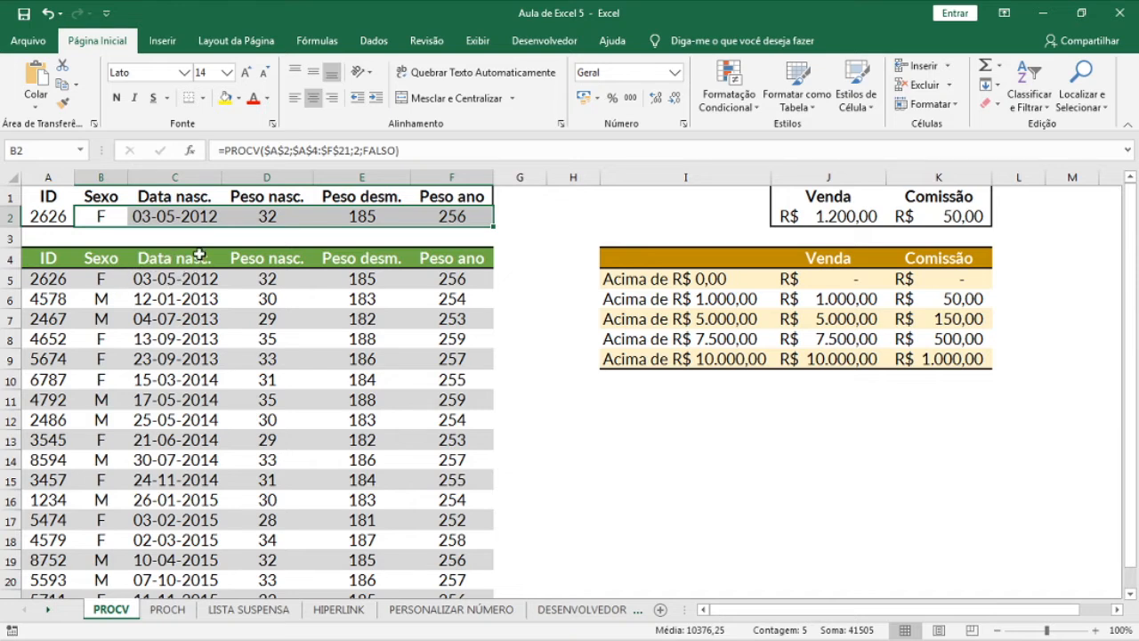
# Set the lookup ID in A2 to 4578 and select the result cells B2:F2 to check the returned record.
pyautogui.click(69, 219)
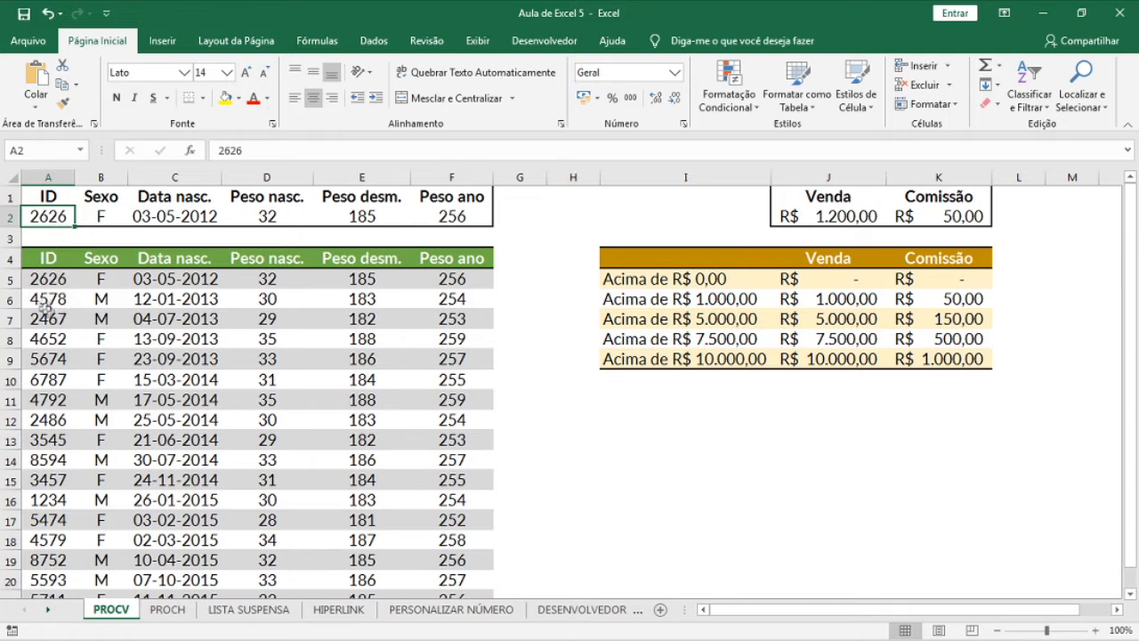
pyautogui.write('4578')
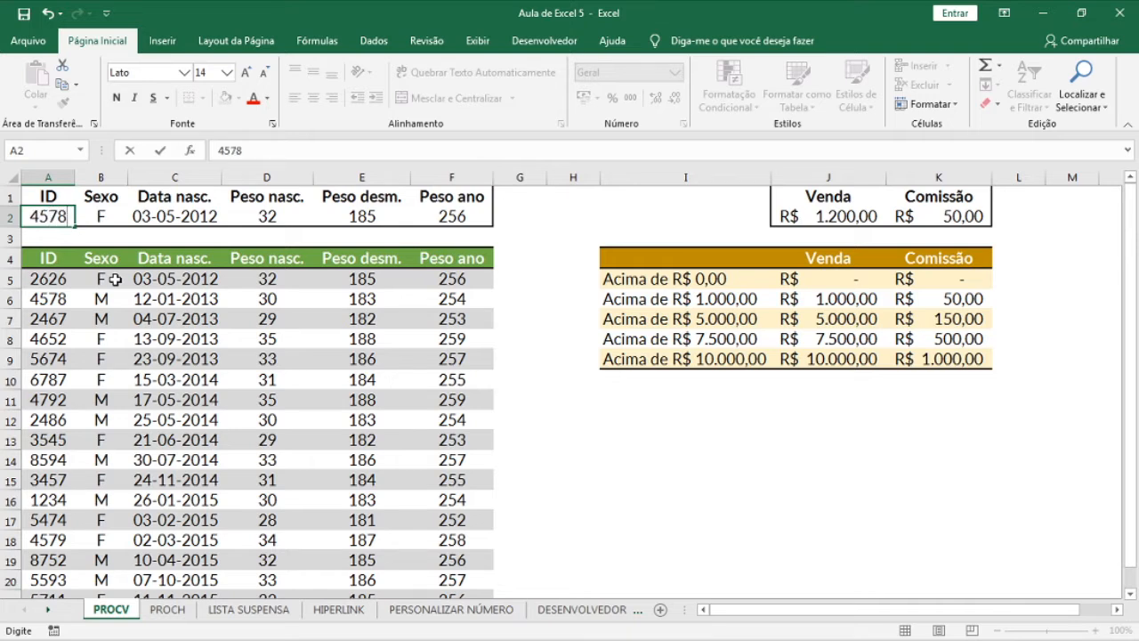
pyautogui.moveTo(101, 216); pyautogui.dragTo(455, 209)
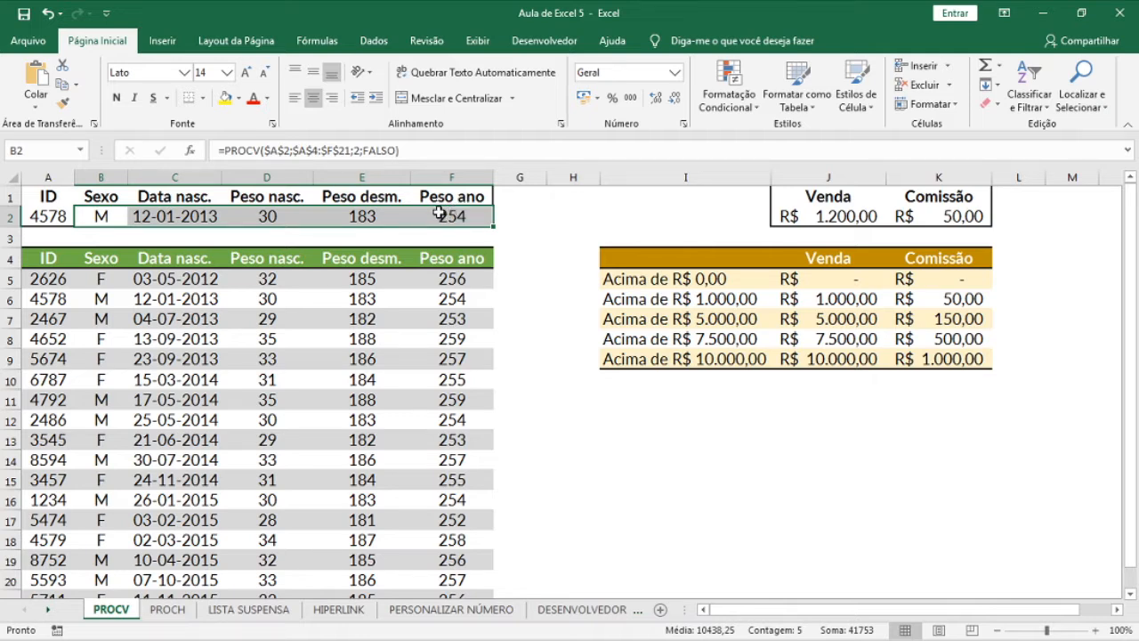
# Clear the existing lookup formulas from B2:F2.
pyautogui.click(67, 238)
pyautogui.moveTo(102, 215); pyautogui.dragTo(433, 211)
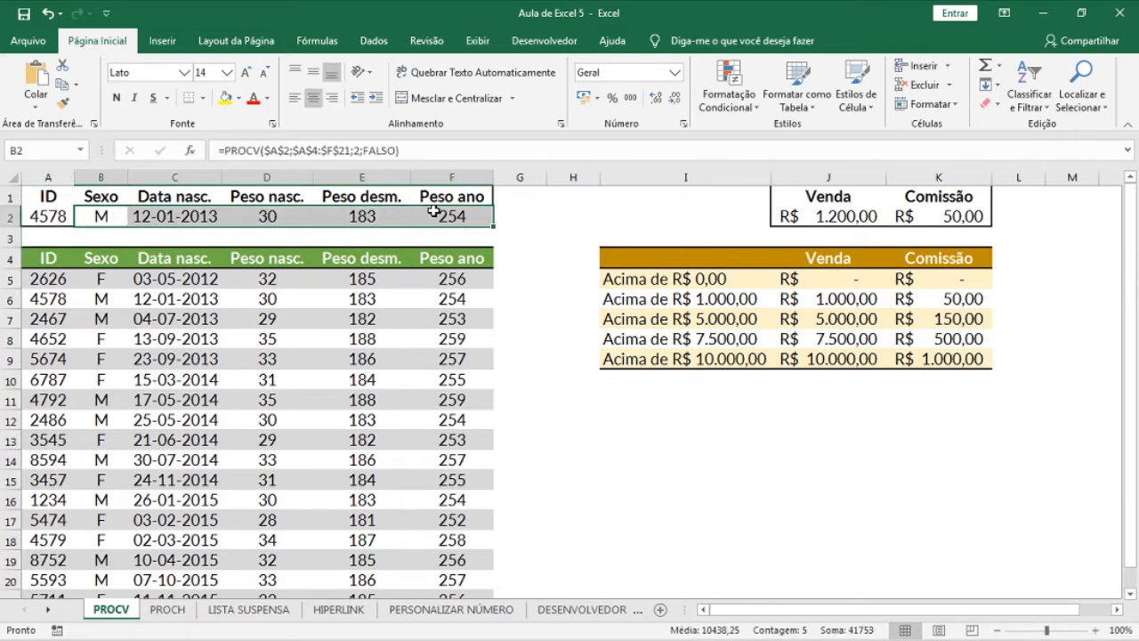
pyautogui.press('Delete')
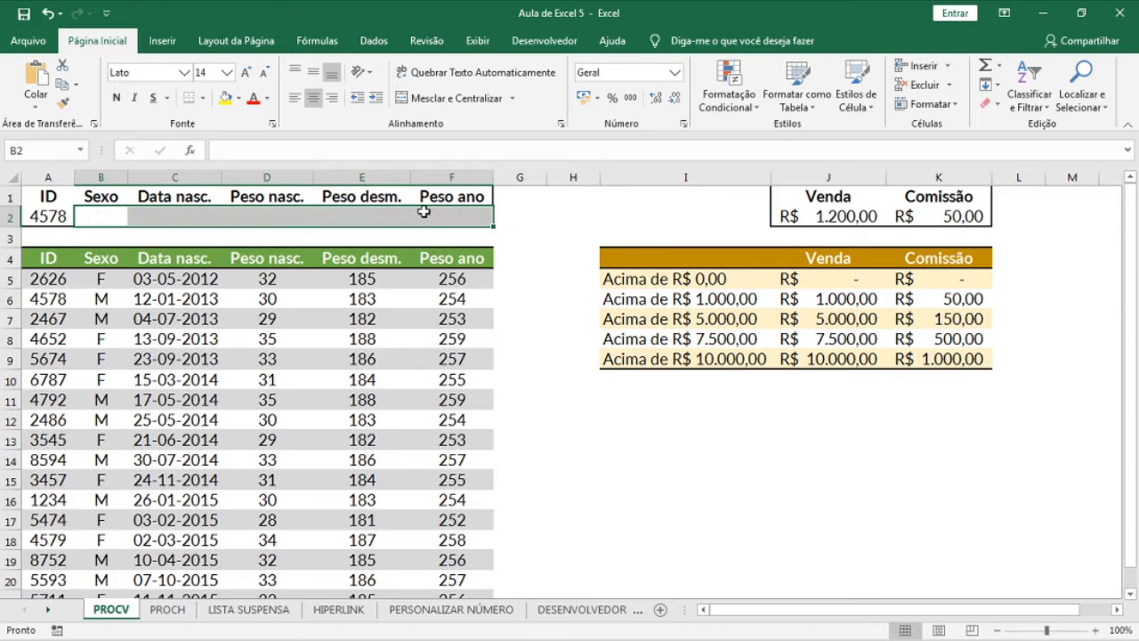
# Enter the exact-match formula =PROCV($A$2;Tabela1[#Tudo];2;FALSO) in B2, using the whole green table as the lookup range.
pyautogui.click(110, 215)
pyautogui.write('=')
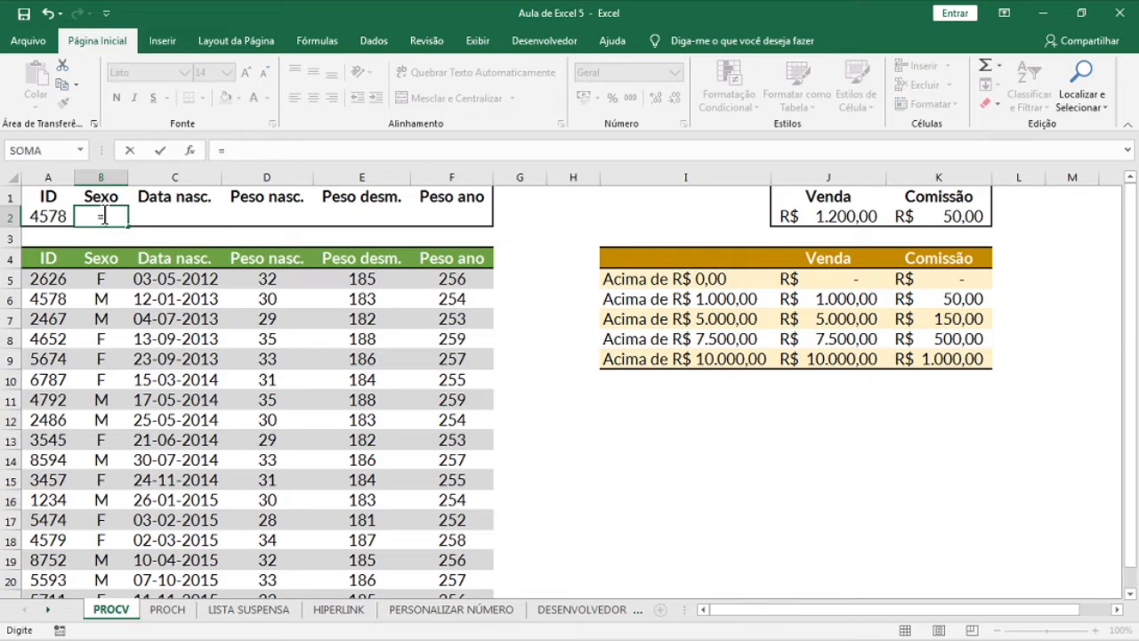
pyautogui.write('procv')
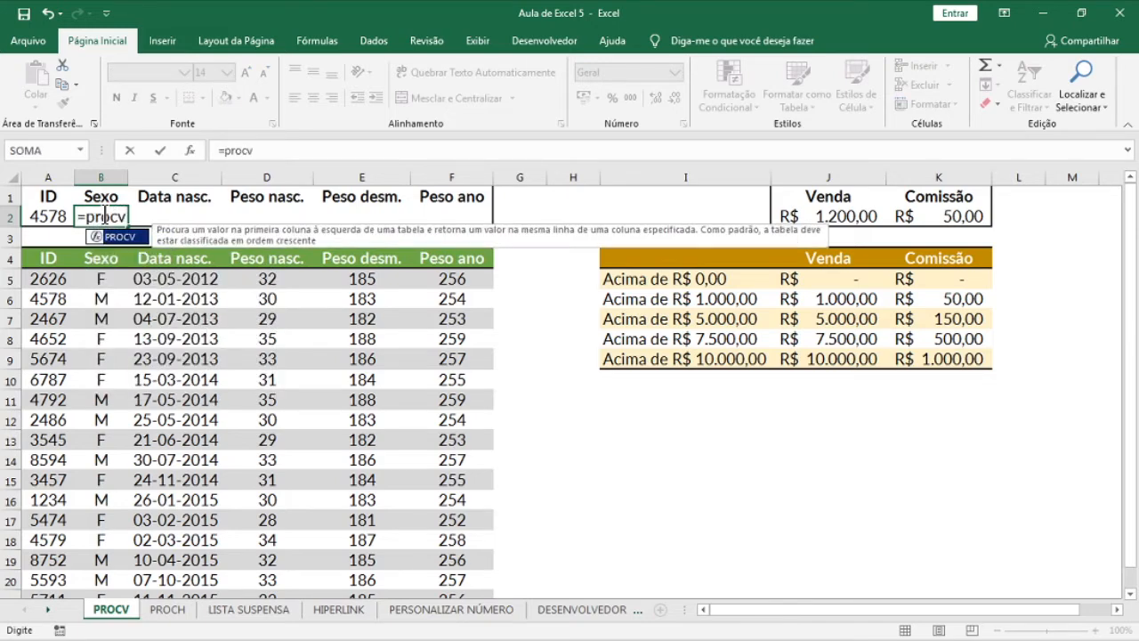
pyautogui.write('(')
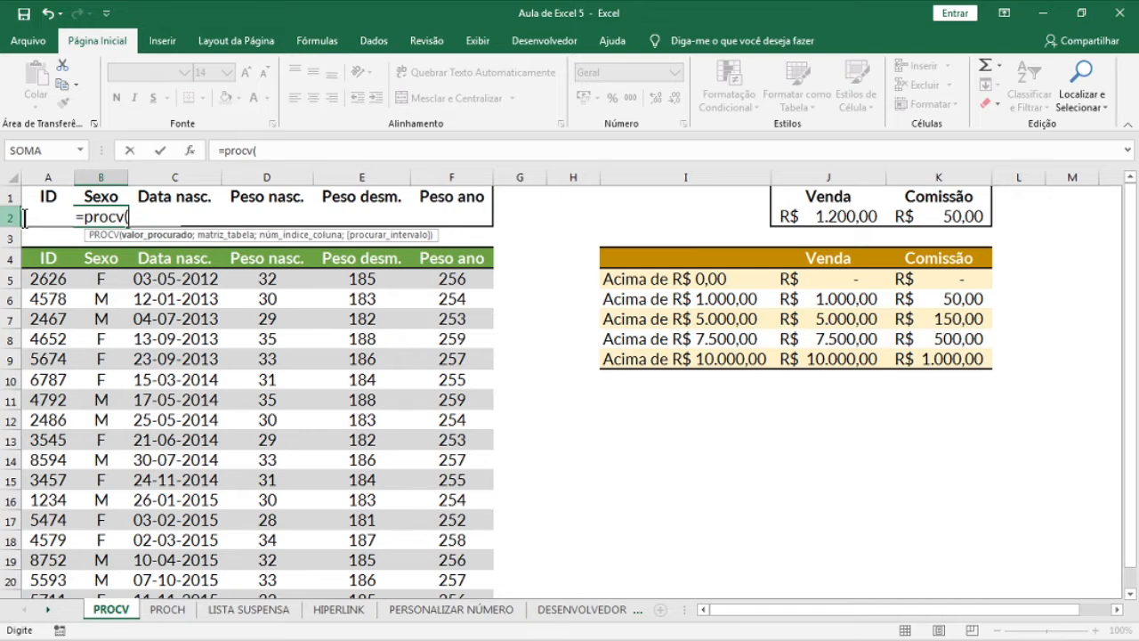
pyautogui.write('a2')
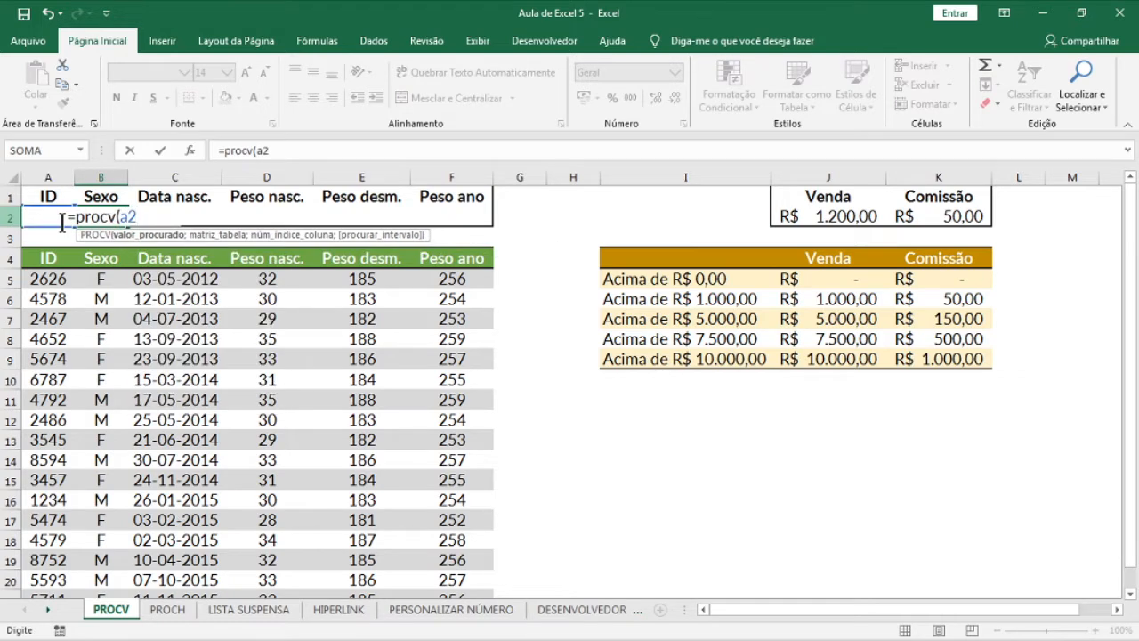
pyautogui.press('F4')
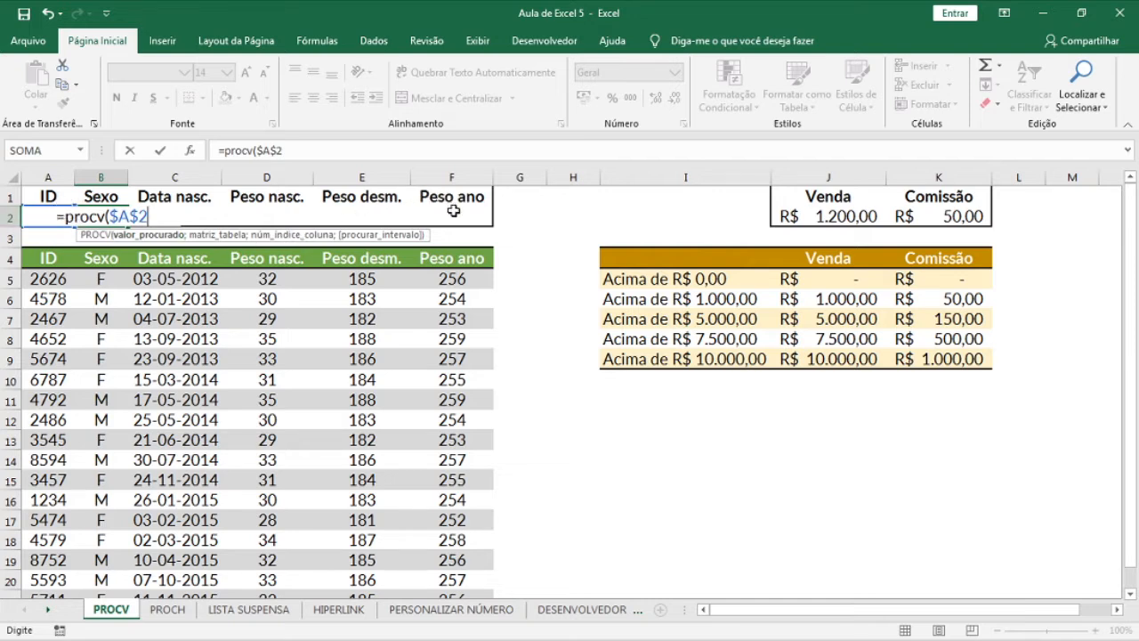
pyautogui.write(';')
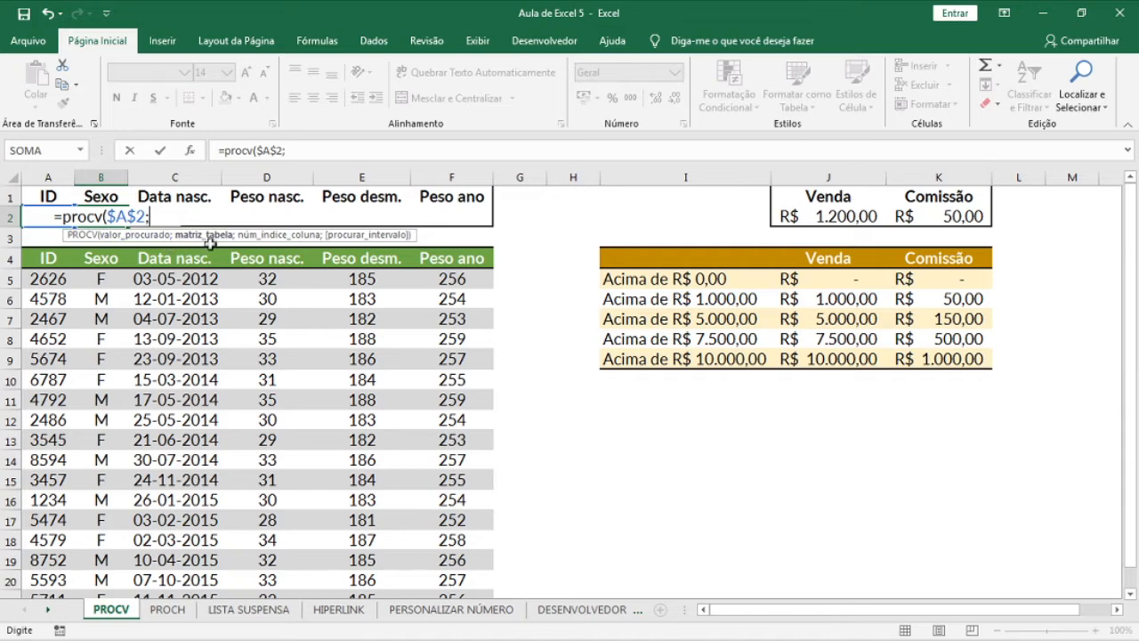
pyautogui.click(68, 264)
pyautogui.moveTo(68, 266); pyautogui.dragTo(465, 566)
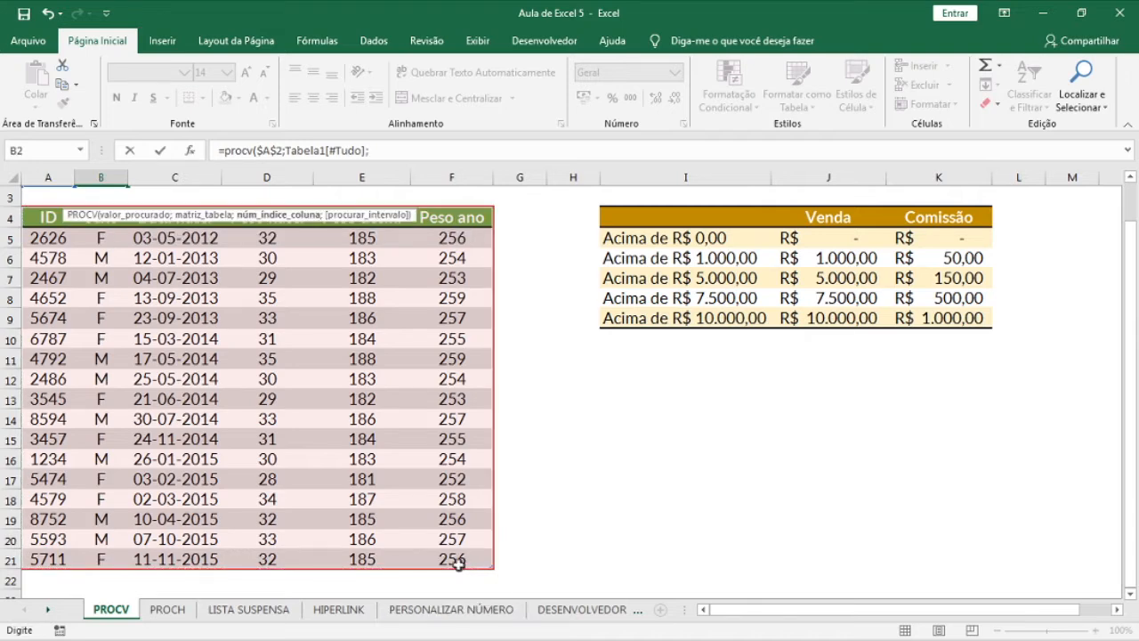
pyautogui.write(';')
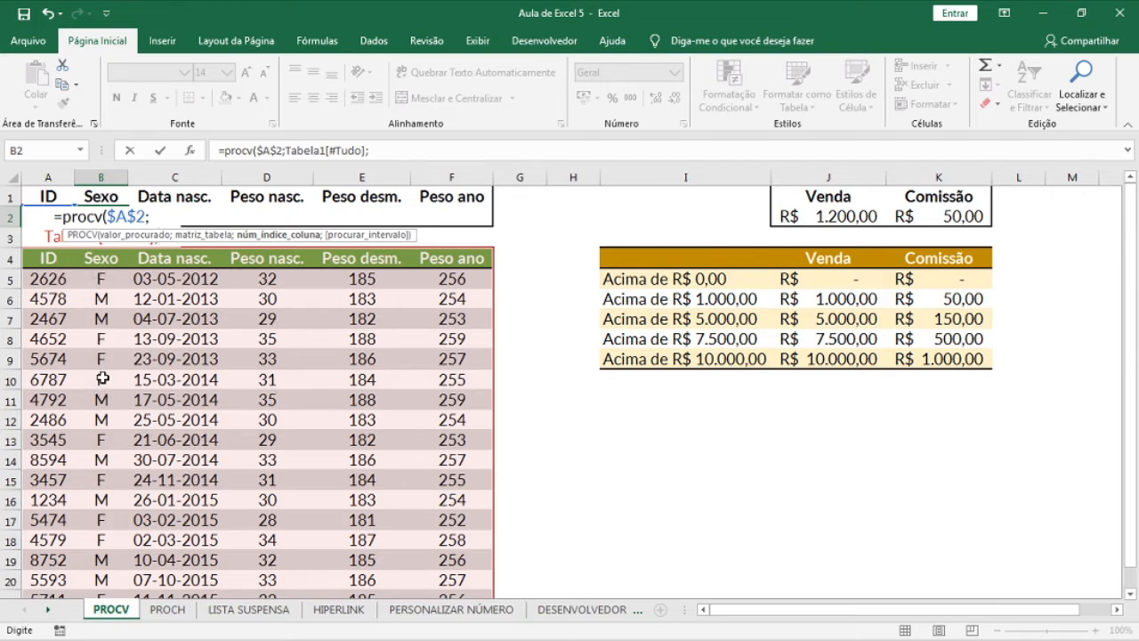
pyautogui.write('2')
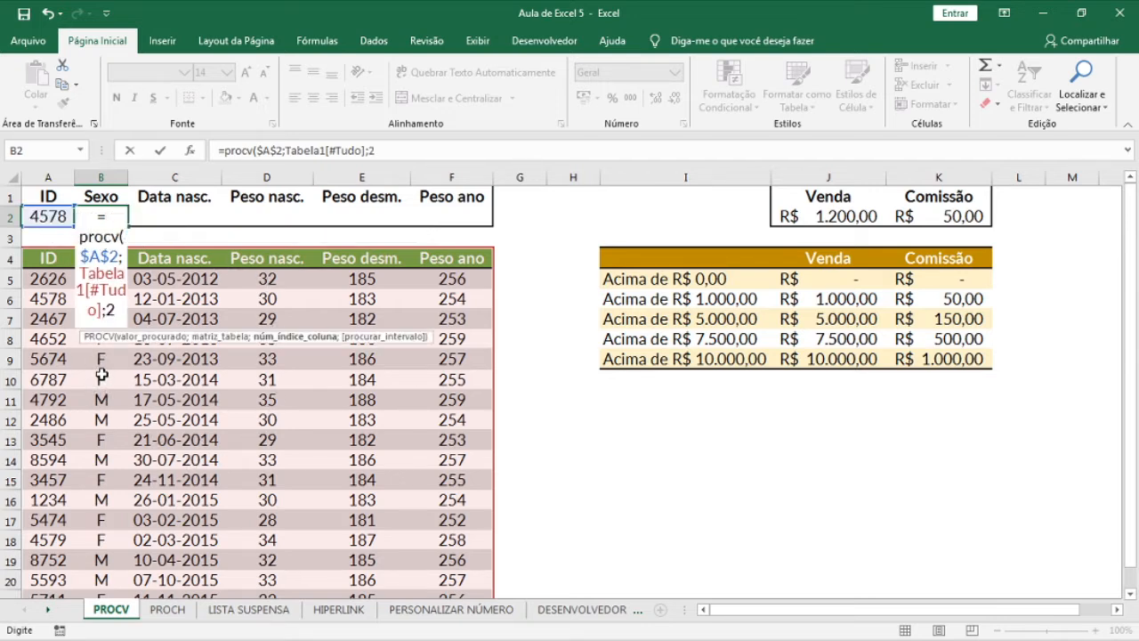
pyautogui.write(';')
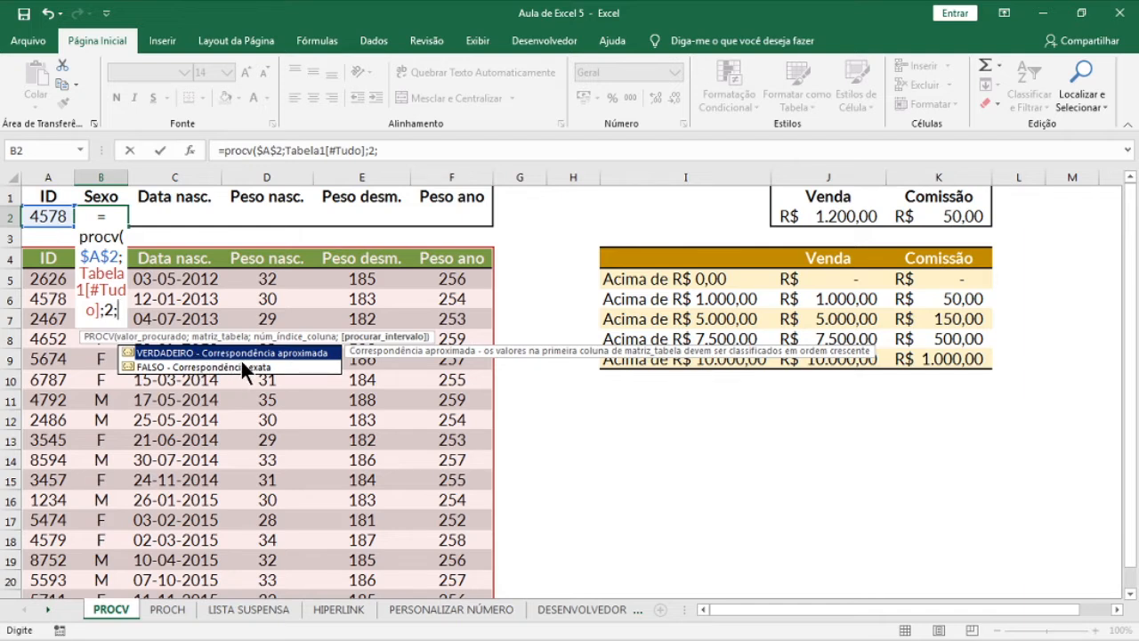
pyautogui.doubleClick(149, 368)
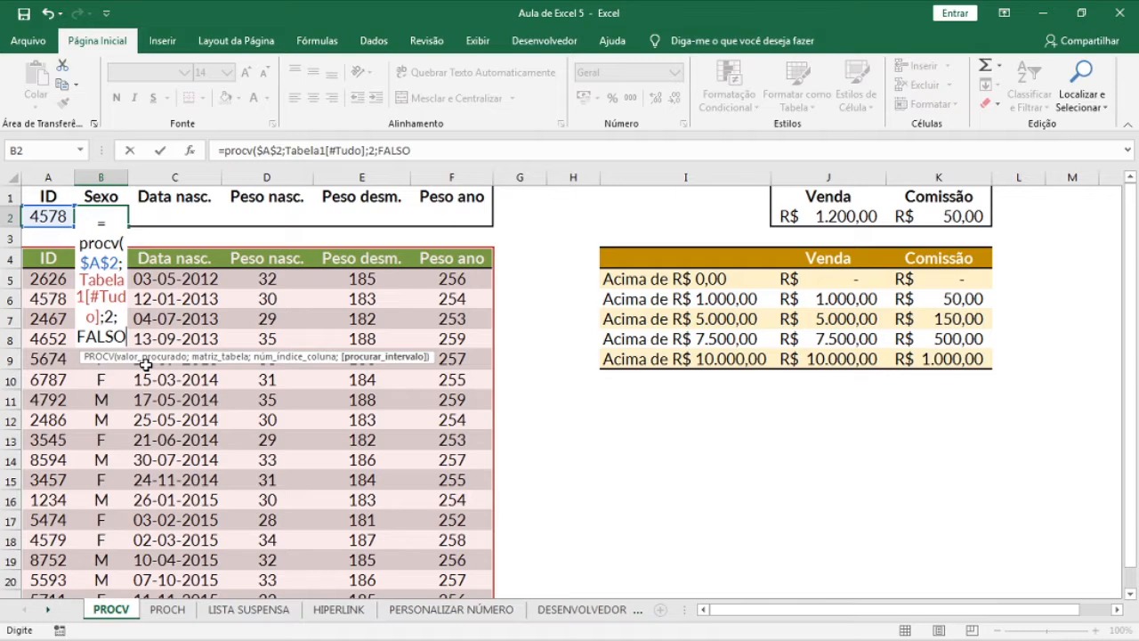
pyautogui.hotkey('ctrl', 'Return')
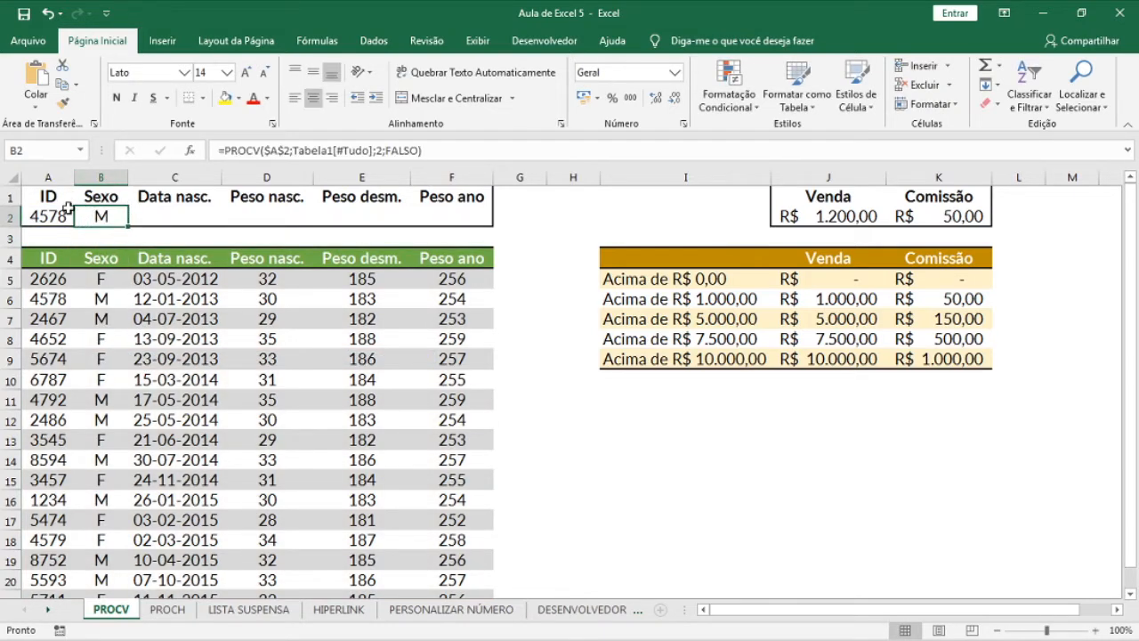
# Test the Sexo lookup by setting the ID in A2 to 2626.
pyautogui.click(64, 219)
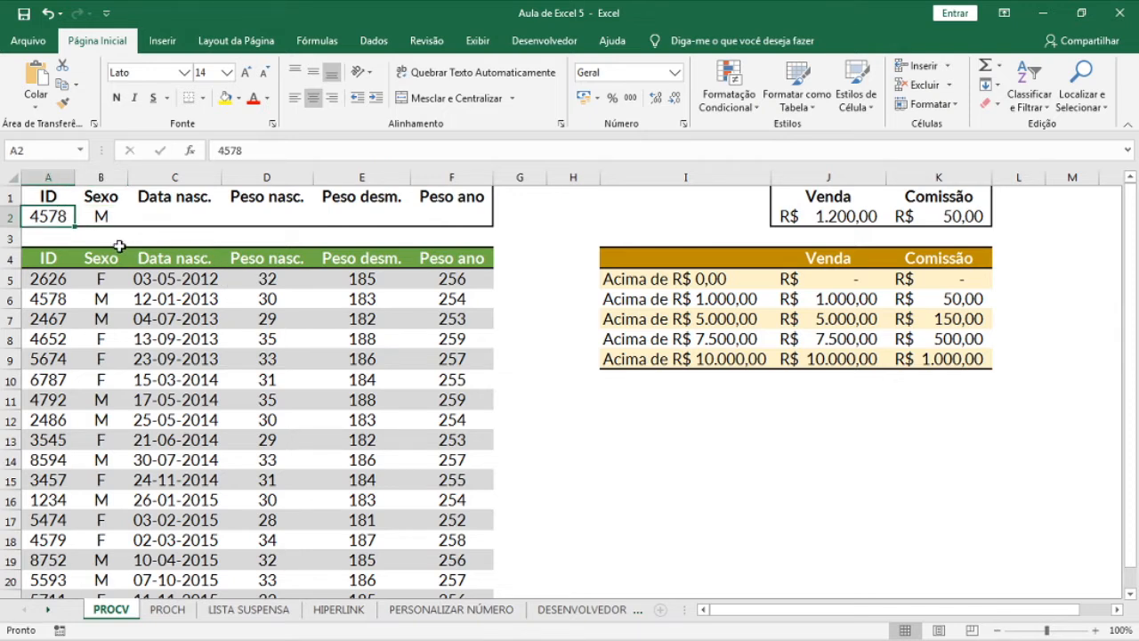
pyautogui.write('2626')
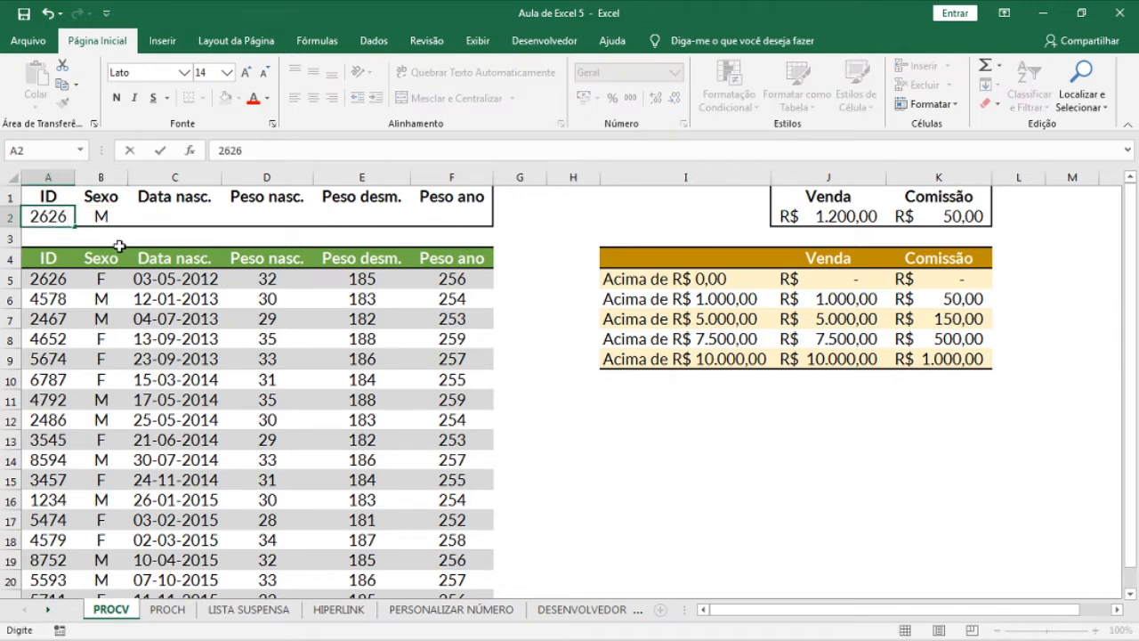
pyautogui.press('Return')
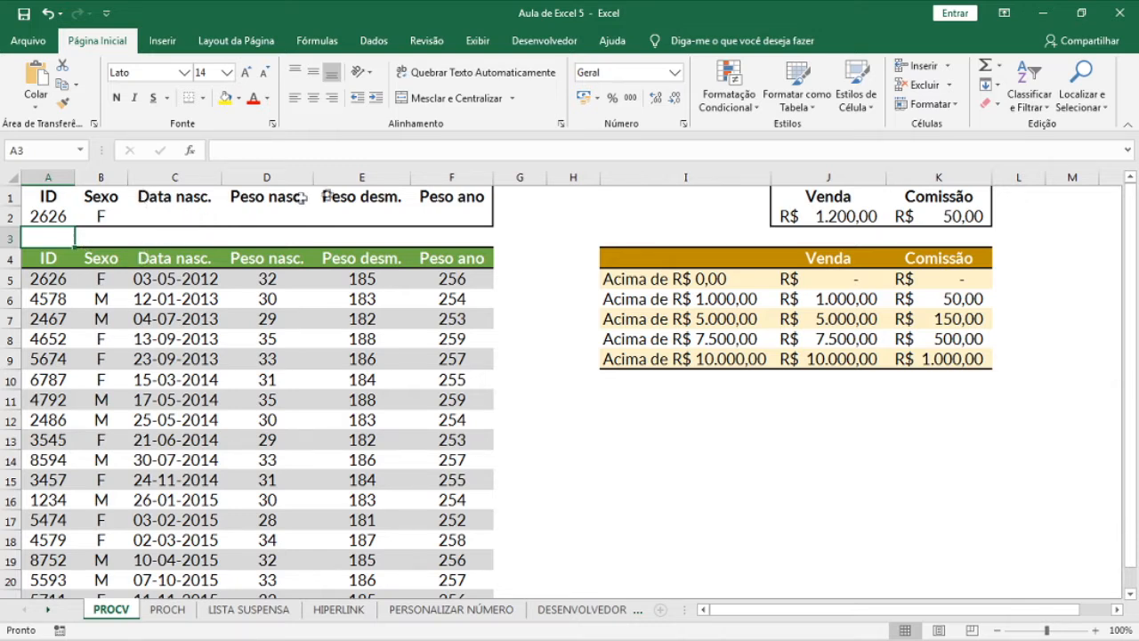
# Fill the B2 formula across to F2 and set the column index in the Data nasc. formula in C2 to 3.
pyautogui.click(106, 219)
pyautogui.moveTo(132, 229); pyautogui.dragTo(459, 222)
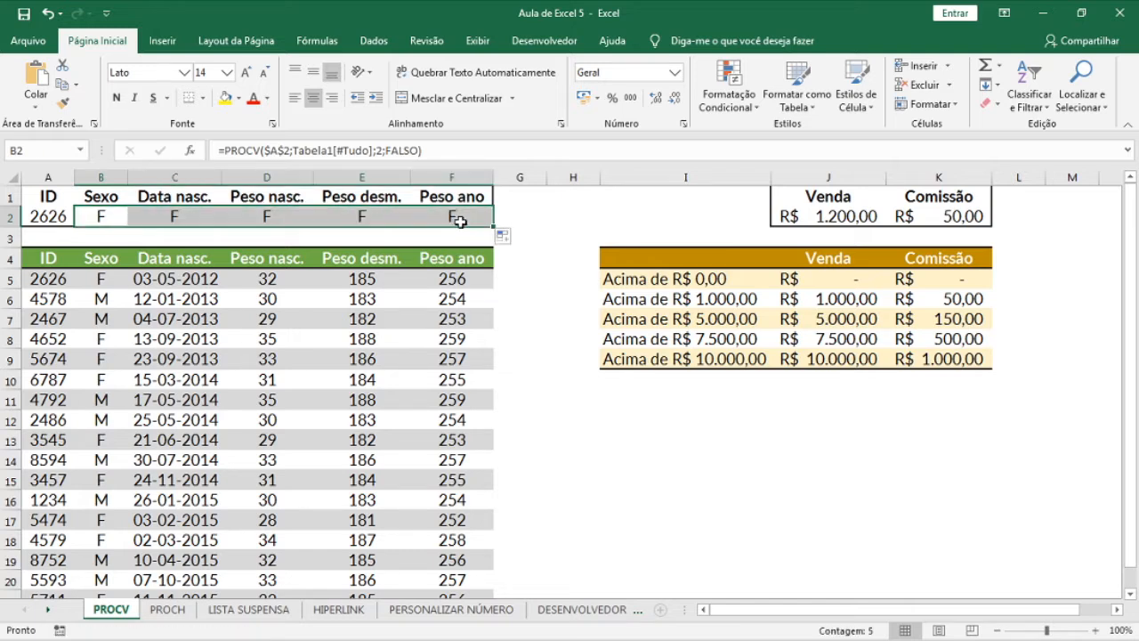
pyautogui.doubleClick(186, 217)
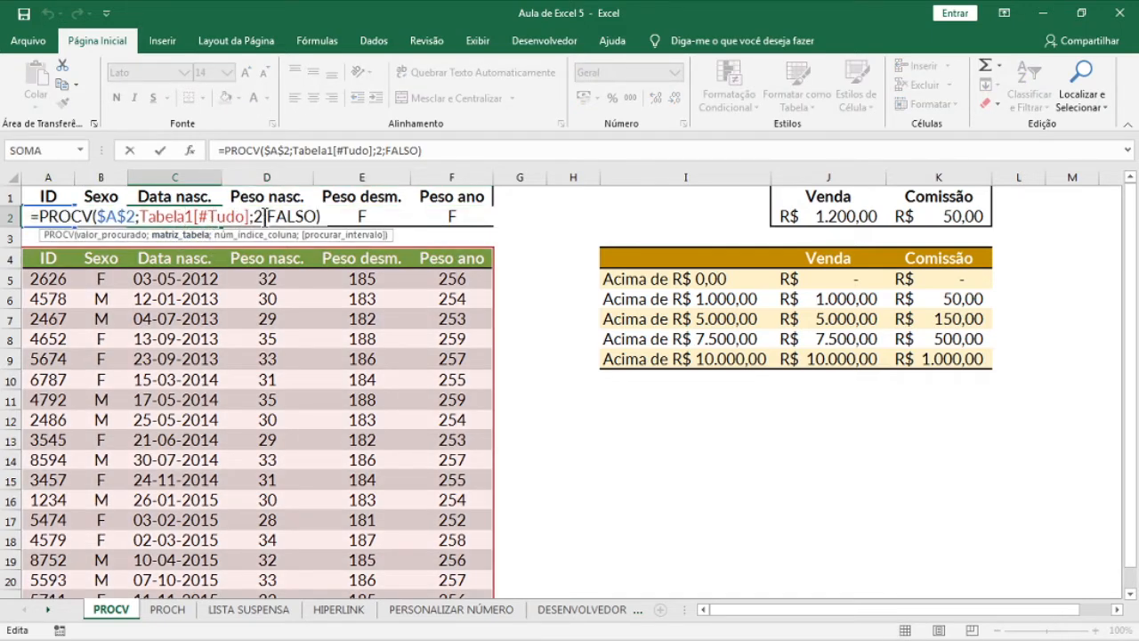
pyautogui.click(259, 217)
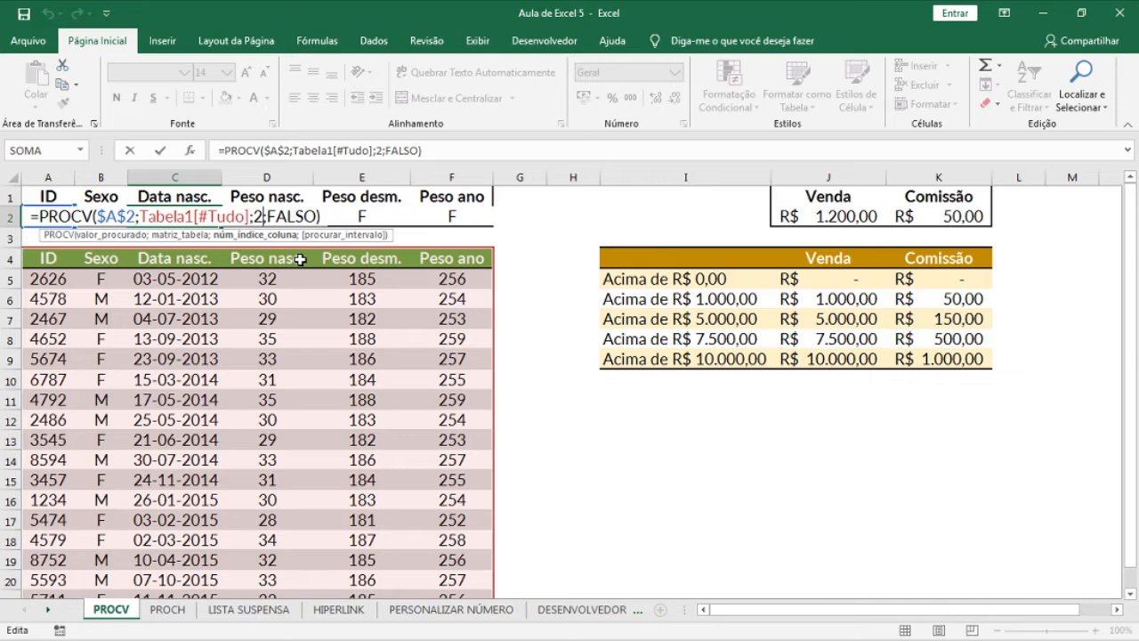
pyautogui.press('BackSpace')
pyautogui.write('3')
pyautogui.press('Return')
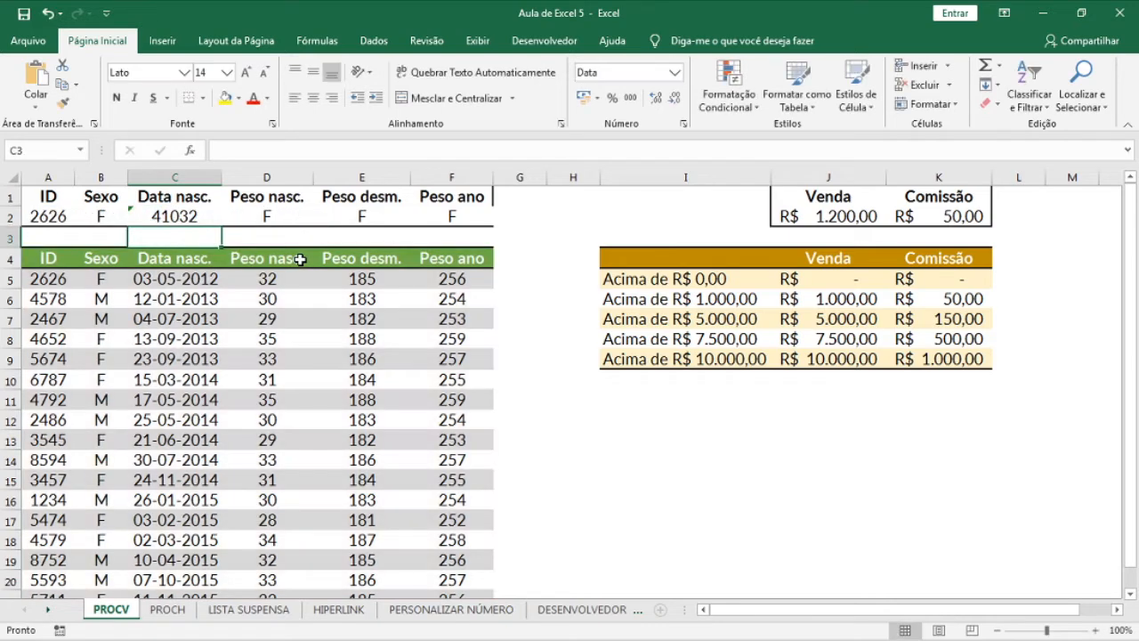
# Set the column index of the PROCV formula under Peso nasc. in D2 to 4.
pyautogui.click(303, 216)
pyautogui.doubleClick(303, 216)
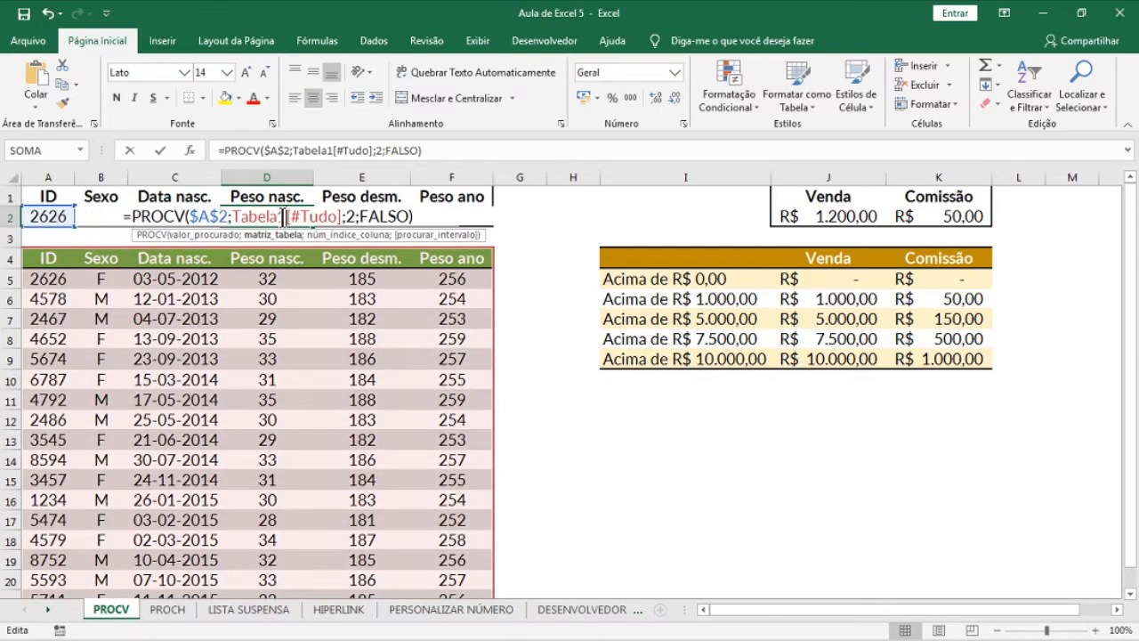
pyautogui.click(353, 217)
pyautogui.press('BackSpace')
pyautogui.write('4')
pyautogui.press('Return')
# Set the column index of the PROCV formula under Peso desm. in E2 to 5.
pyautogui.doubleClick(354, 216)
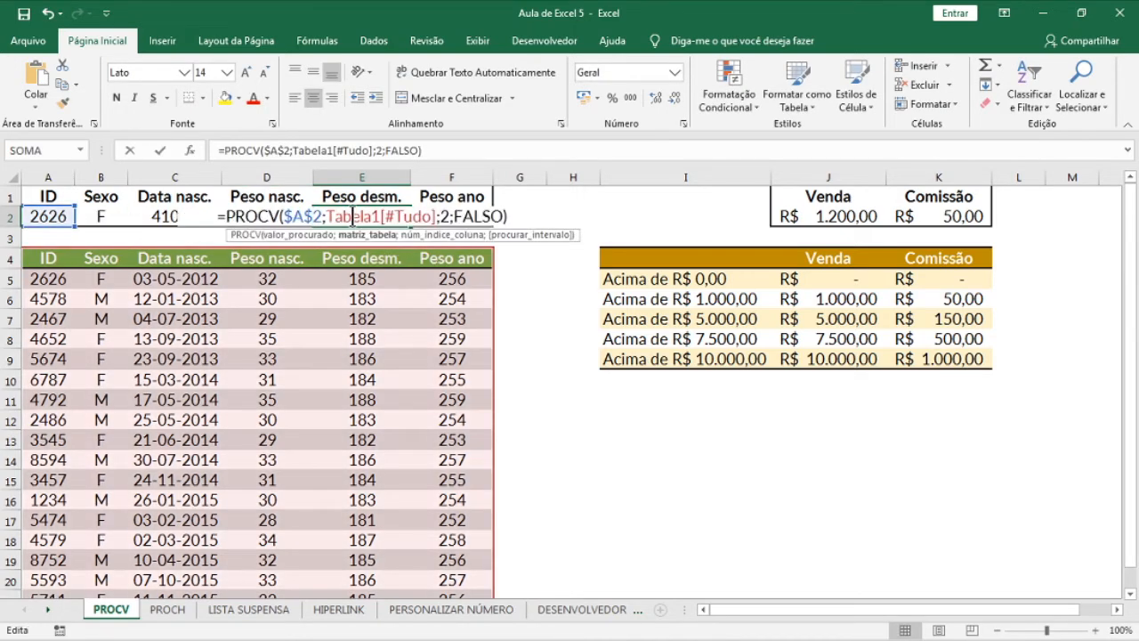
pyautogui.click(442, 216)
pyautogui.press('BackSpace')
pyautogui.write('5')
pyautogui.press('Return')
# Set the column index of the PROCV formula under Peso ano in F2 to 6.
pyautogui.doubleClick(444, 216)
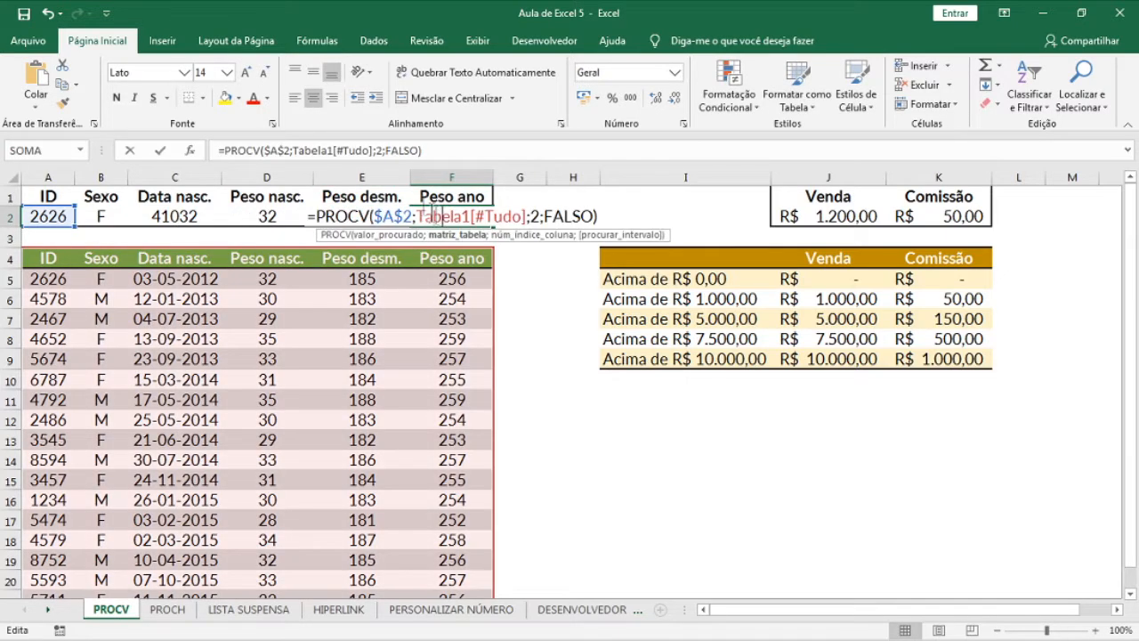
pyautogui.click(537, 217)
pyautogui.press('BackSpace')
pyautogui.write('6')
pyautogui.press('Return')
# Apply thick outside borders (Bordas Externas Espessas) to the lookup block A1:F2.
pyautogui.moveTo(454, 216); pyautogui.dragTo(53, 192)
pyautogui.click(201, 92)
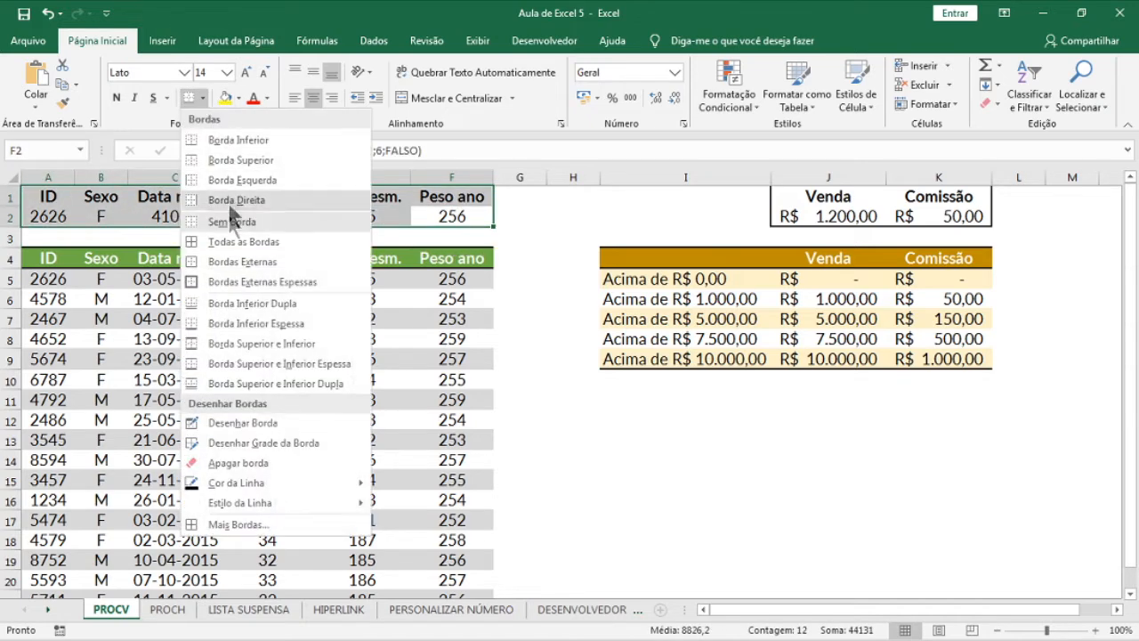
pyautogui.click(228, 283)
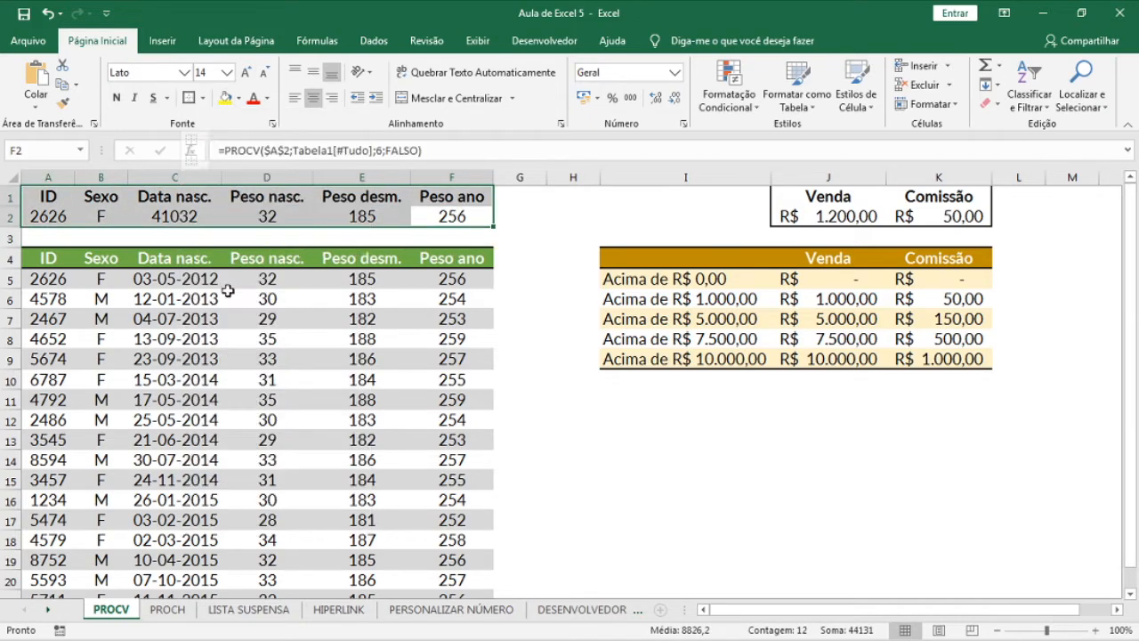
# Format the Data nasc. result in C2 as a short date (Data Abreviada).
pyautogui.click(184, 220)
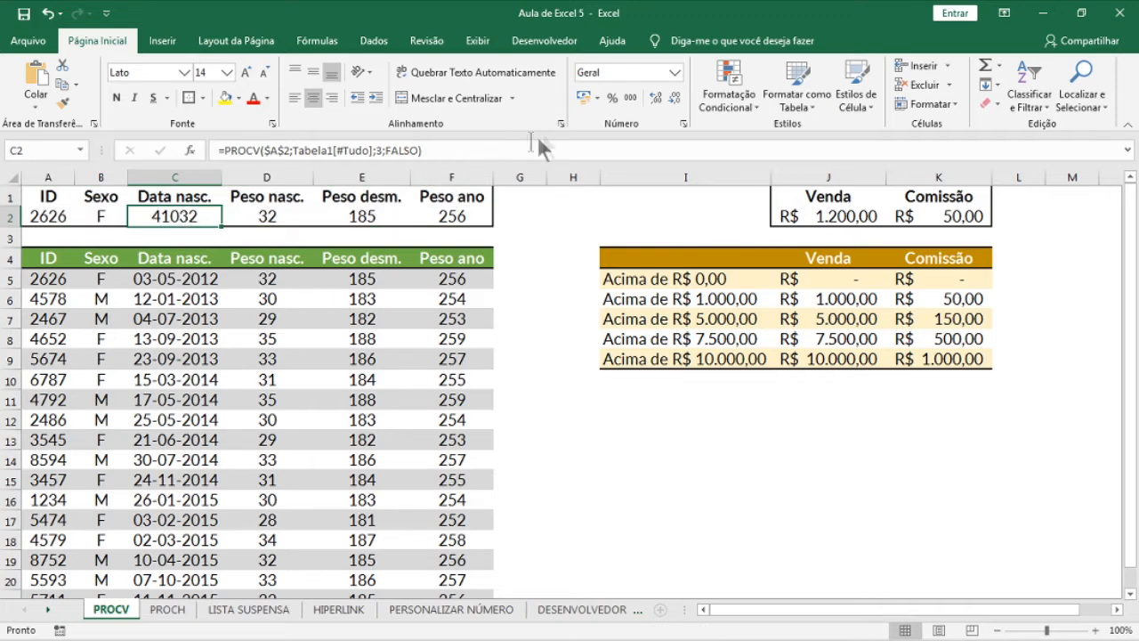
pyautogui.click(675, 72)
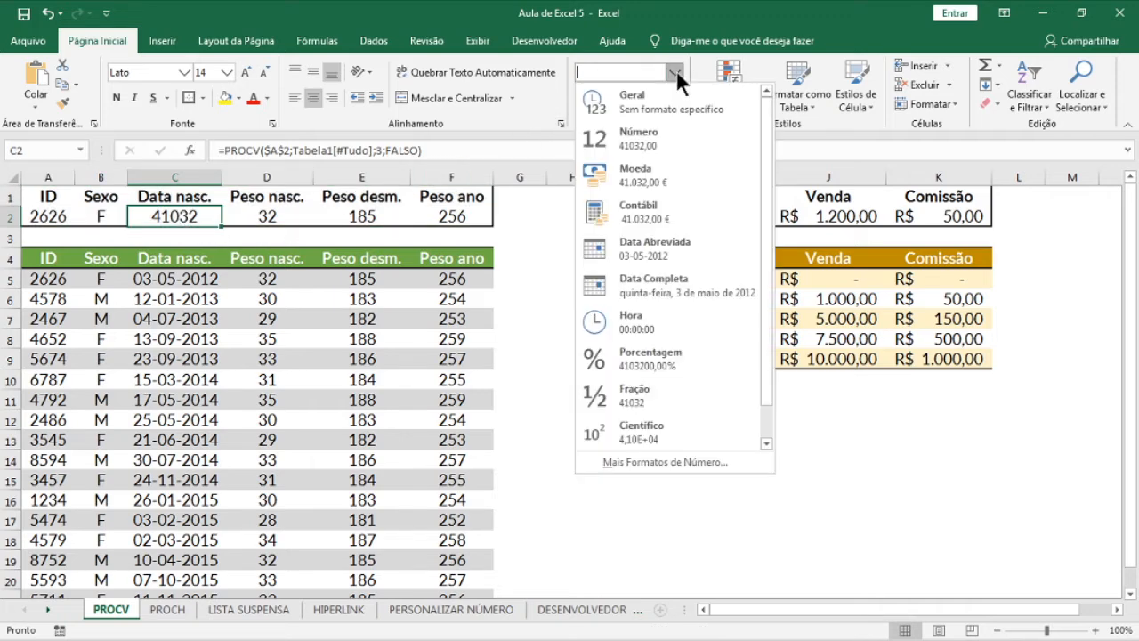
pyautogui.click(658, 246)
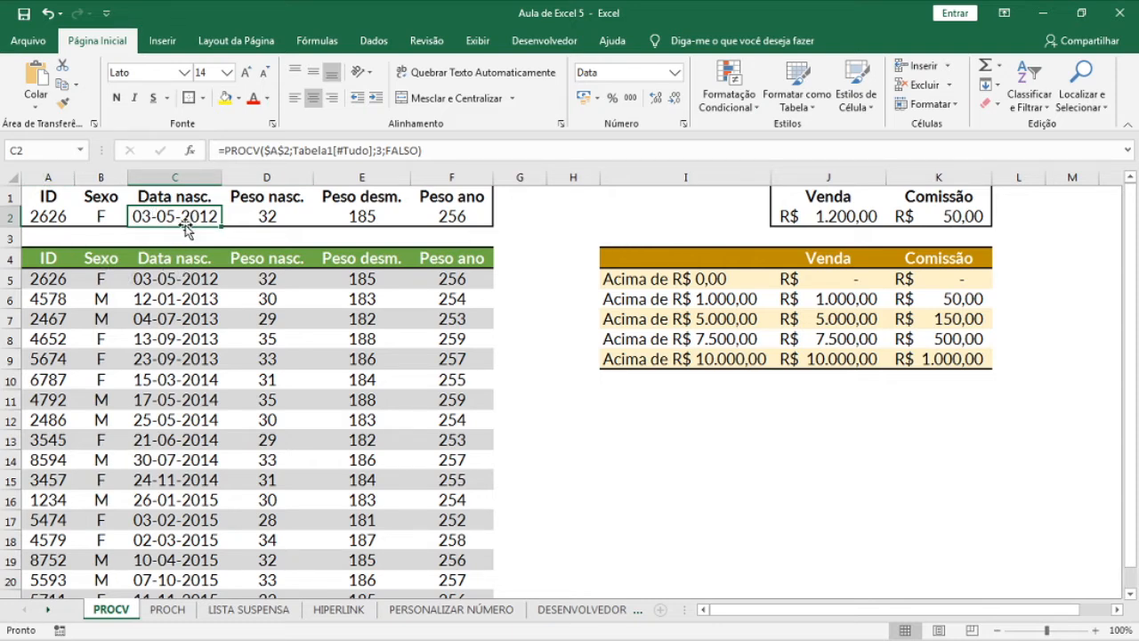
# Set the lookup ID in A2 to 6787 to test all the PROCV formulas.
pyautogui.click(56, 218)
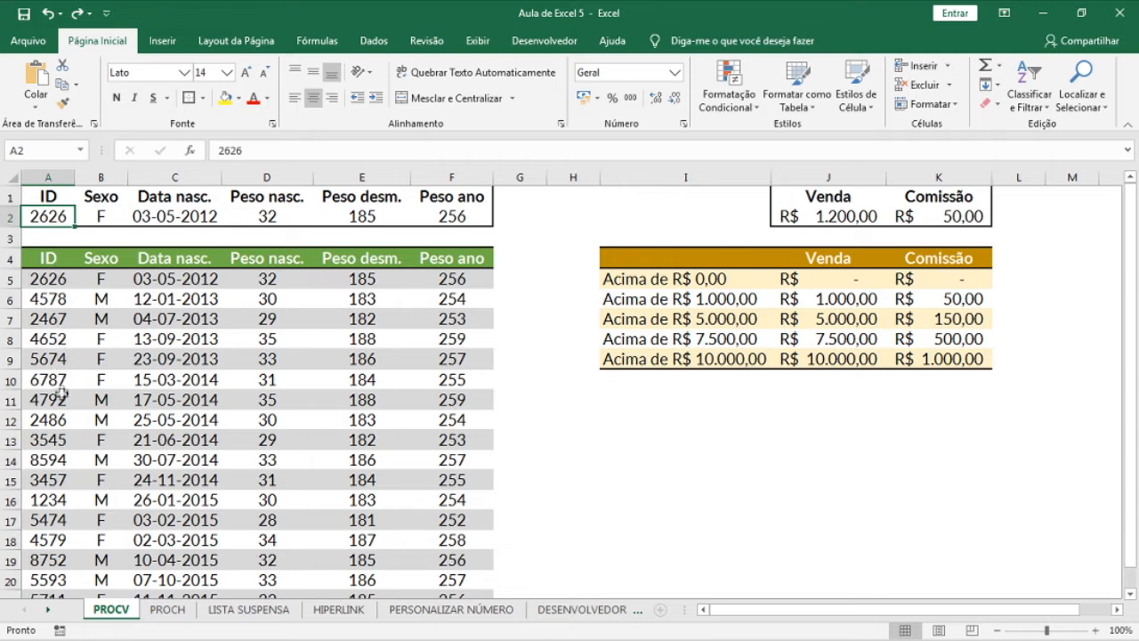
pyautogui.write('6787')
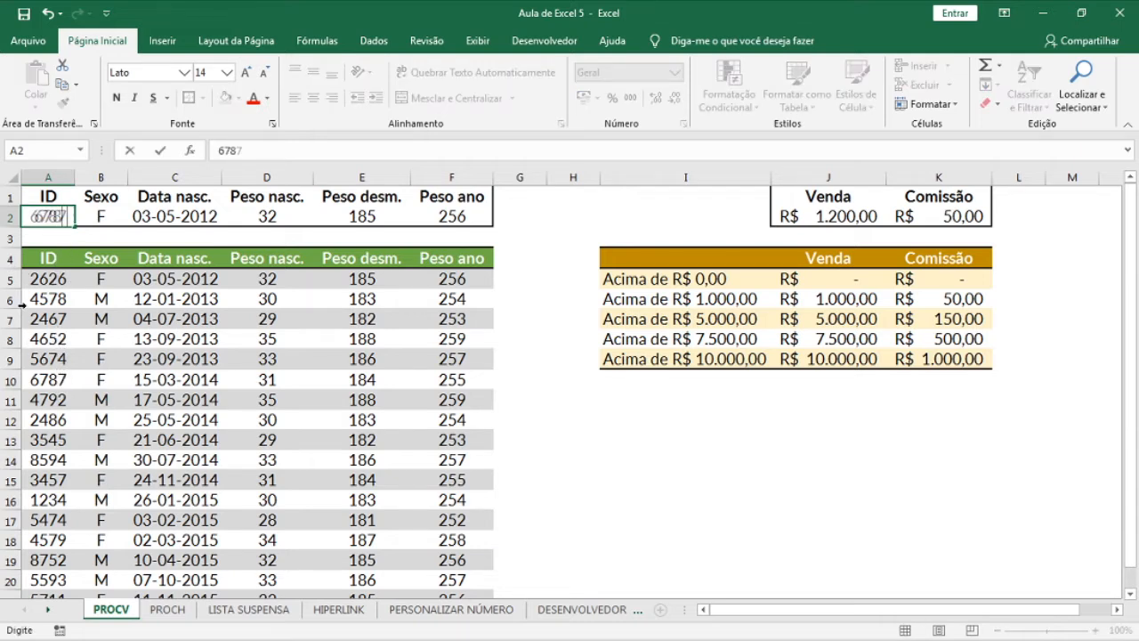
pyautogui.press('Return')
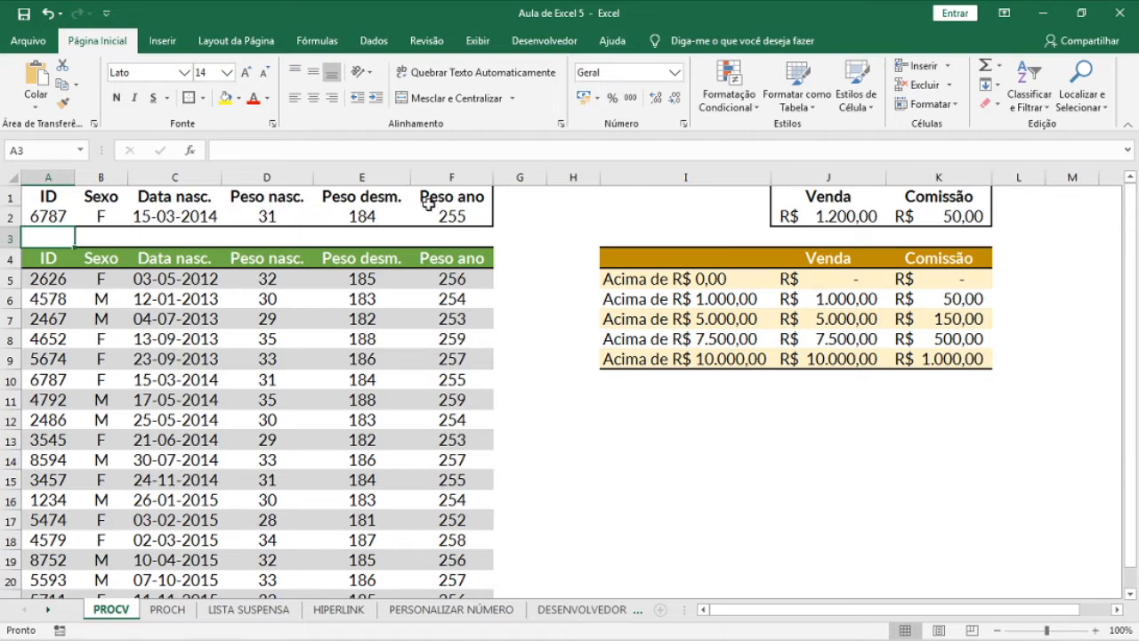
# Change the ID of the table's second animal in A6 to 2626 to create a duplicate ID.
pyautogui.click(66, 283)
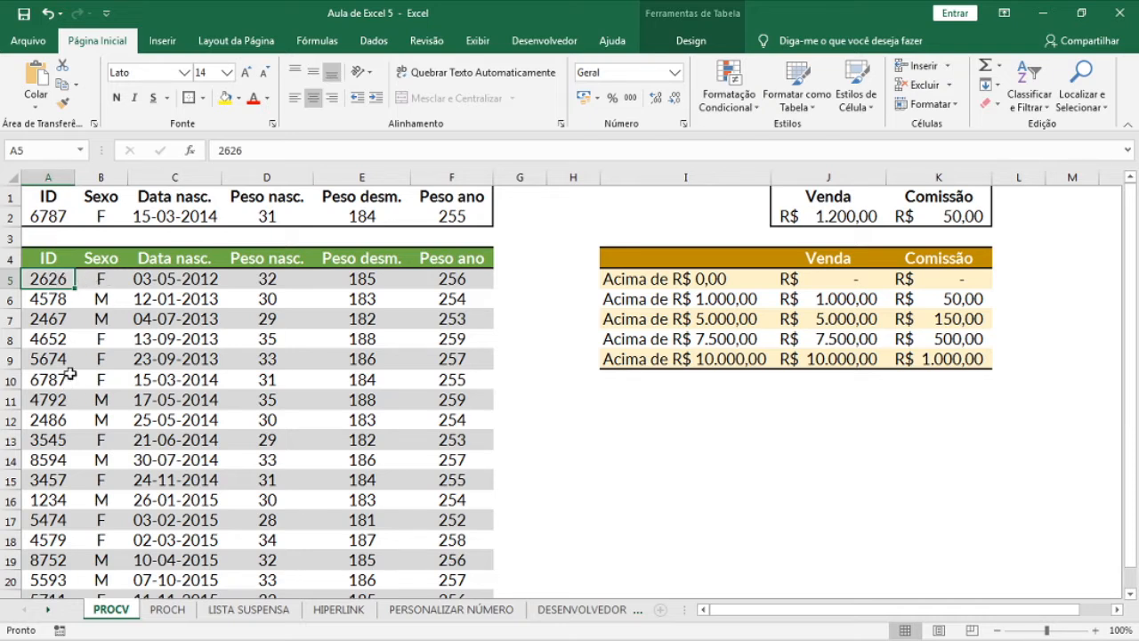
pyautogui.click(62, 298)
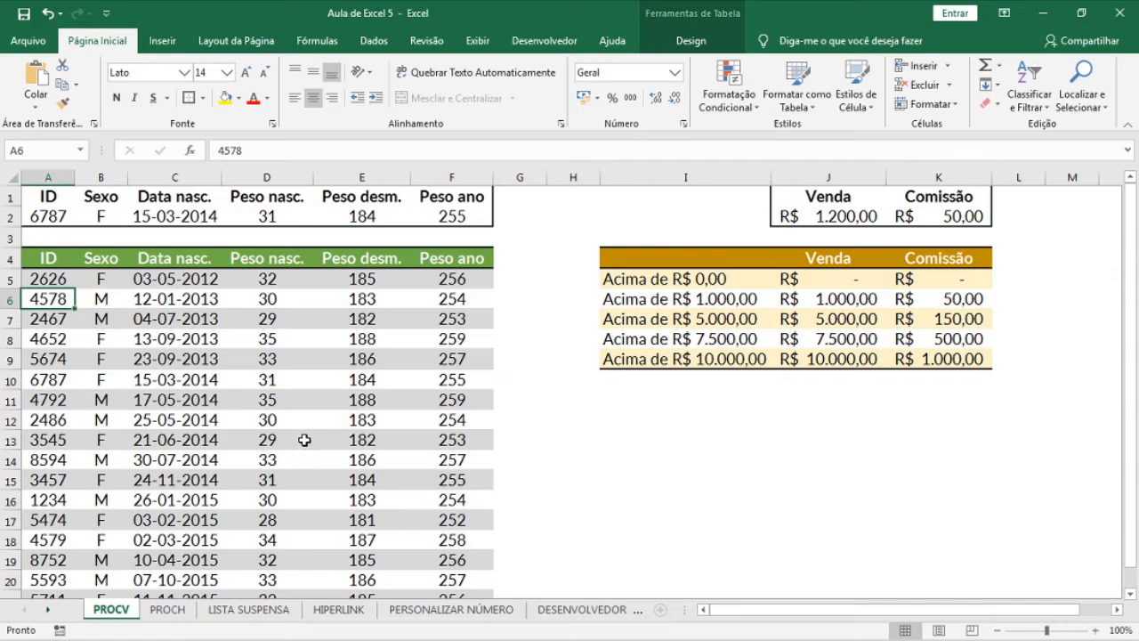
pyautogui.write('2626')
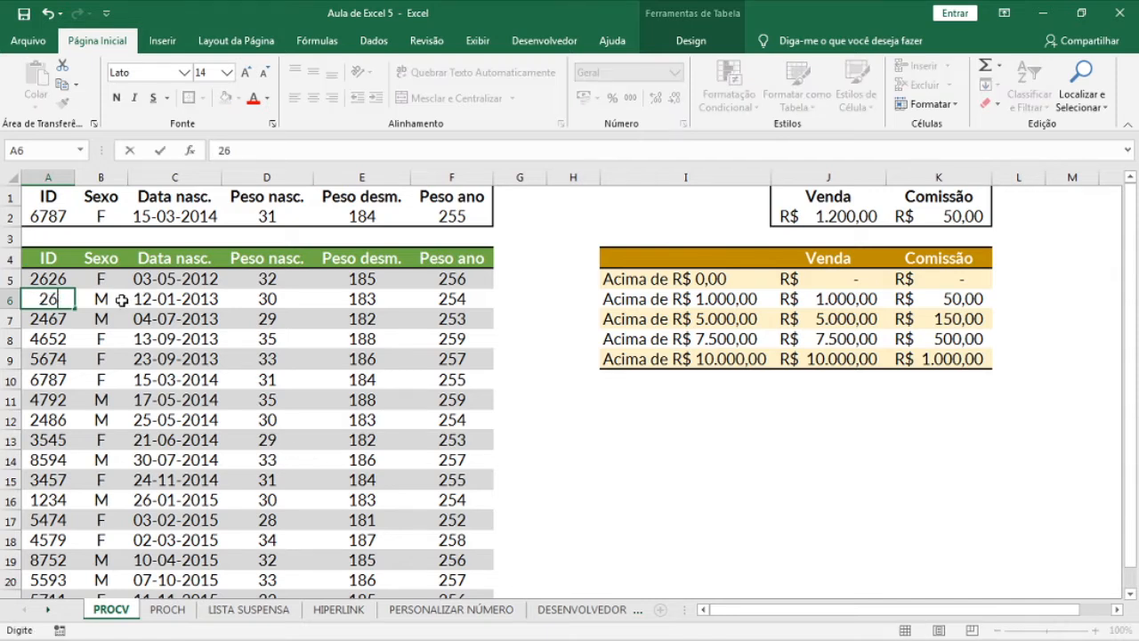
pyautogui.click(59, 336)
# Set the lookup ID in A2 to 2626 and compare the returned data with the table rows sharing that ID.
pyautogui.click(56, 218)
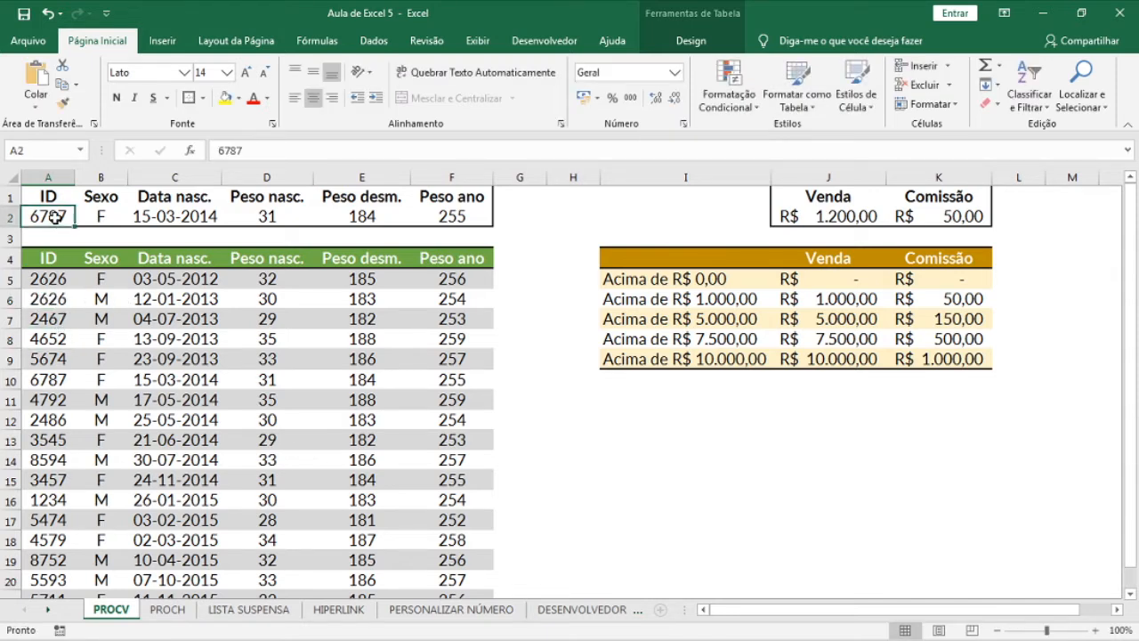
pyautogui.write('2626')
pyautogui.click(59, 299)
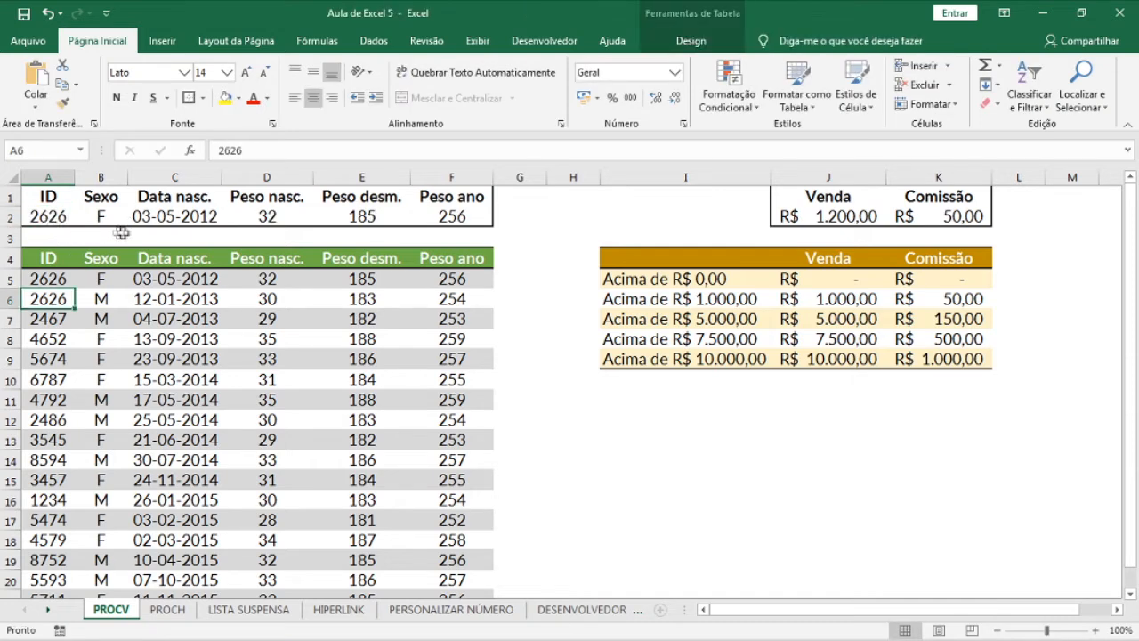
pyautogui.moveTo(92, 213); pyautogui.dragTo(437, 219)
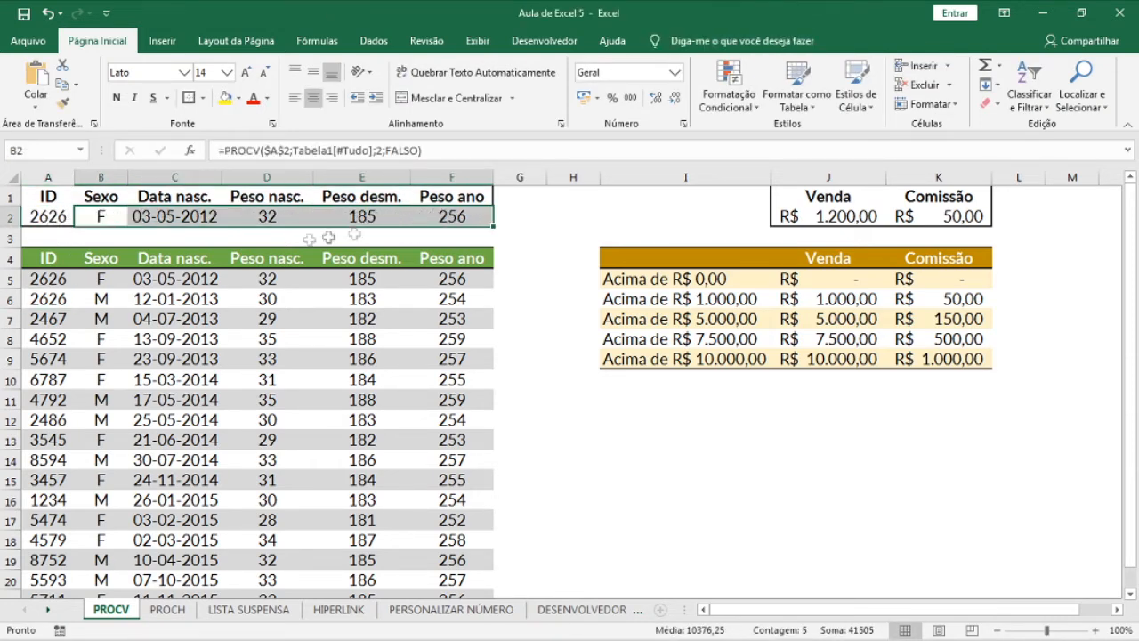
pyautogui.moveTo(46, 281); pyautogui.dragTo(465, 292)
pyautogui.click(40, 282)
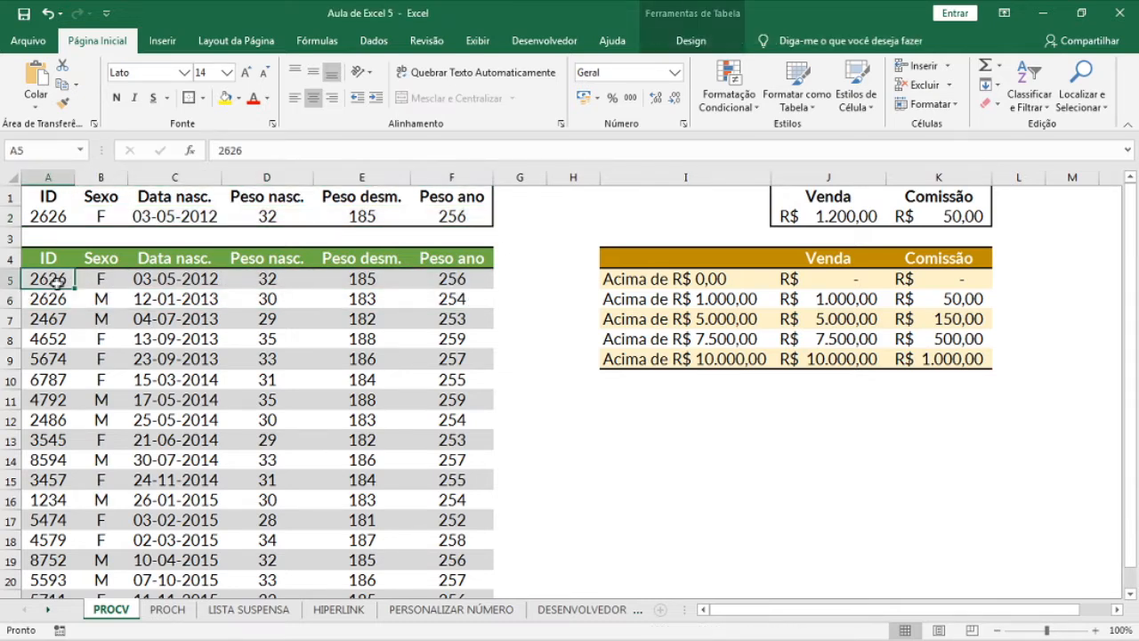
pyautogui.moveTo(40, 281); pyautogui.dragTo(461, 279)
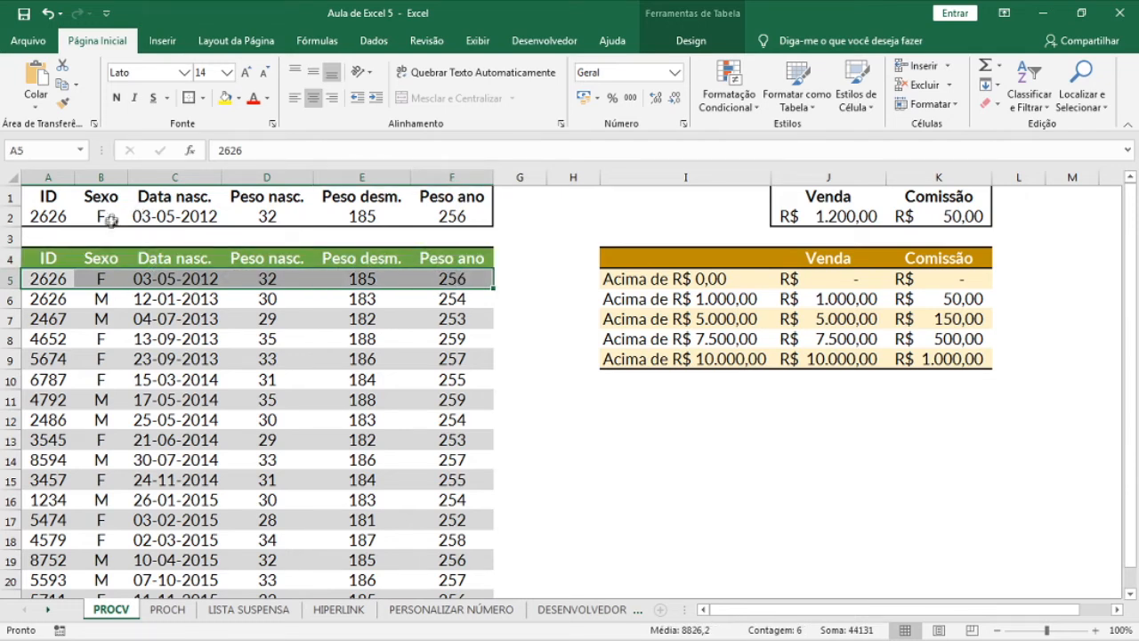
pyautogui.click(52, 298)
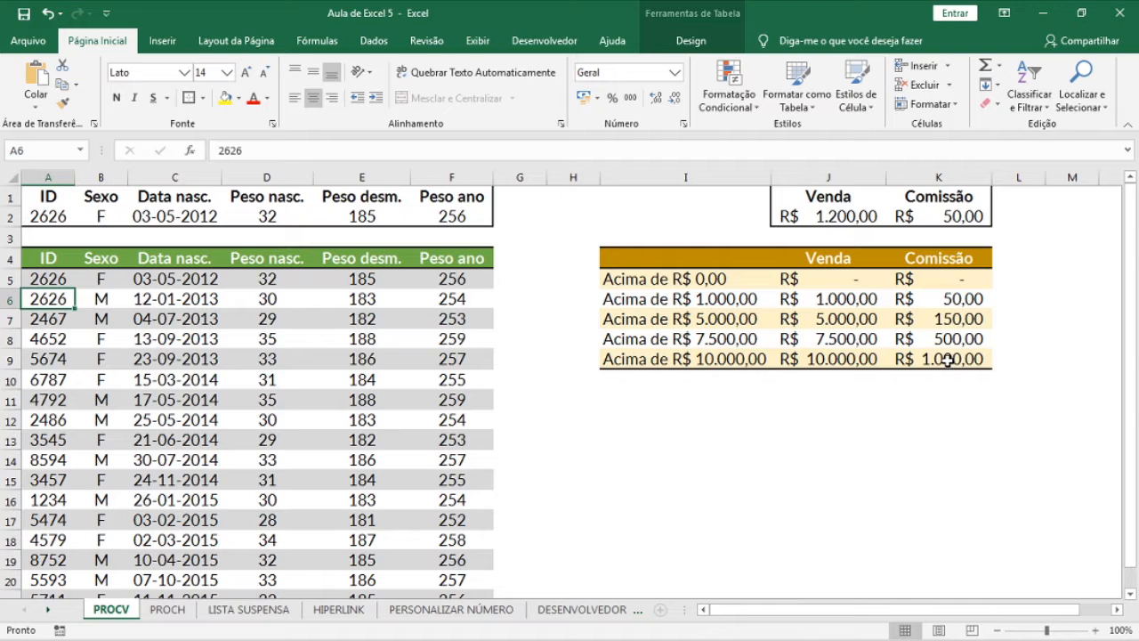
# Set the Venda value in J2 to 5000 to test the existing commission lookup.
pyautogui.click(836, 220)
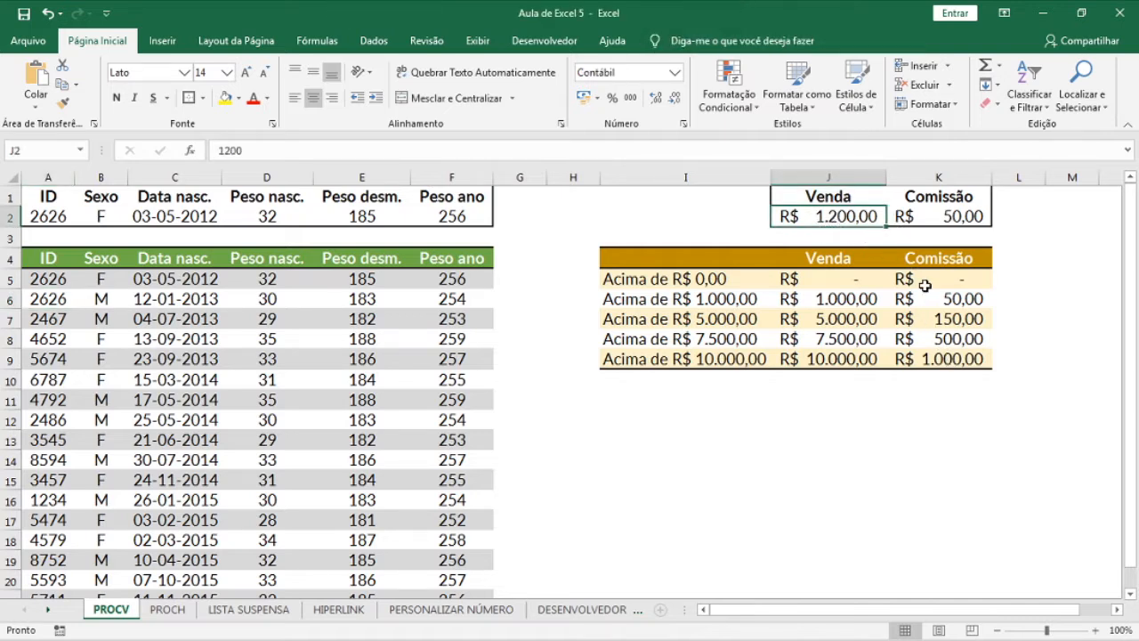
pyautogui.write('5000')
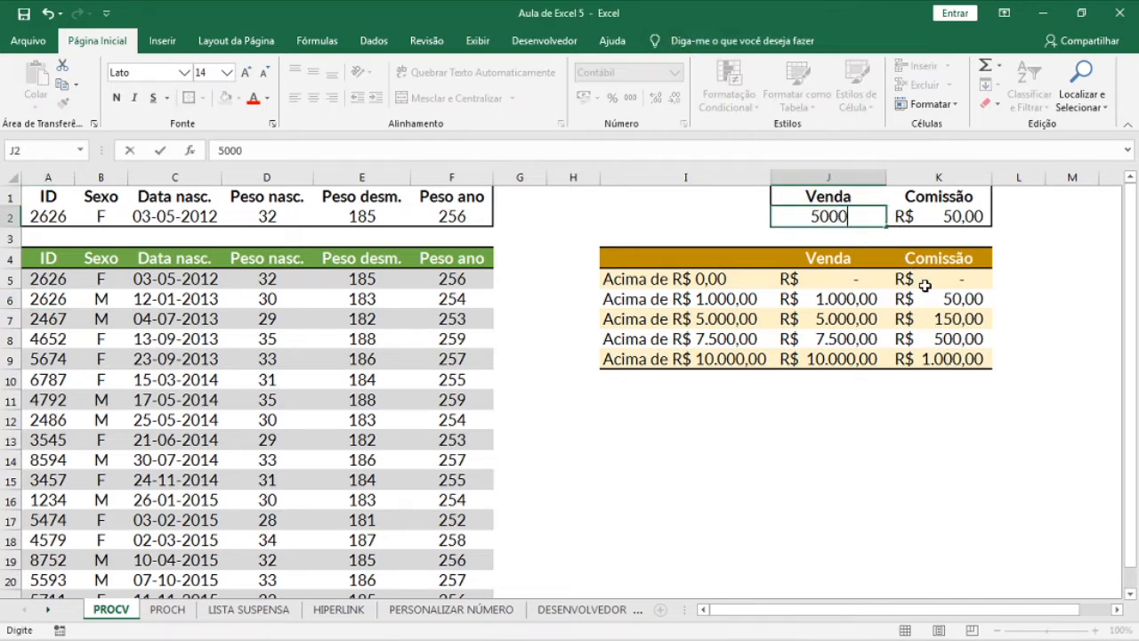
pyautogui.press('Return')
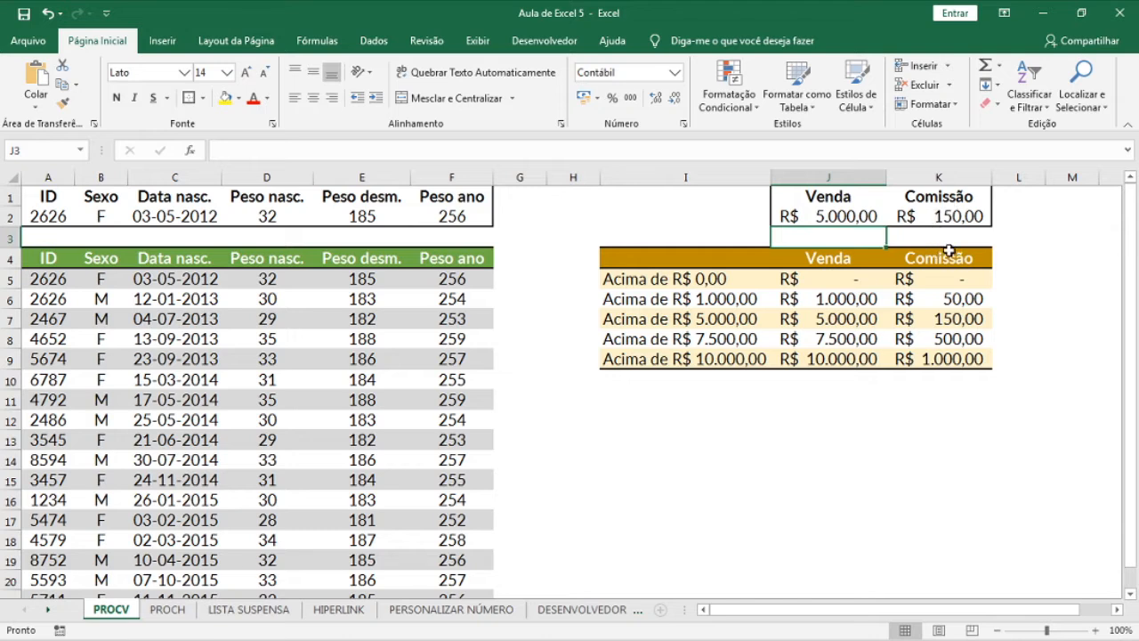
# Clear the Comissão formula in K2 and start a new PROCV formula with J2 as the lookup value.
pyautogui.click(962, 221)
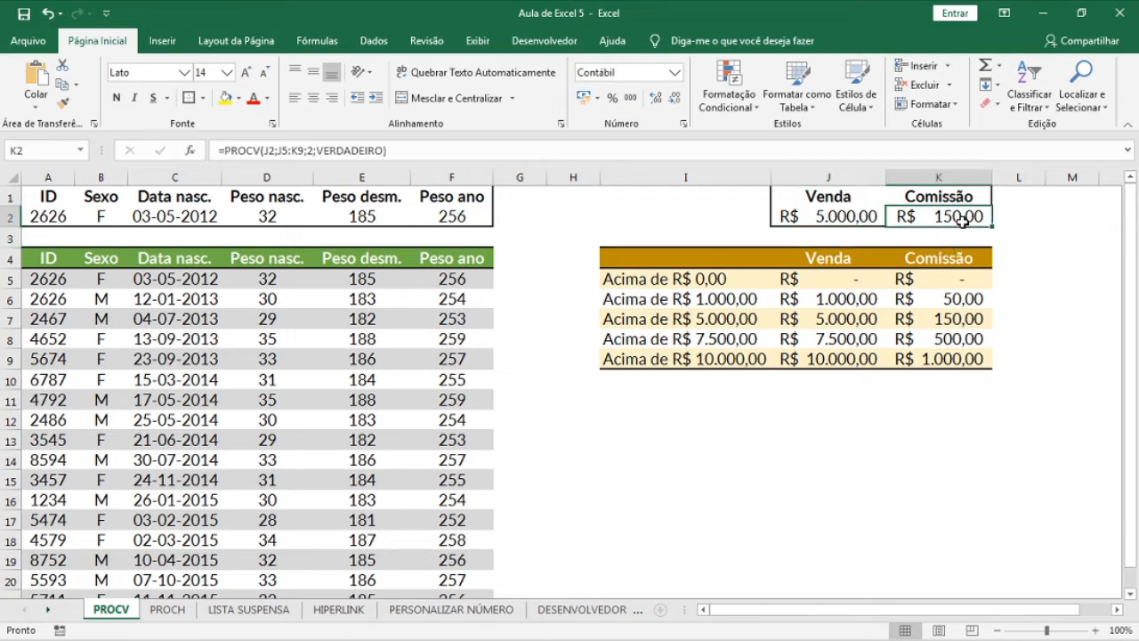
pyautogui.press('Delete')
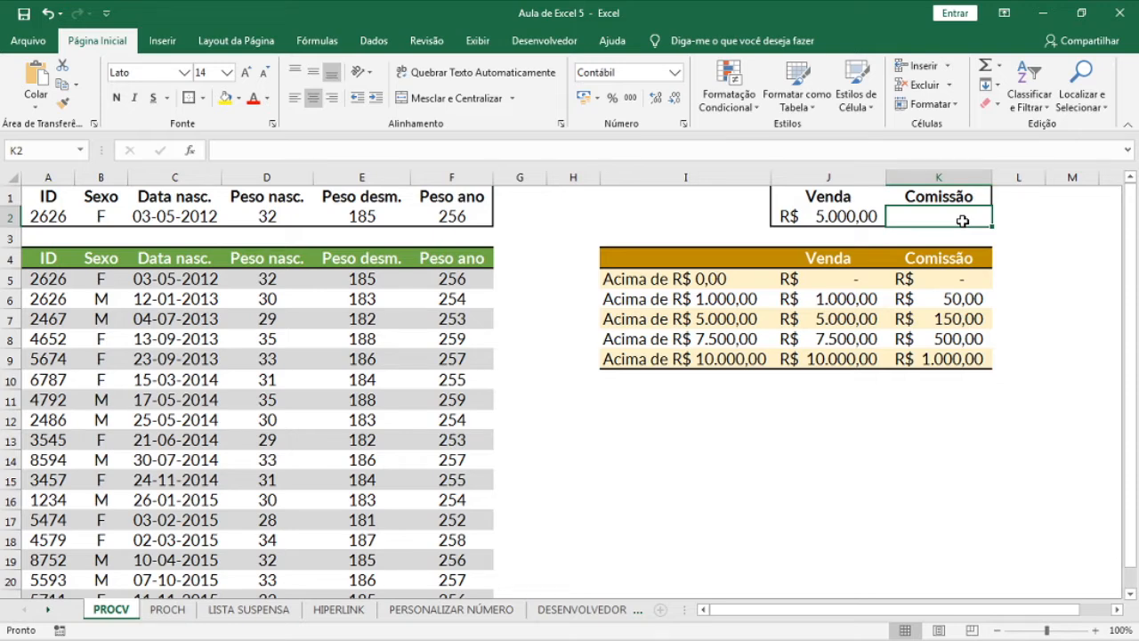
pyautogui.write('=pro')
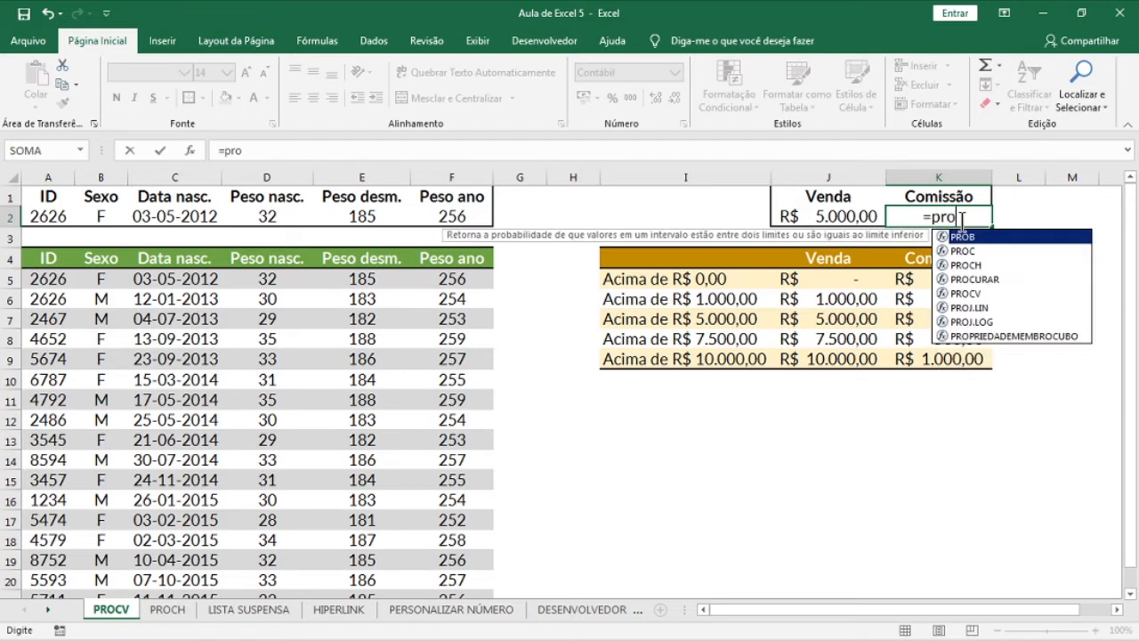
pyautogui.write('cv(')
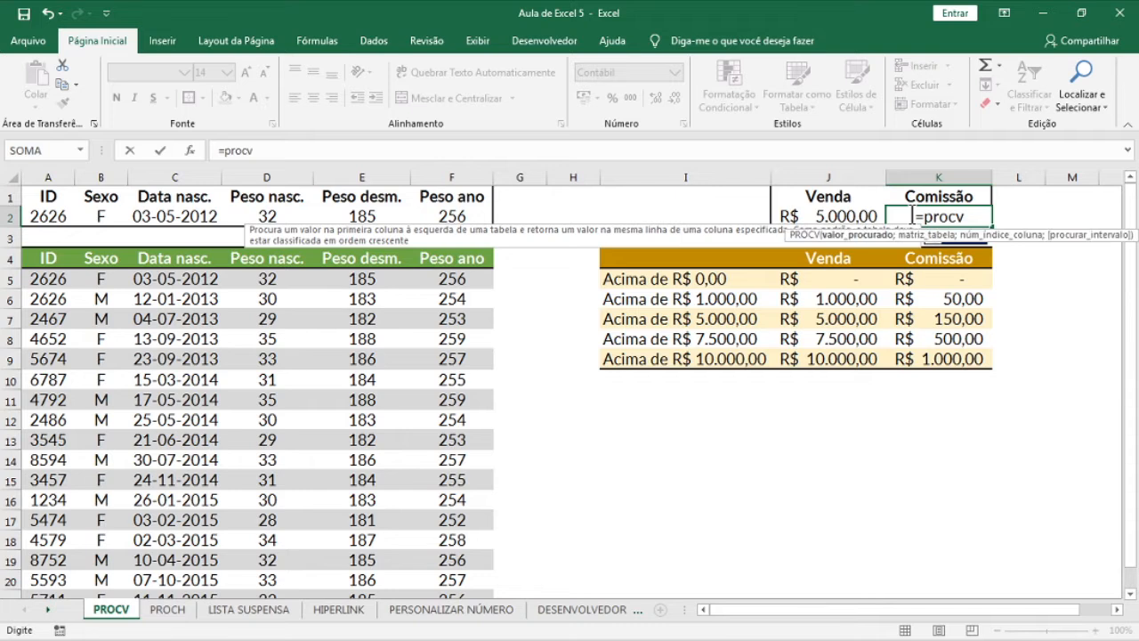
pyautogui.click(819, 221)
pyautogui.write(';')
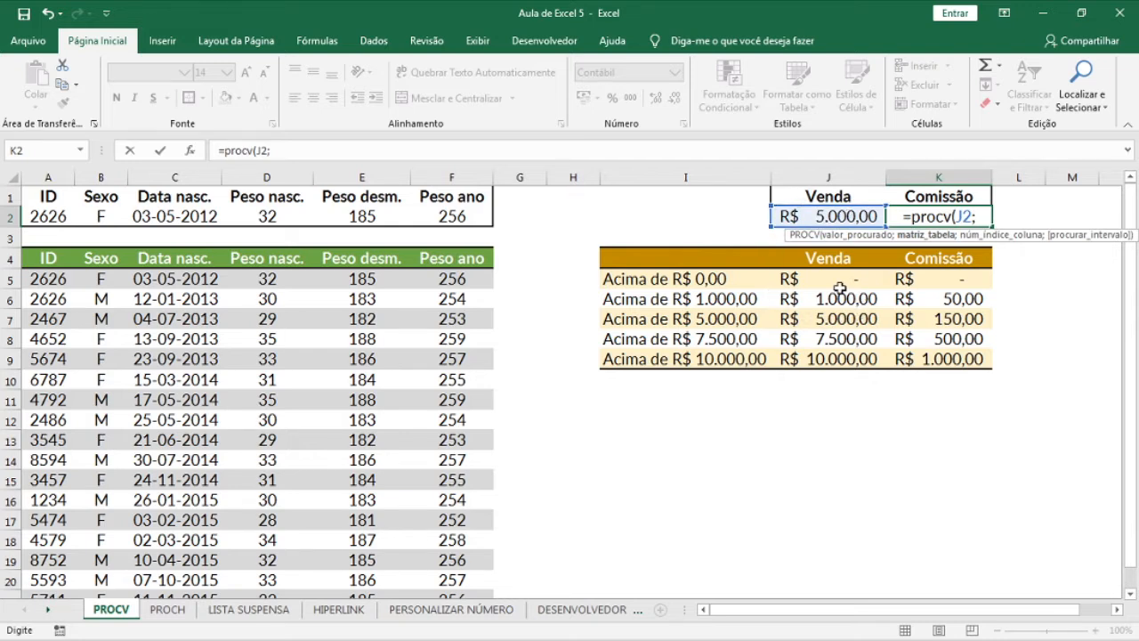
# Use J4:K9, without the description column, as the table range of the PROCV formula in K2.
pyautogui.moveTo(620, 257); pyautogui.dragTo(942, 357)
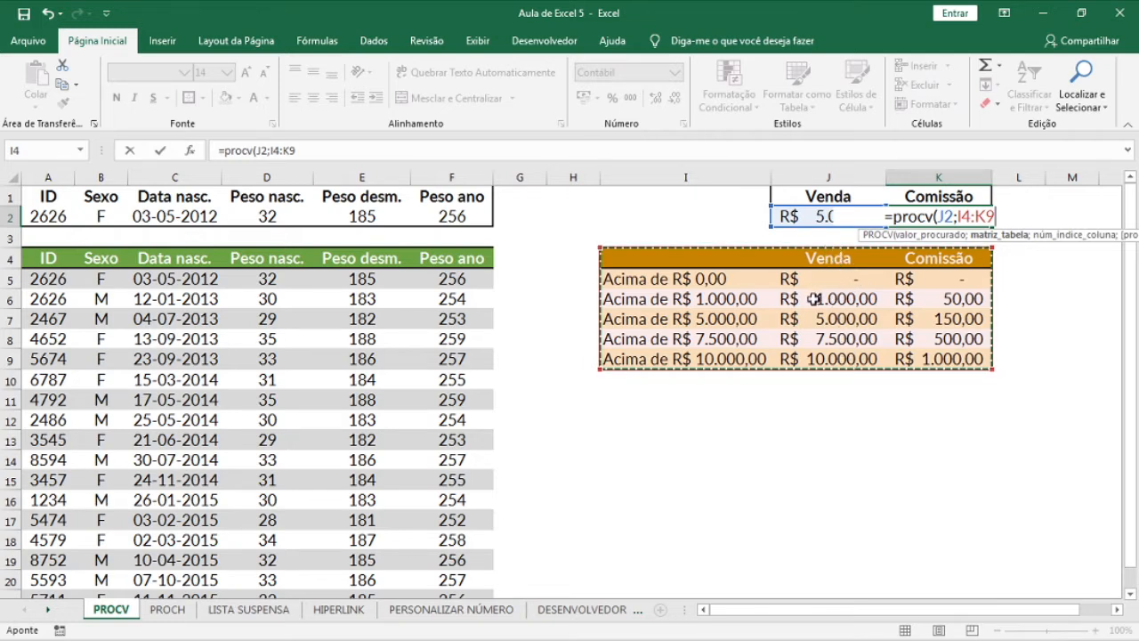
pyautogui.moveTo(828, 258); pyautogui.dragTo(938, 357)
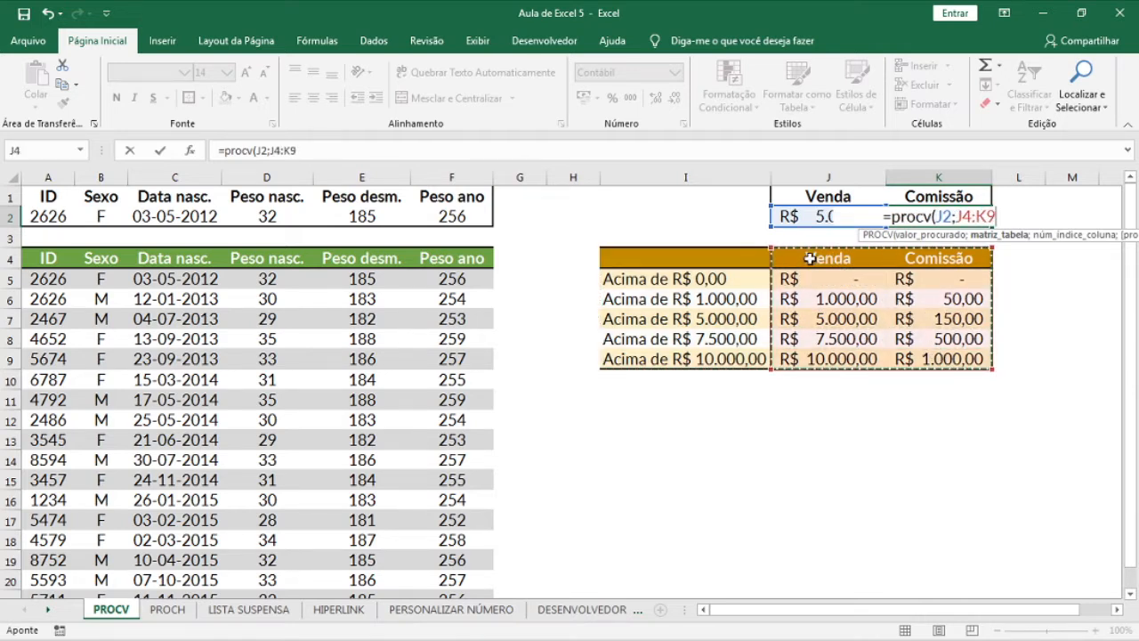
pyautogui.moveTo(818, 260); pyautogui.dragTo(948, 358)
pyautogui.moveTo(704, 257); pyautogui.dragTo(983, 363)
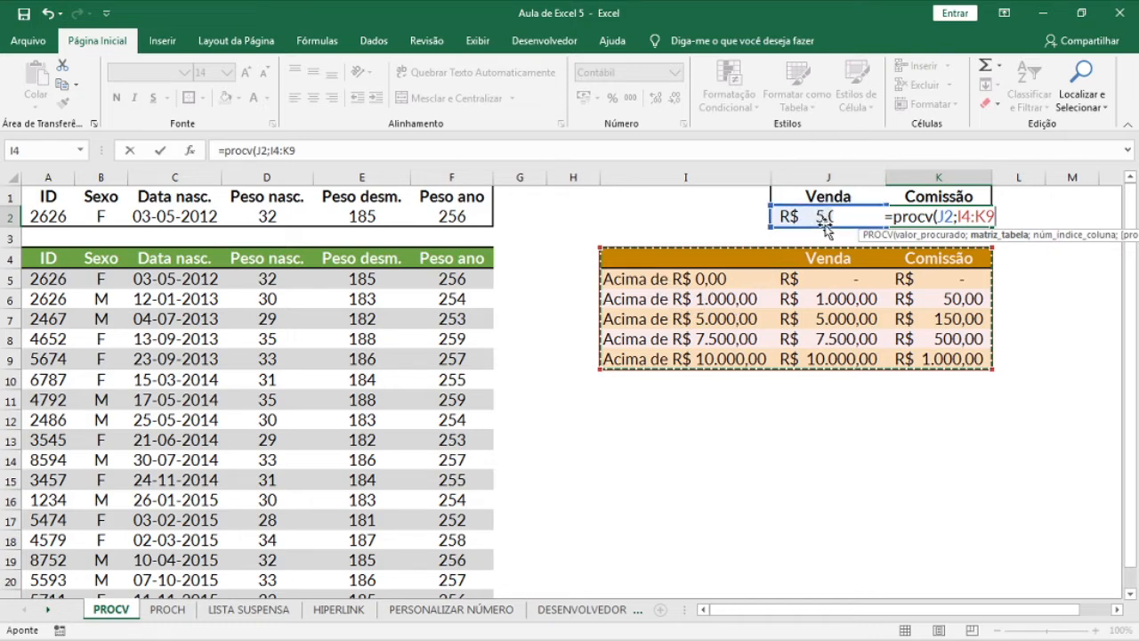
pyautogui.moveTo(811, 258); pyautogui.dragTo(949, 364)
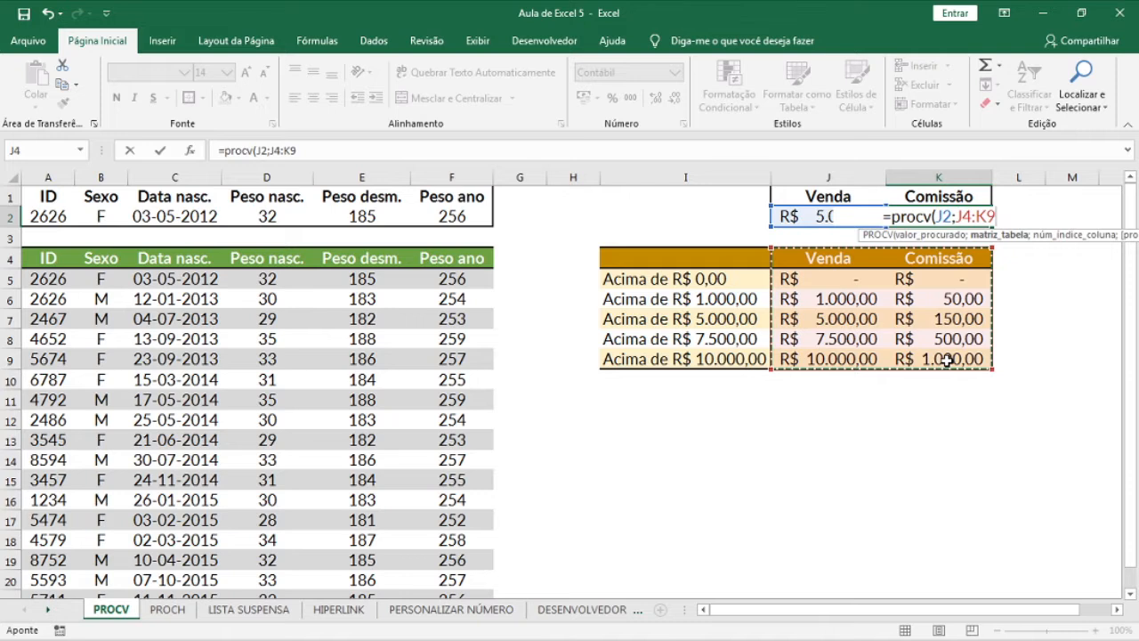
# Complete the PROCV formula in K2 with column index 2 and 1 for approximate match.
pyautogui.write(';')
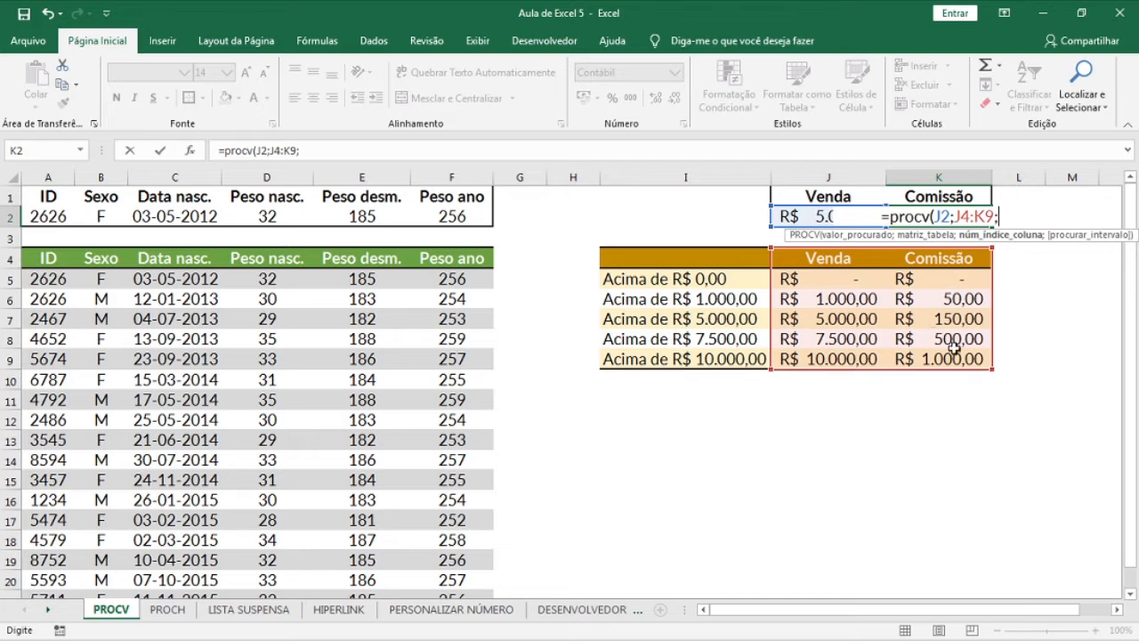
pyautogui.write('2;')
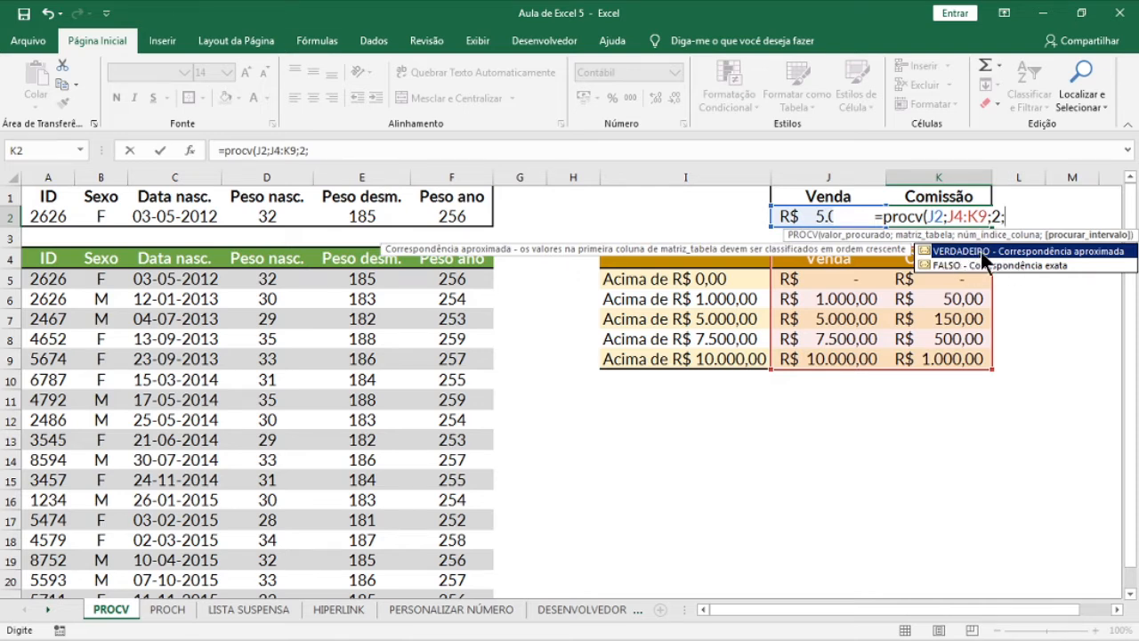
pyautogui.write('1')
pyautogui.press('Return')
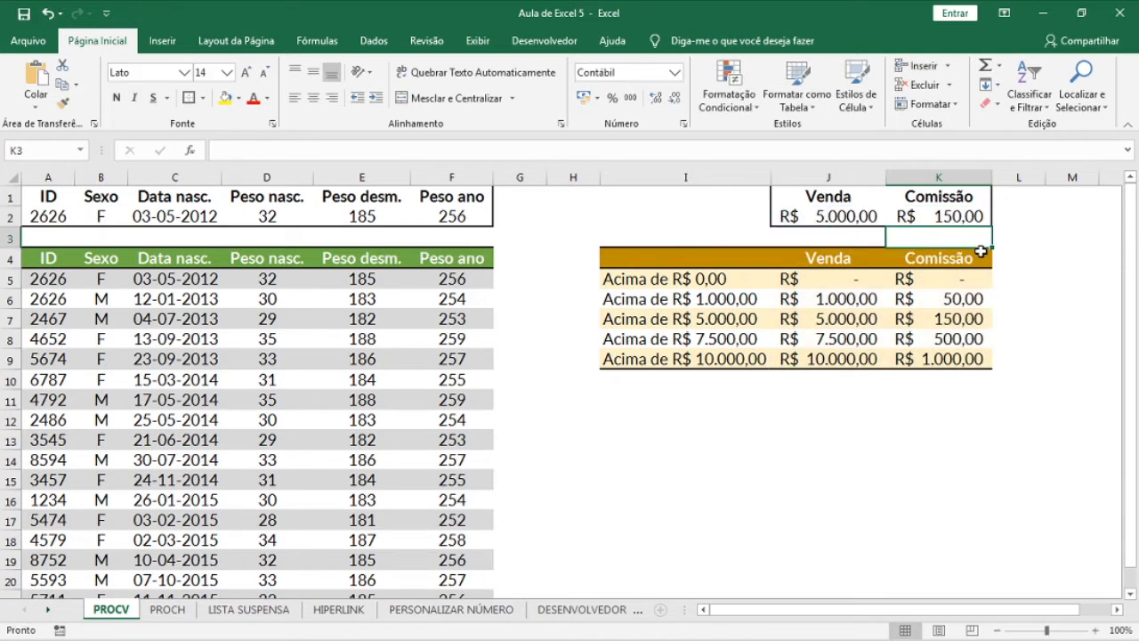
# Set the Venda value in J2 to 4400 to test the rebuilt commission formula.
pyautogui.moveTo(830, 217); pyautogui.dragTo(968, 217)
pyautogui.click(968, 216)
pyautogui.click(851, 218)
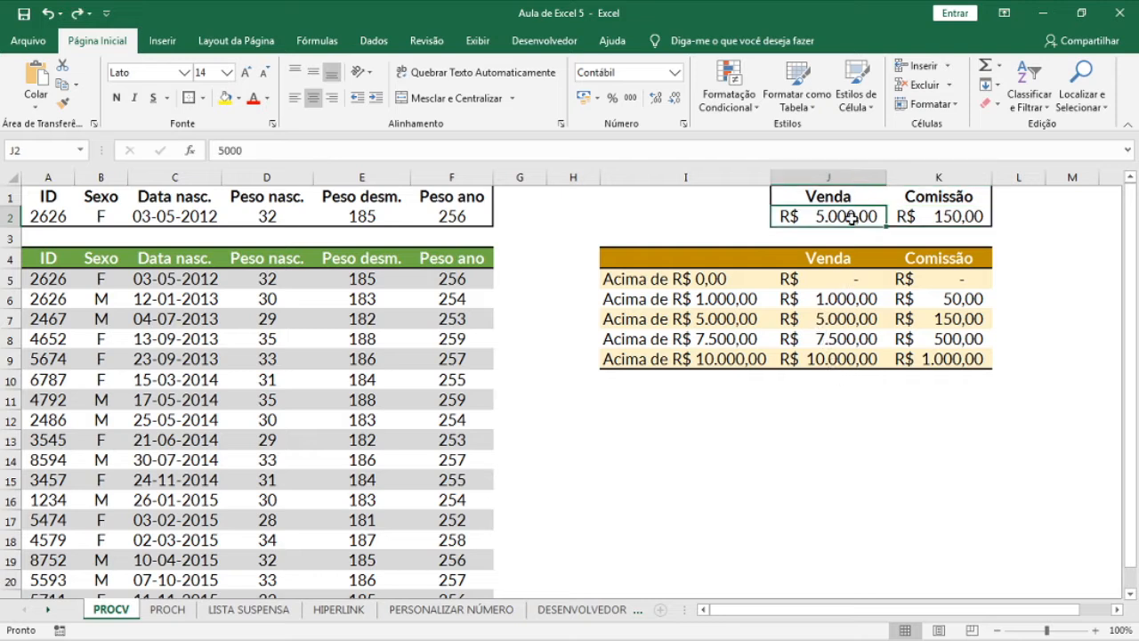
pyautogui.write('4400')
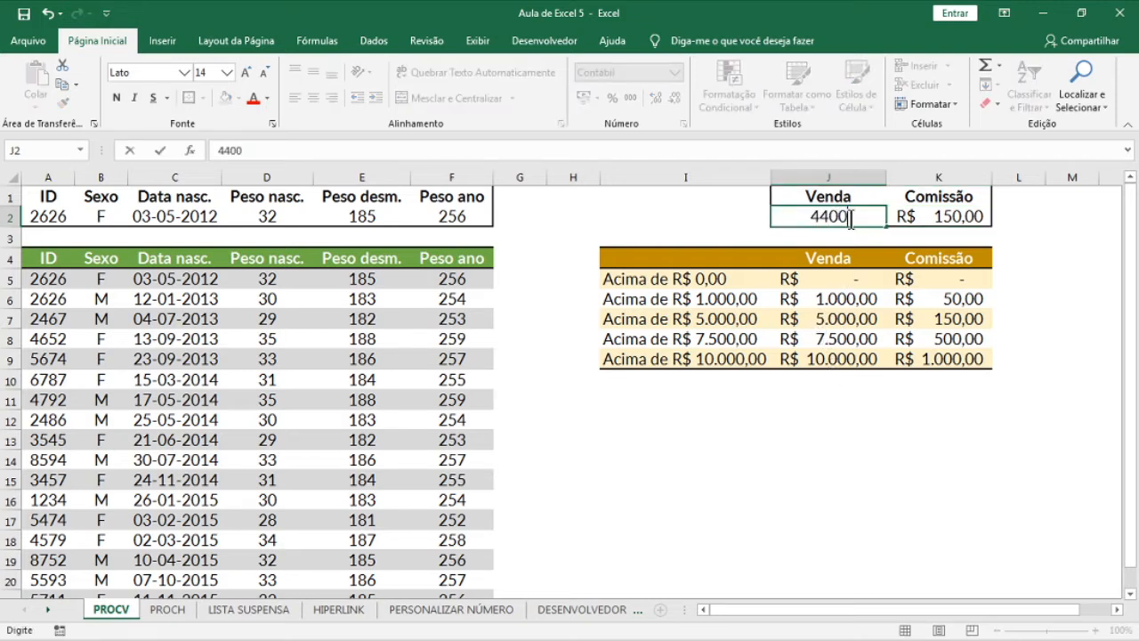
pyautogui.press('Return')
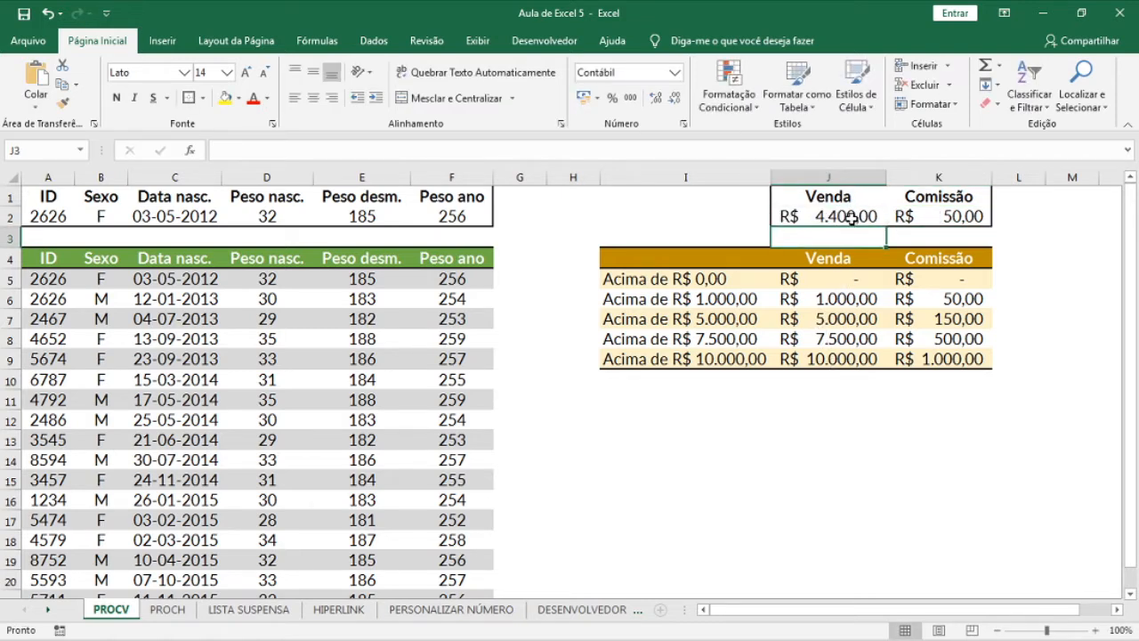
# Set the Venda value in J2 to 1000 to test the exact lower limit of a commission bracket.
pyautogui.click(946, 221)
pyautogui.press('Left')
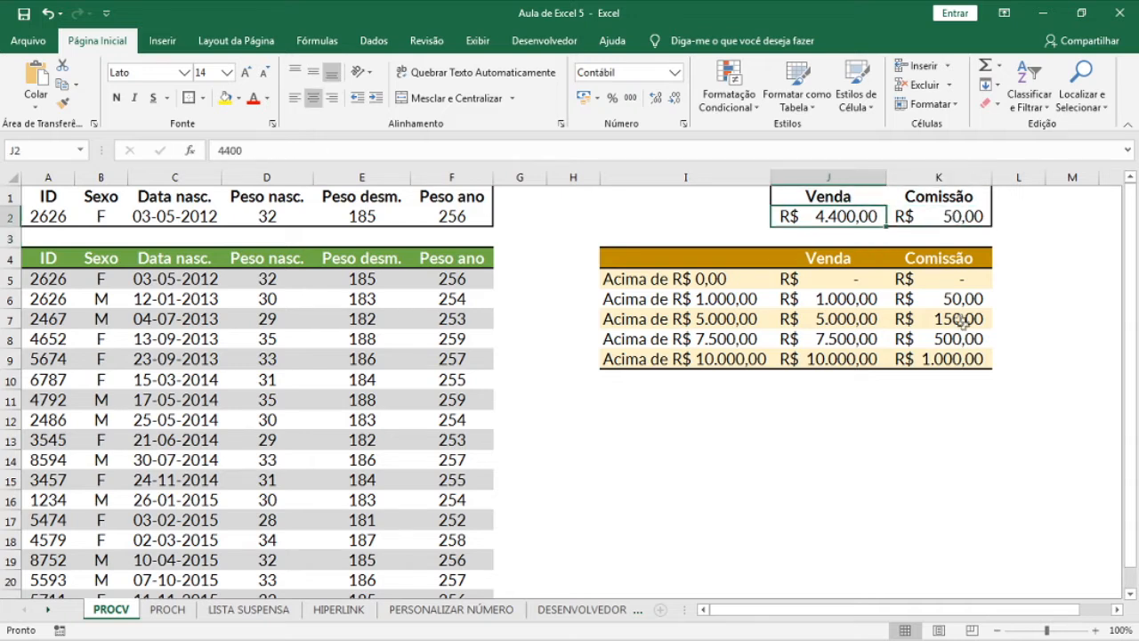
pyautogui.write('1.00')
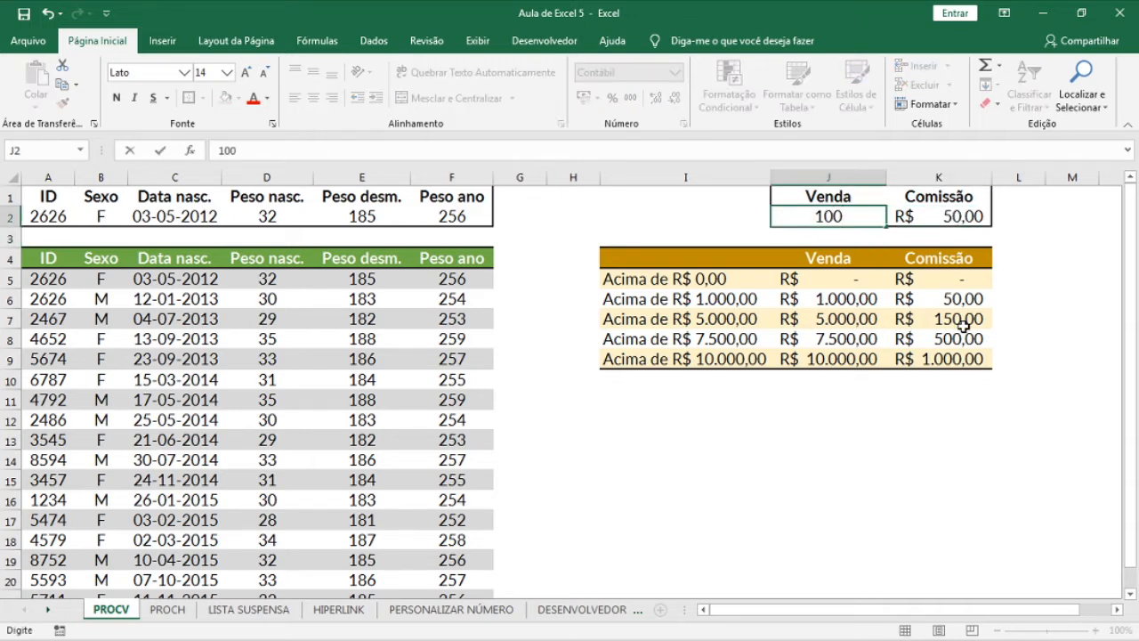
pyautogui.write('0')
pyautogui.press('Return')
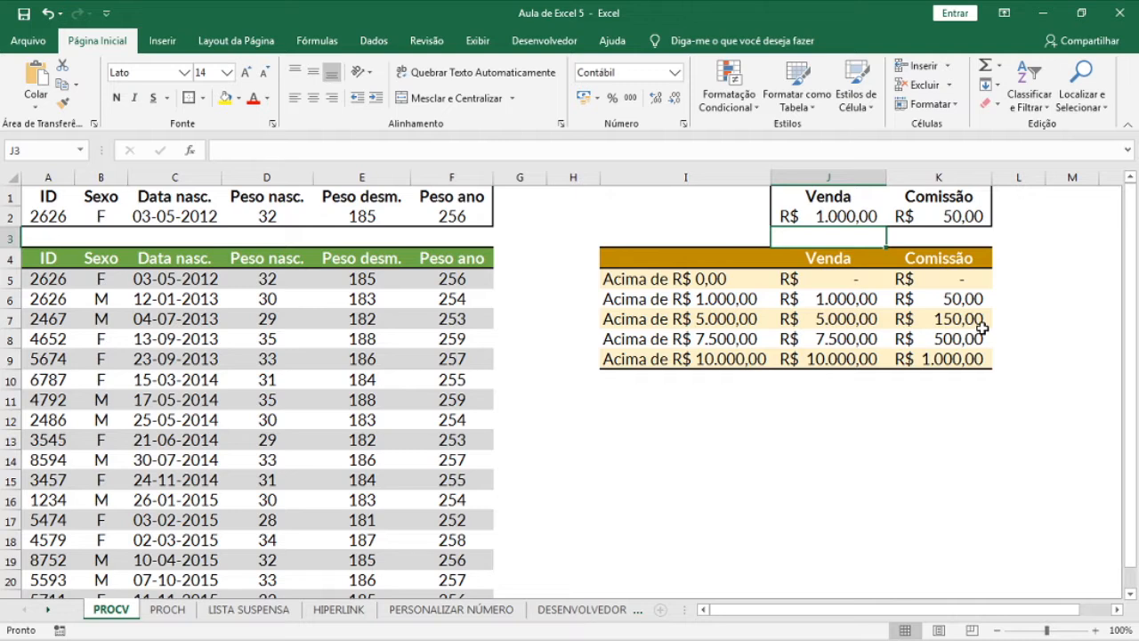
# Set the Venda value in J2 to 999 and check the commission against the bracket table I5:K9.
pyautogui.click(855, 214)
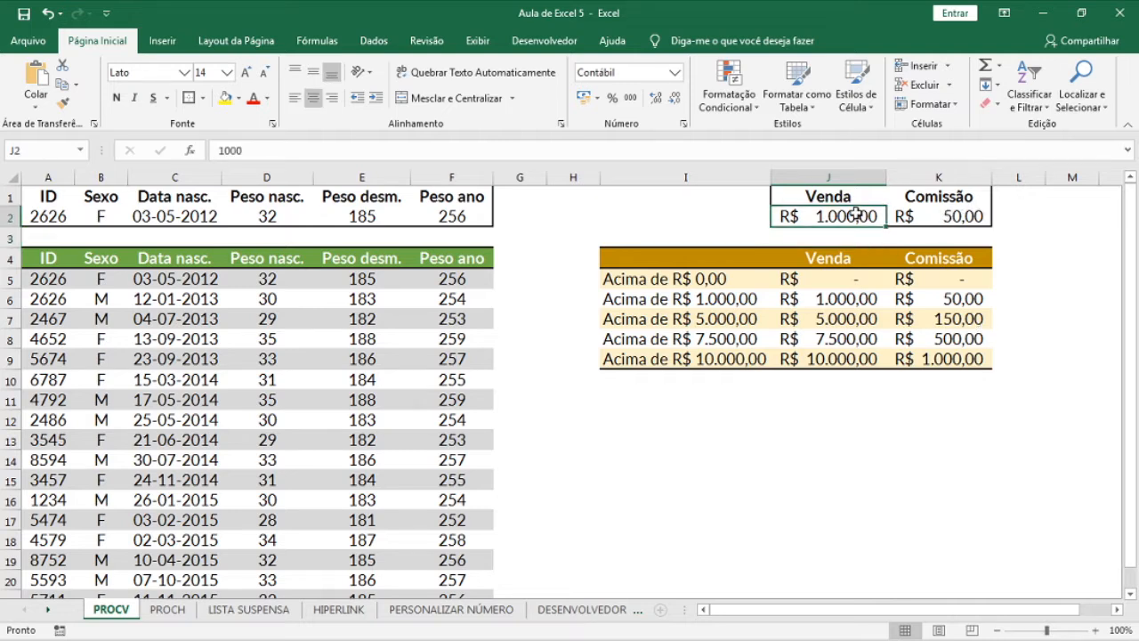
pyautogui.write('999')
pyautogui.press('Return')
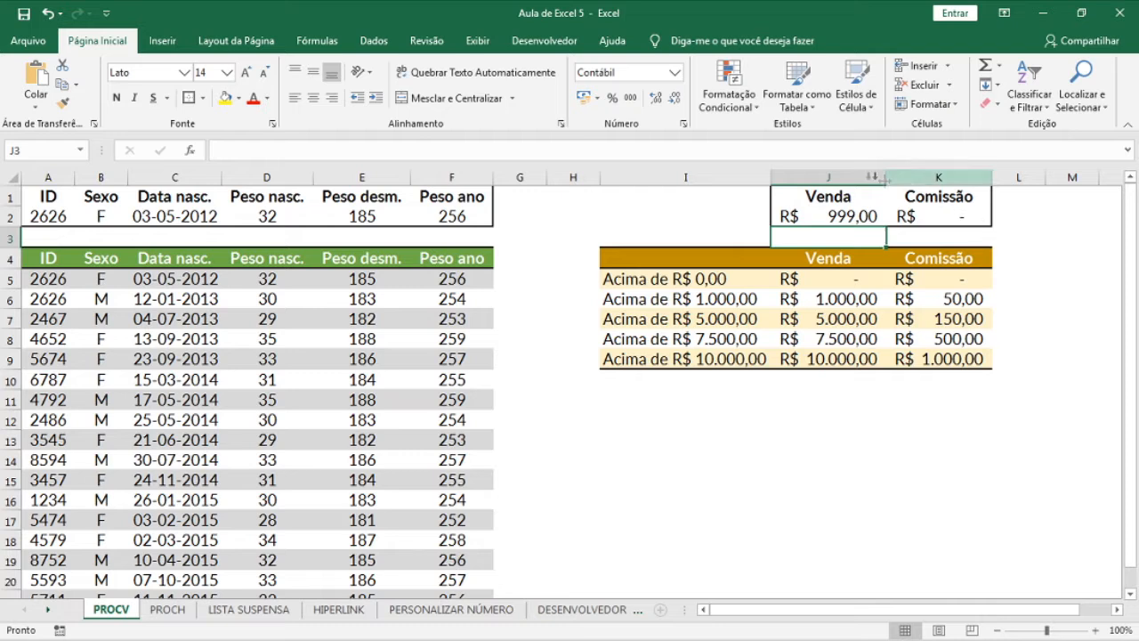
pyautogui.moveTo(694, 283); pyautogui.dragTo(949, 364)
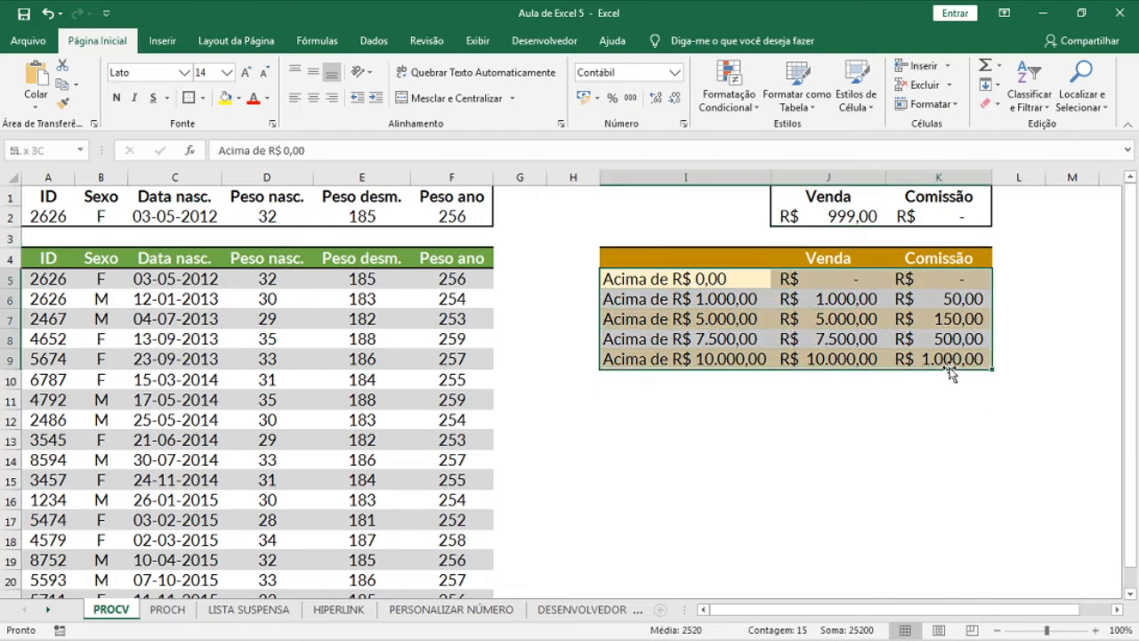
pyautogui.click(783, 422)
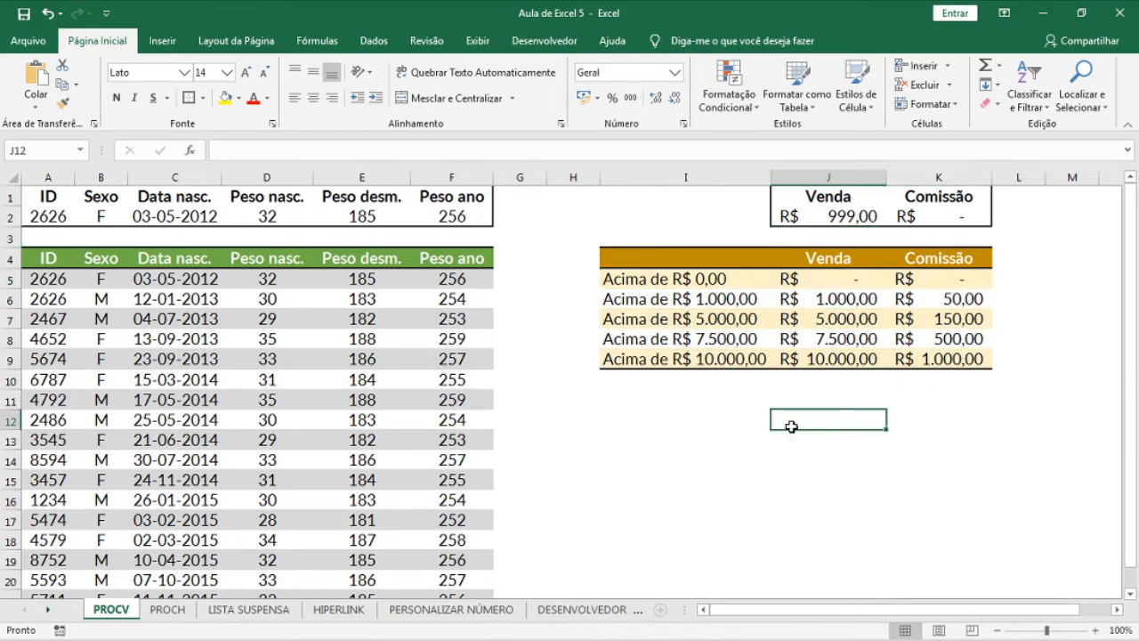
# Open the PROCH sheet.
pyautogui.click(169, 609)
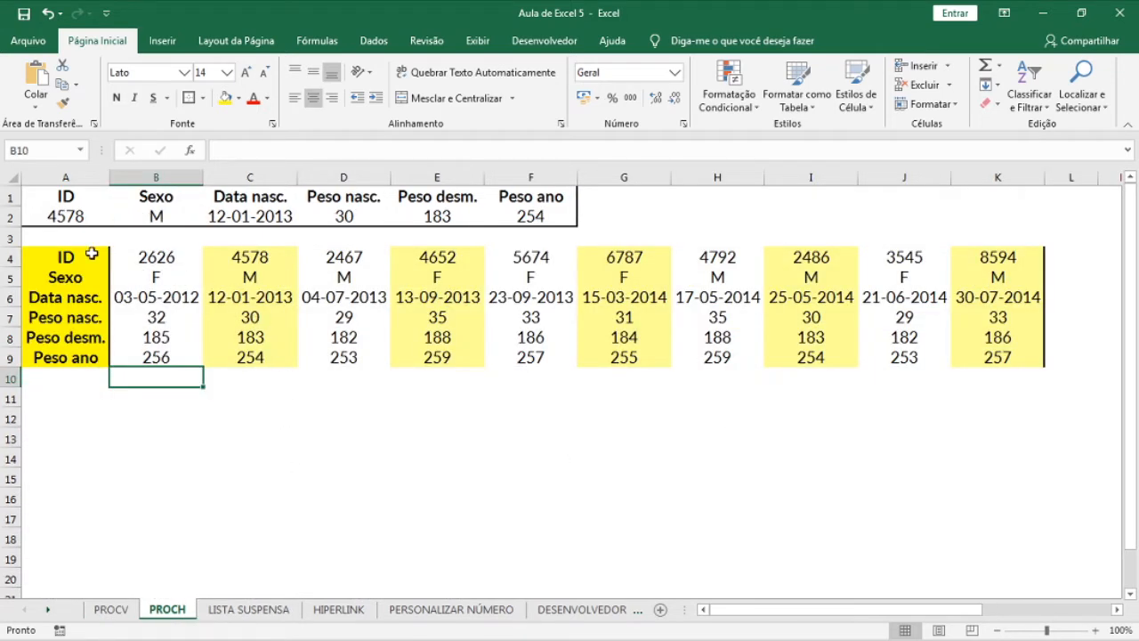
# Examine the horizontal animal table A4:K9, including its ID and Sexo rows.
pyautogui.moveTo(61, 258); pyautogui.dragTo(992, 356)
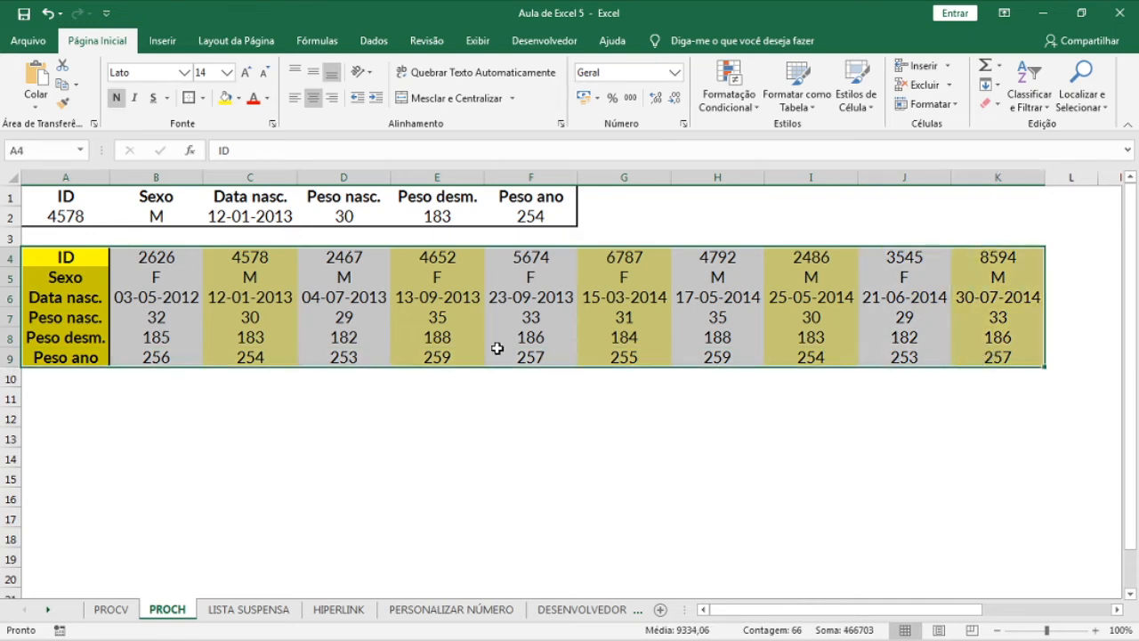
pyautogui.click(98, 277)
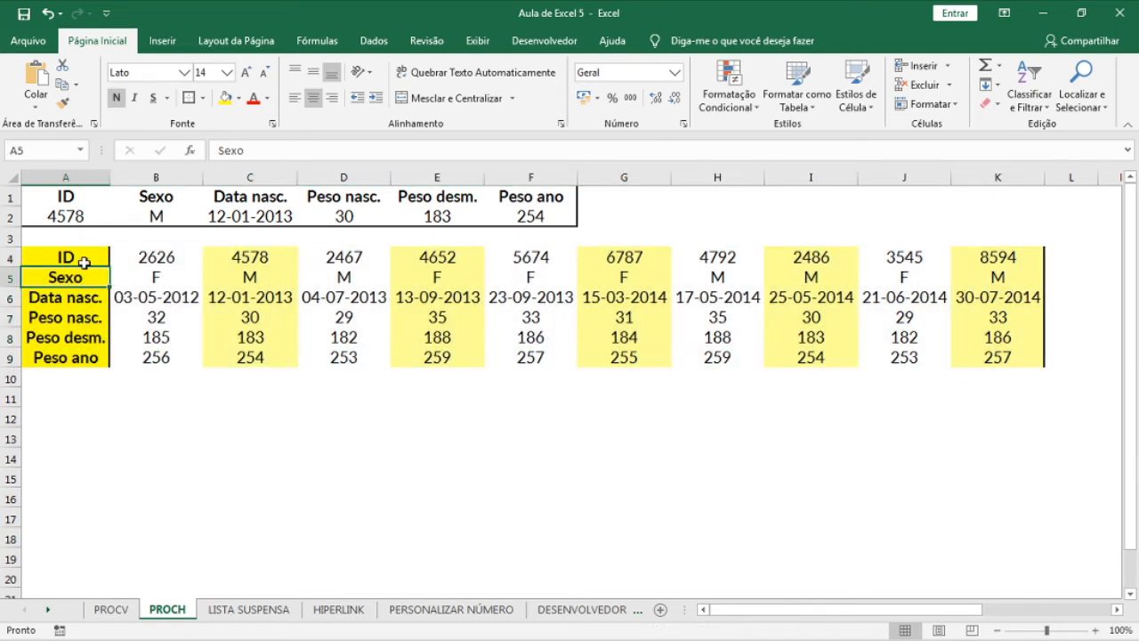
pyautogui.moveTo(87, 260); pyautogui.dragTo(961, 264)
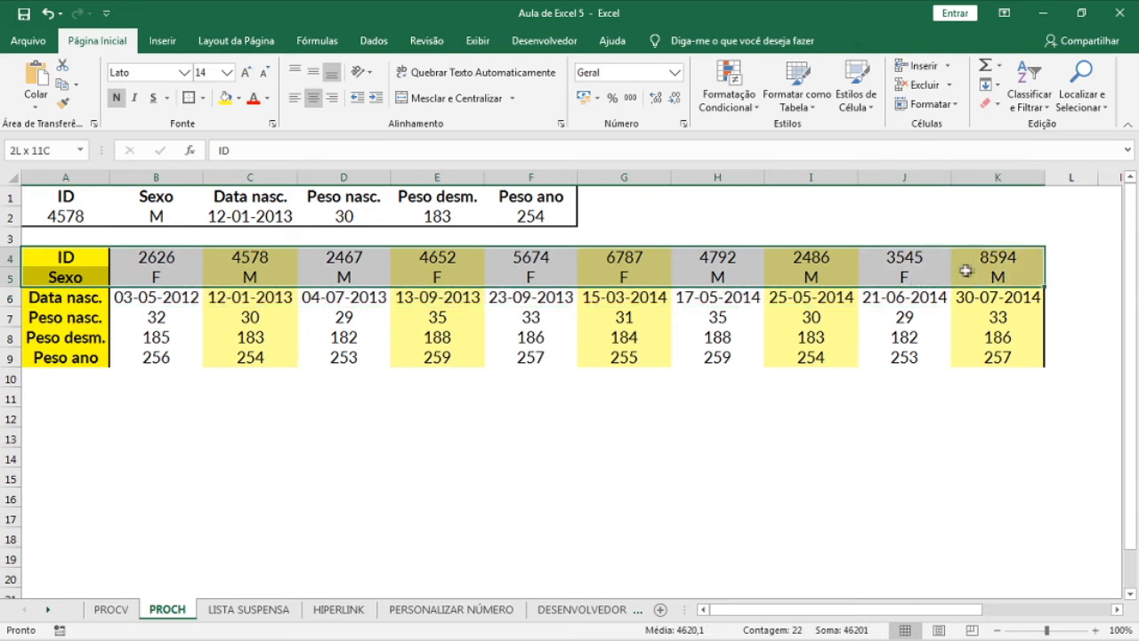
pyautogui.click(94, 280)
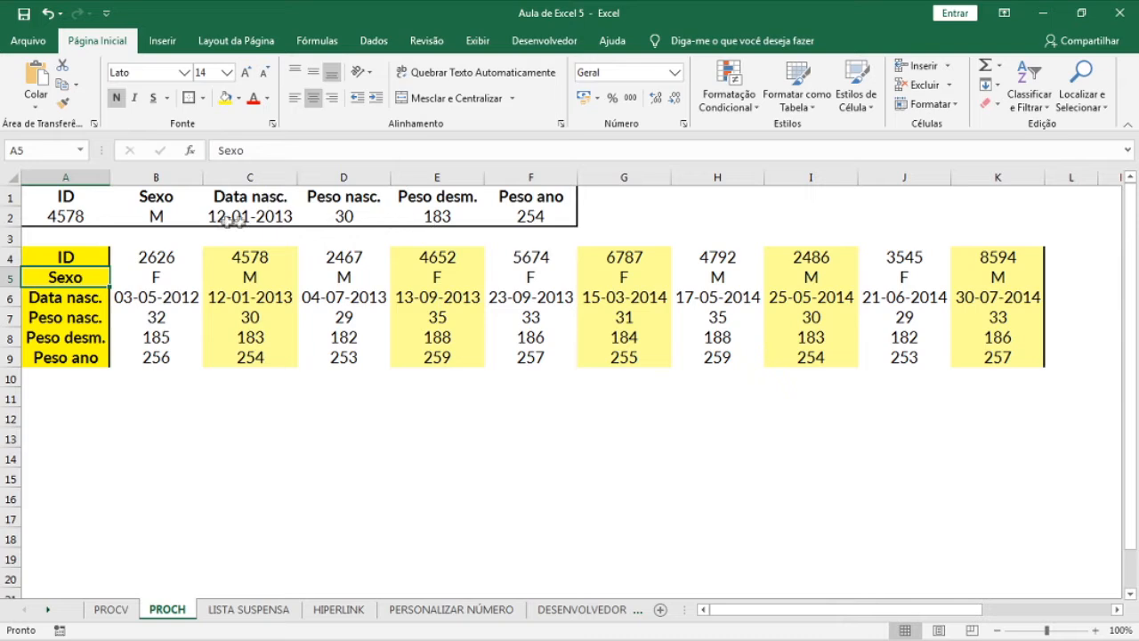
# Clear the existing lookup formulas from B2:F2.
pyautogui.moveTo(539, 218); pyautogui.dragTo(155, 215)
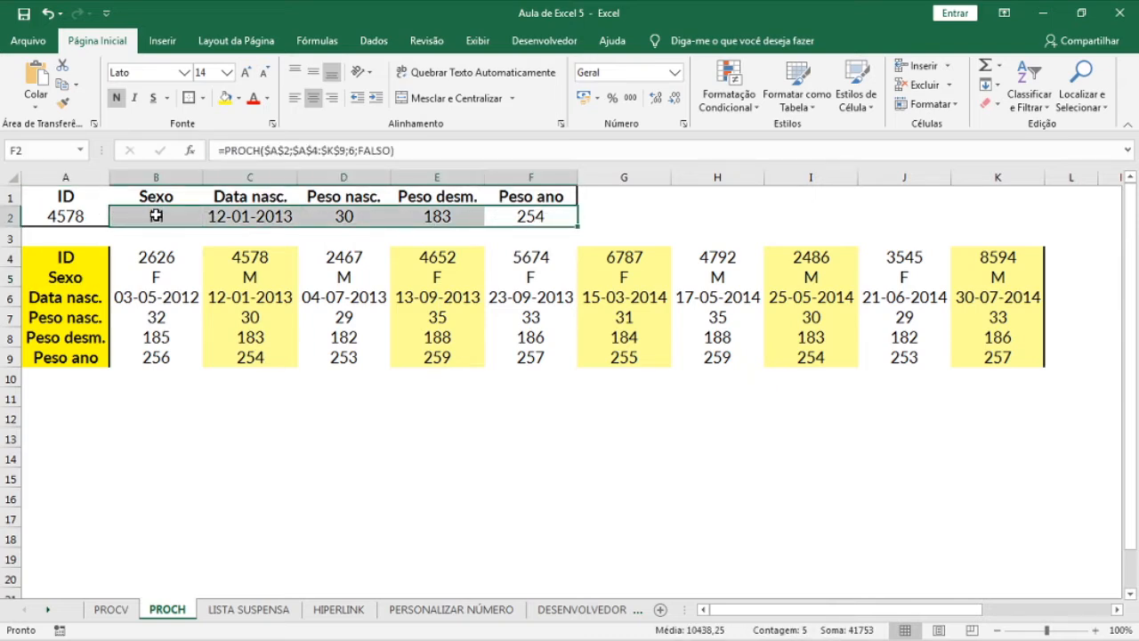
pyautogui.press('Delete')
# Begin a PROCH formula in B2 that uses the ID in A2 as the lookup value.
pyautogui.click(158, 213)
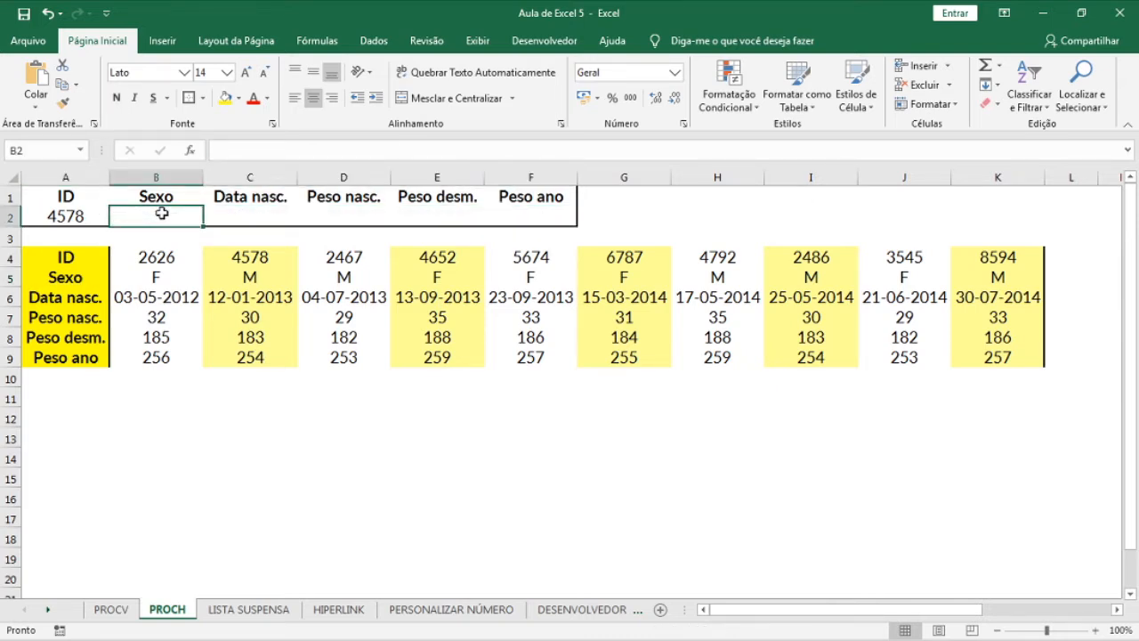
pyautogui.write('=')
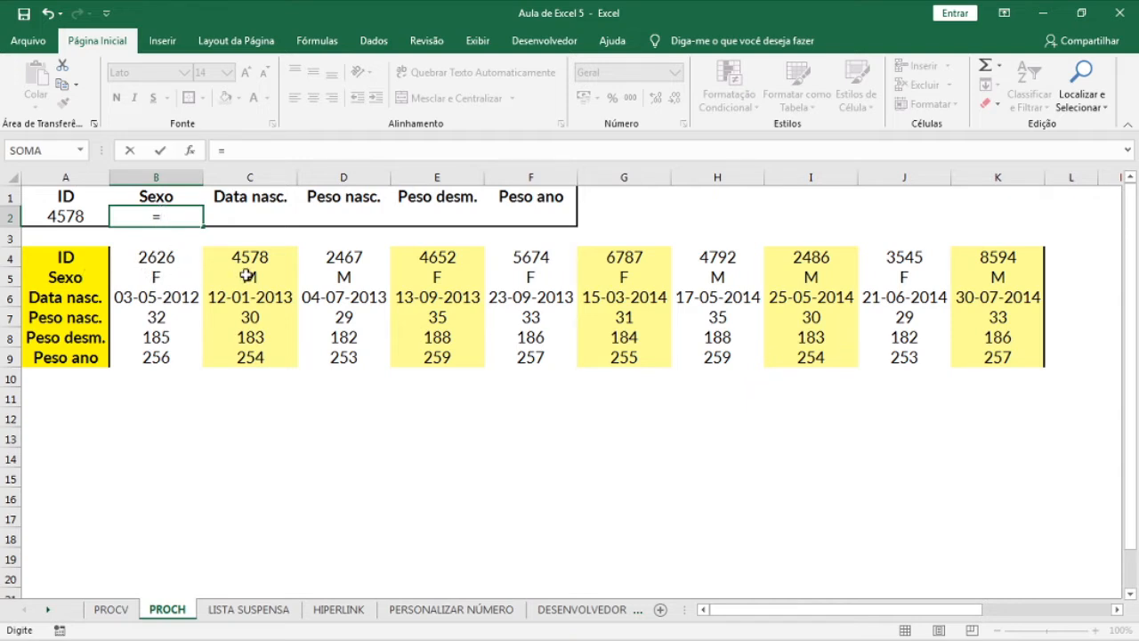
pyautogui.write('proch')
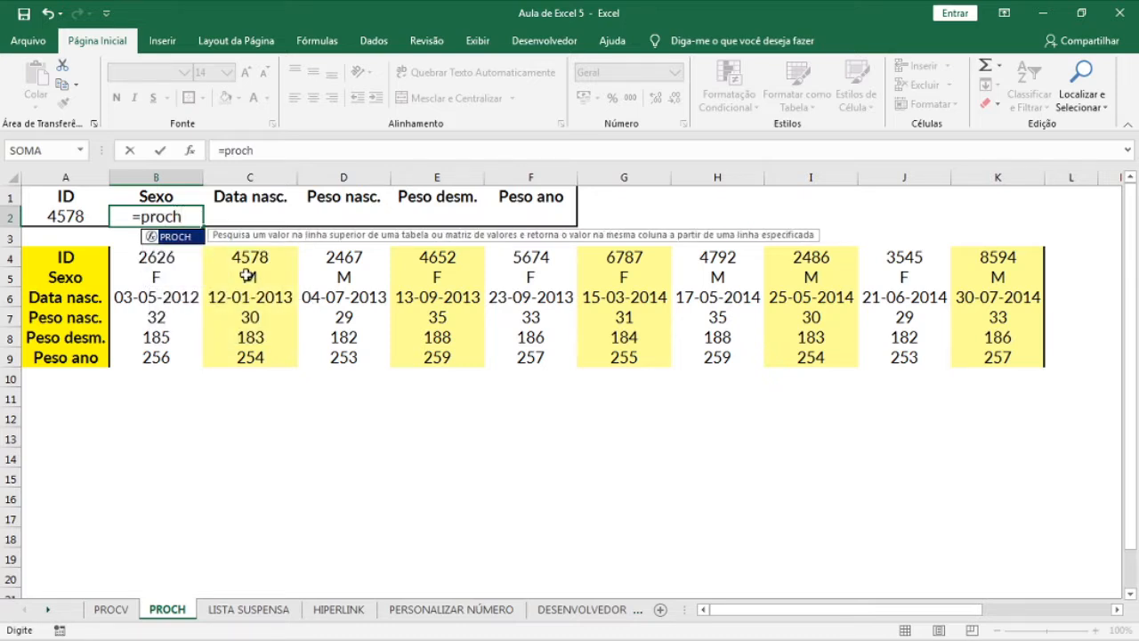
pyautogui.write('(')
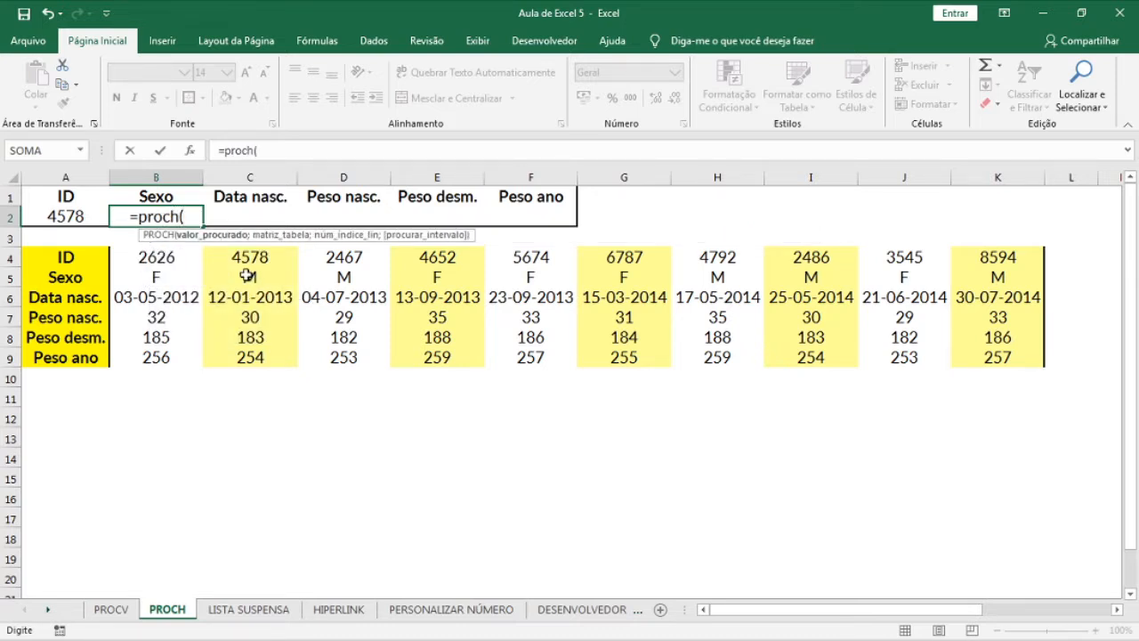
pyautogui.click(77, 217)
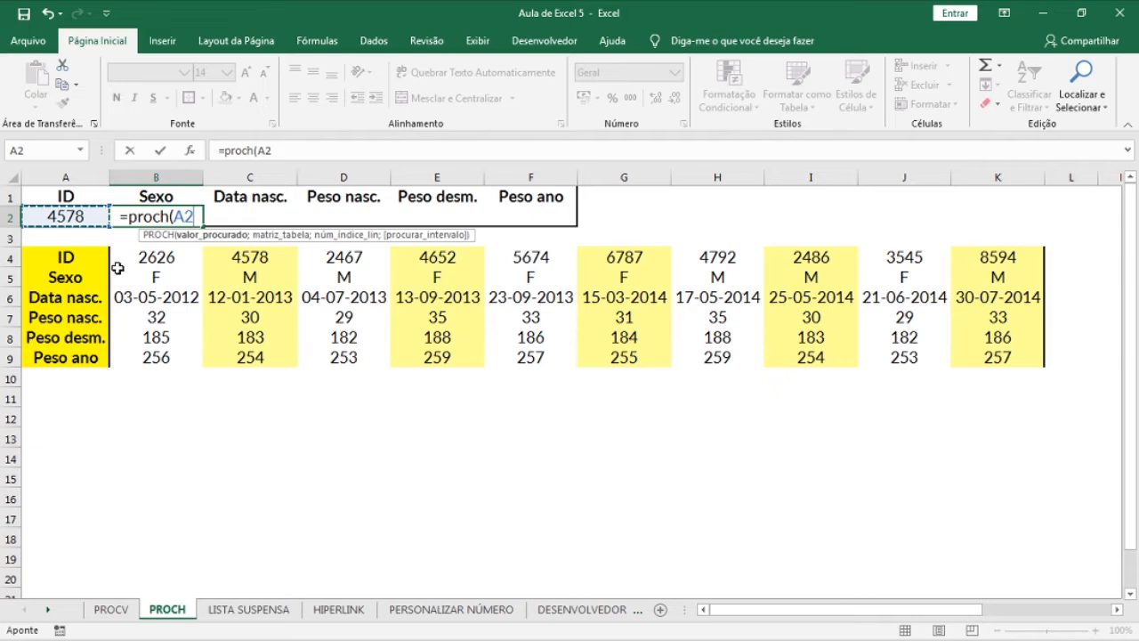
pyautogui.write(';')
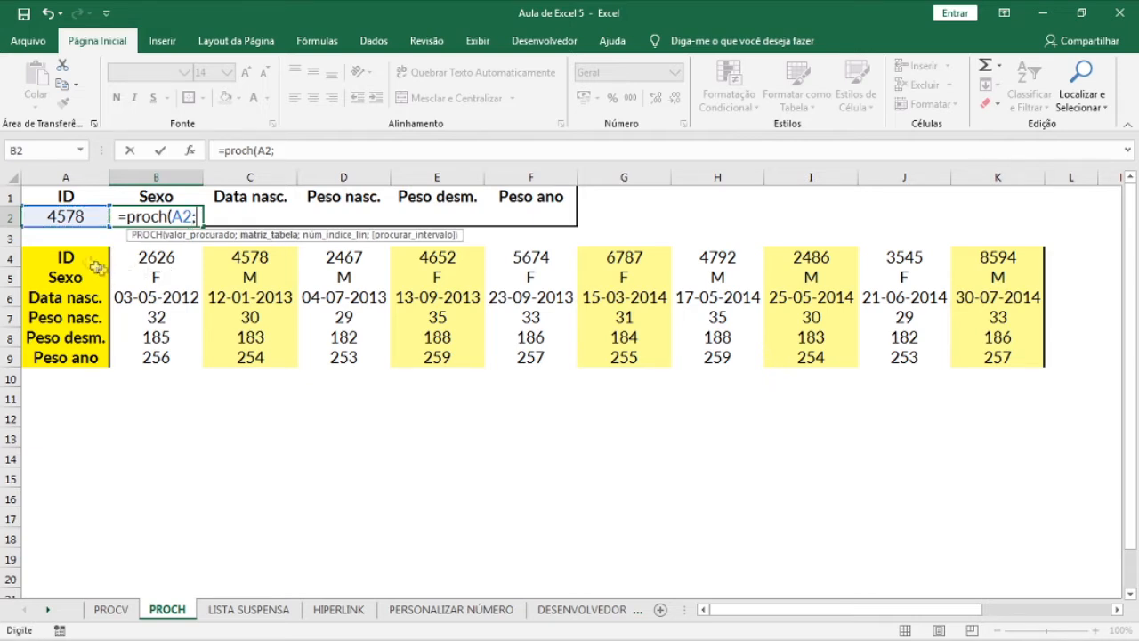
# Add the table range A4:K9 to the formula and make the references absolute as $A$2 and $A$4:$K$9.
pyautogui.moveTo(75, 260); pyautogui.dragTo(1026, 372)
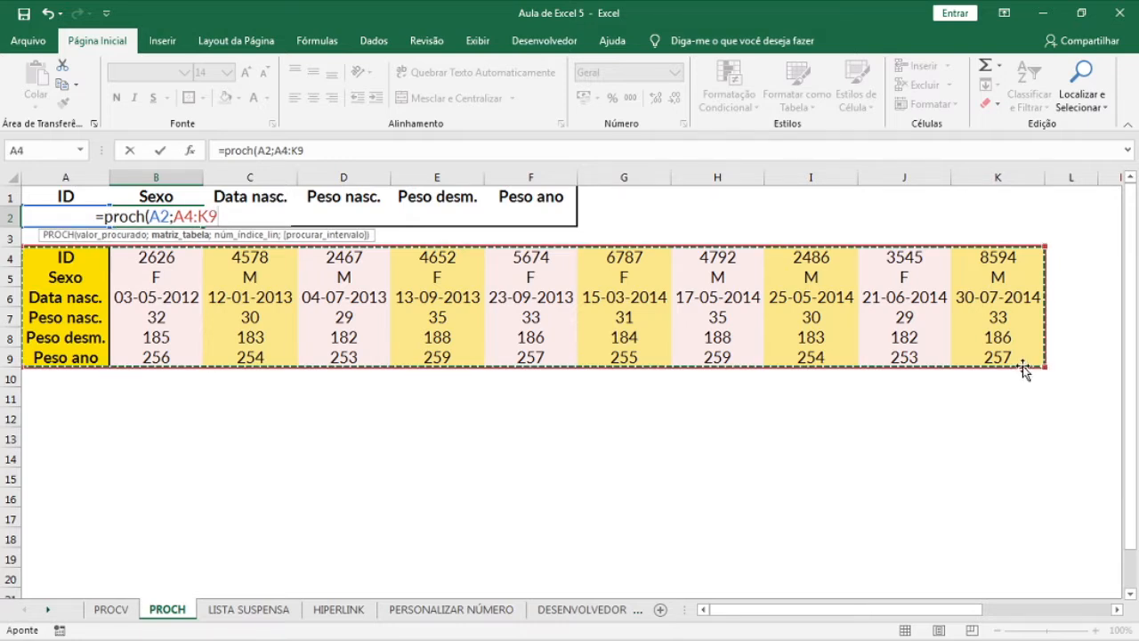
pyautogui.press('F4')
pyautogui.click(143, 216)
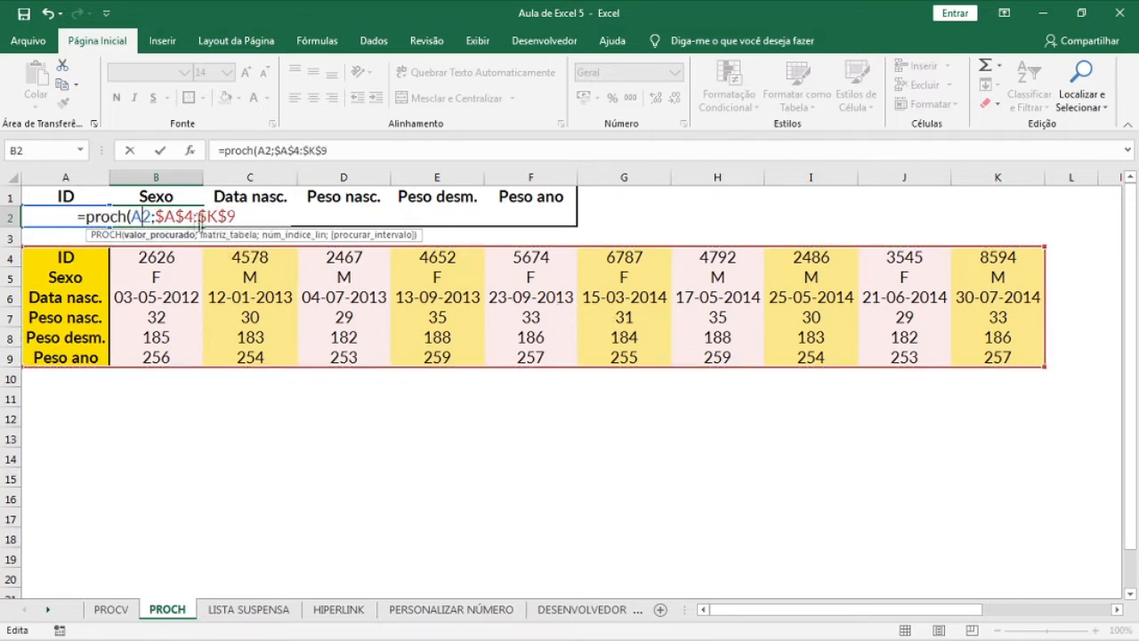
pyautogui.press('F4')
pyautogui.click(258, 217)
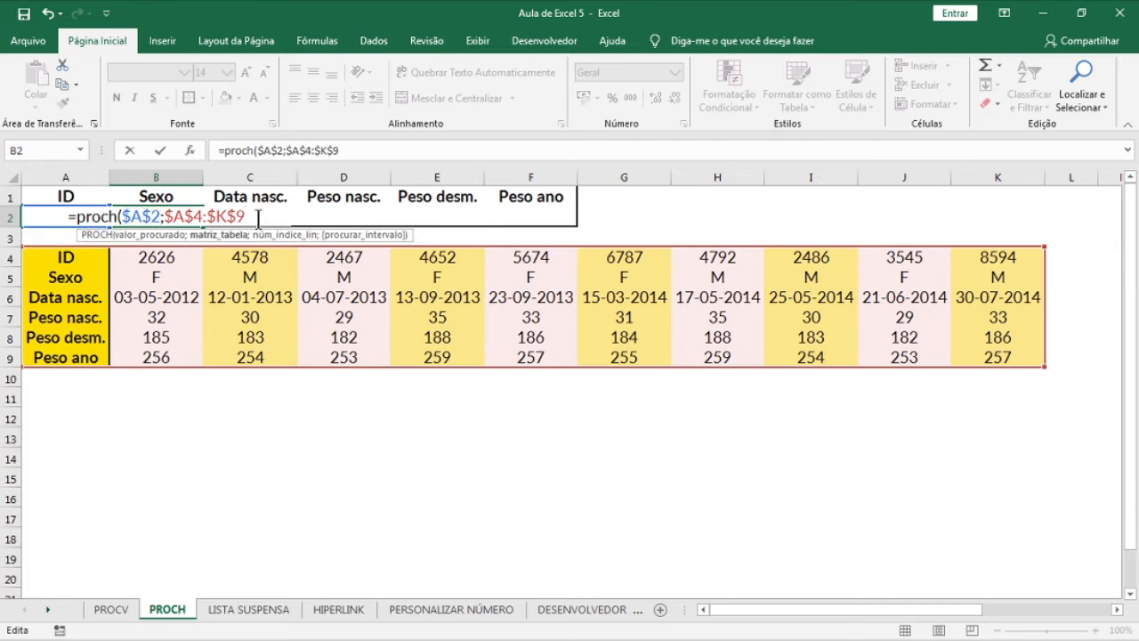
# Complete the Sexo formula in B2 with row index 2 and FALSO for an exact match.
pyautogui.write(';')
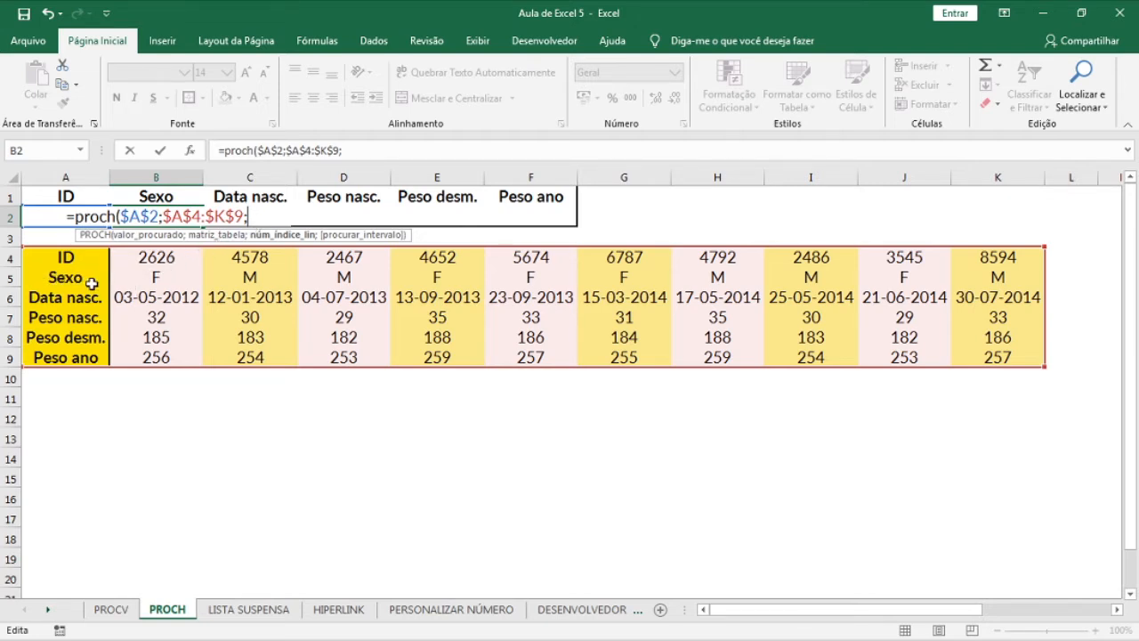
pyautogui.write('2;')
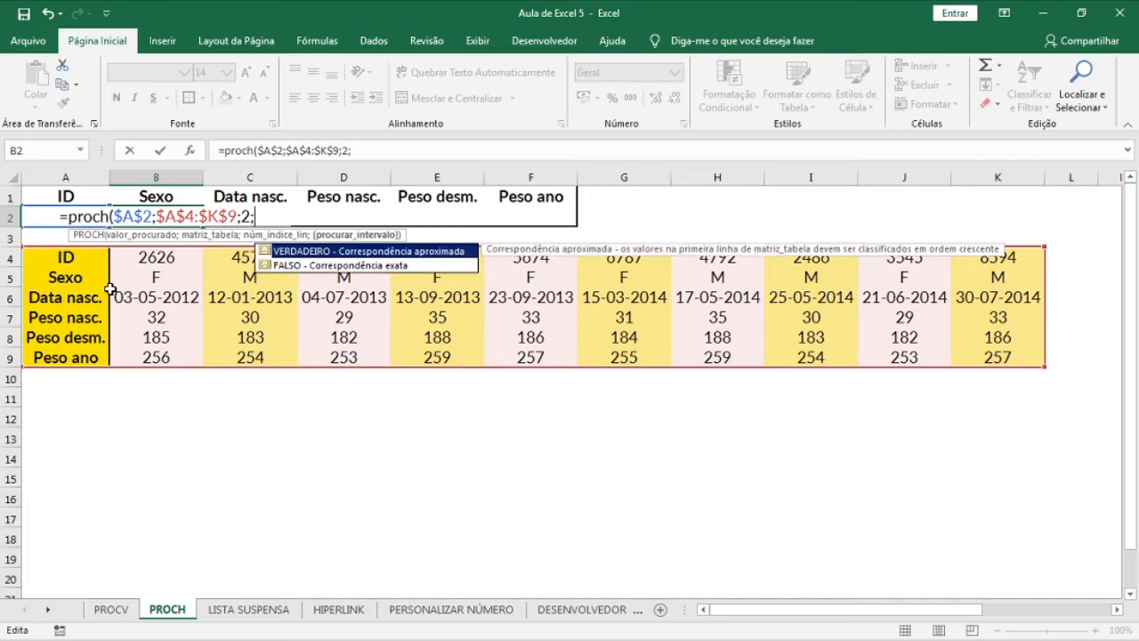
pyautogui.doubleClick(295, 266)
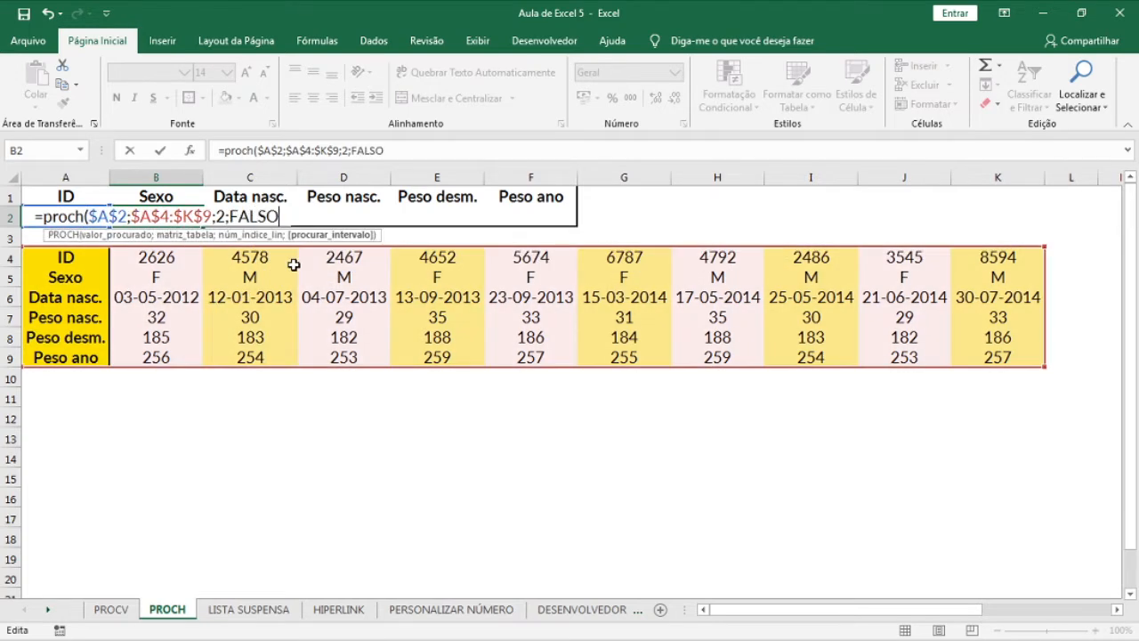
pyautogui.press('Return')
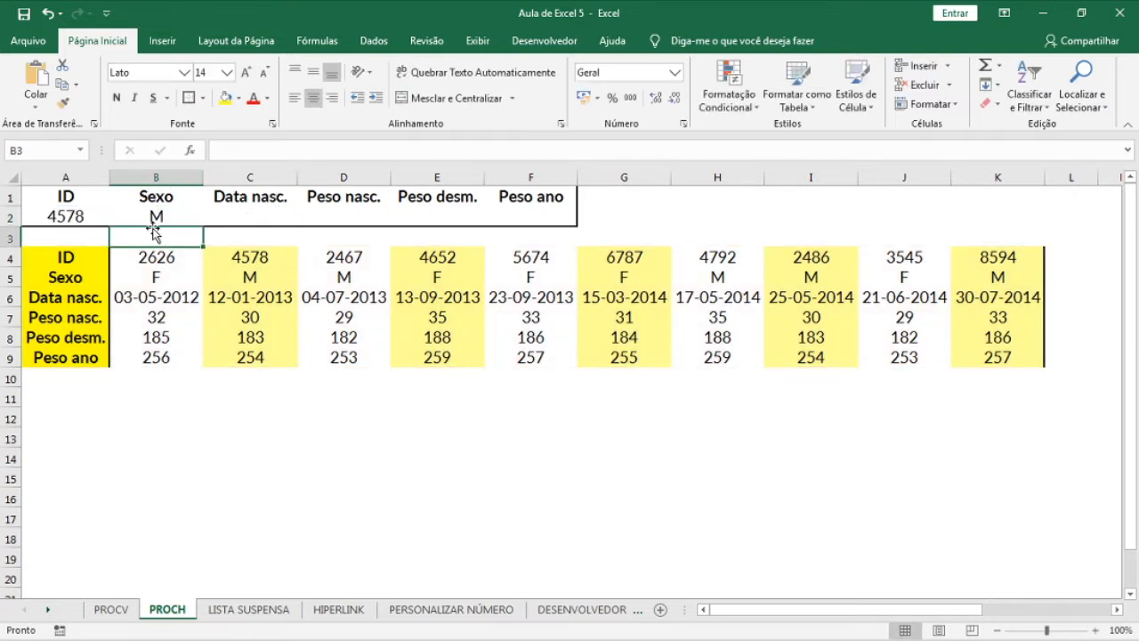
# Fill the B2 formula across to F2 without copying its formatting.
pyautogui.click(160, 220)
pyautogui.moveTo(204, 229); pyautogui.dragTo(574, 229)
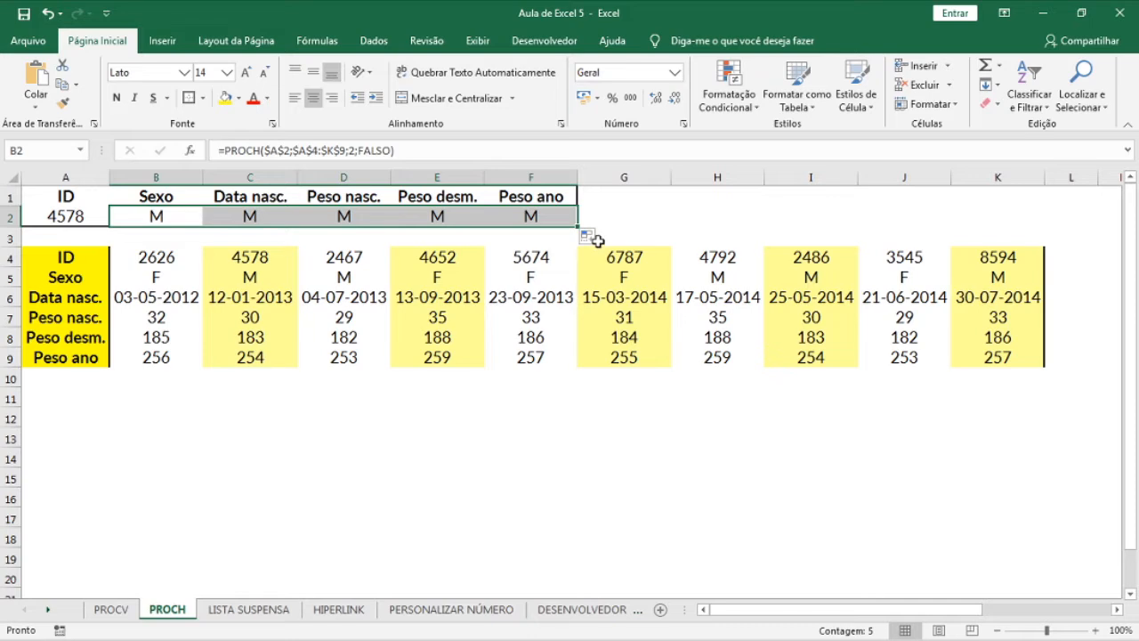
pyautogui.click(591, 239)
pyautogui.click(621, 297)
# Change the row index in the Data nasc. formula in C2 to 3.
pyautogui.click(252, 219)
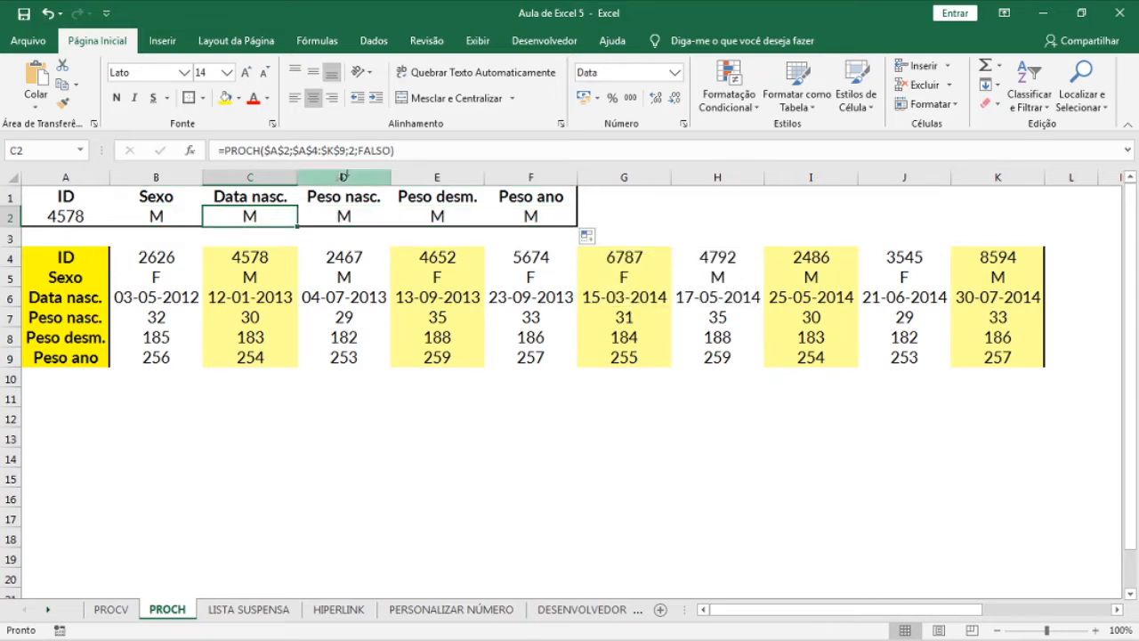
pyautogui.doubleClick(267, 217)
pyautogui.doubleClick(318, 216)
pyautogui.write('3')
pyautogui.press('Return')
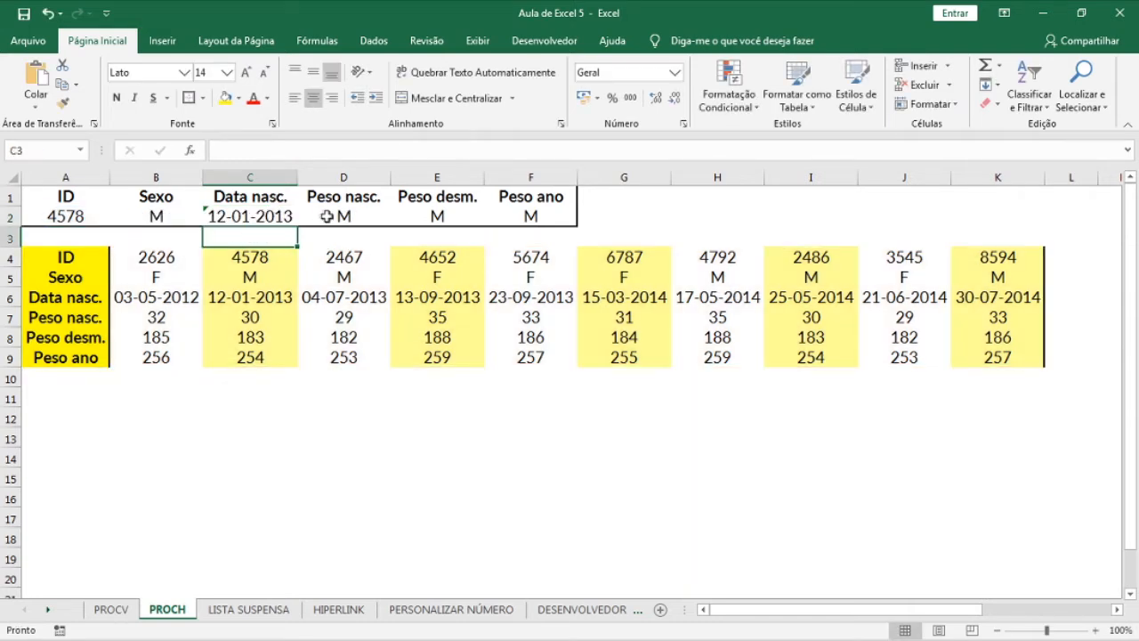
# Change the row index in the Peso nasc. formula in D2 to 4.
pyautogui.click(326, 216)
pyautogui.doubleClick(343, 216)
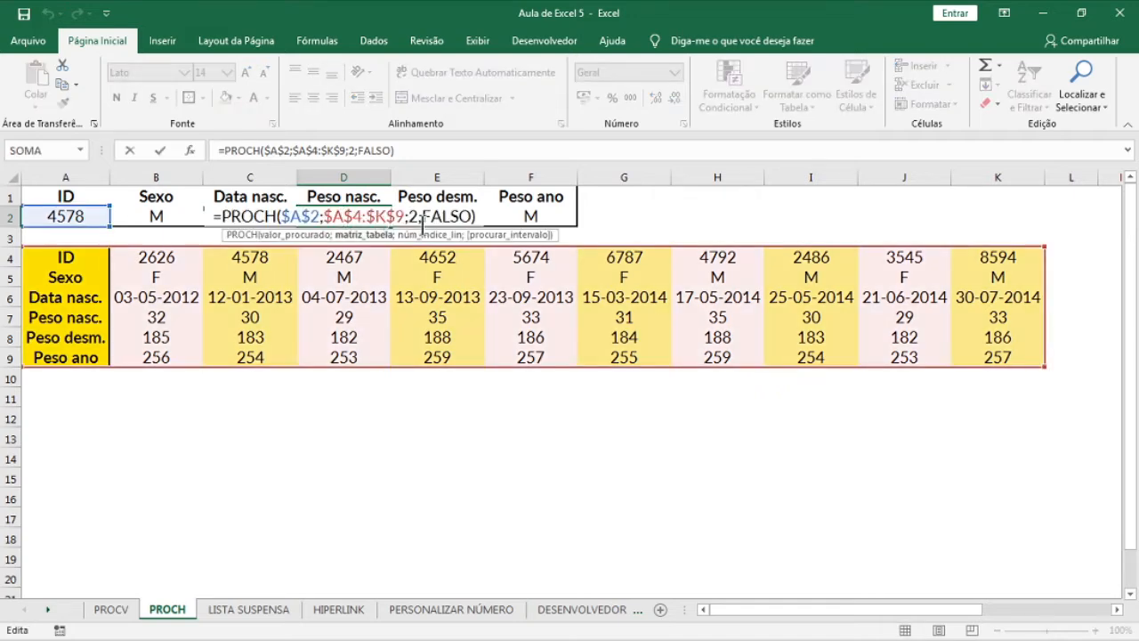
pyautogui.write('4')
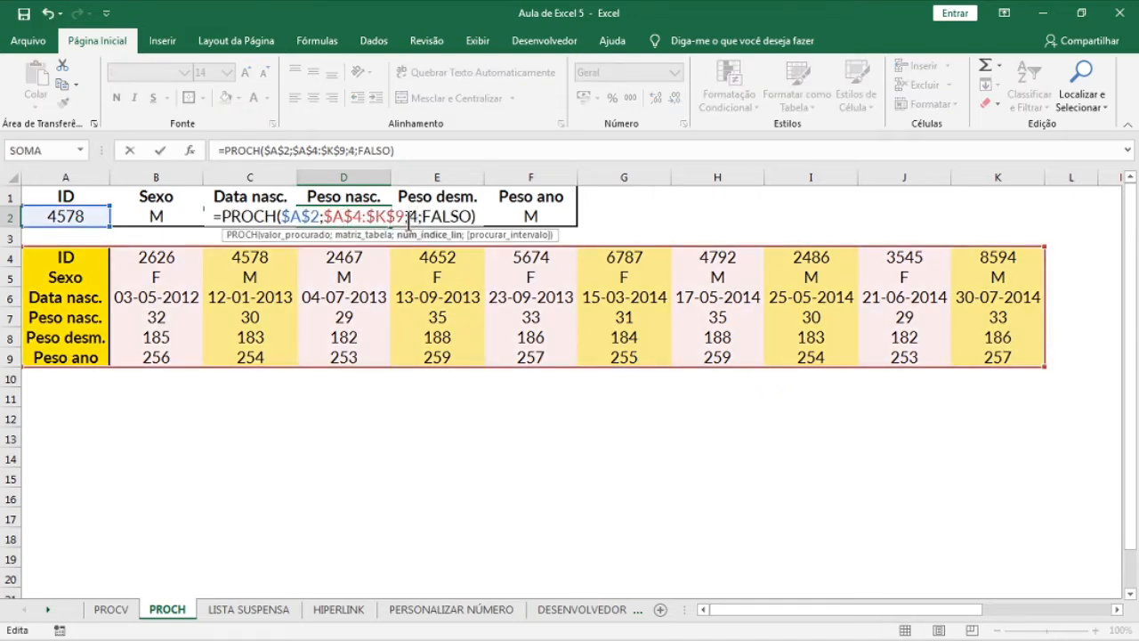
pyautogui.press('Return')
# Change the row index in the Peso desm. formula in E2 to 5.
pyautogui.doubleClick(429, 216)
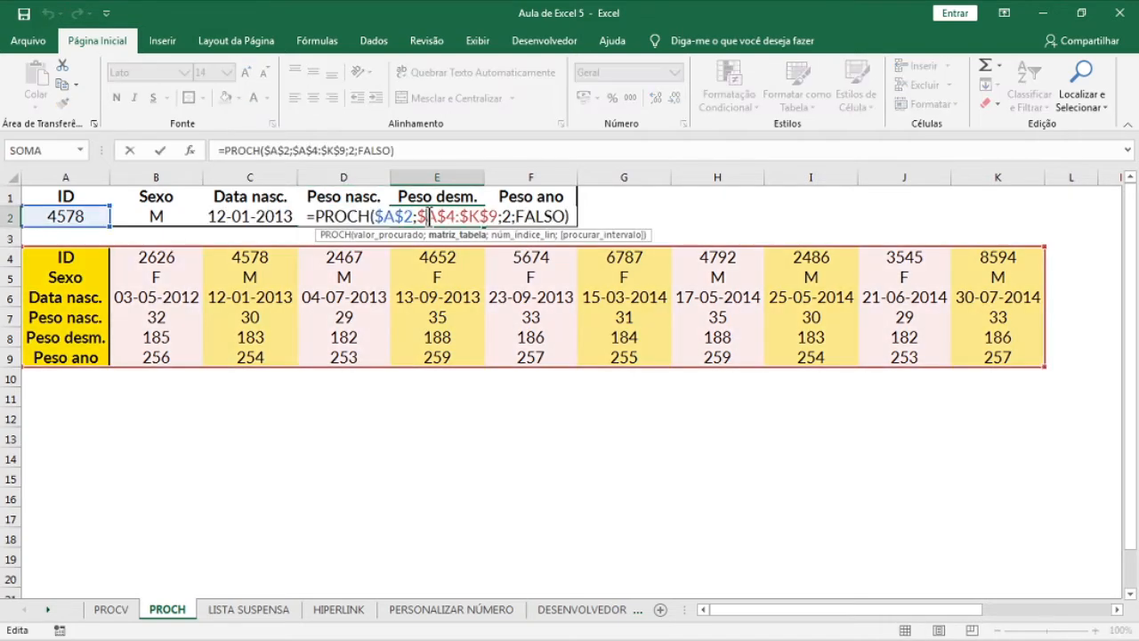
pyautogui.click(505, 216)
pyautogui.write('5')
pyautogui.press('Return')
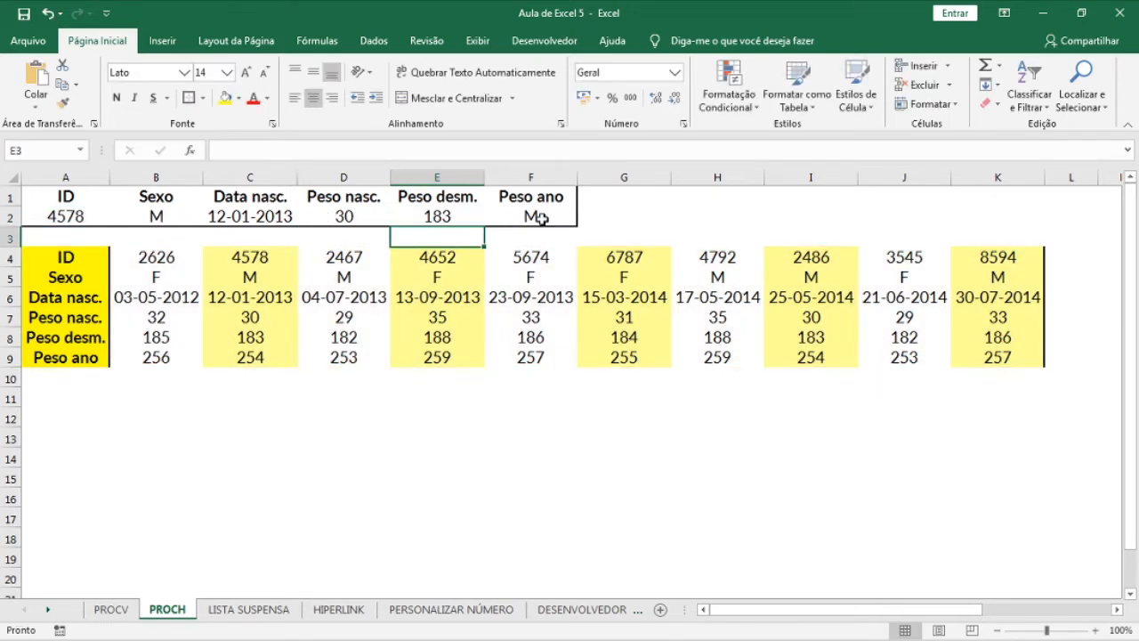
# Change the row index in the Peso ano formula in F2 to 6.
pyautogui.doubleClick(534, 215)
pyautogui.click(594, 217)
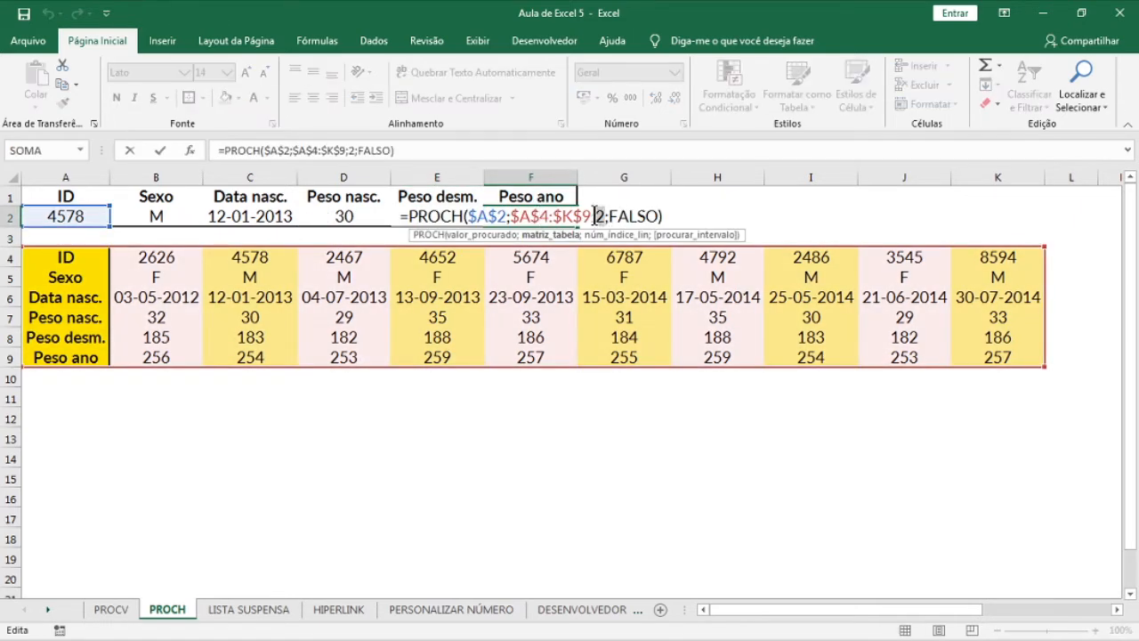
pyautogui.write('6')
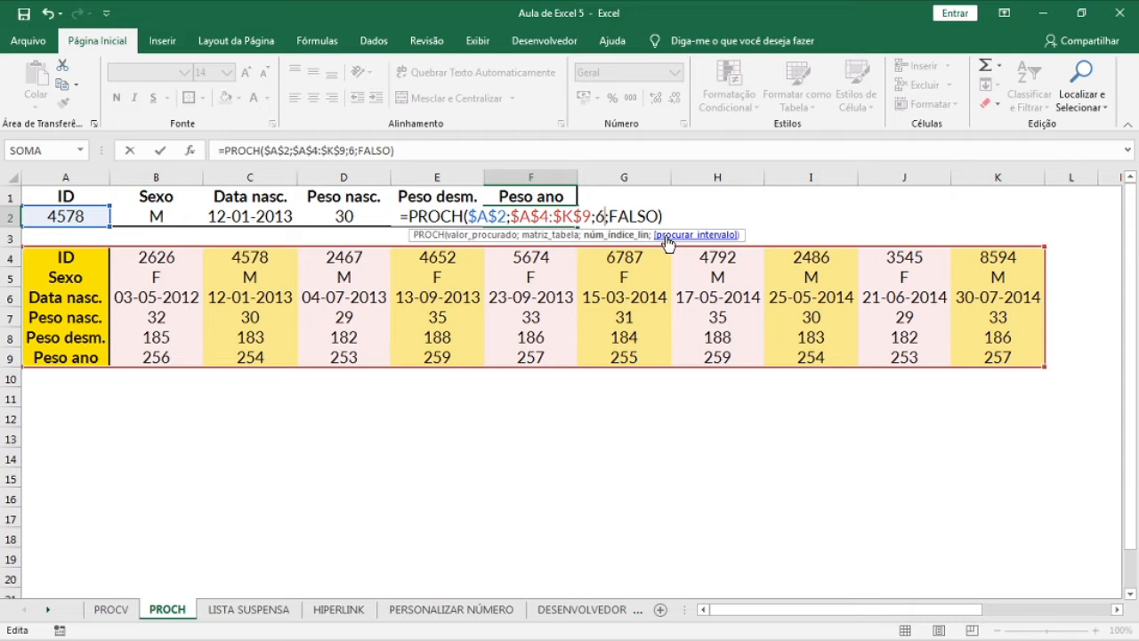
pyautogui.press('Return')
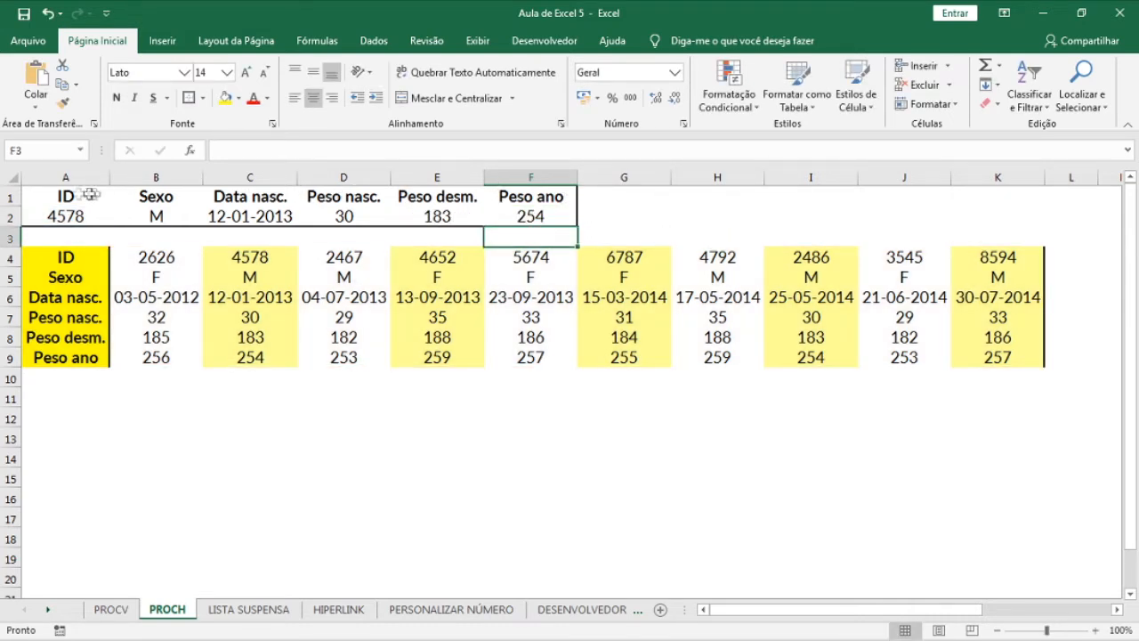
# Set the ID in A2 to 2626 to test the horizontal lookup formulas.
pyautogui.click(62, 223)
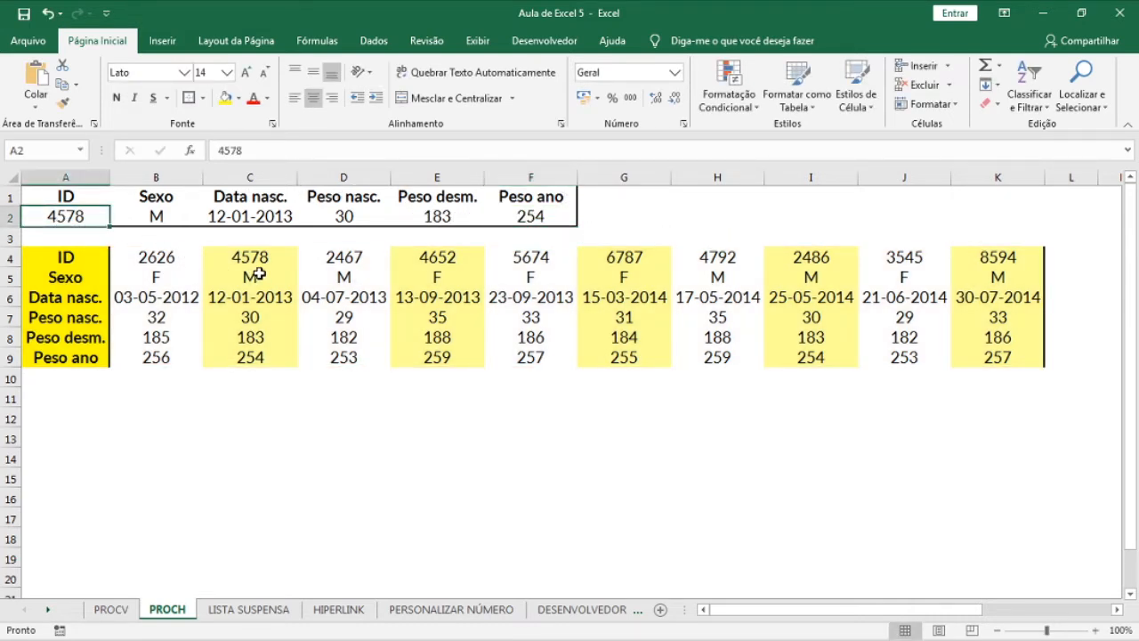
pyautogui.write('2626')
pyautogui.press('Return')
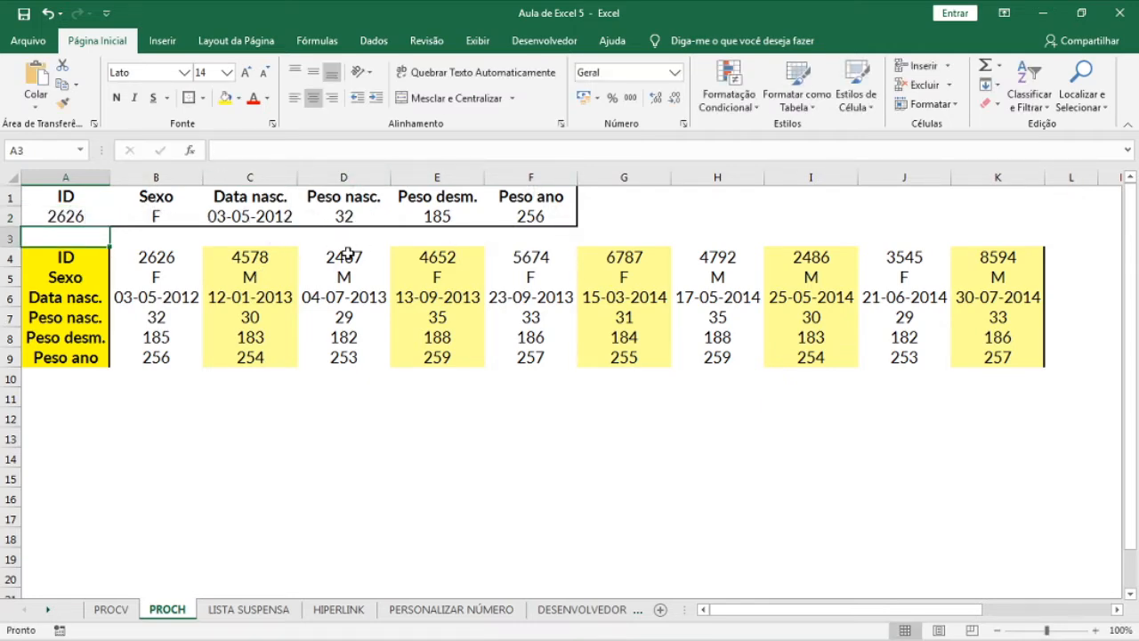
# Open the LISTA SUSPENSA sheet and examine the nutrient headers C1:I1 and the food names A2:A10.
pyautogui.click(277, 612)
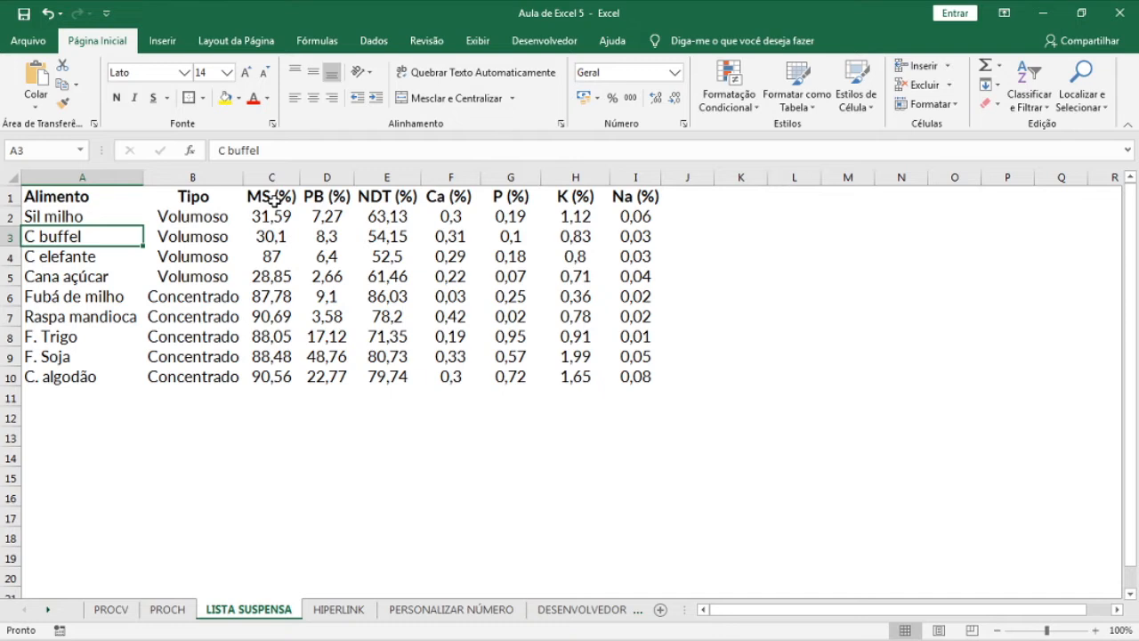
pyautogui.moveTo(264, 198); pyautogui.dragTo(637, 196)
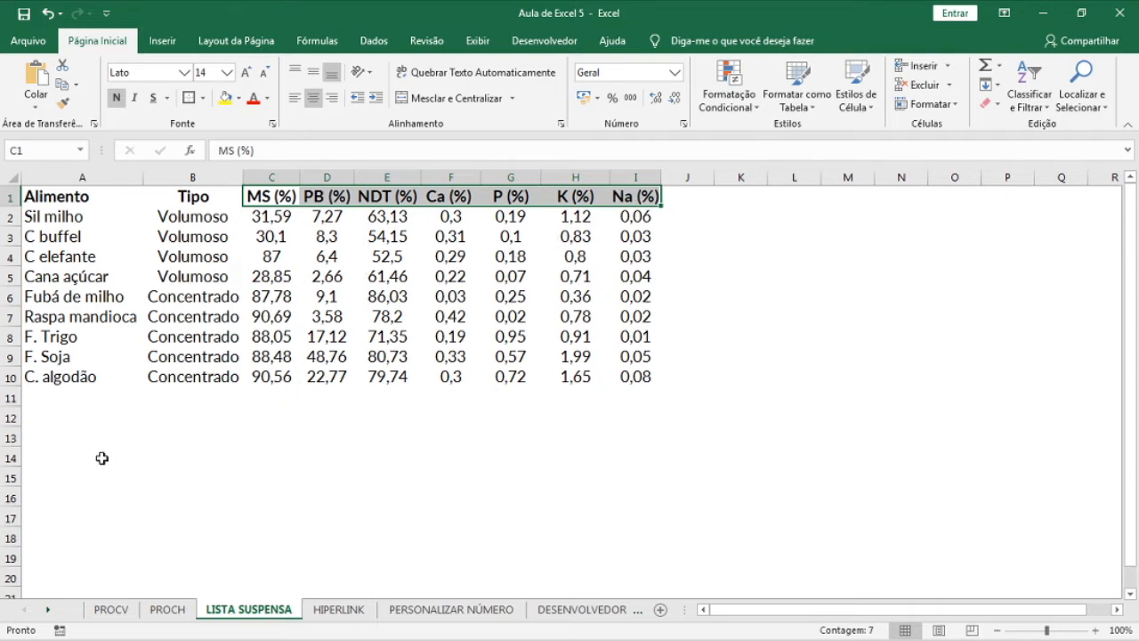
pyautogui.click(65, 473)
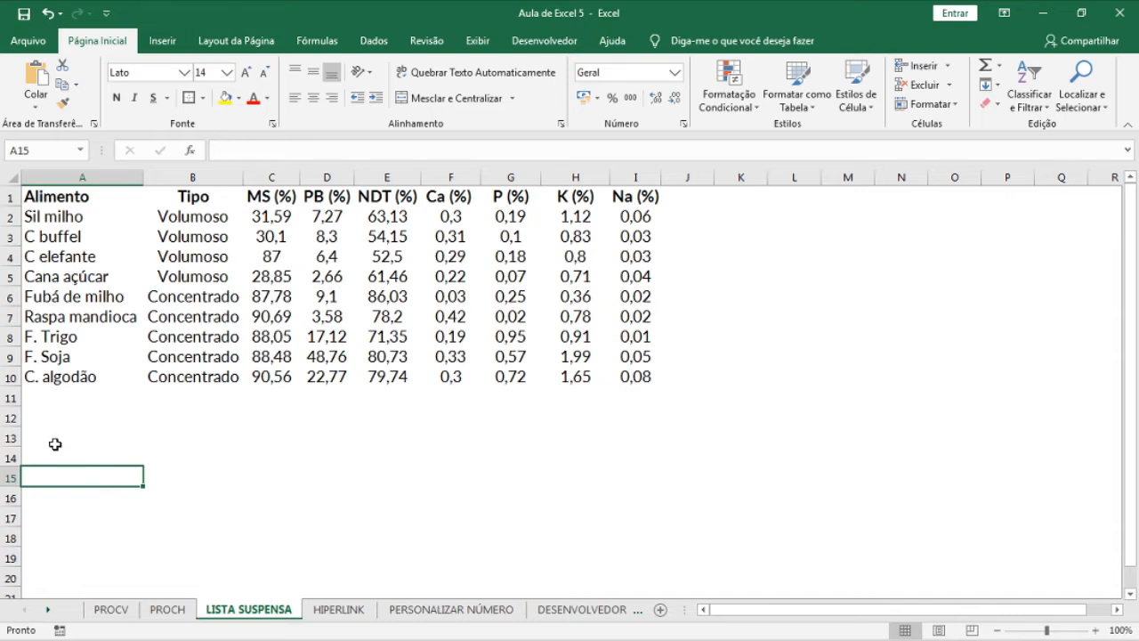
pyautogui.click(65, 454)
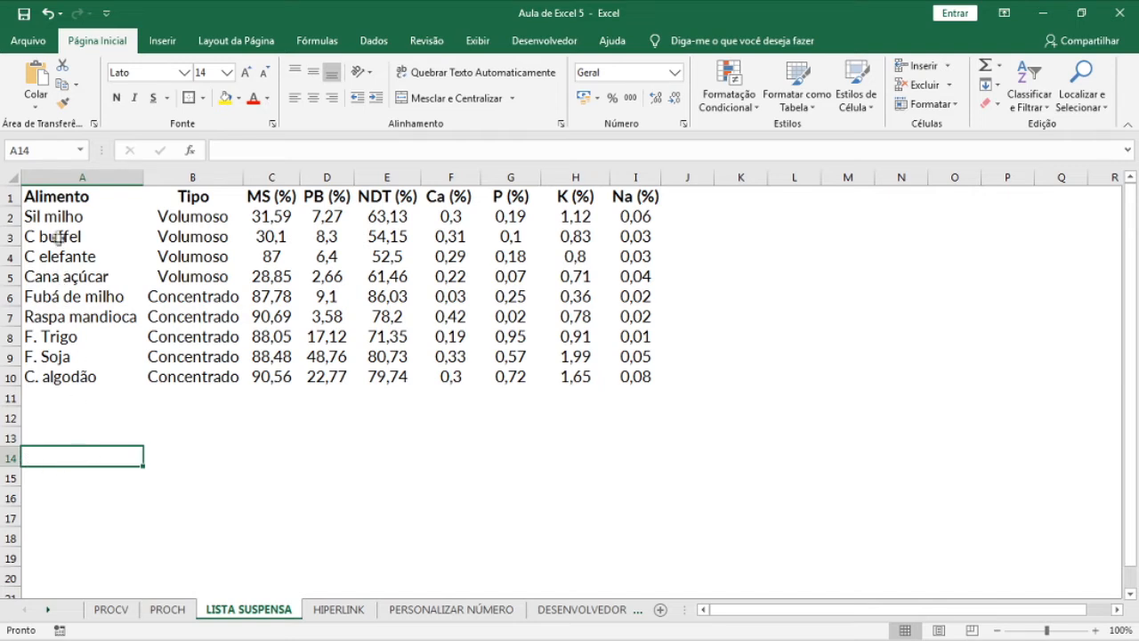
pyautogui.moveTo(56, 217); pyautogui.dragTo(40, 372)
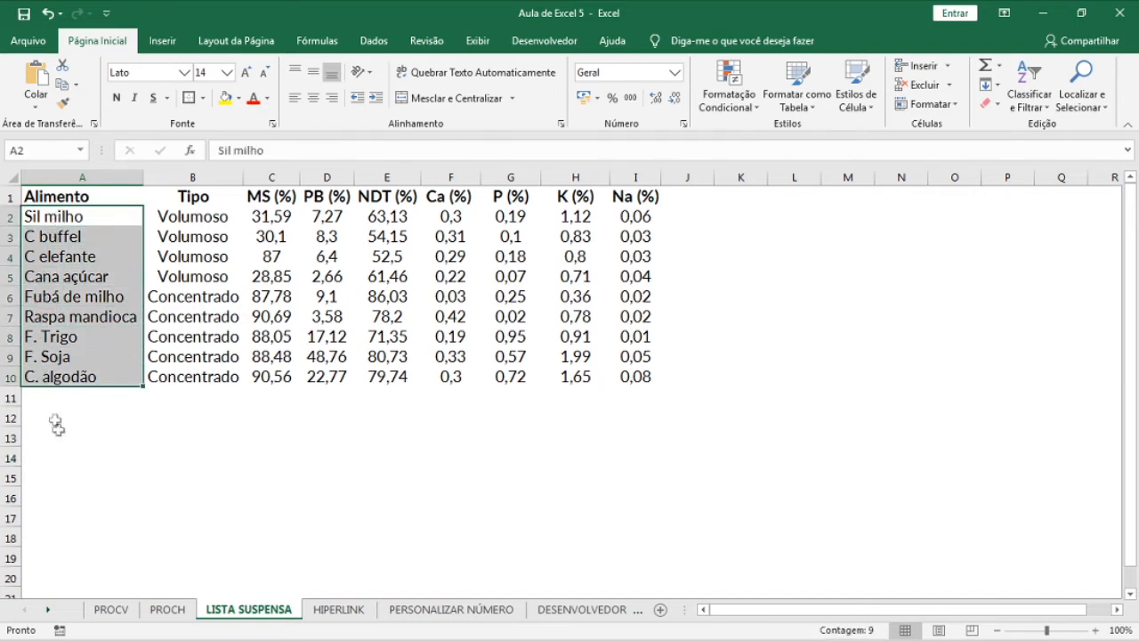
# Create a drop-down list in A14 with List data validation, using the food names in A2:A10 as the source.
pyautogui.click(71, 458)
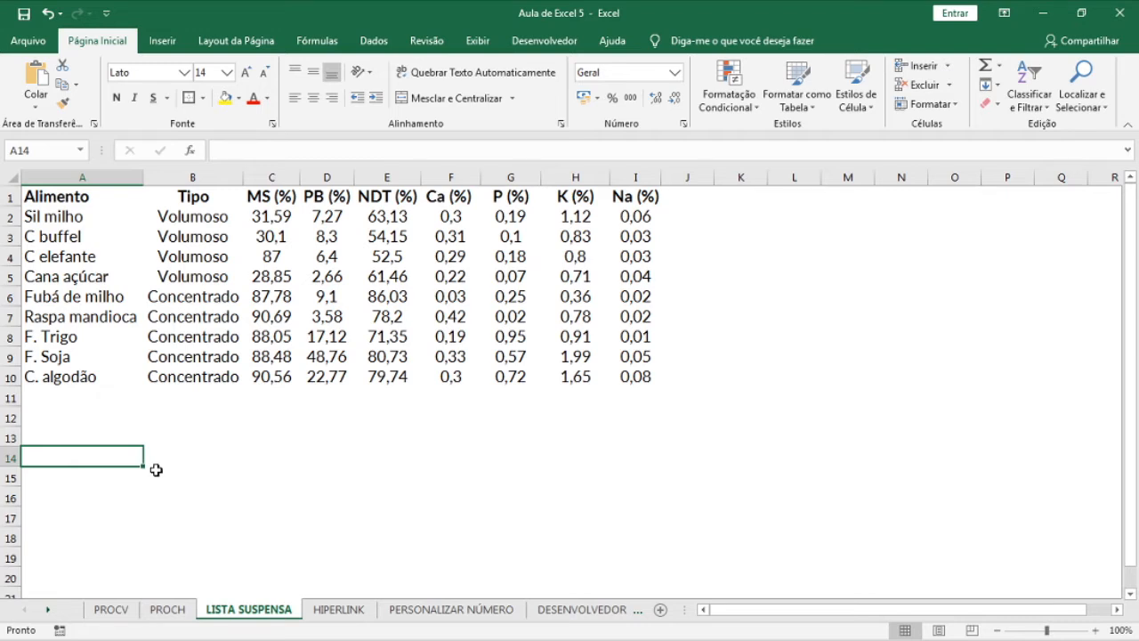
pyautogui.click(374, 41)
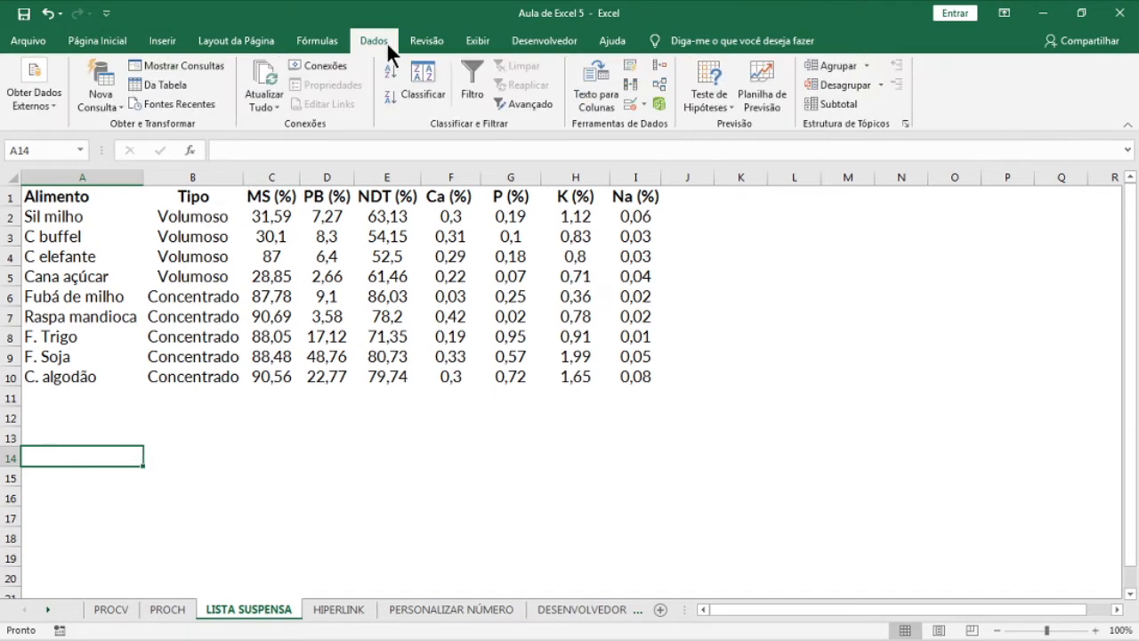
pyautogui.click(629, 105)
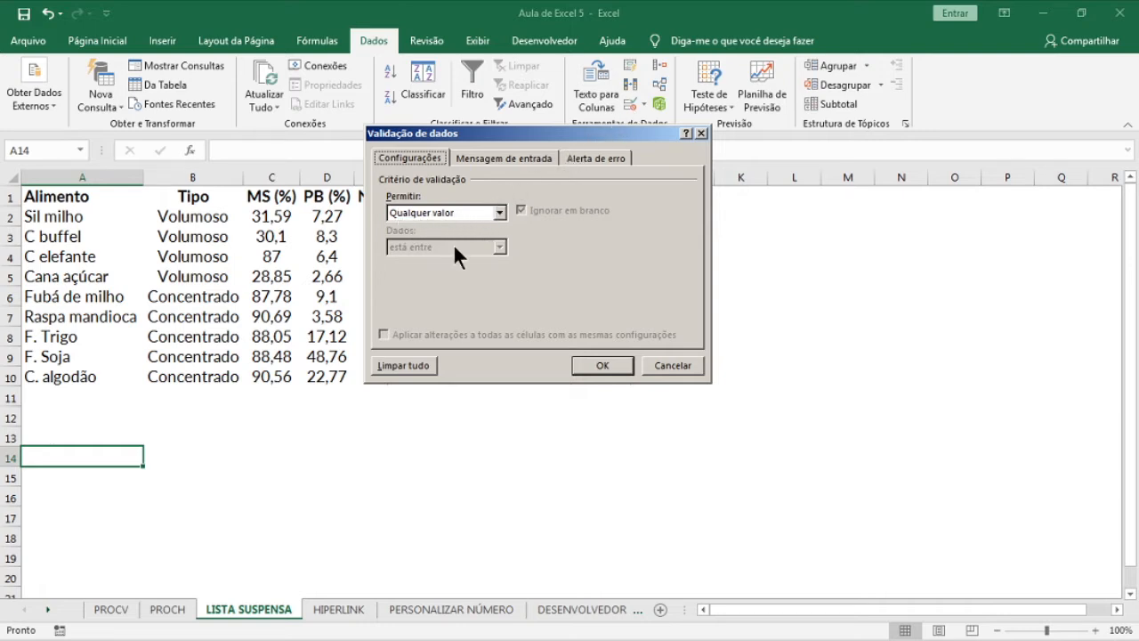
pyautogui.click(457, 212)
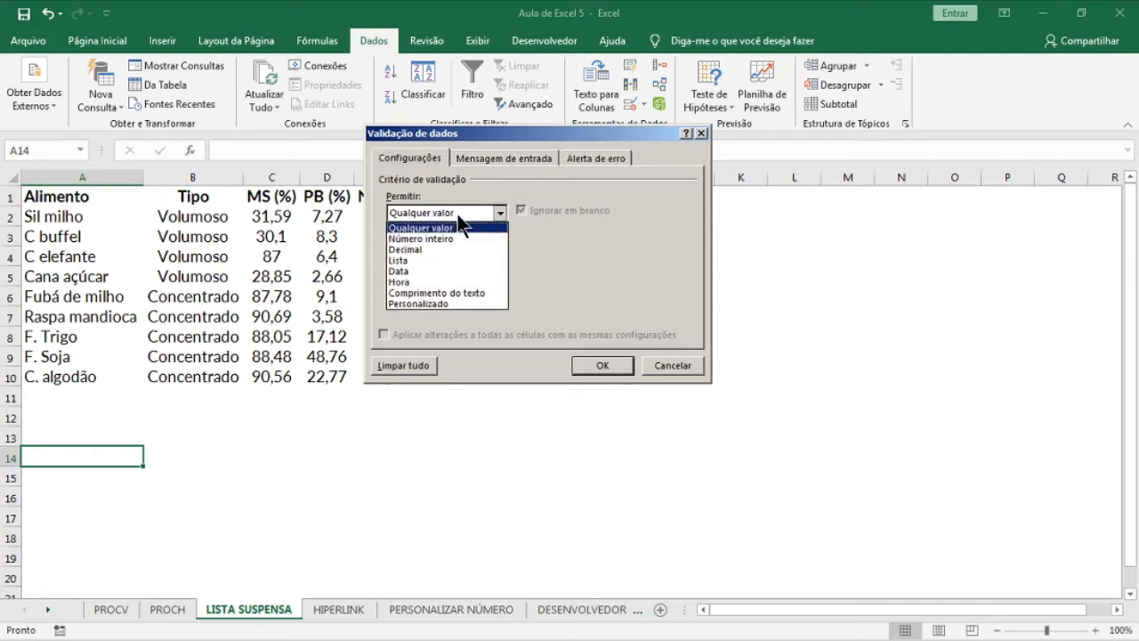
pyautogui.click(428, 260)
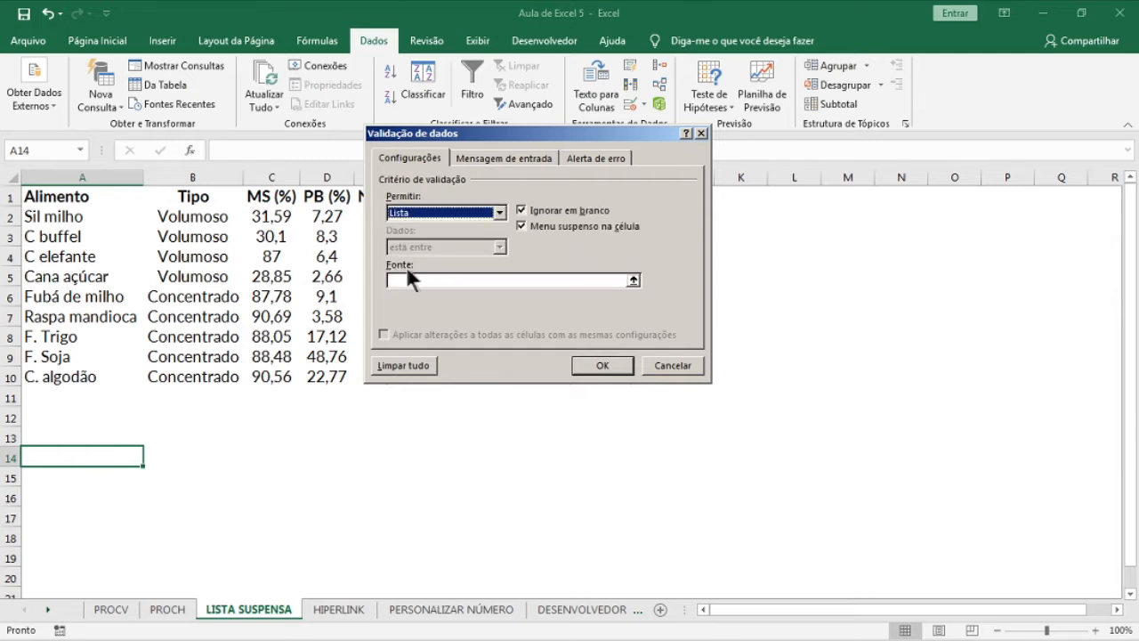
pyautogui.click(426, 281)
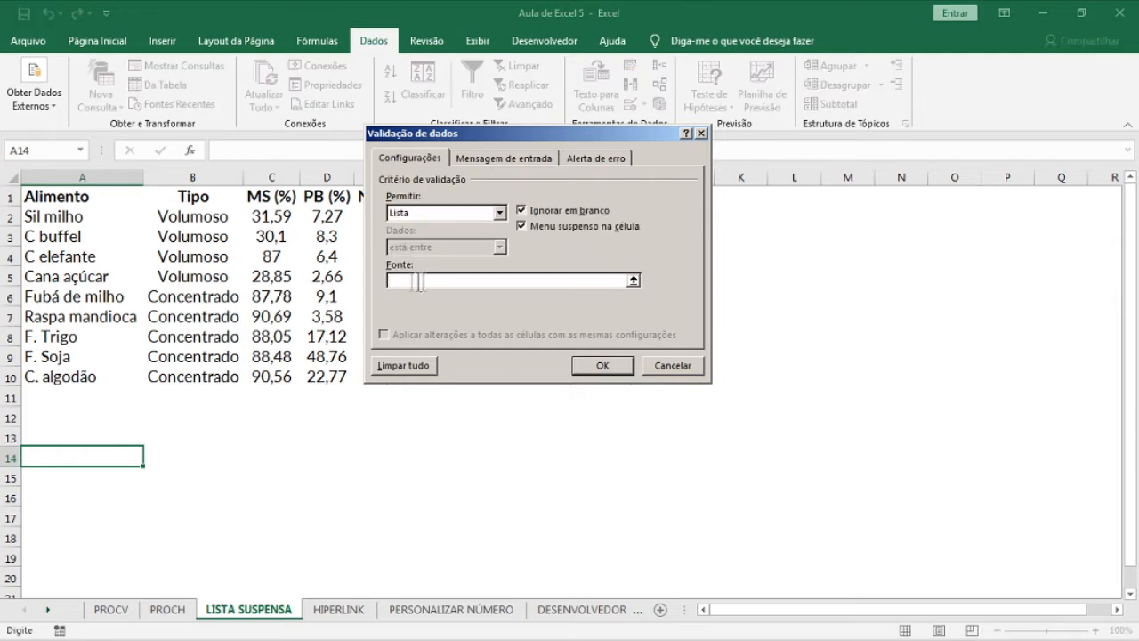
pyautogui.moveTo(56, 213); pyautogui.dragTo(98, 372)
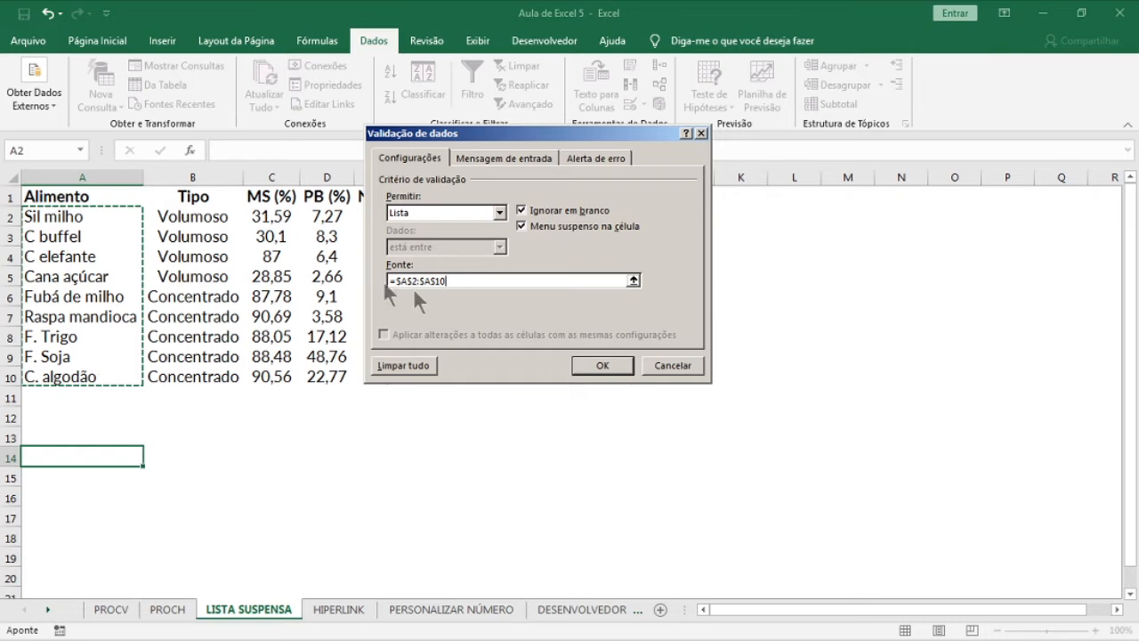
pyautogui.click(617, 366)
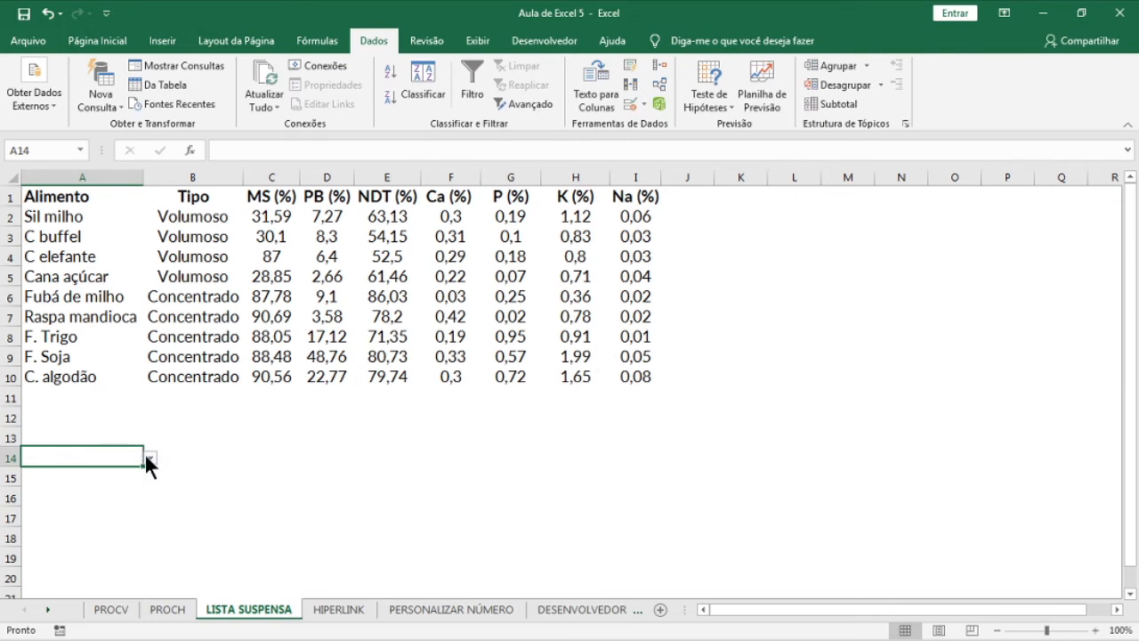
# Choose C elefante from the drop-down list in A14.
pyautogui.click(96, 439)
pyautogui.click(99, 453)
pyautogui.click(149, 458)
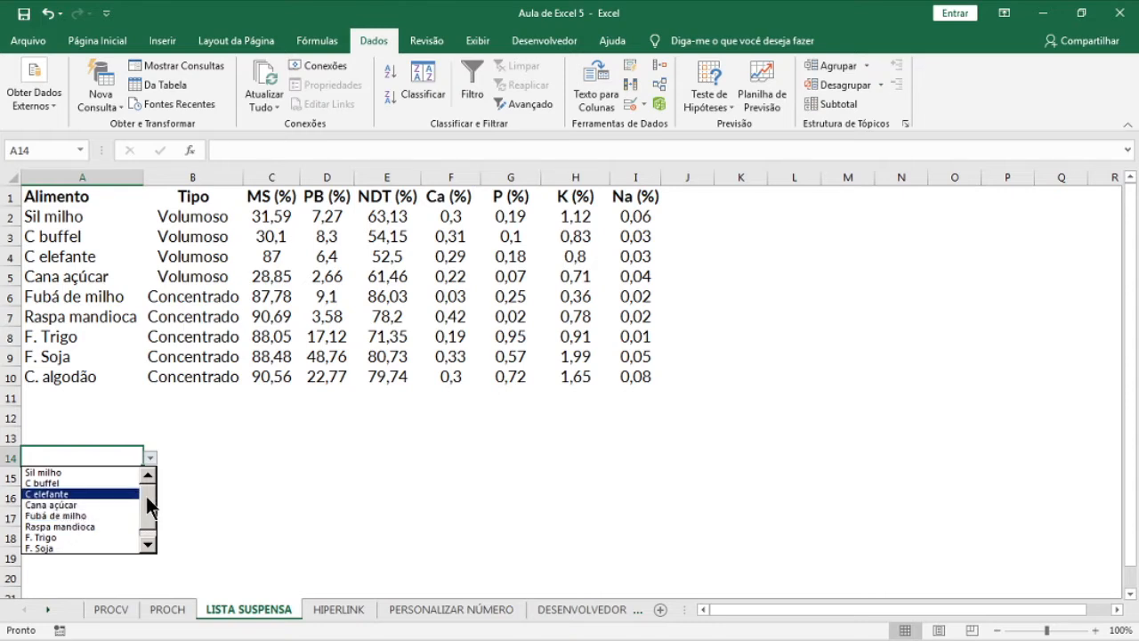
pyautogui.moveTo(146, 498)
pyautogui.mouseDown()
pyautogui.moveTo(150, 532)
pyautogui.moveTo(146, 493)
pyautogui.mouseUp()
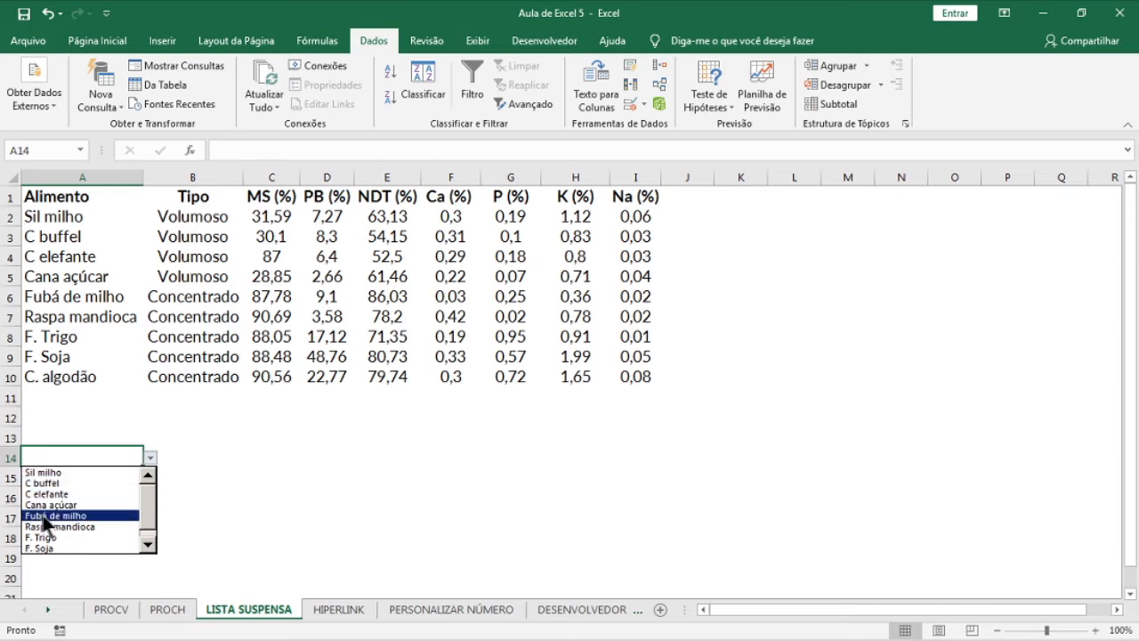
pyautogui.click(45, 493)
pyautogui.click(128, 520)
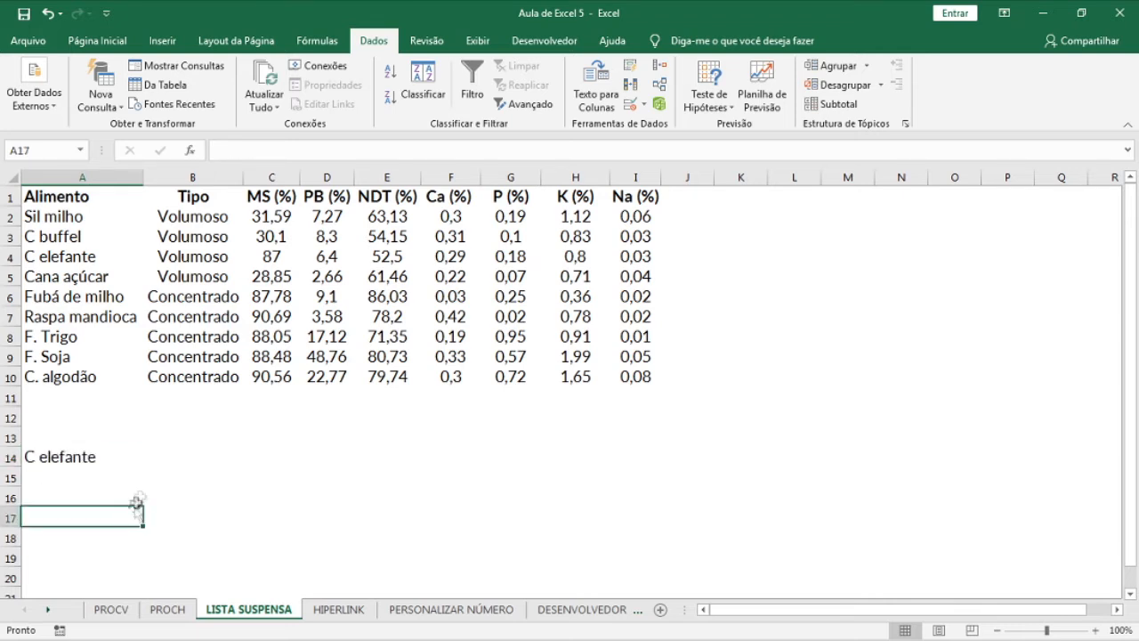
# Test the A14 drop-down list by choosing different foods, including F. Trigo, and finish on Raspa mandioca.
pyautogui.click(71, 459)
pyautogui.click(152, 457)
pyautogui.click(111, 515)
pyautogui.click(152, 457)
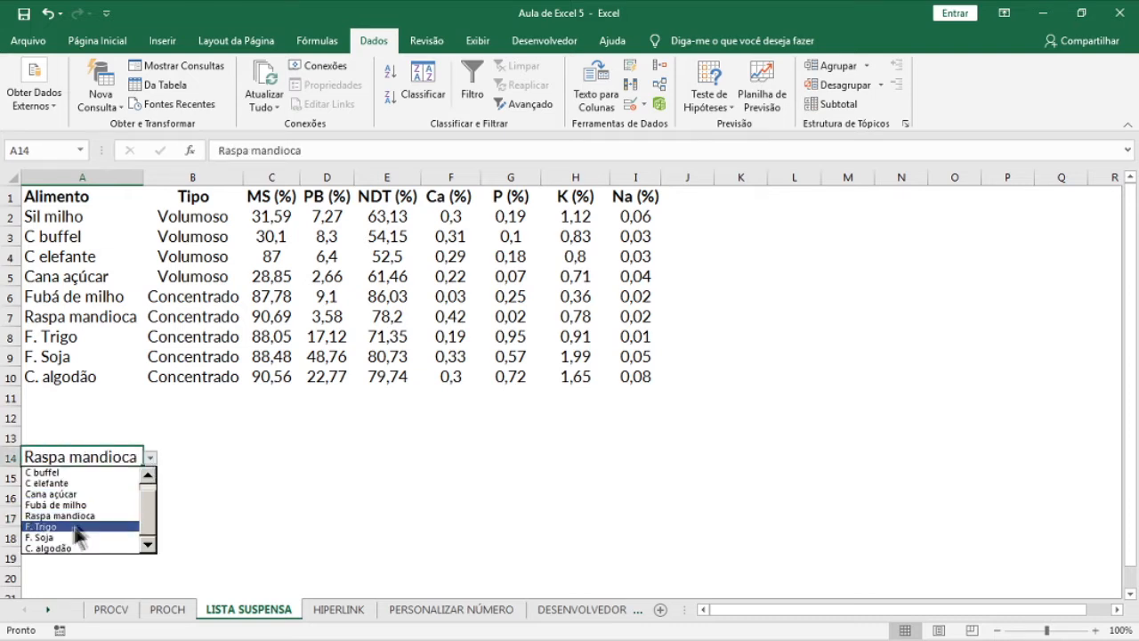
pyautogui.click(78, 524)
pyautogui.click(151, 457)
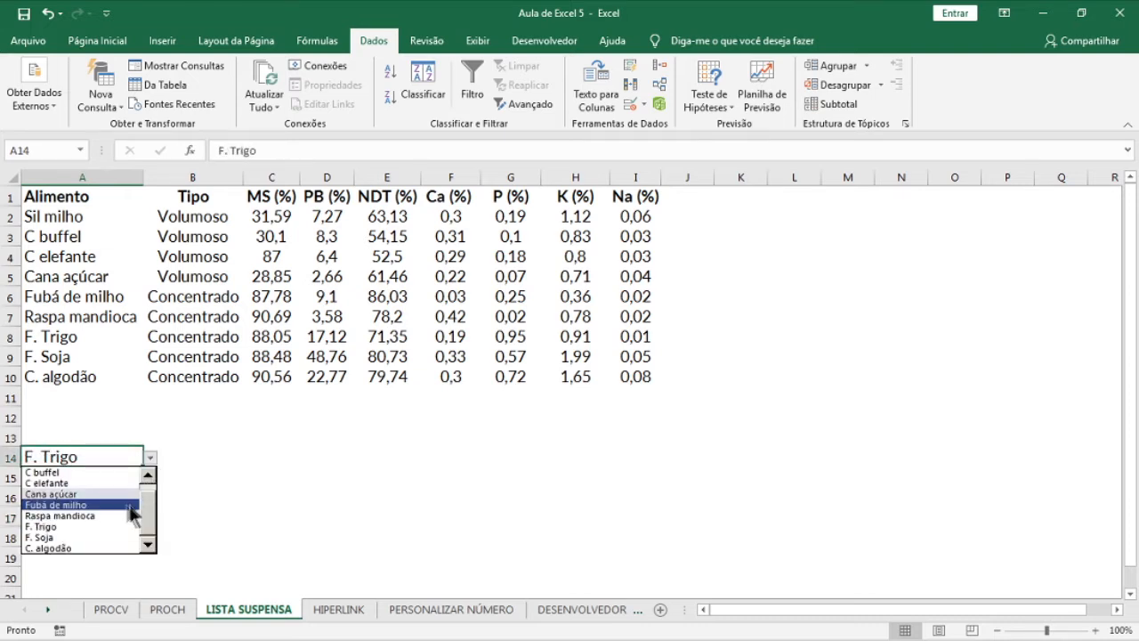
pyautogui.click(77, 504)
# Enter Milheto as a new food name in A11, directly below C. algodão.
pyautogui.click(58, 395)
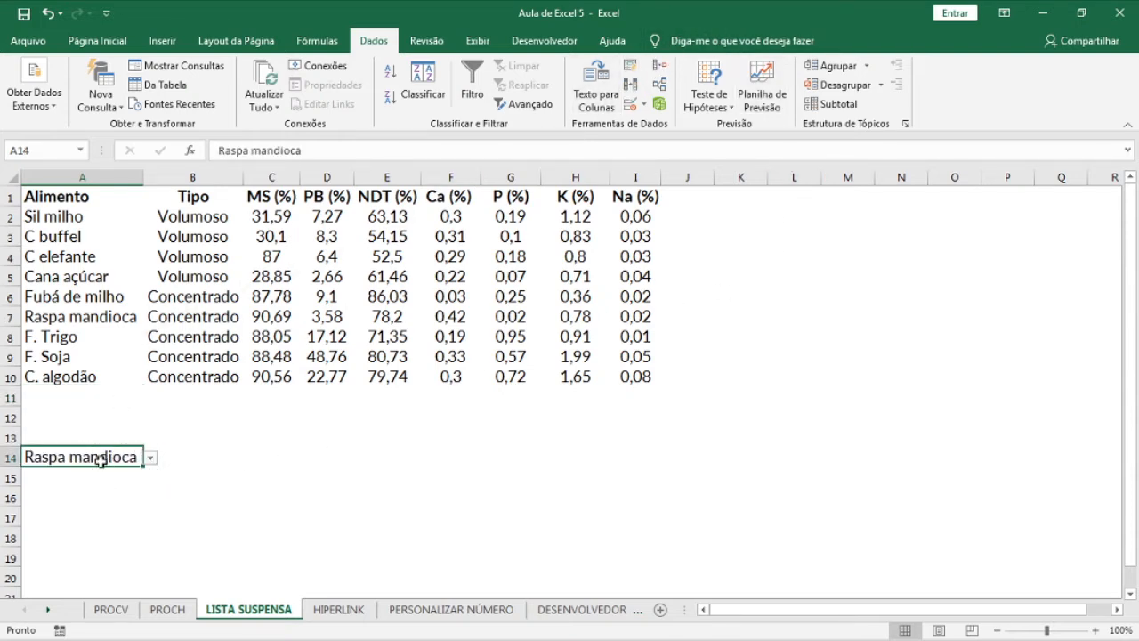
pyautogui.click(96, 395)
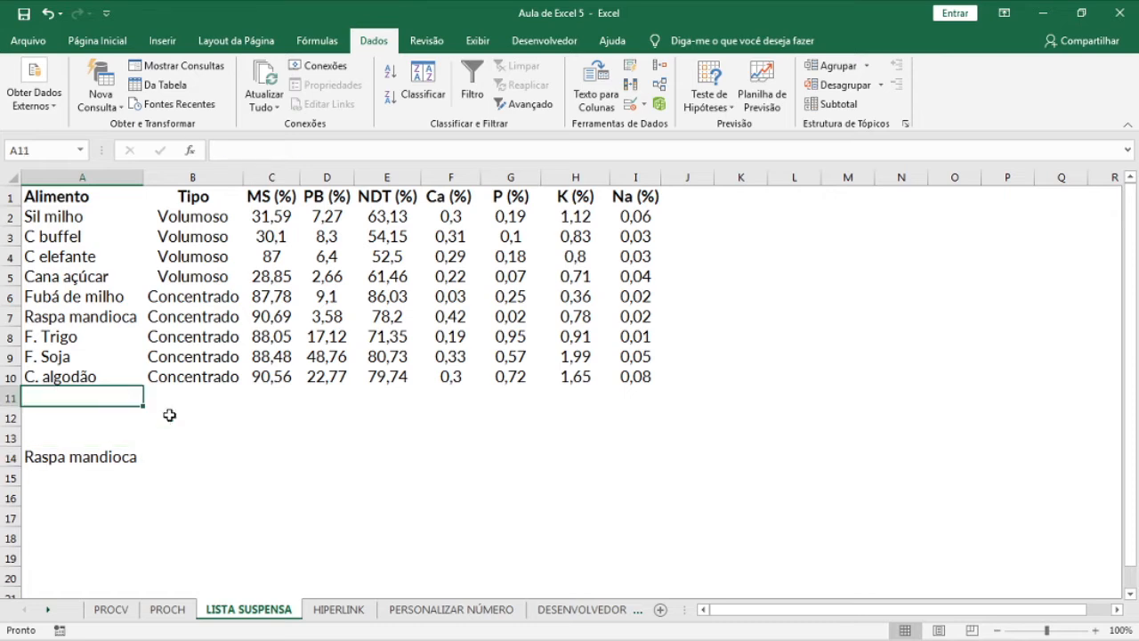
pyautogui.write('Milh')
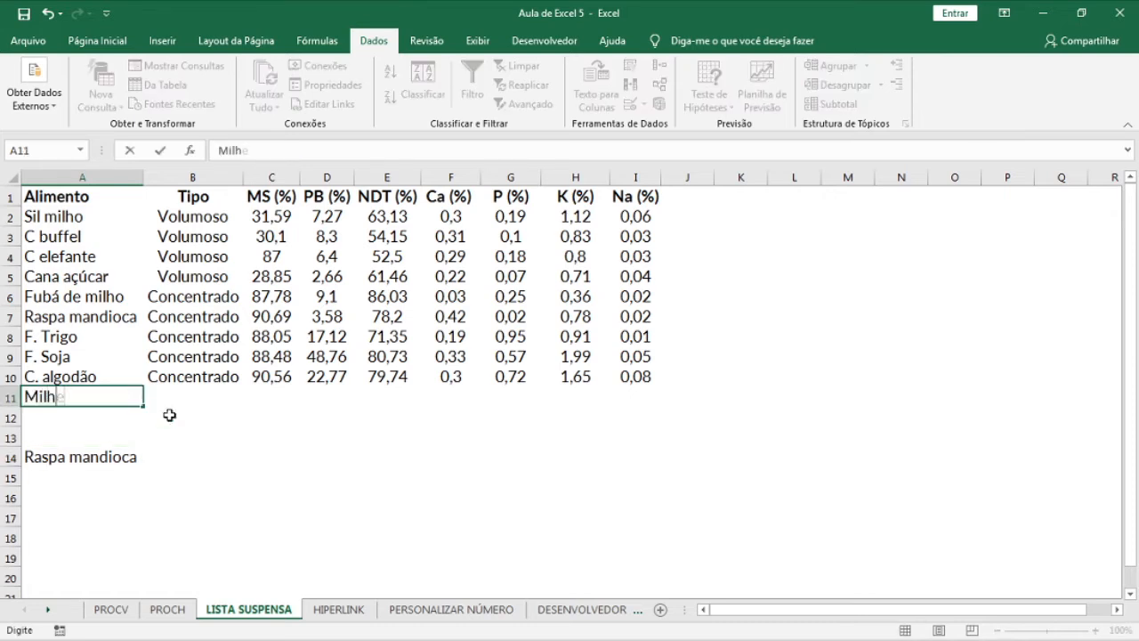
pyautogui.write('eto')
pyautogui.click(122, 416)
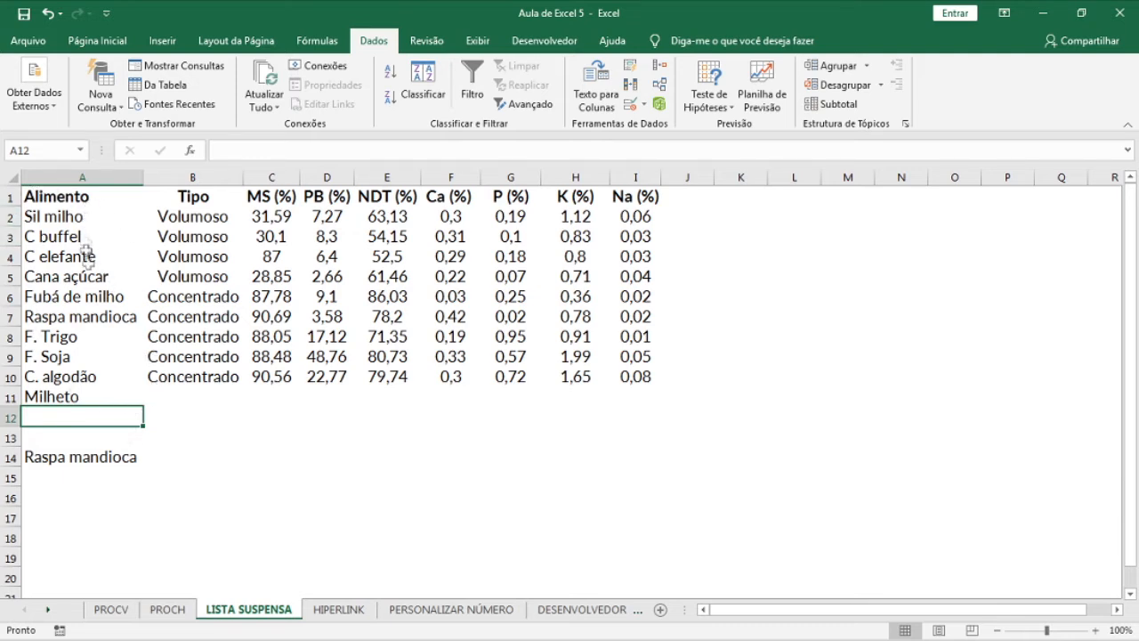
# Check whether the drop-down list in A14 offers the newly added food Milheto.
pyautogui.click(112, 459)
pyautogui.click(151, 458)
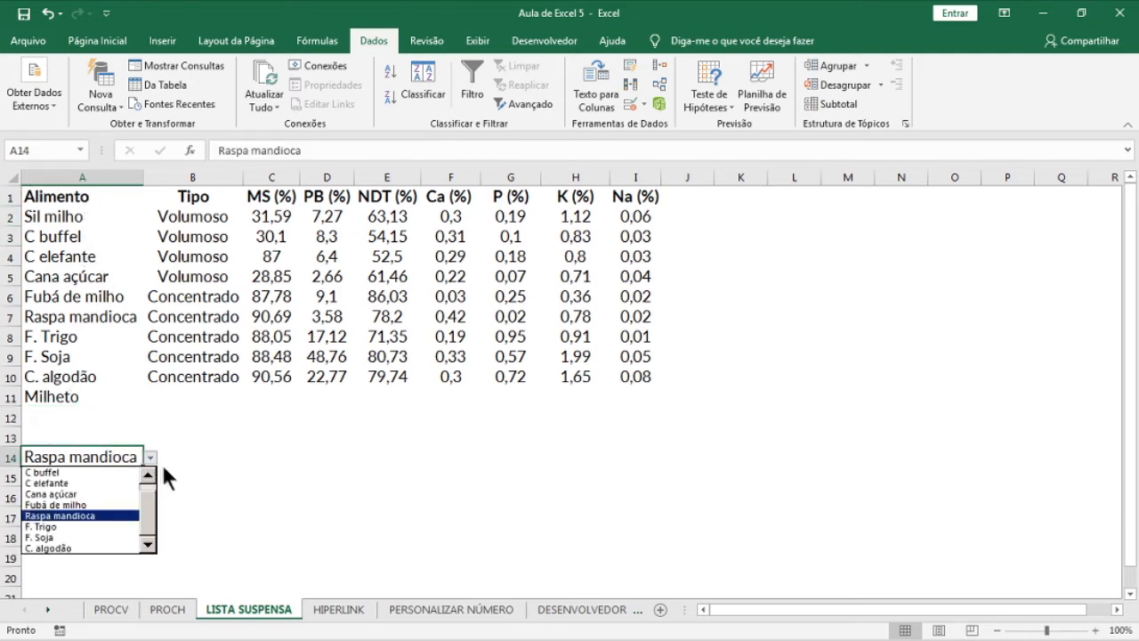
pyautogui.moveTo(149, 512); pyautogui.dragTo(147, 483)
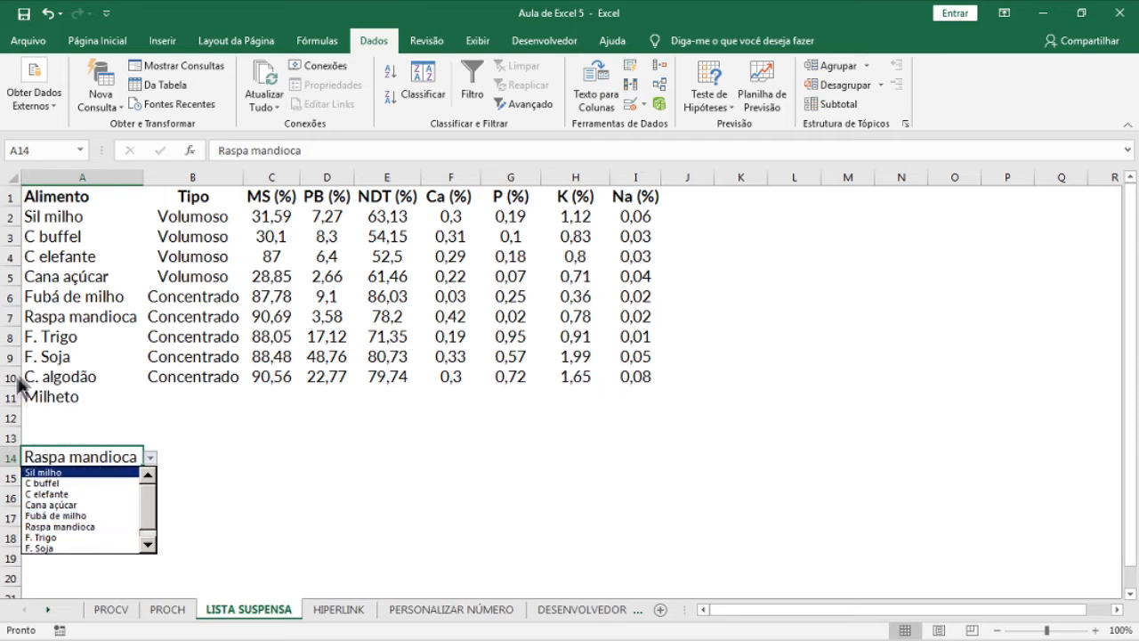
pyautogui.click(86, 450)
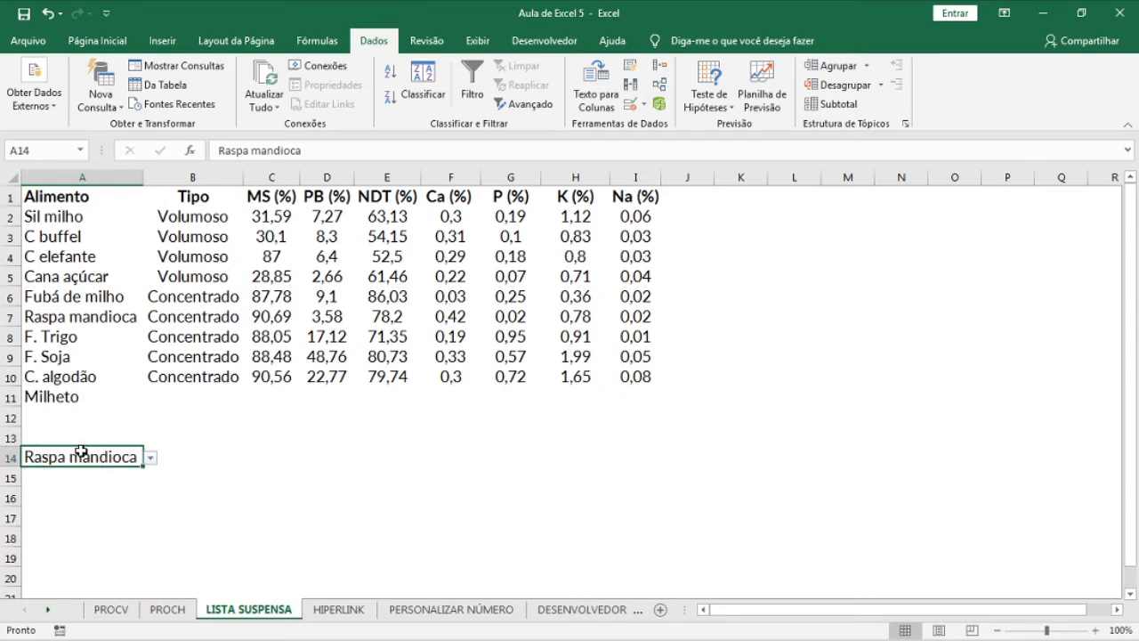
# Extend the source of A14's validation list to A2:A11 and choose Milheto from the drop-down list.
pyautogui.click(632, 102)
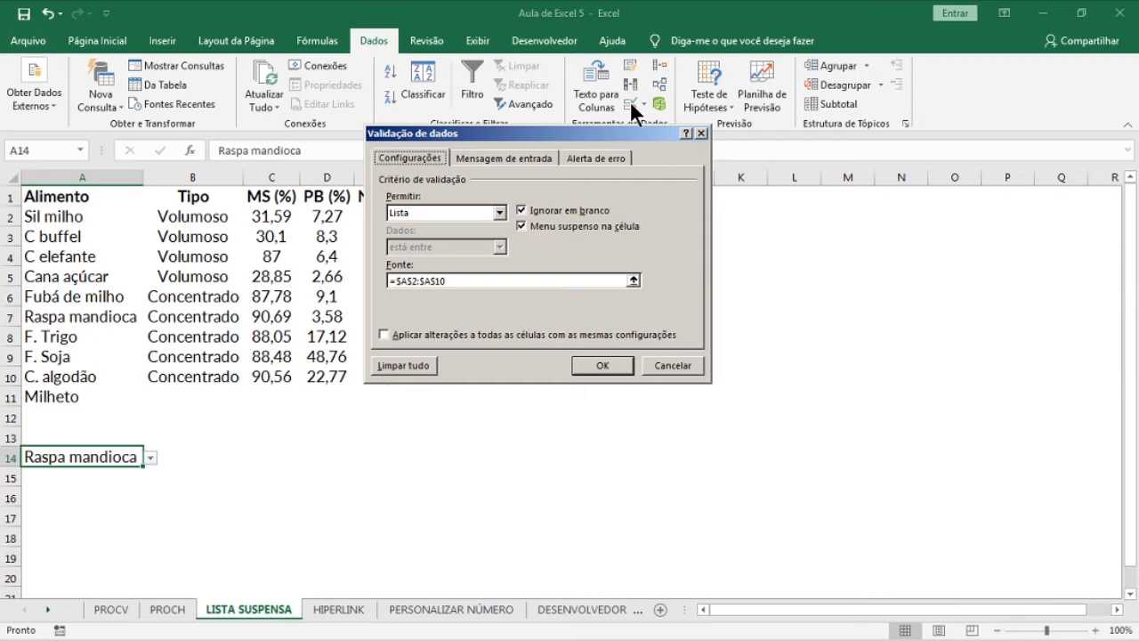
pyautogui.click(518, 280)
pyautogui.moveTo(80, 210); pyautogui.dragTo(107, 399)
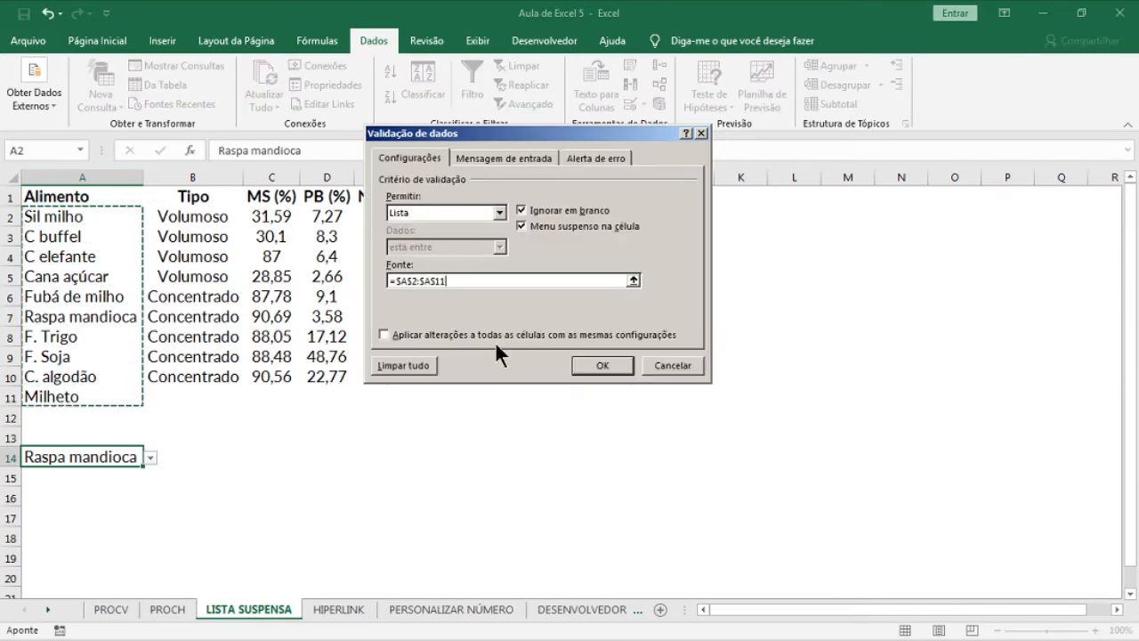
pyautogui.click(603, 365)
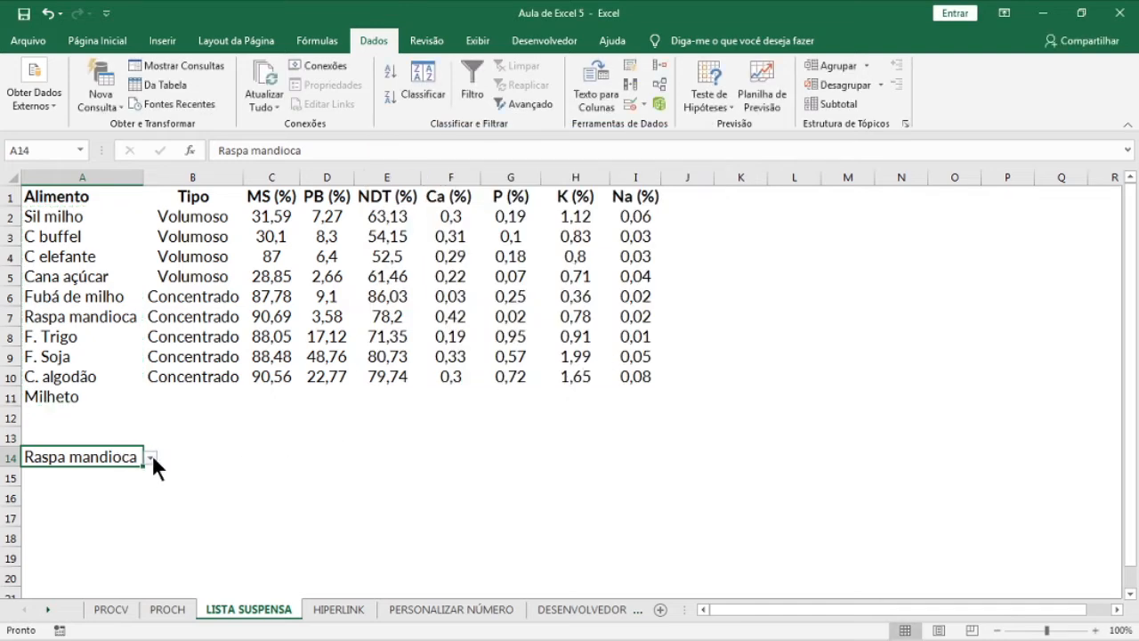
pyautogui.click(151, 457)
pyautogui.click(41, 546)
# Try clearing Milheto from A11 and undo the changes back to Raspa mandioca in A14.
pyautogui.click(98, 398)
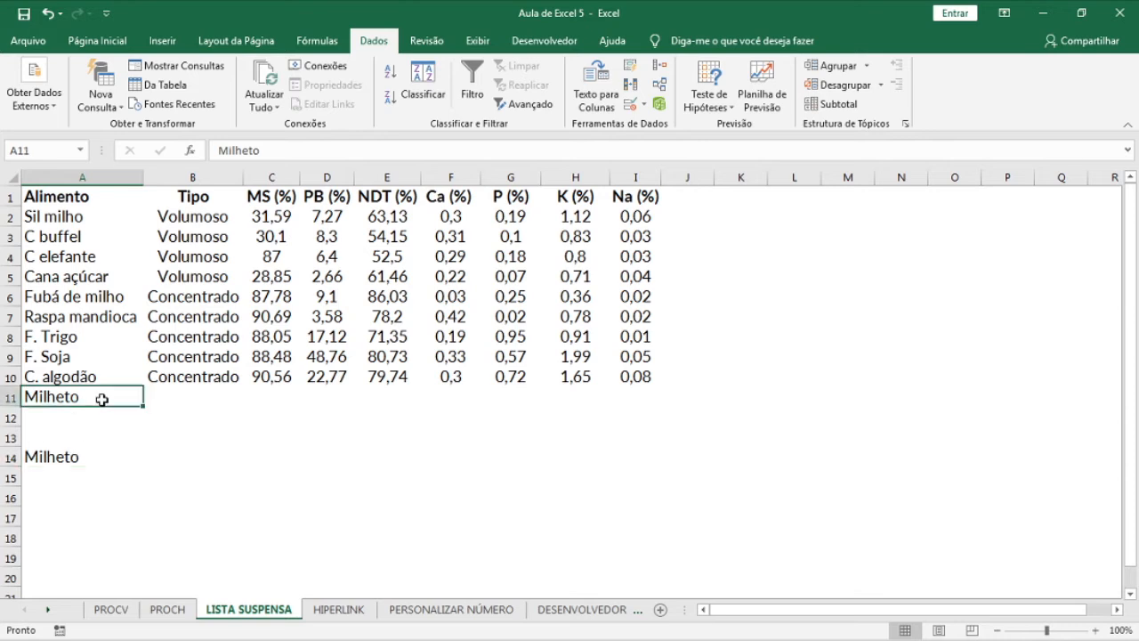
pyautogui.press('Delete')
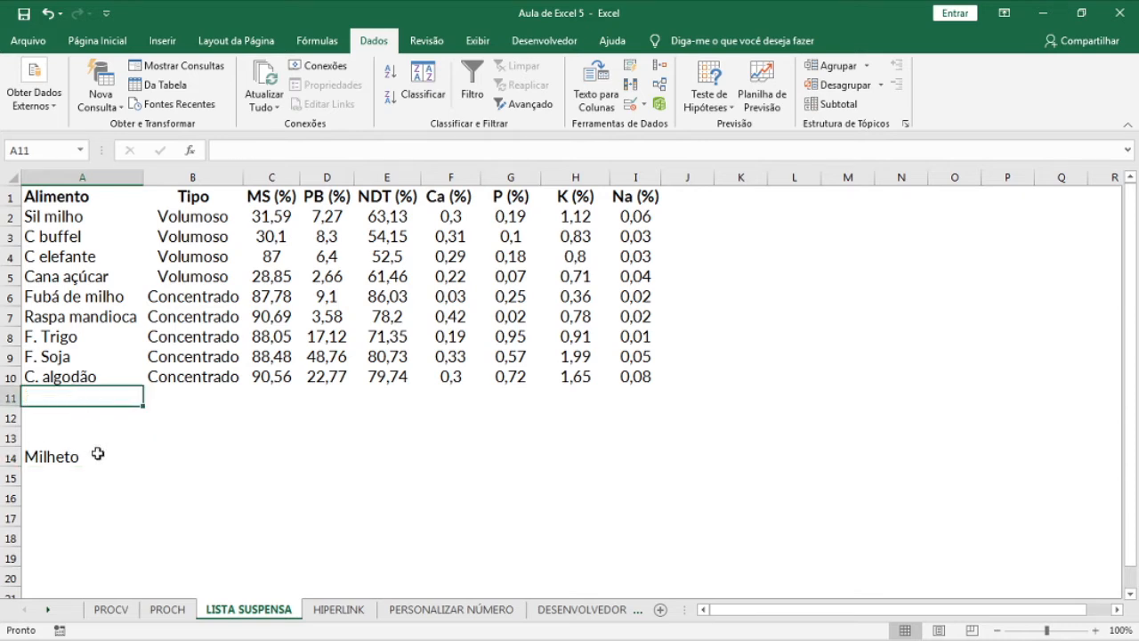
pyautogui.click(67, 456)
pyautogui.click(150, 457)
pyautogui.click(54, 529)
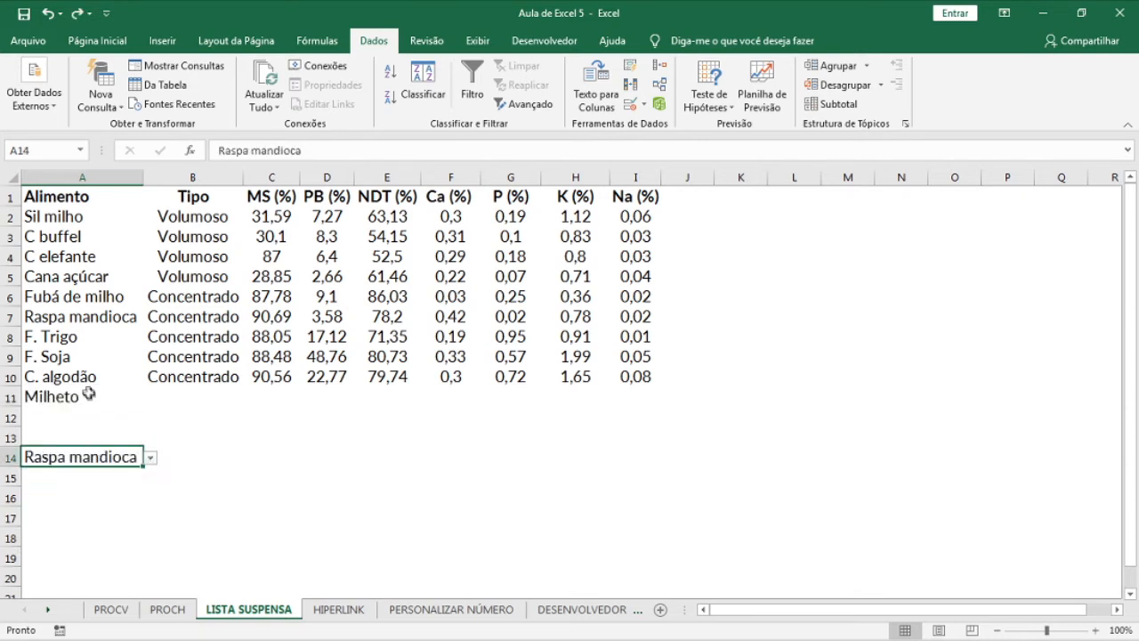
# Clear Milheto from A11 and check the entries offered by the drop-down list in A14.
pyautogui.click(88, 396)
pyautogui.press('Delete')
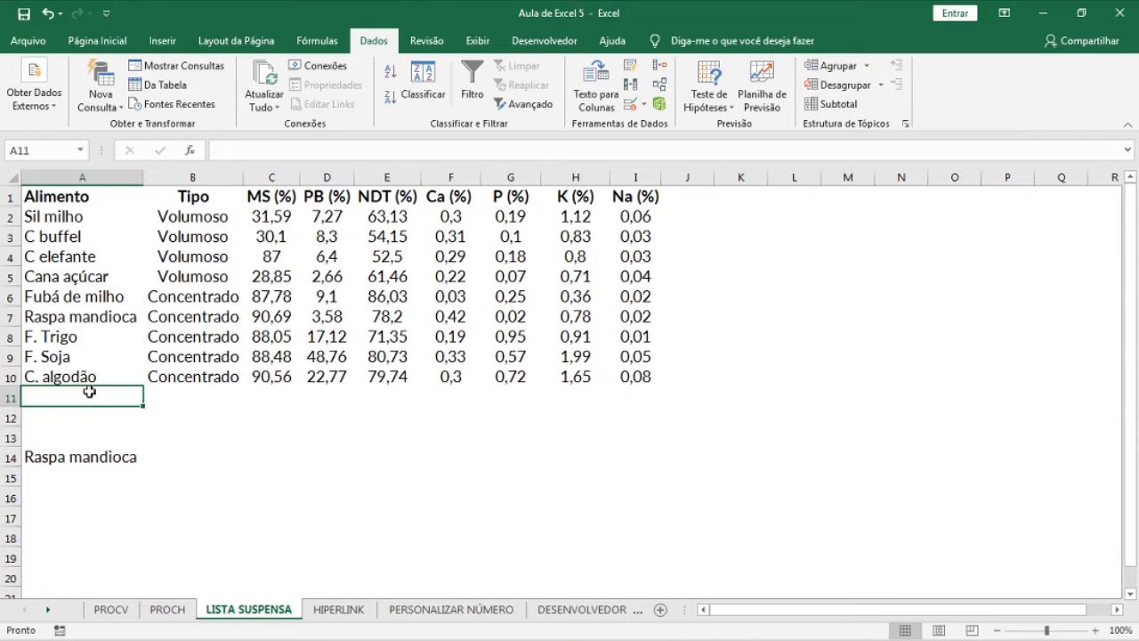
pyautogui.click(86, 458)
pyautogui.click(149, 457)
pyautogui.moveTo(151, 518); pyautogui.dragTo(154, 544)
pyautogui.click(79, 428)
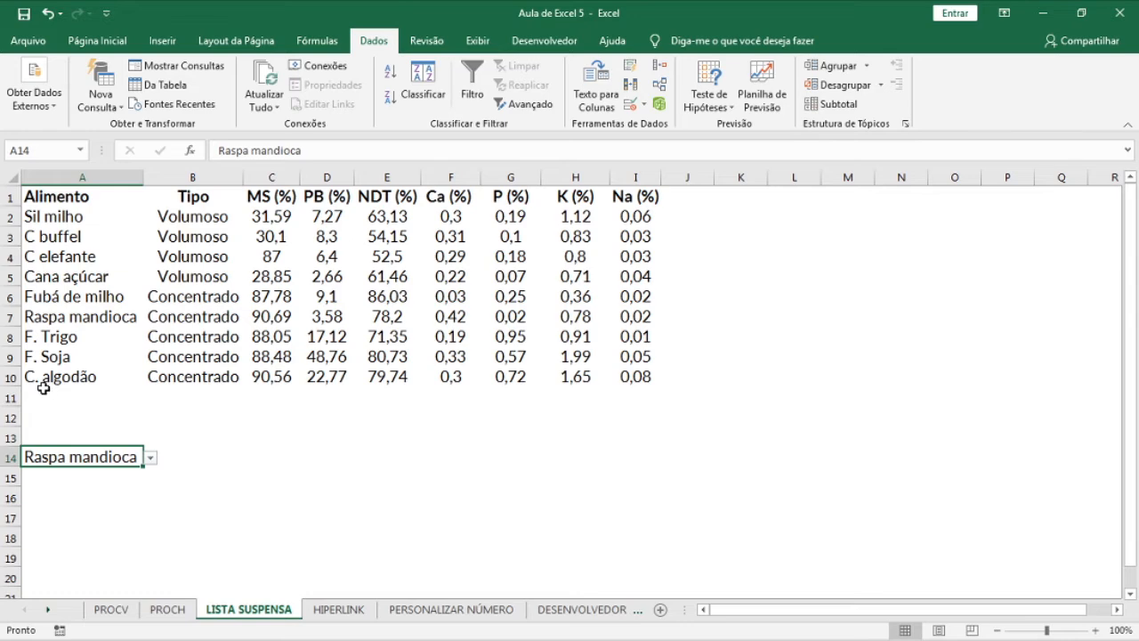
# Format A1:I10 as a table with headers in a green medium style with grey banding, and turn off its filter buttons.
pyautogui.click(439, 302)
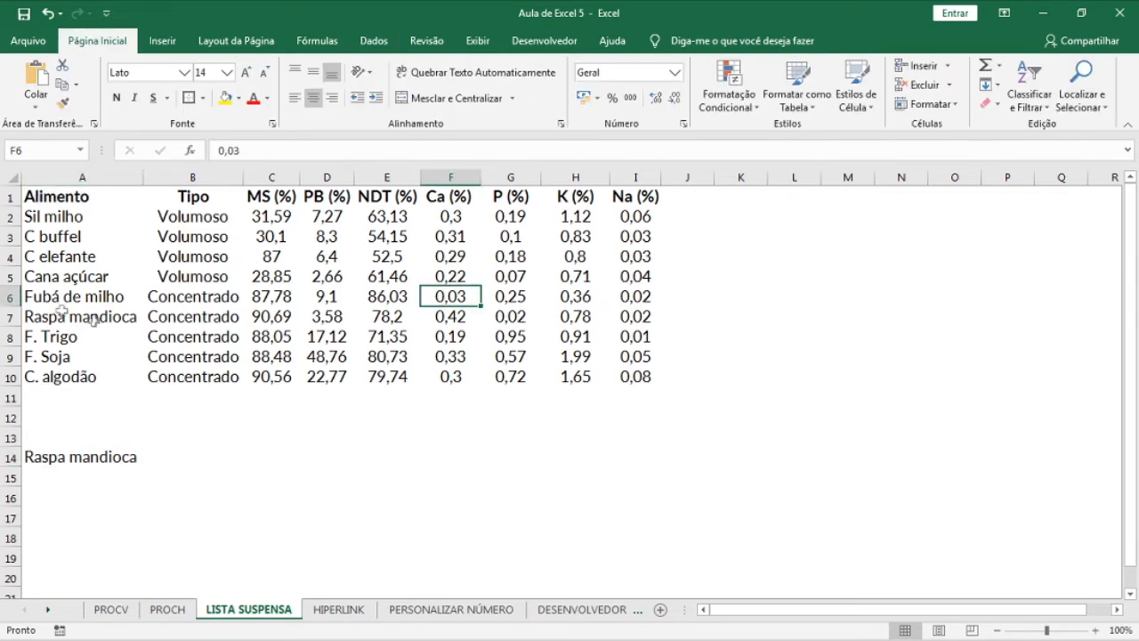
pyautogui.hotkey('ctrl', 'a')
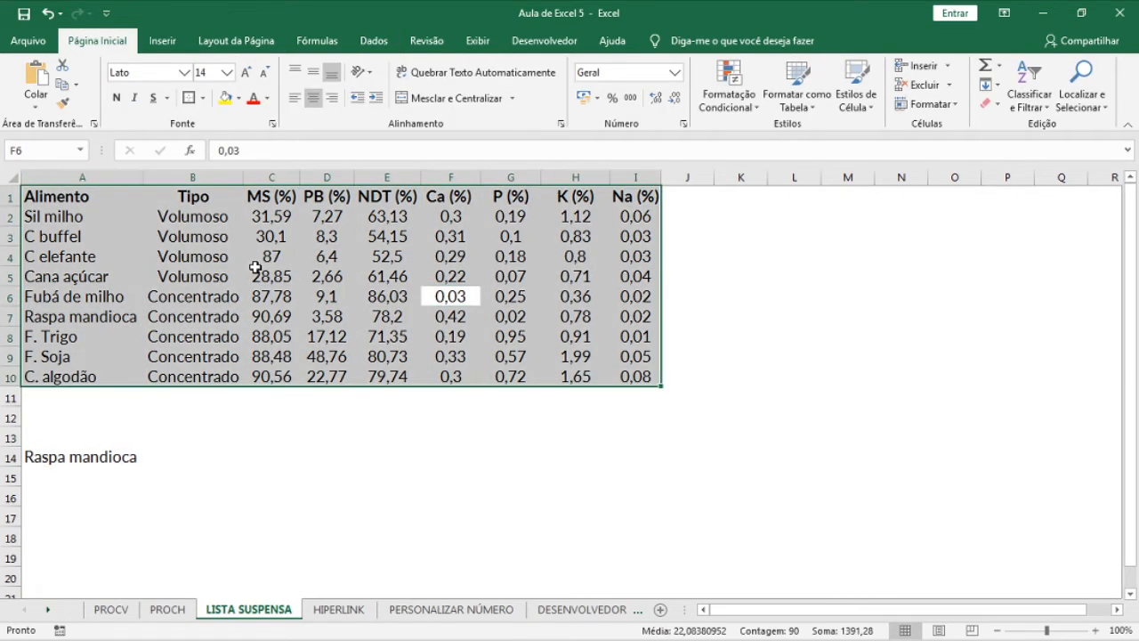
pyautogui.click(815, 104)
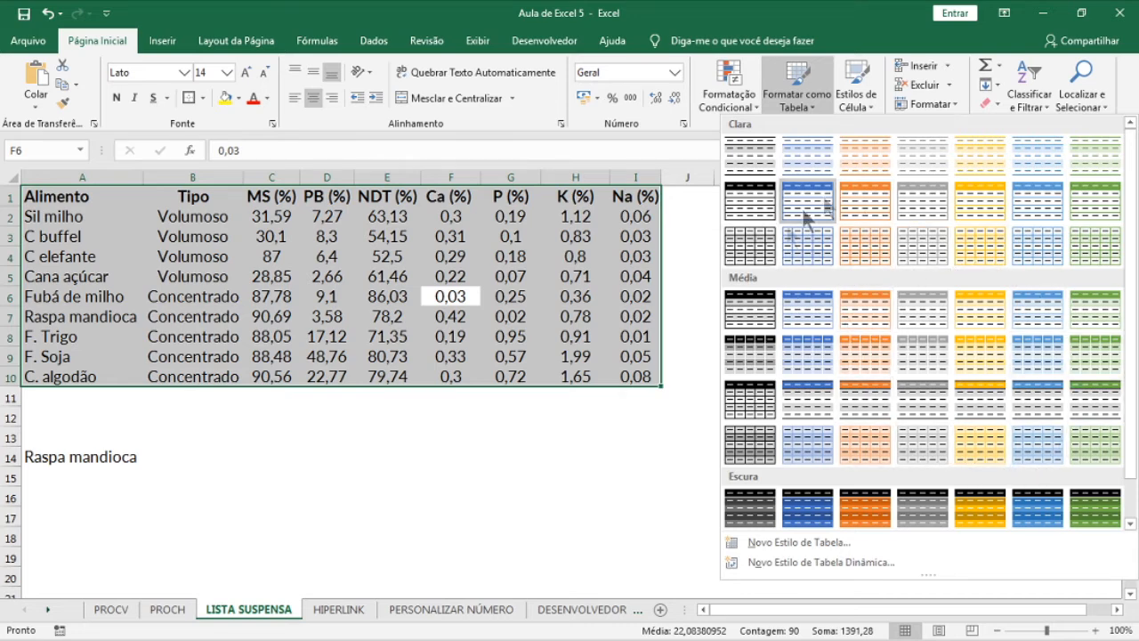
pyautogui.click(1087, 401)
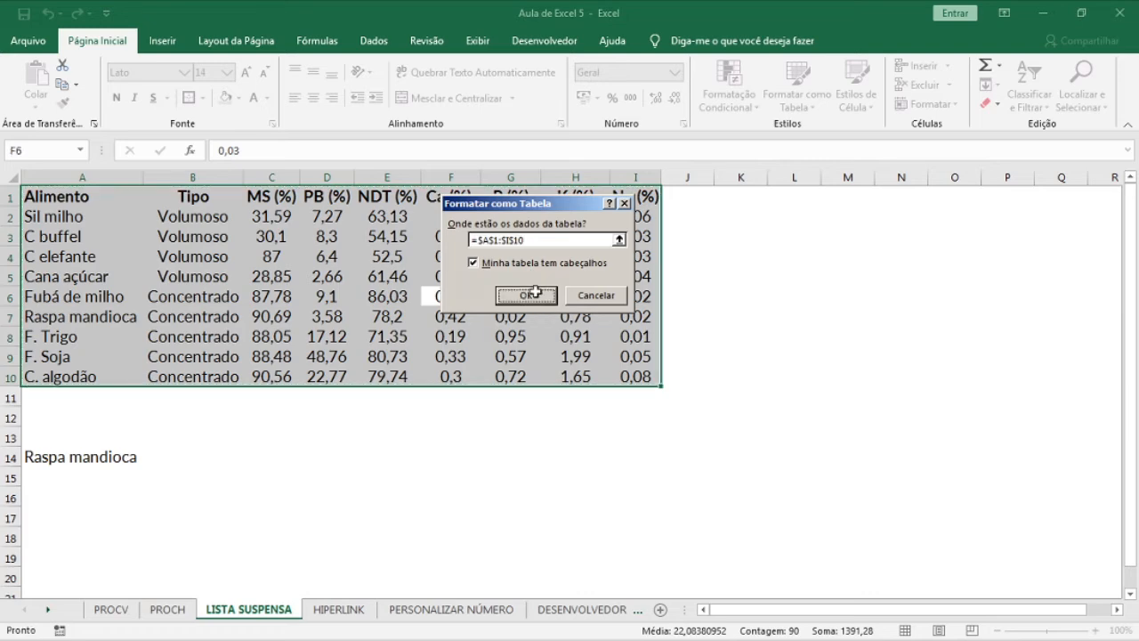
pyautogui.click(526, 295)
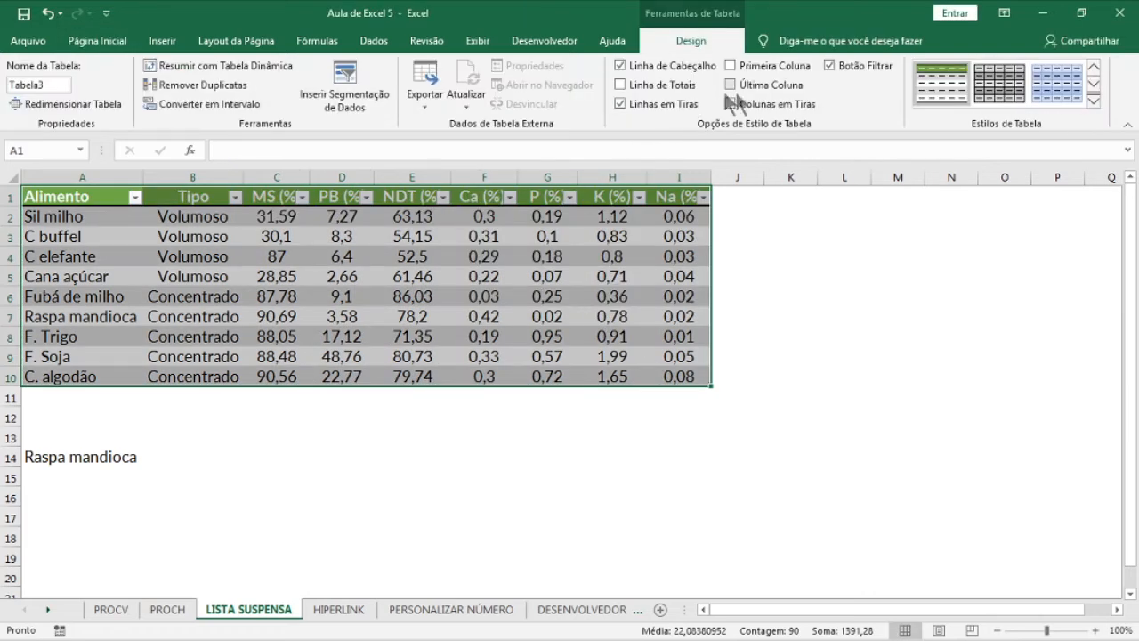
pyautogui.click(860, 65)
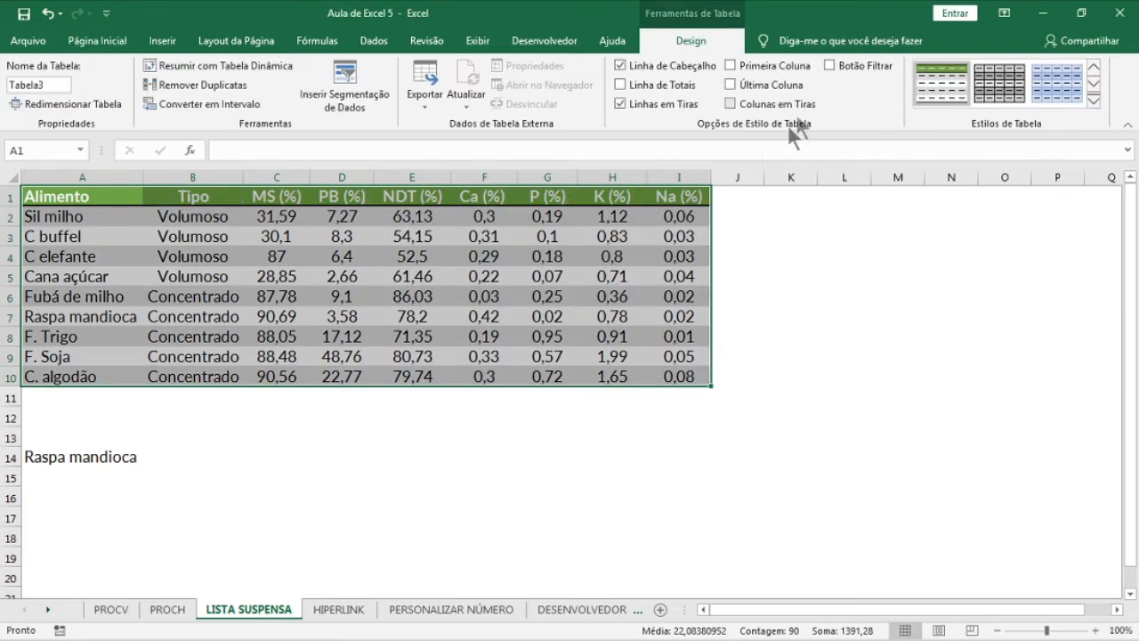
pyautogui.click(87, 400)
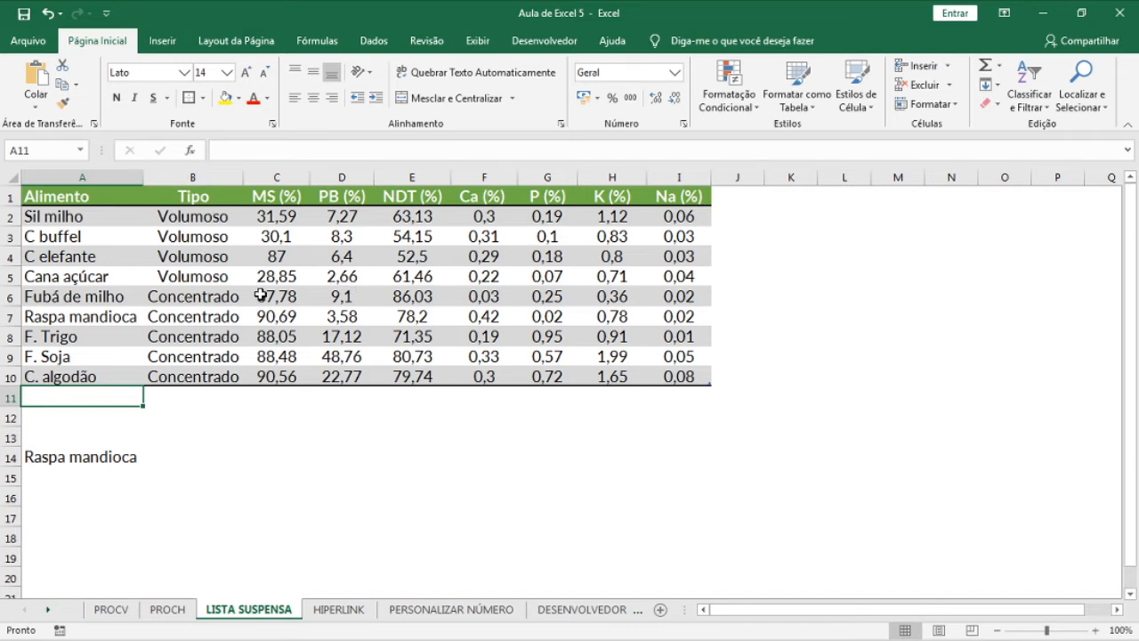
# Enter Milheto in A11, directly below the table's last row.
pyautogui.write('Milheto')
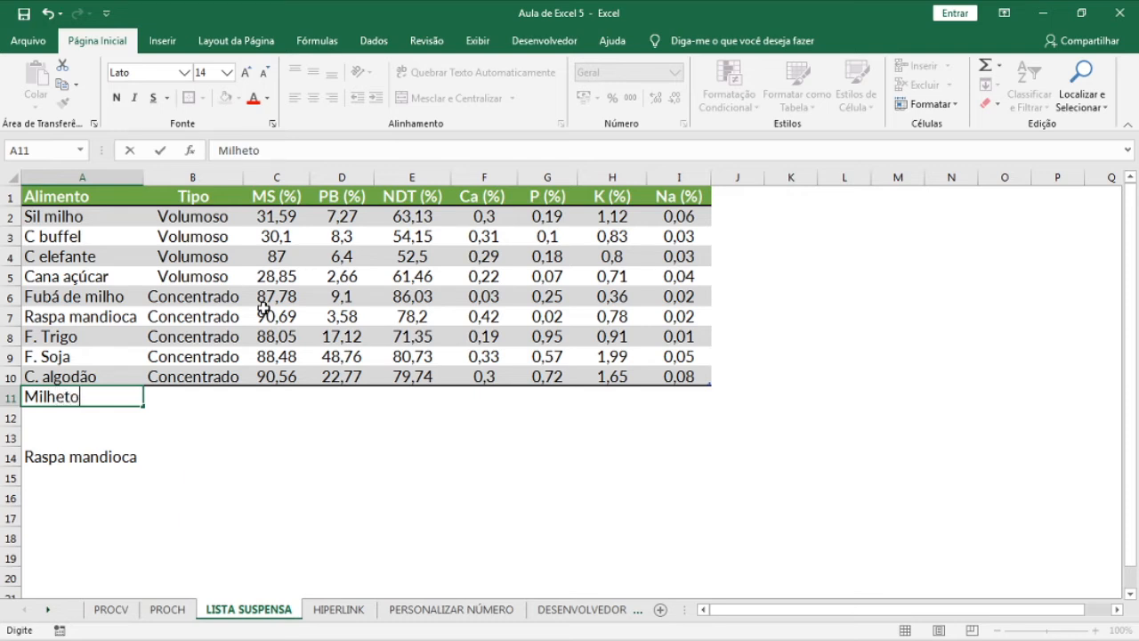
pyautogui.press('Return')
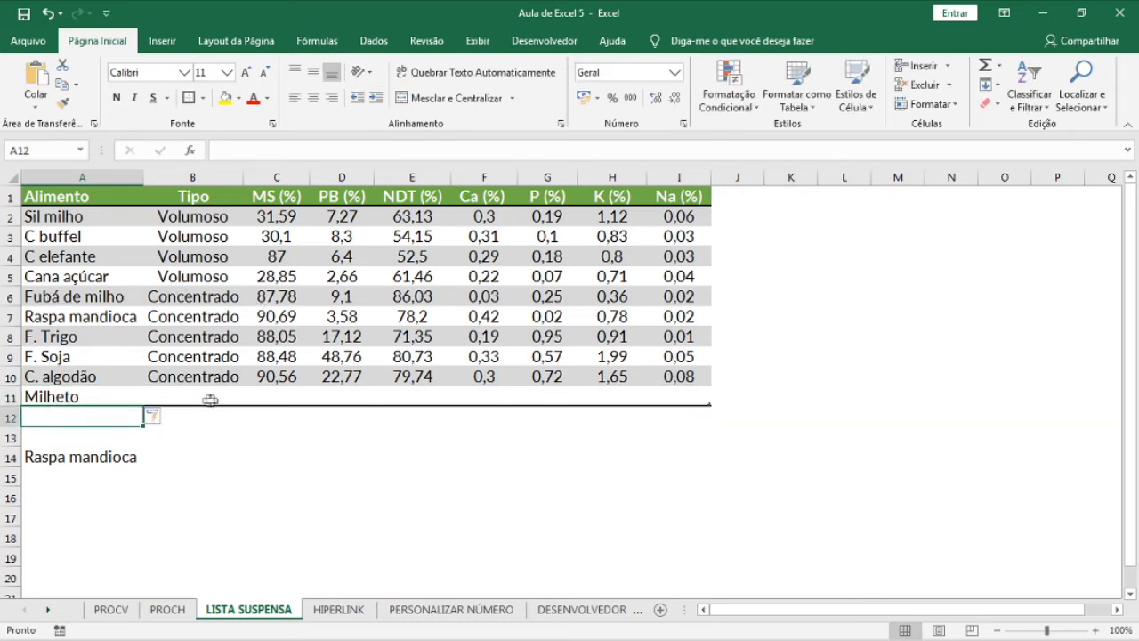
pyautogui.click(87, 440)
# Create a list-type data validation in A15 with A2:A11 as its source.
pyautogui.click(67, 479)
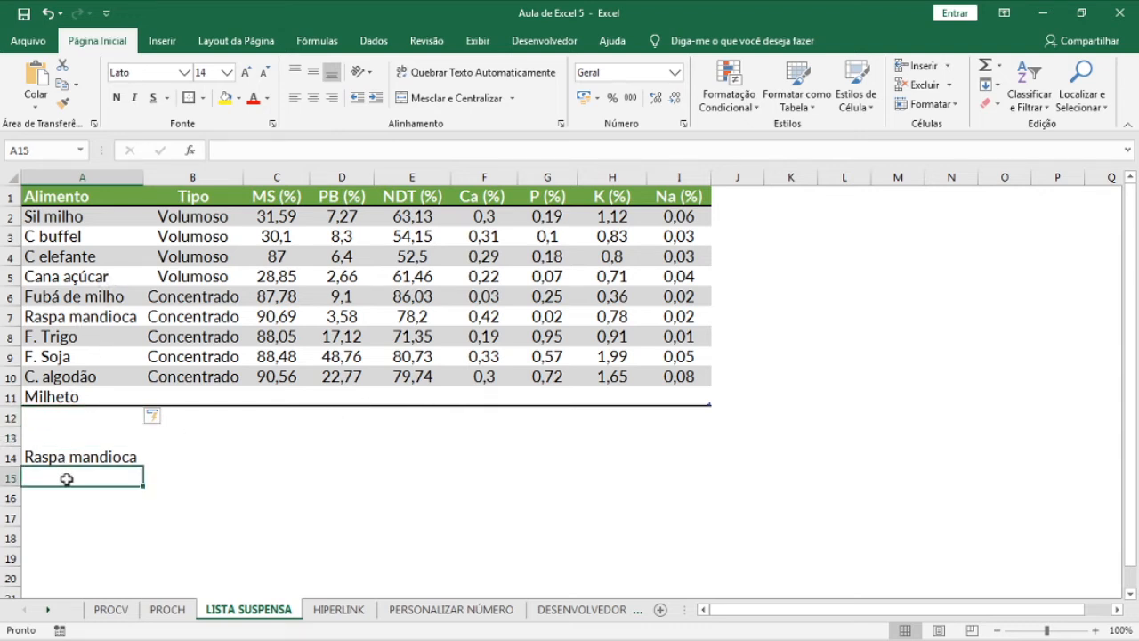
pyautogui.click(374, 40)
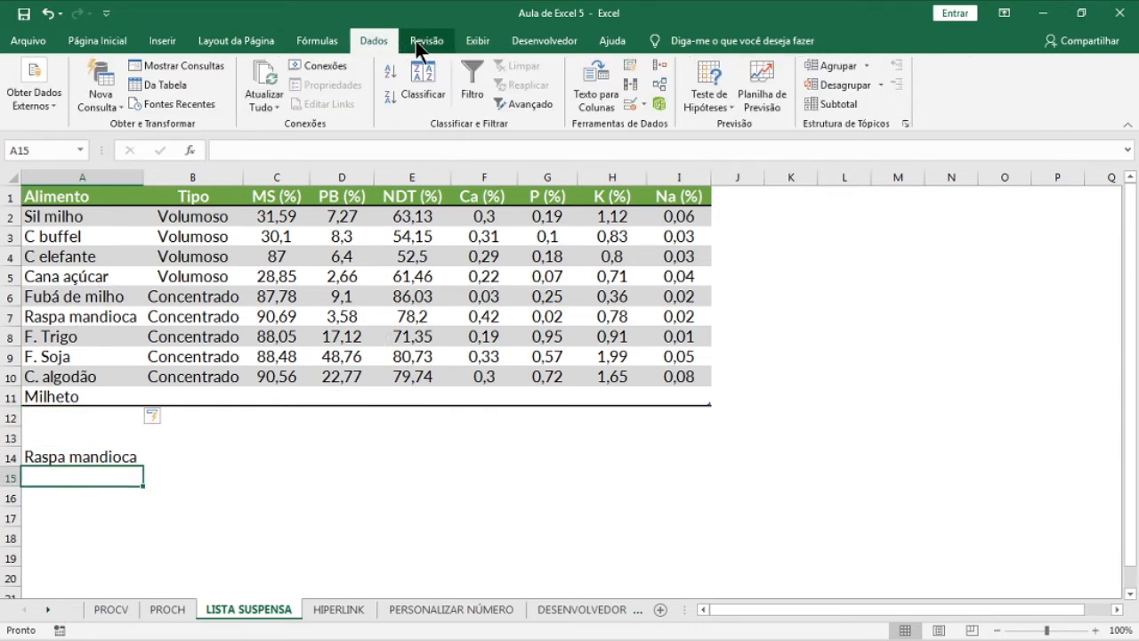
pyautogui.click(632, 100)
pyautogui.click(461, 212)
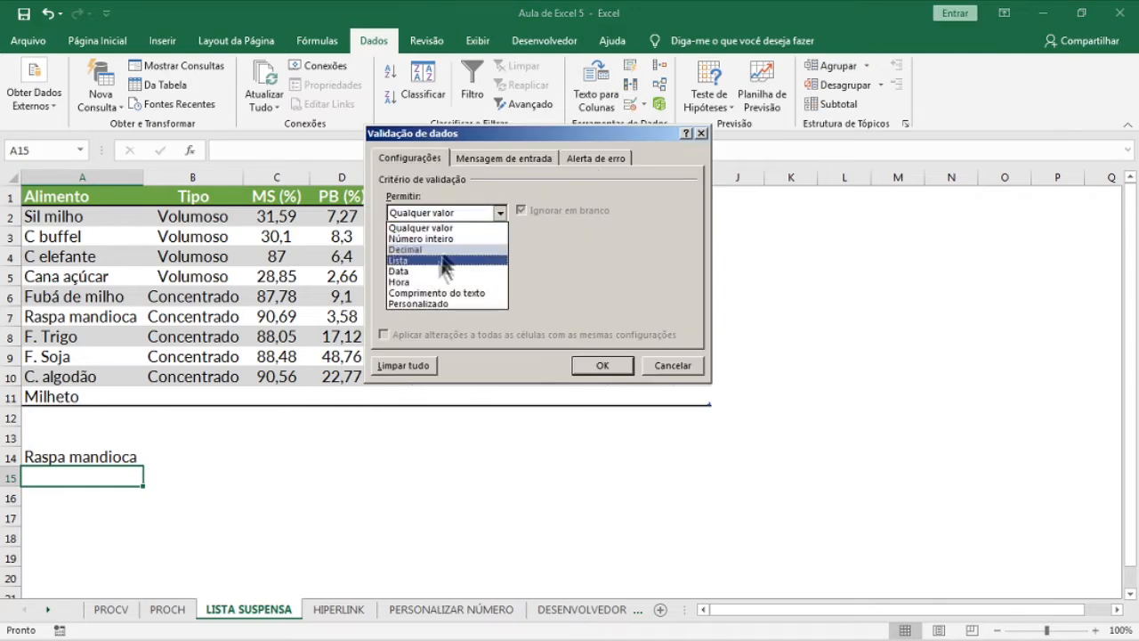
pyautogui.click(433, 260)
pyautogui.click(433, 281)
pyautogui.moveTo(91, 214); pyautogui.dragTo(123, 395)
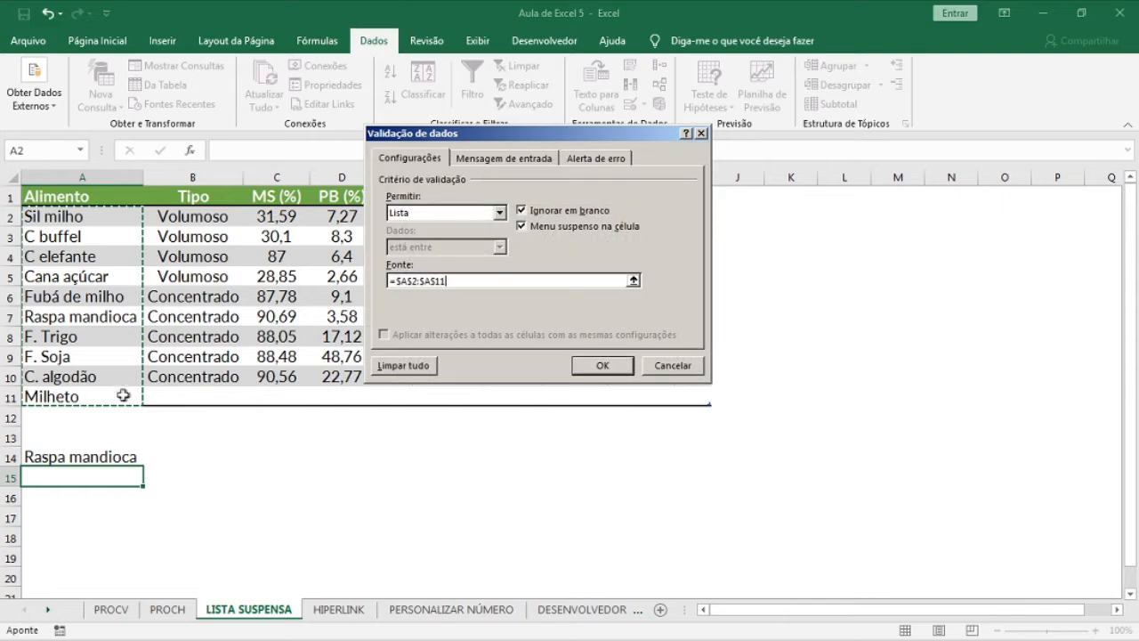
pyautogui.click(589, 366)
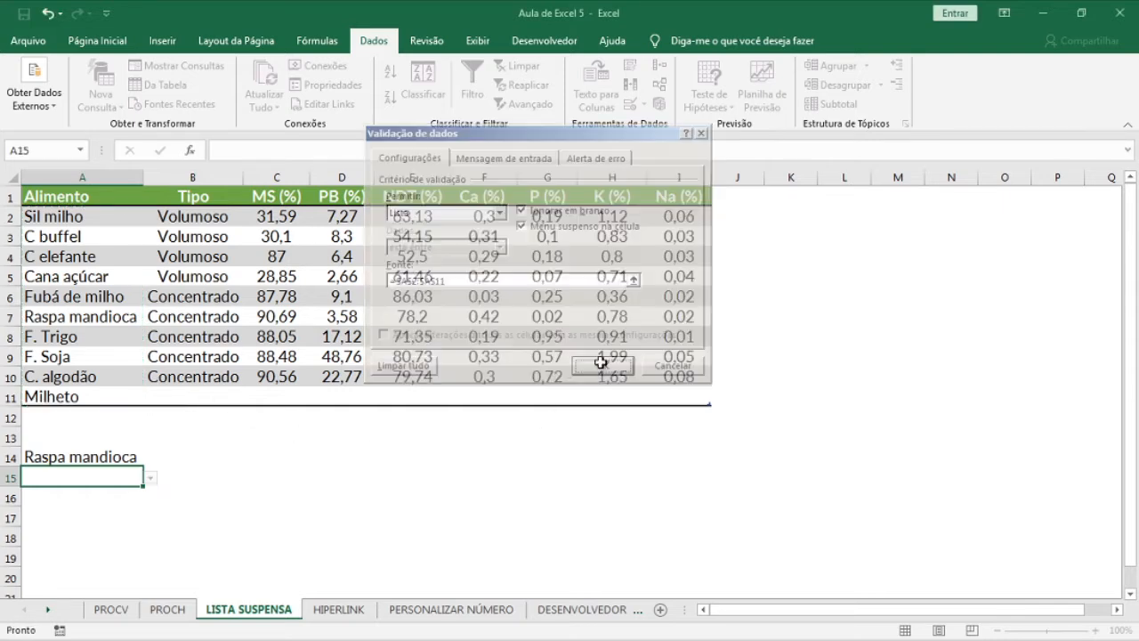
# Review the foods offered by A15's drop-down list and choose Raspa mandioca.
pyautogui.click(149, 478)
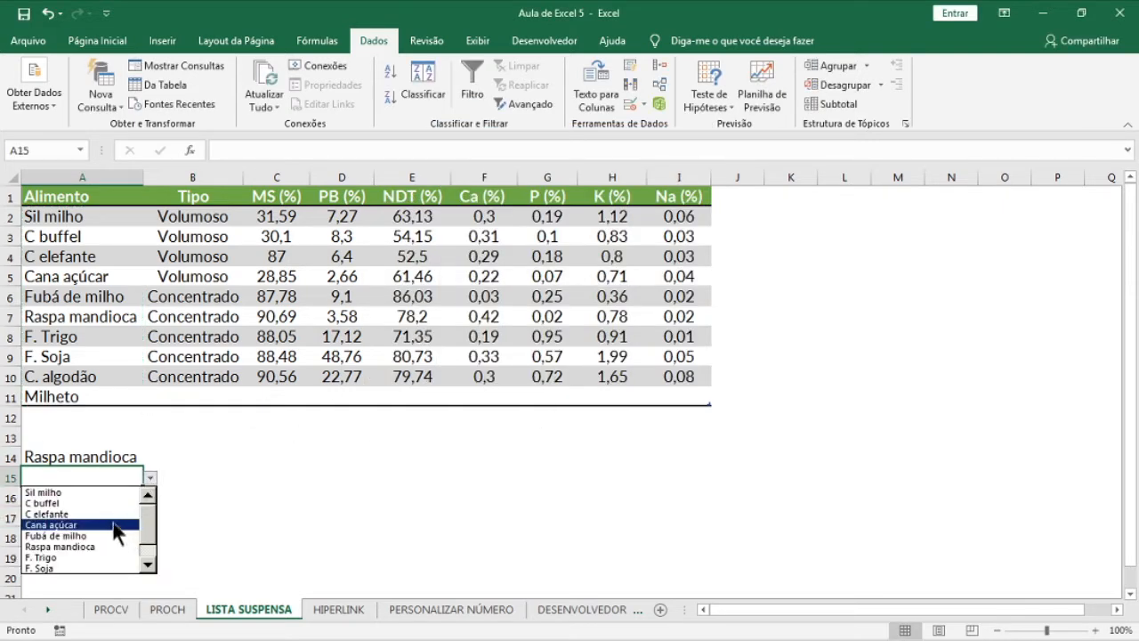
pyautogui.scroll(-2, 153, 525)
pyautogui.click(71, 525)
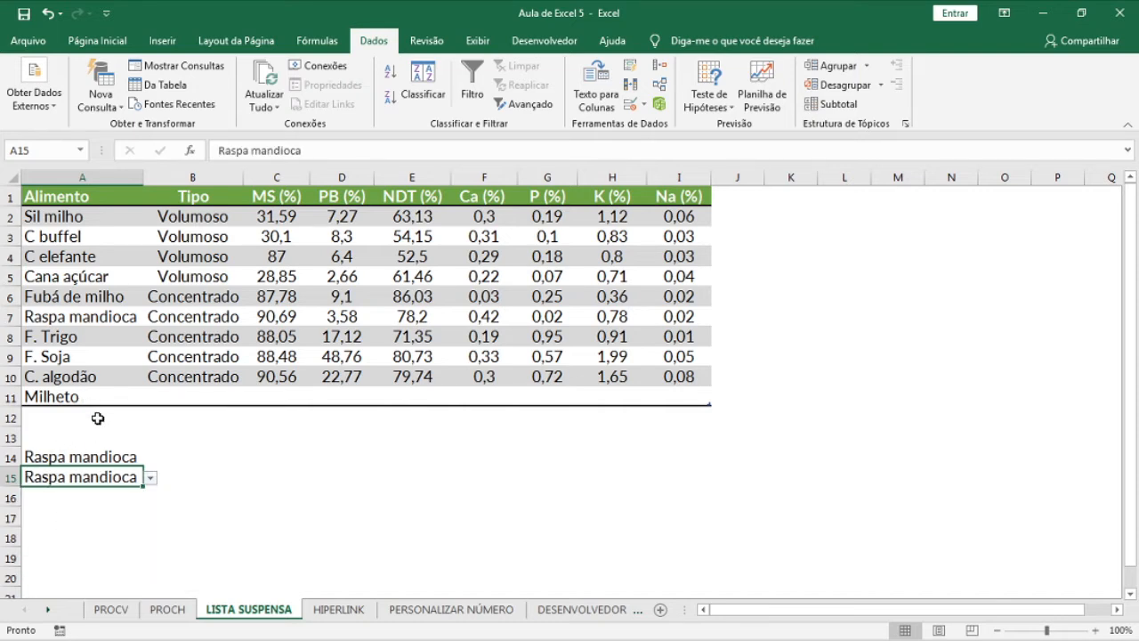
# Enter C. de soja in A12, directly below Milheto.
pyautogui.click(98, 418)
pyautogui.write('C. de')
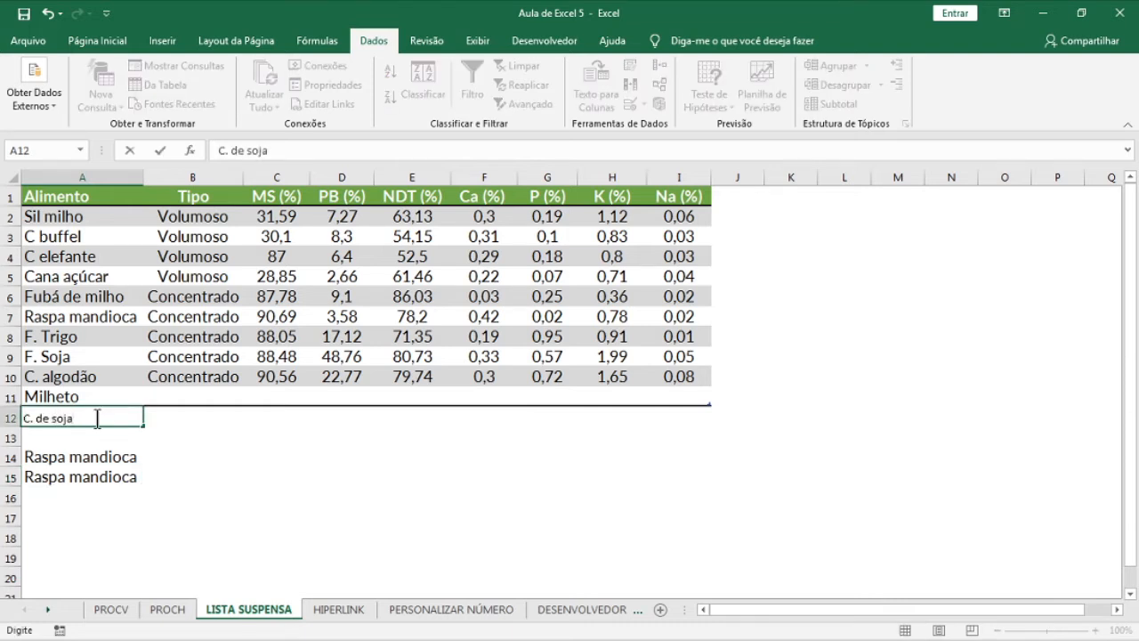
pyautogui.write(' soja')
pyautogui.press('Return')
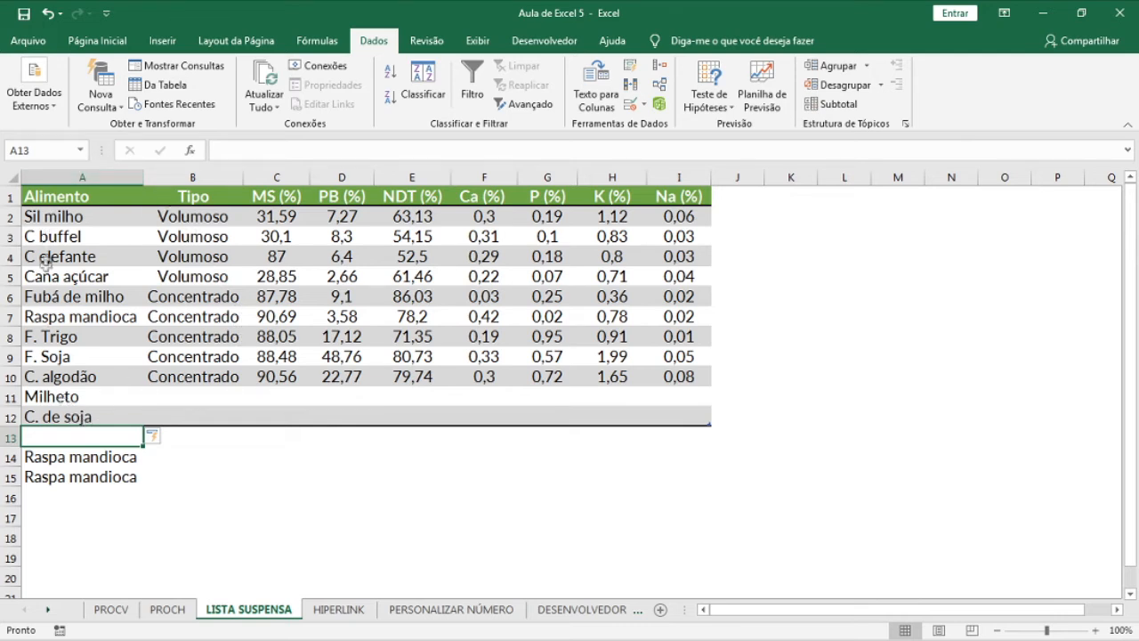
# Choose the newly added C. de soja from the drop-down list in A15.
pyautogui.click(131, 479)
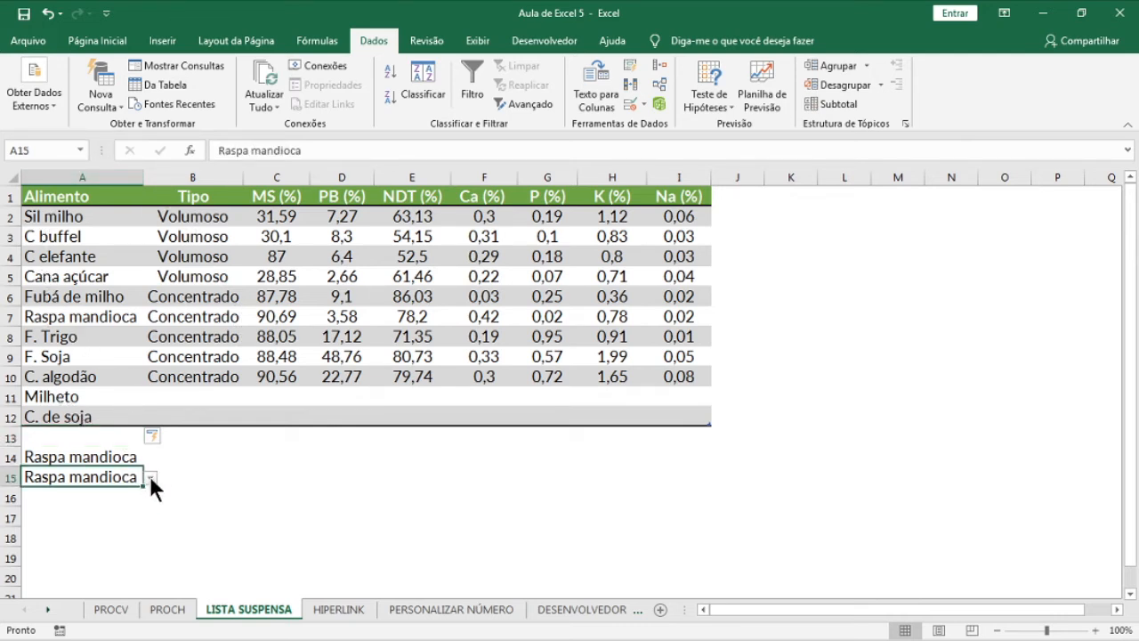
pyautogui.click(151, 479)
pyautogui.moveTo(144, 531); pyautogui.dragTo(149, 556)
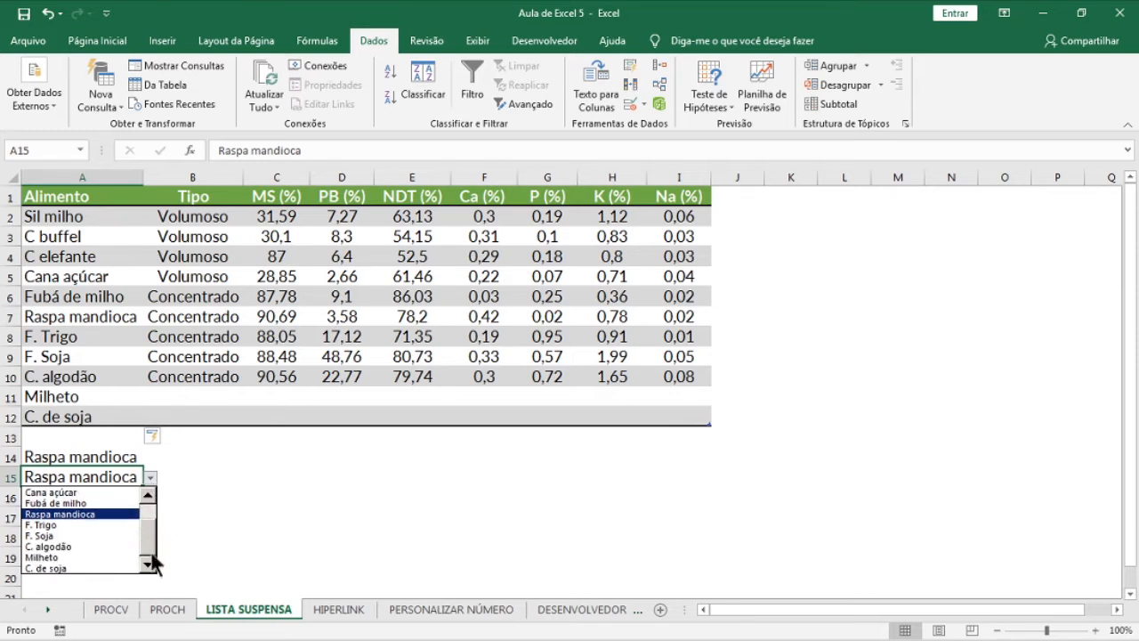
pyautogui.click(78, 568)
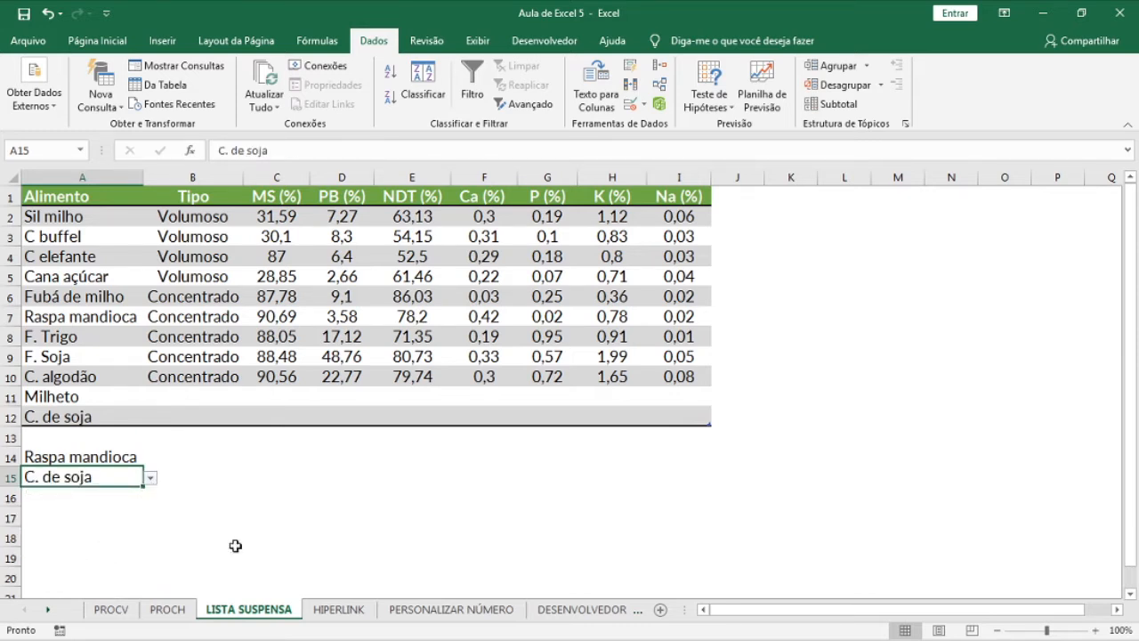
pyautogui.click(281, 481)
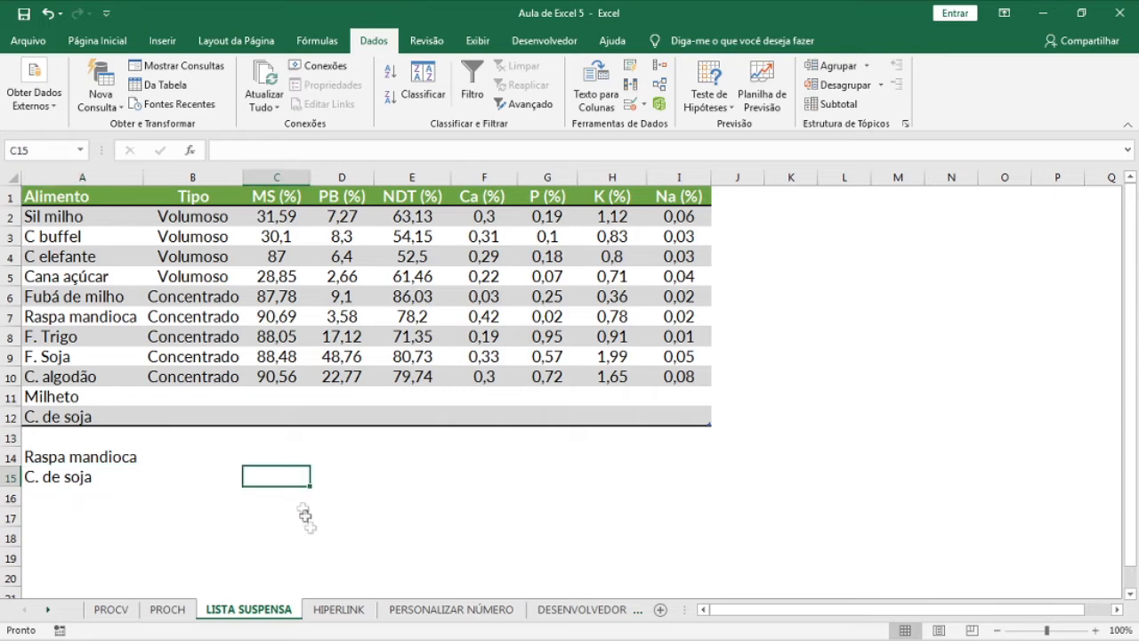
# On the HIPERLINK sheet, test the PROCV and PROCH link buttons, returning to the sheet after each.
pyautogui.click(334, 612)
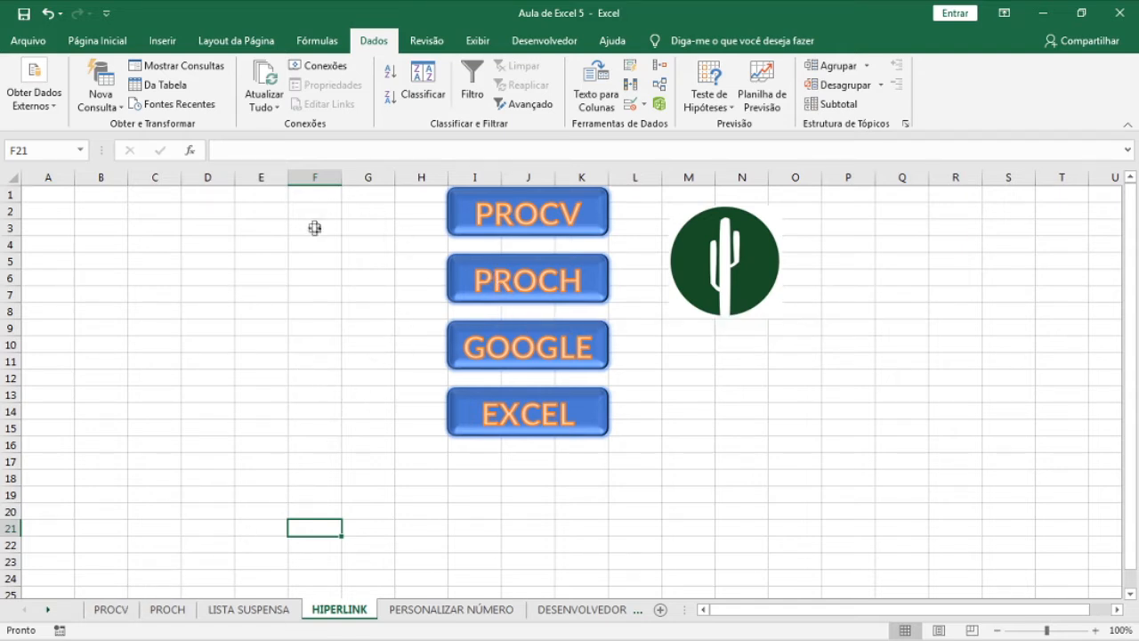
pyautogui.click(521, 218)
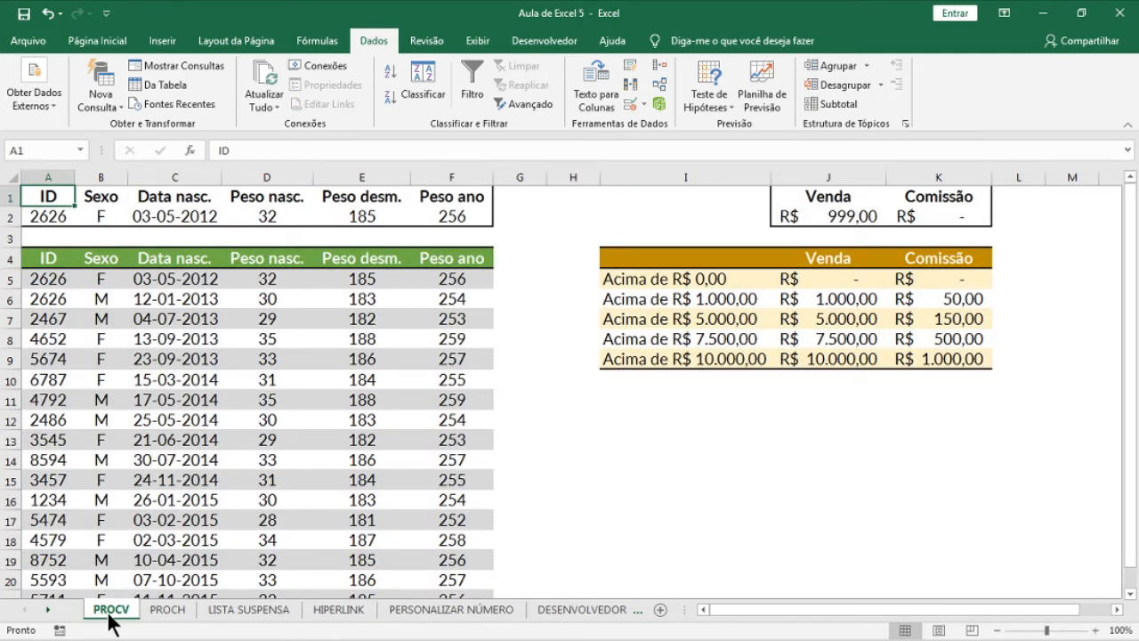
pyautogui.click(315, 616)
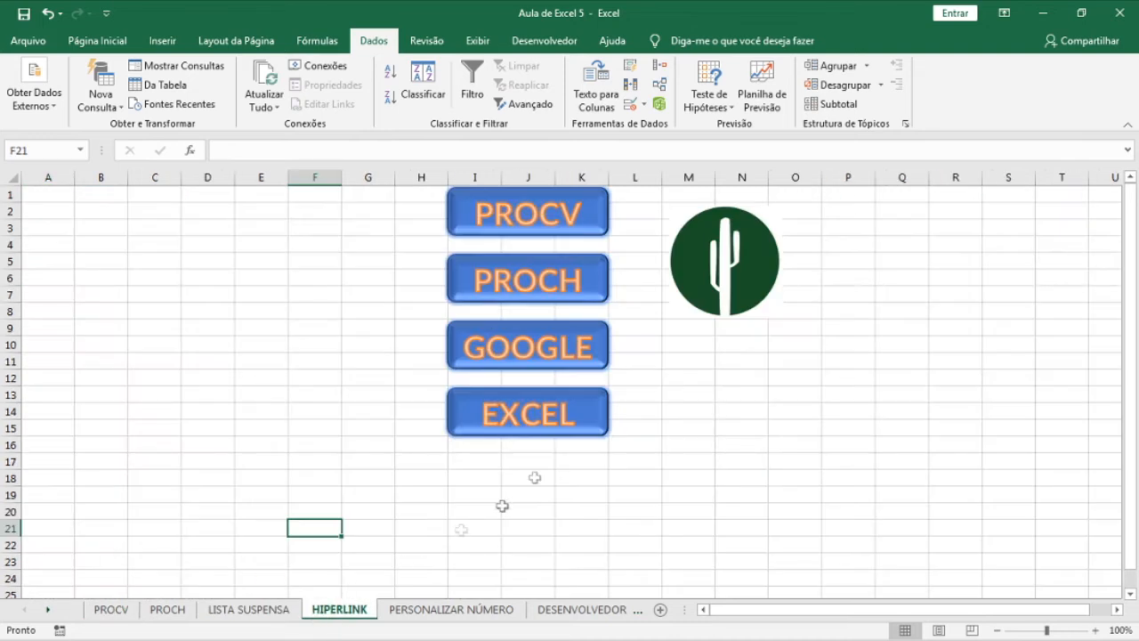
pyautogui.click(551, 288)
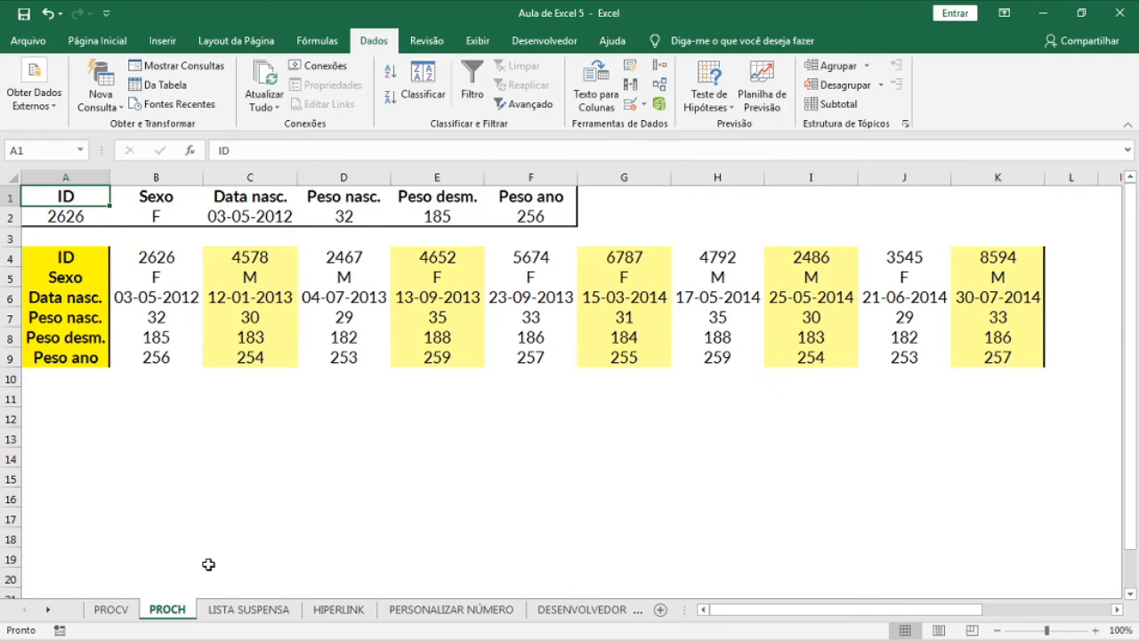
pyautogui.click(340, 610)
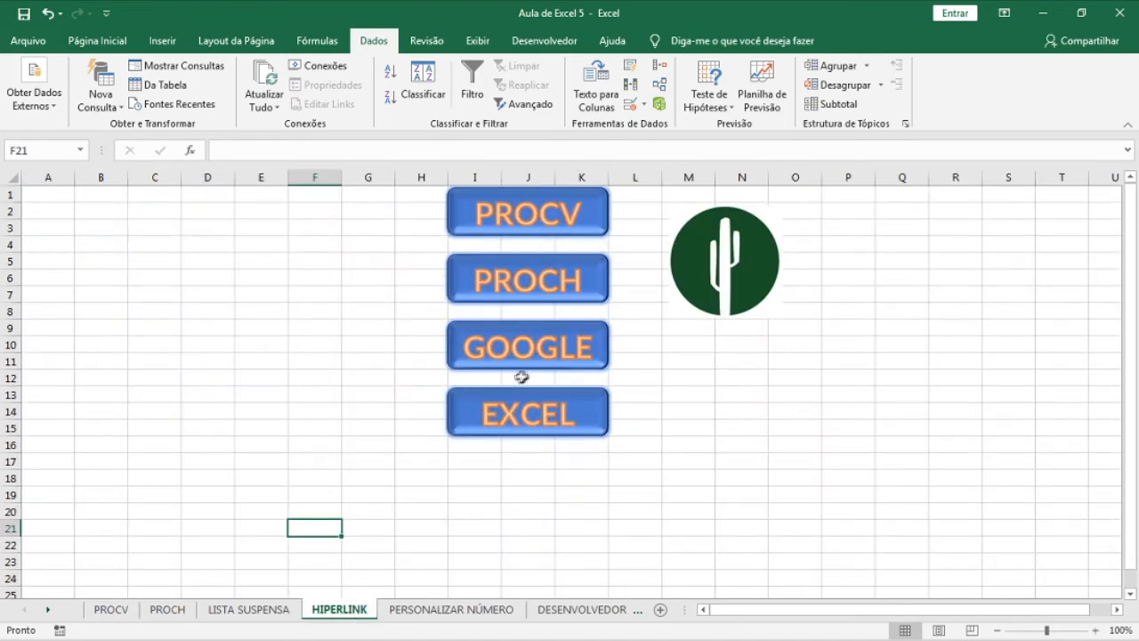
# Test the links on the GOOGLE and EXCEL buttons and the cactus logo, returning to the HIPERLINK sheet in Excel.
pyautogui.click(545, 354)
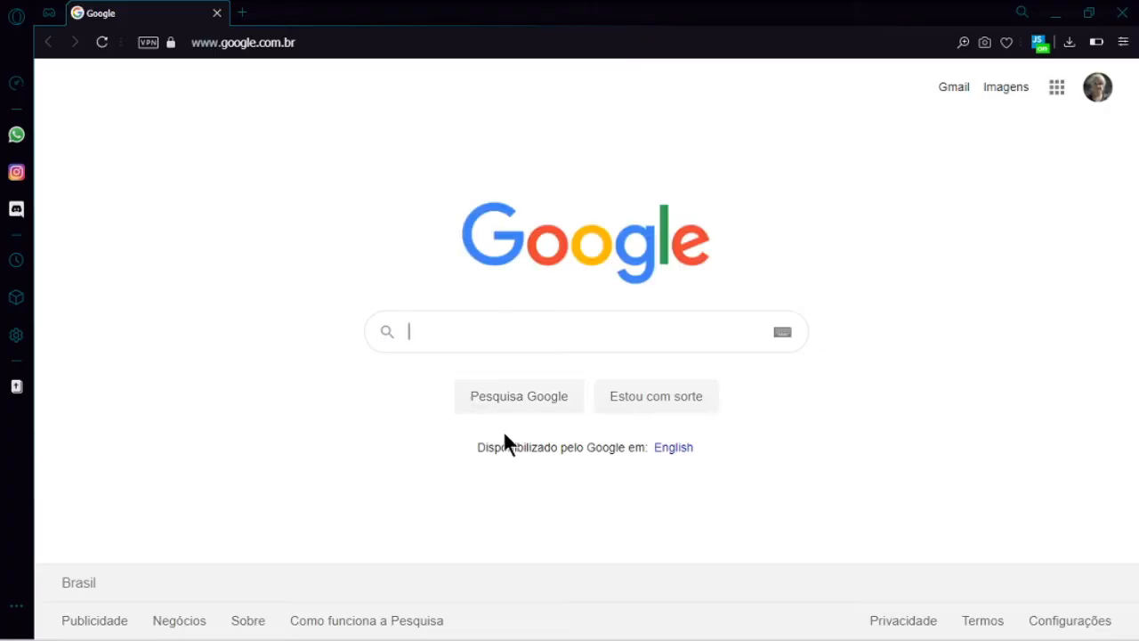
pyautogui.click(334, 623)
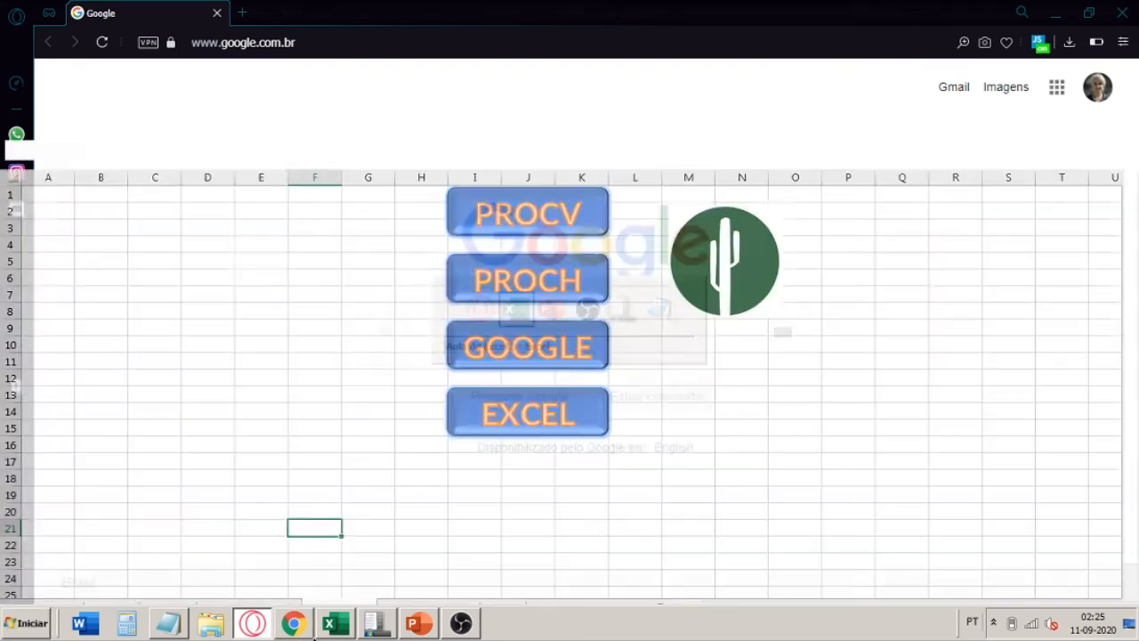
pyautogui.click(523, 424)
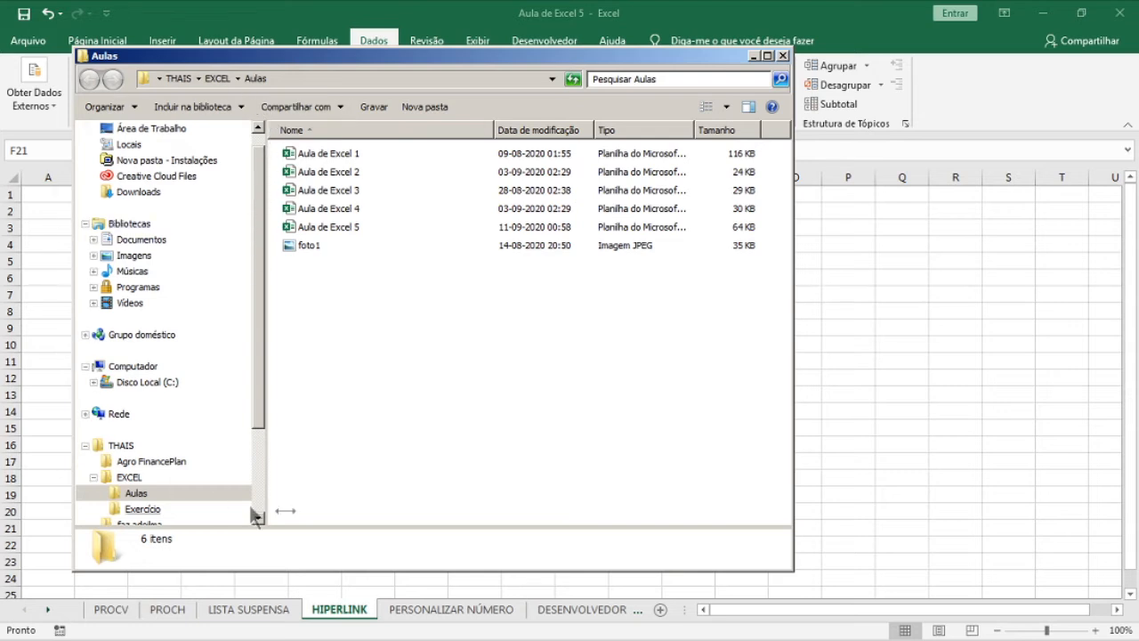
pyautogui.click(756, 57)
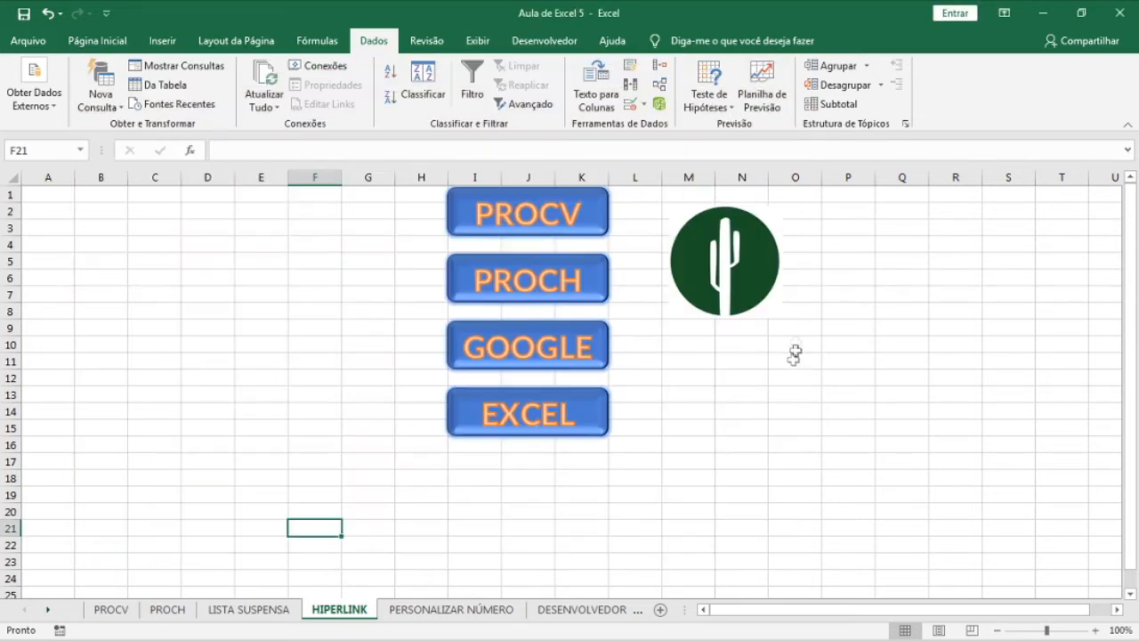
pyautogui.click(758, 294)
pyautogui.click(672, 473)
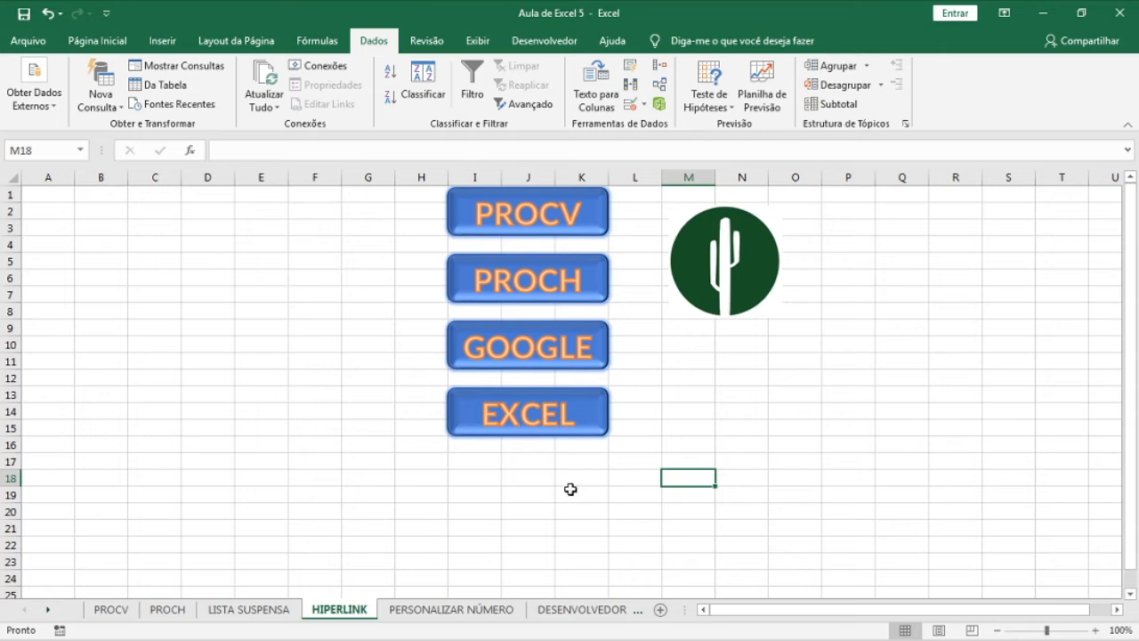
# Draw a smiley face shape about 3 cm high and 3.5 cm wide over columns A to C near the sheet's upper edge.
pyautogui.click(85, 195)
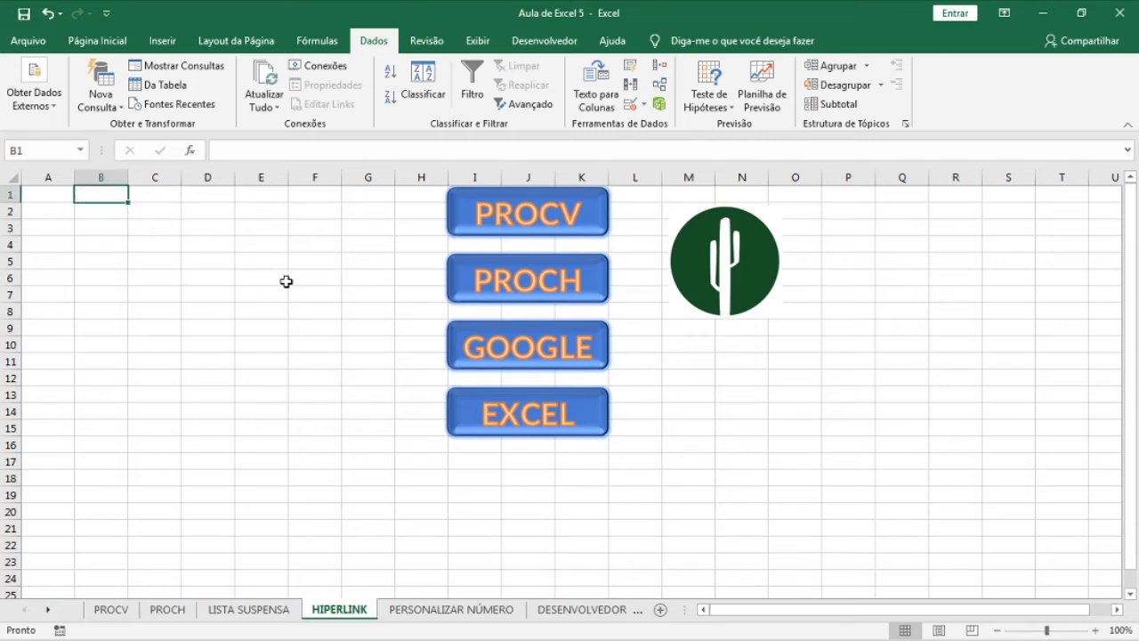
pyautogui.click(153, 41)
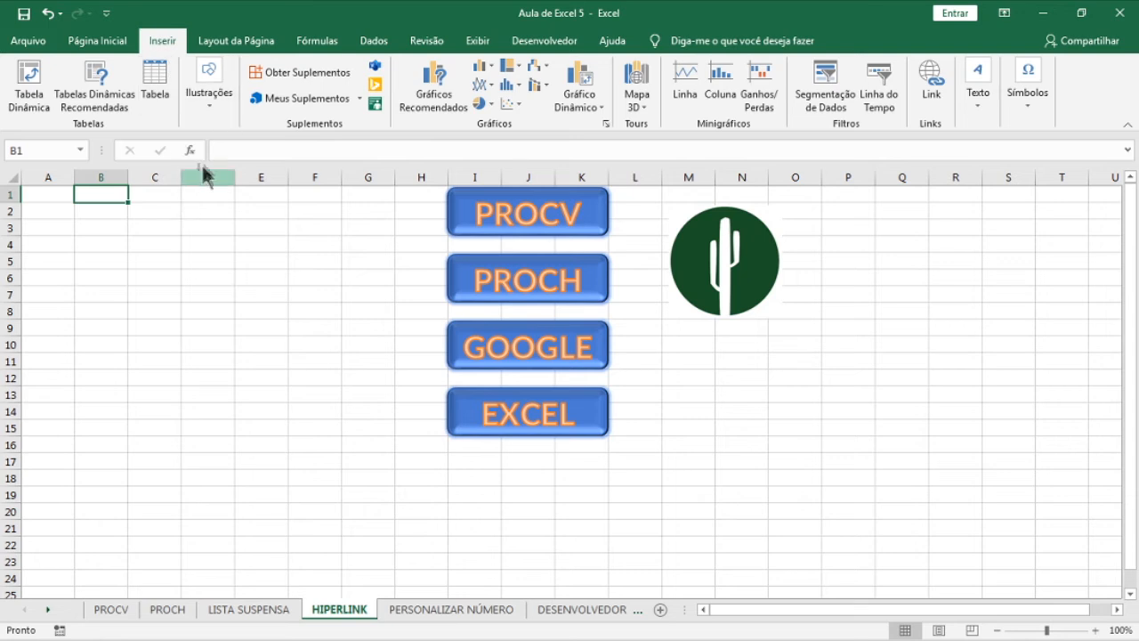
pyautogui.click(209, 96)
pyautogui.click(286, 165)
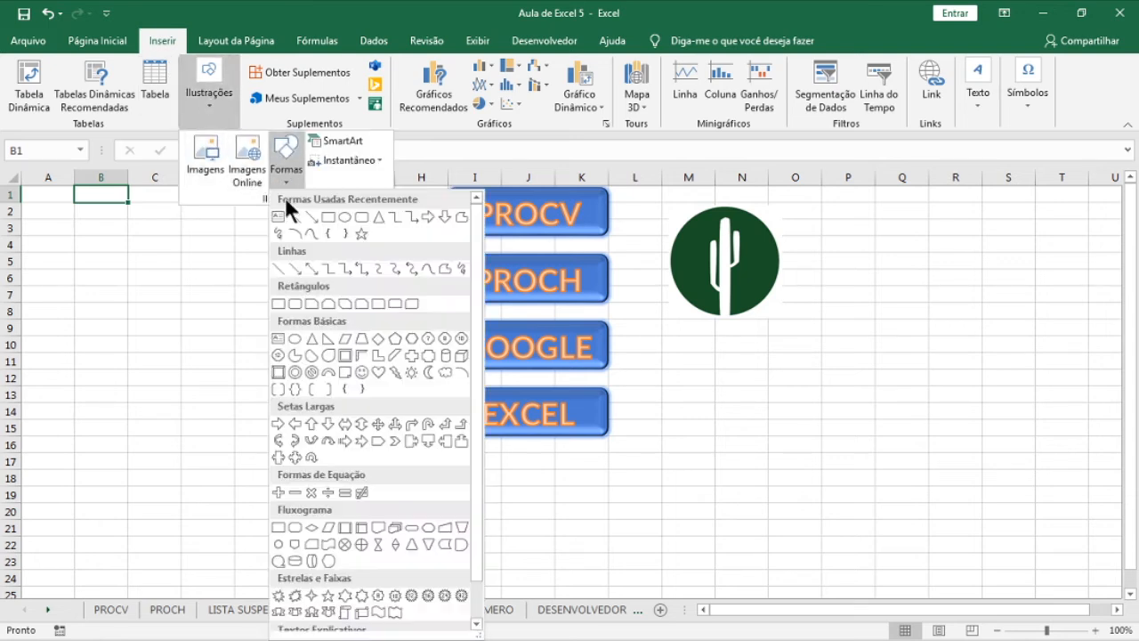
pyautogui.click(361, 370)
pyautogui.moveTo(55, 202)
pyautogui.mouseDown()
pyautogui.moveTo(165, 315)
pyautogui.moveTo(185, 315)
pyautogui.moveTo(158, 300)
pyautogui.mouseUp()
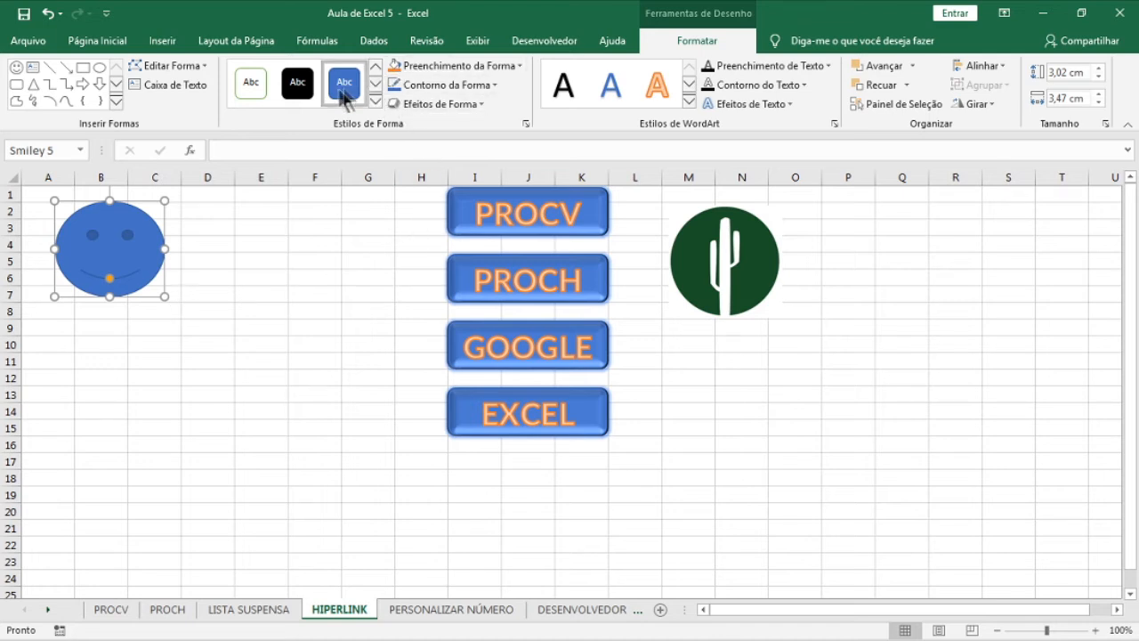
# Try the solid black and gold shape styles on the smiley face, then settle on the solid gray style.
pyautogui.click(302, 87)
pyautogui.click(374, 85)
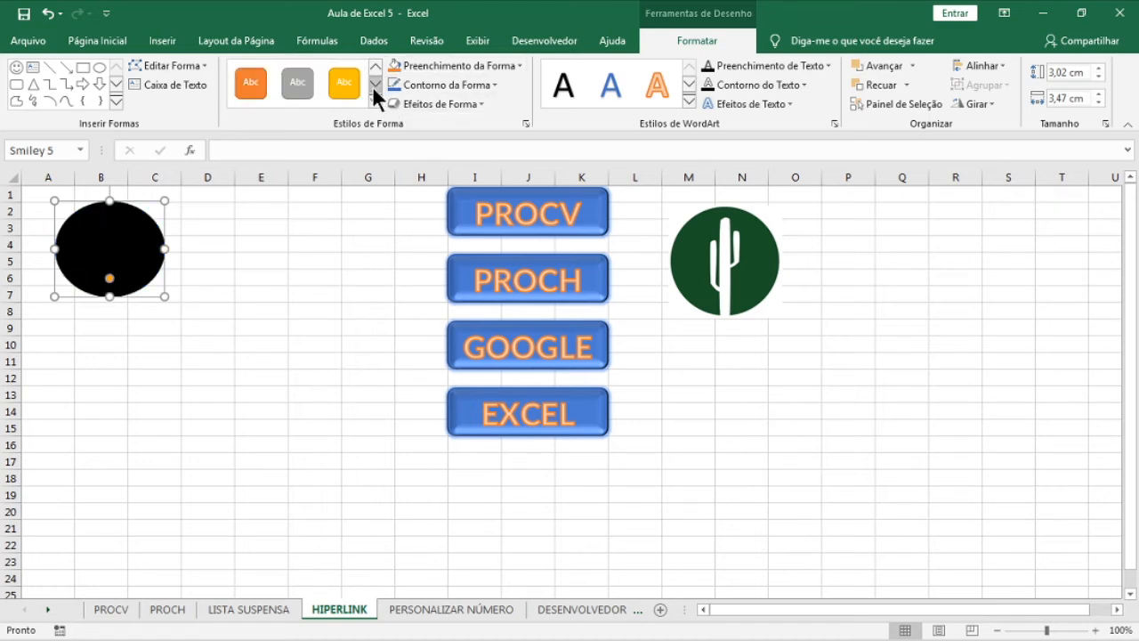
pyautogui.click(338, 89)
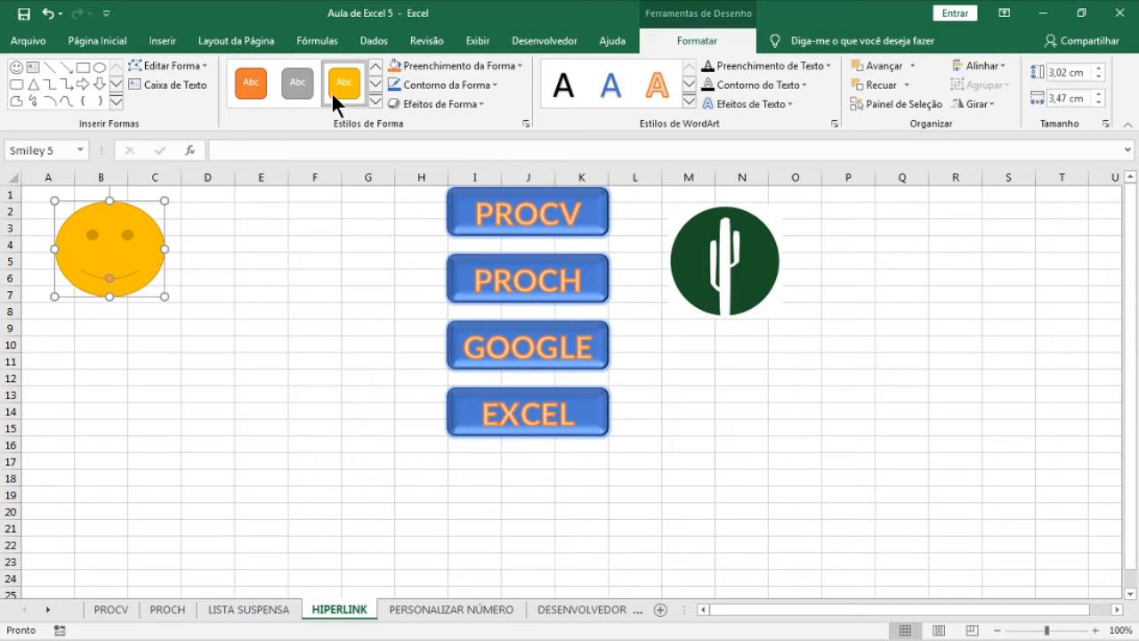
pyautogui.click(300, 83)
pyautogui.click(214, 311)
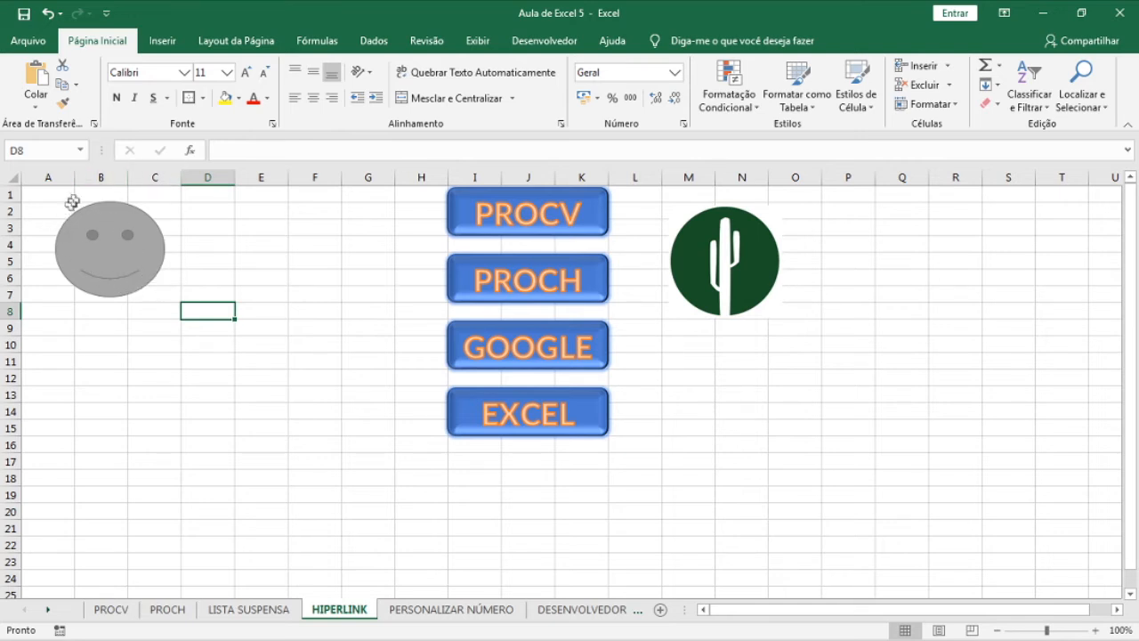
# Insert a hyperlink on the smiley face that leads to cell A1 of the PROCV sheet in this document.
pyautogui.rightClick(125, 258)
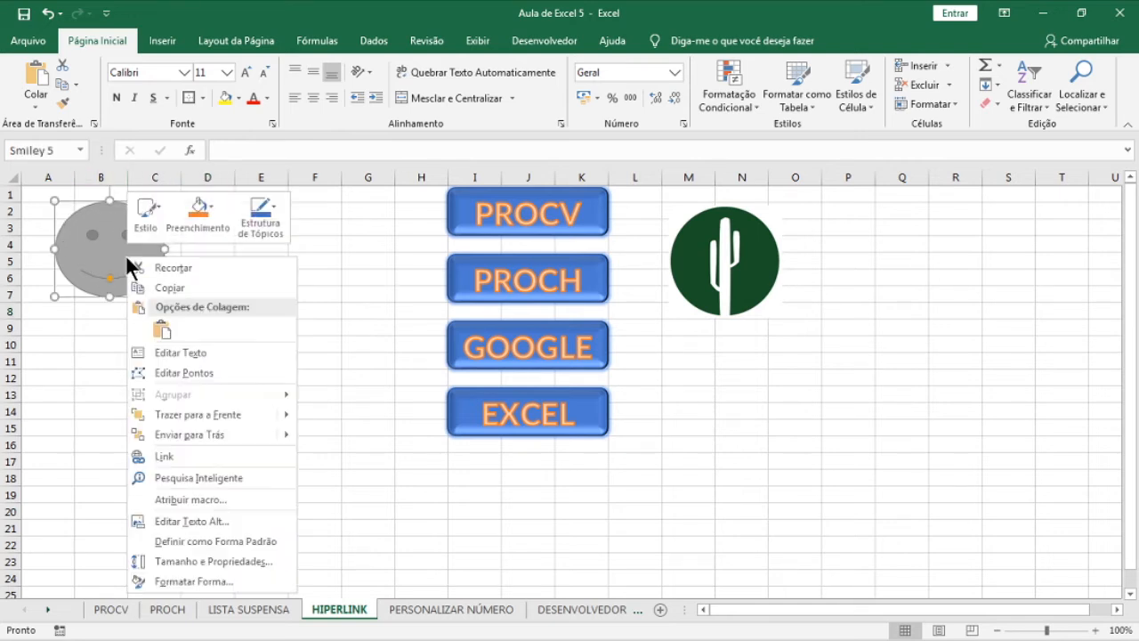
pyautogui.click(166, 456)
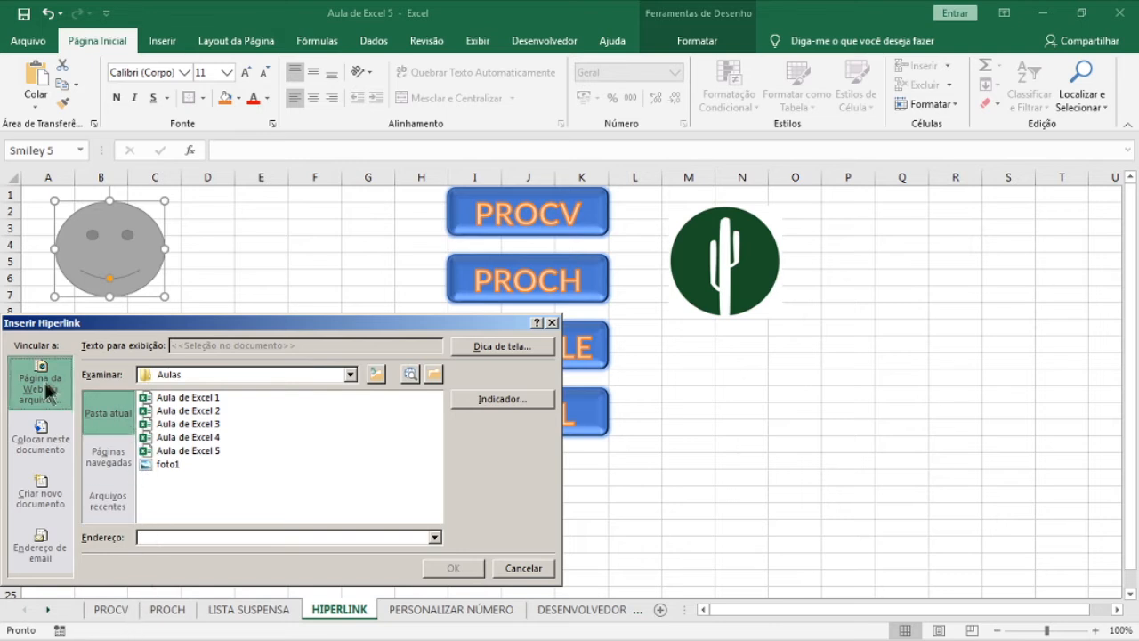
pyautogui.click(55, 442)
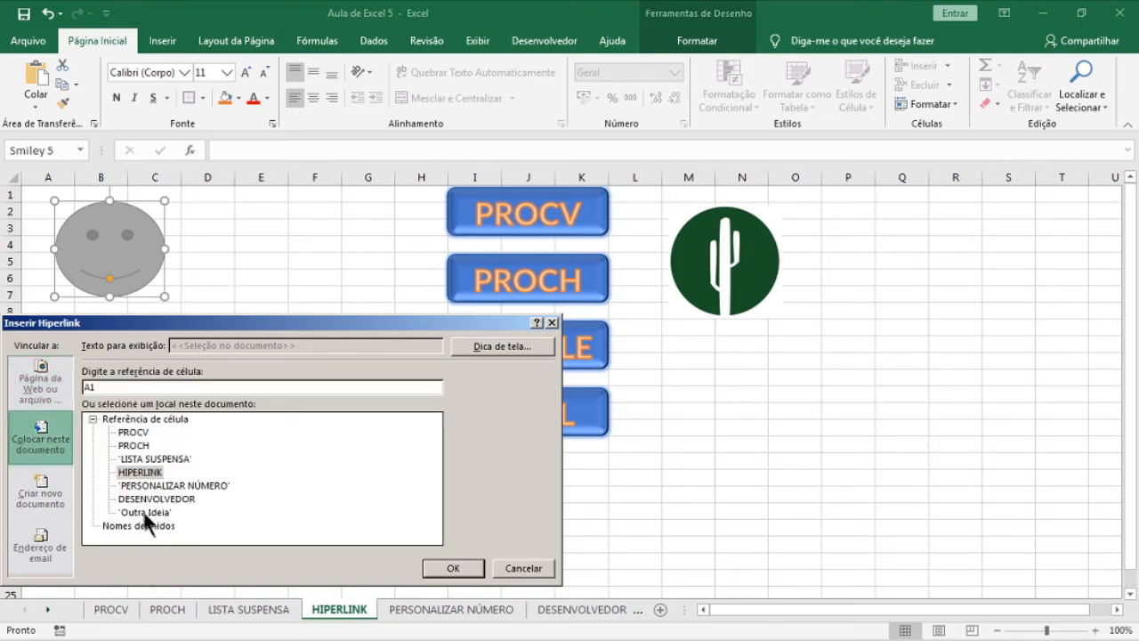
pyautogui.click(133, 434)
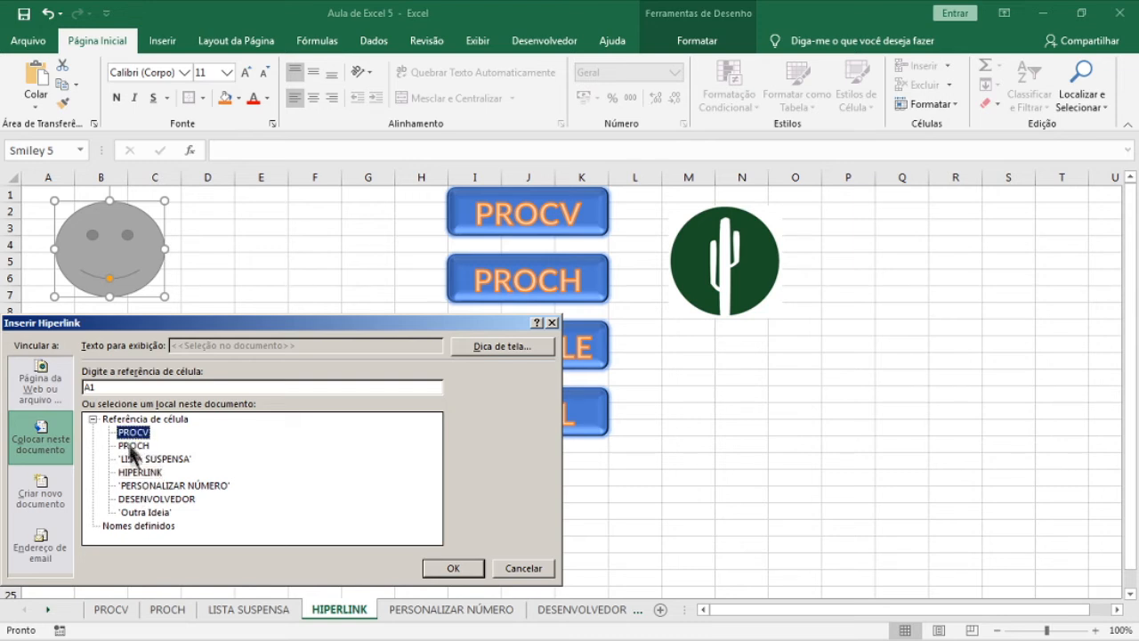
pyautogui.click(463, 568)
# Deselect the smiley face, test its link to the PROCV sheet, and return to the HIPERLINK sheet.
pyautogui.click(278, 478)
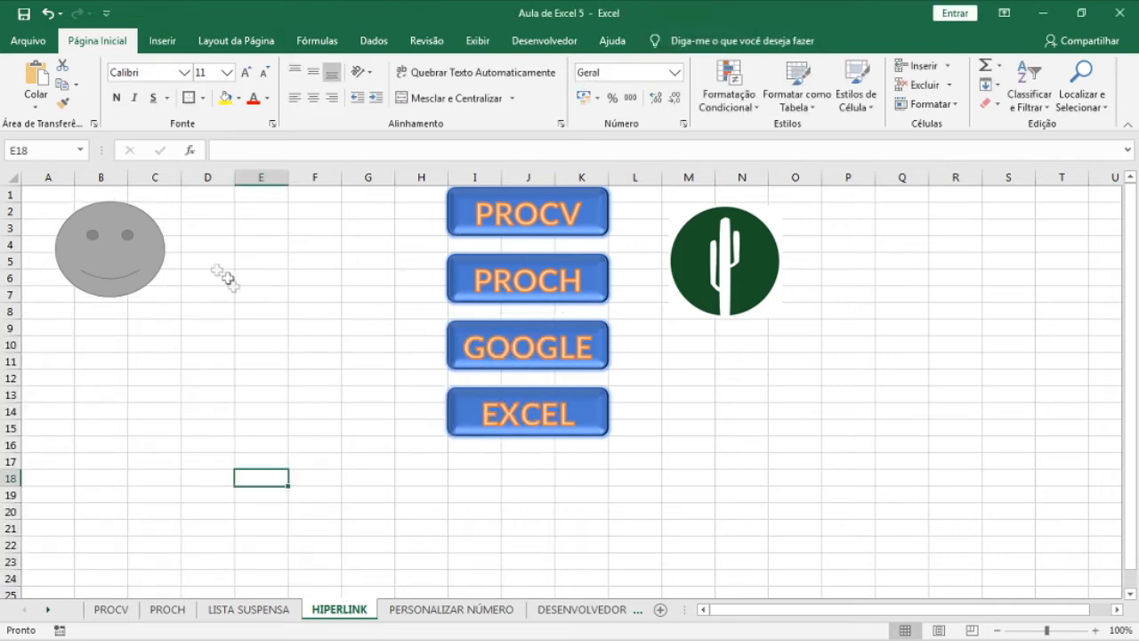
pyautogui.click(108, 275)
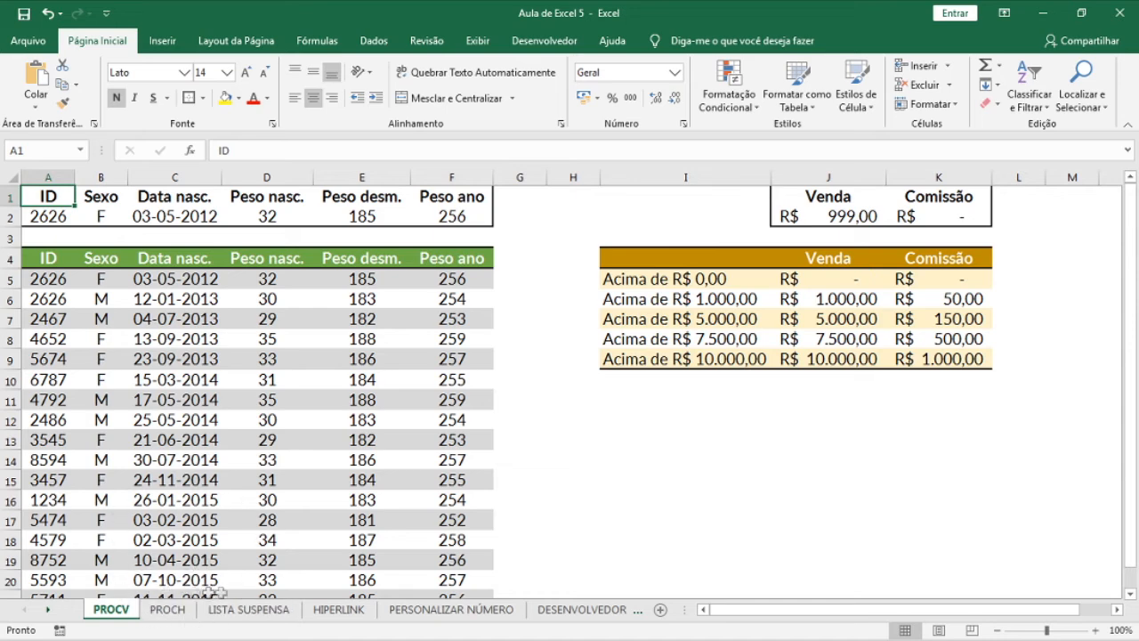
pyautogui.click(331, 614)
pyautogui.click(148, 346)
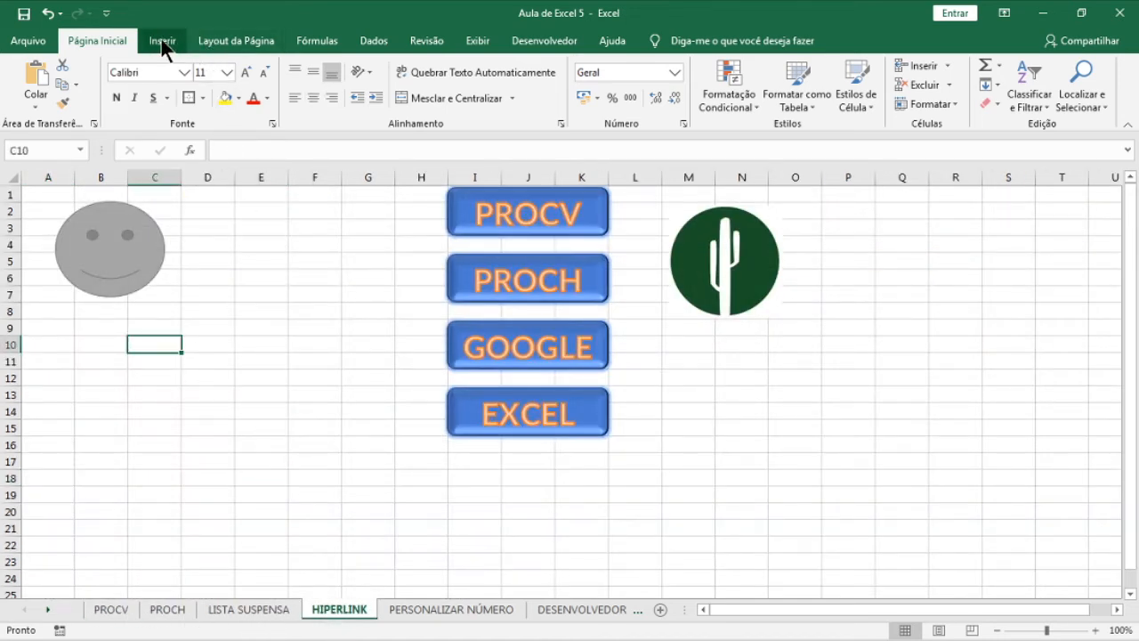
# Draw a lightning bolt about 3.6 cm high and 3.9 cm wide below the smiley face and give it the solid gold style.
pyautogui.click(161, 40)
pyautogui.click(213, 100)
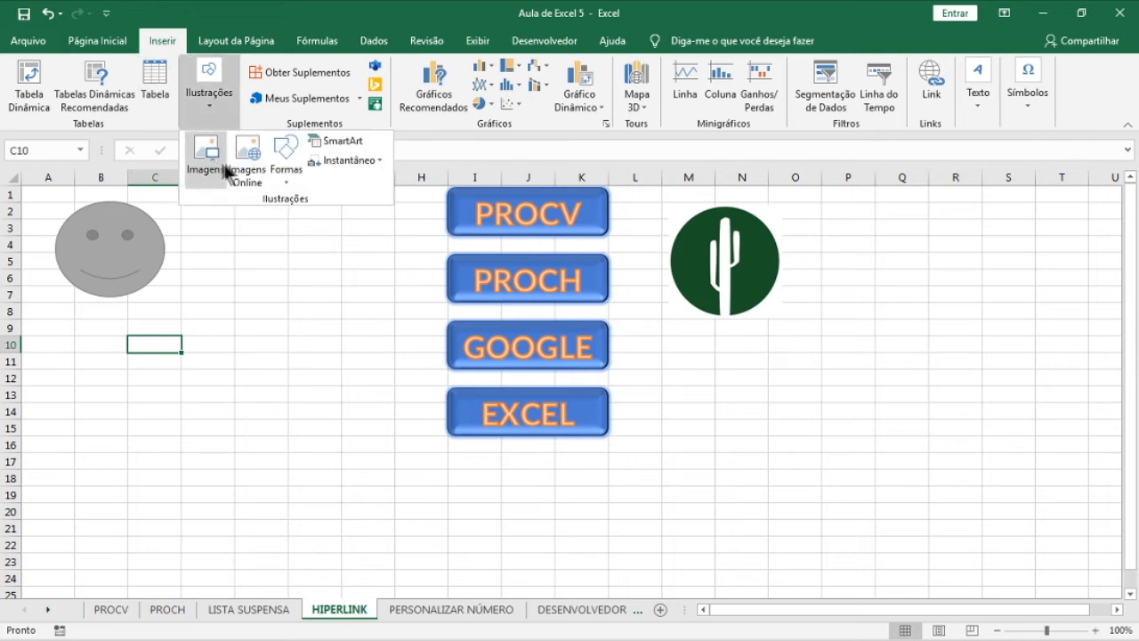
pyautogui.click(283, 165)
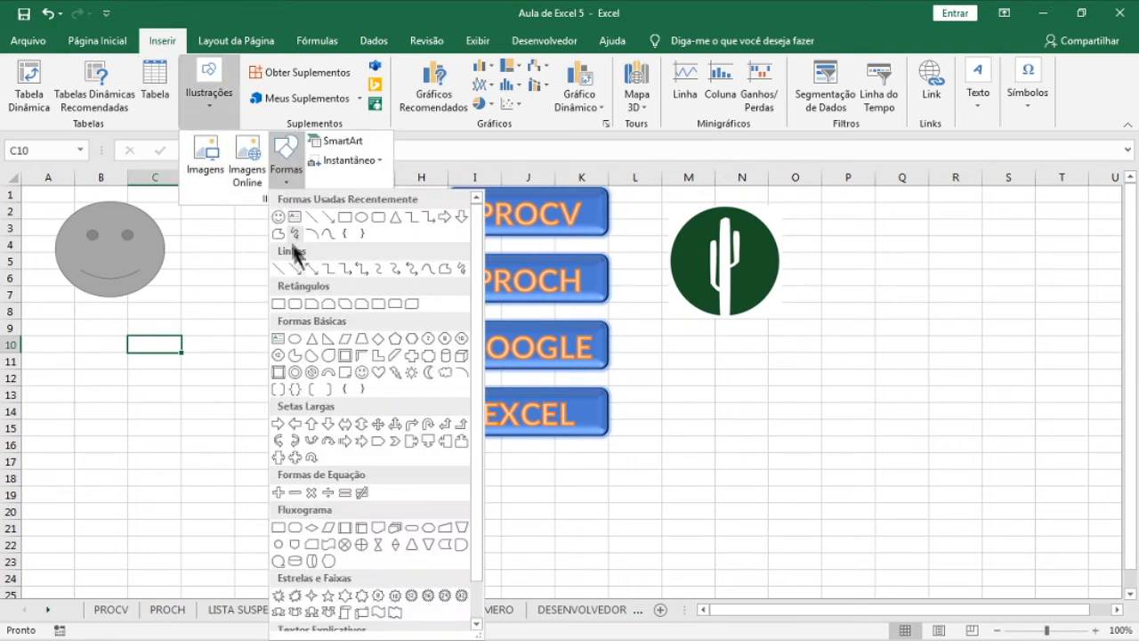
pyautogui.click(394, 371)
pyautogui.moveTo(54, 313); pyautogui.dragTo(174, 428)
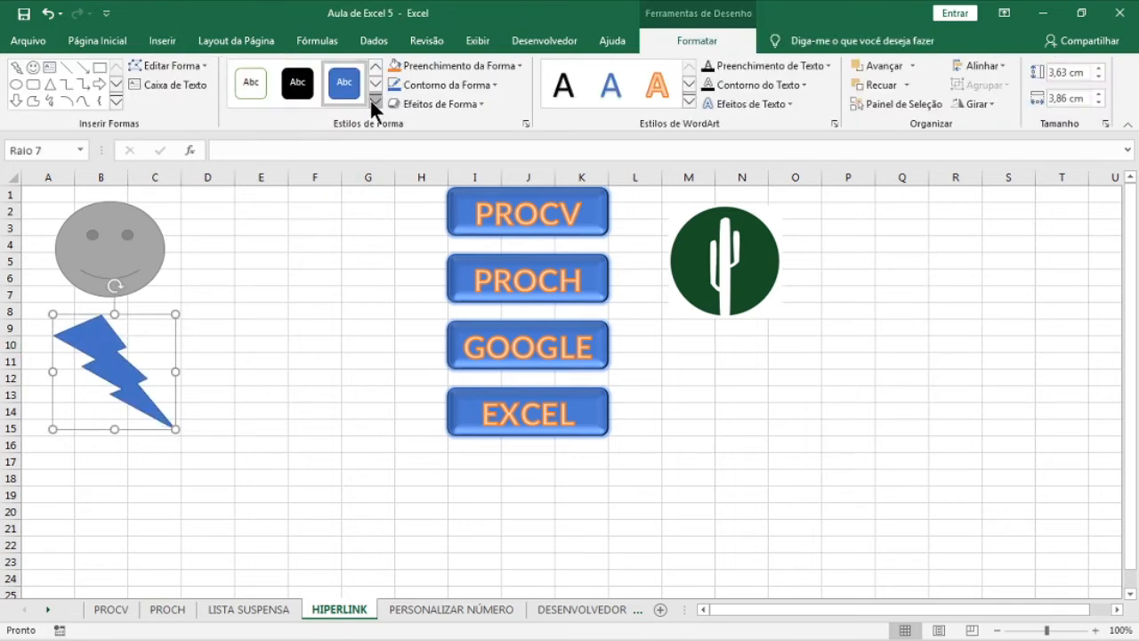
pyautogui.click(374, 102)
pyautogui.click(437, 165)
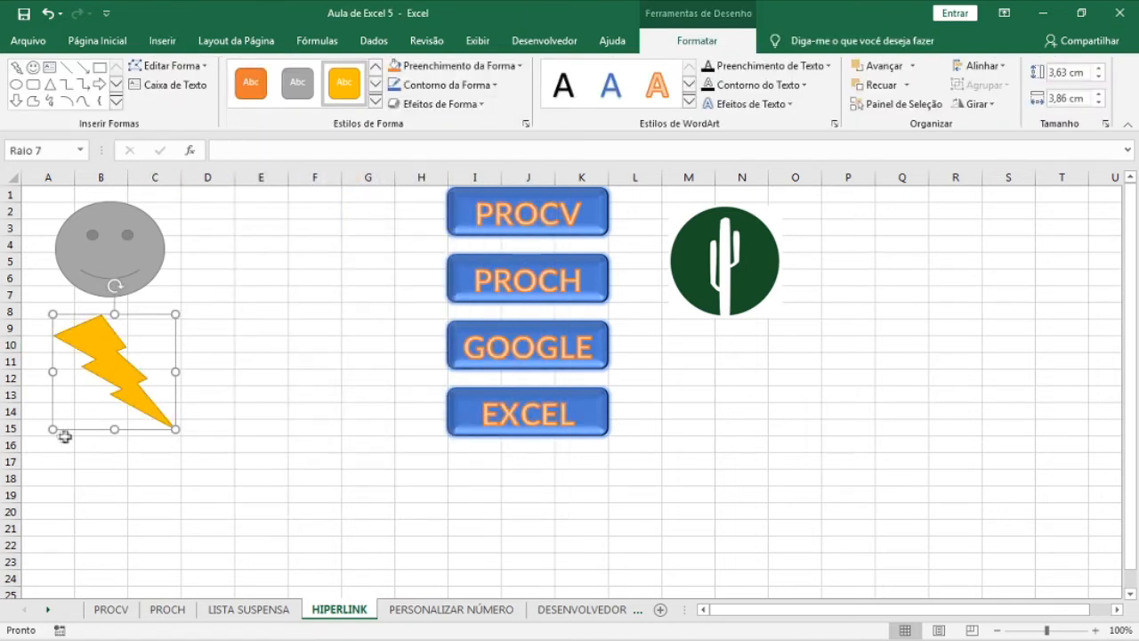
pyautogui.click(132, 477)
# Insert a hyperlink on the lightning bolt that leads to cell A1 of the PROCH sheet in this document.
pyautogui.click(109, 360)
pyautogui.rightClick(108, 360)
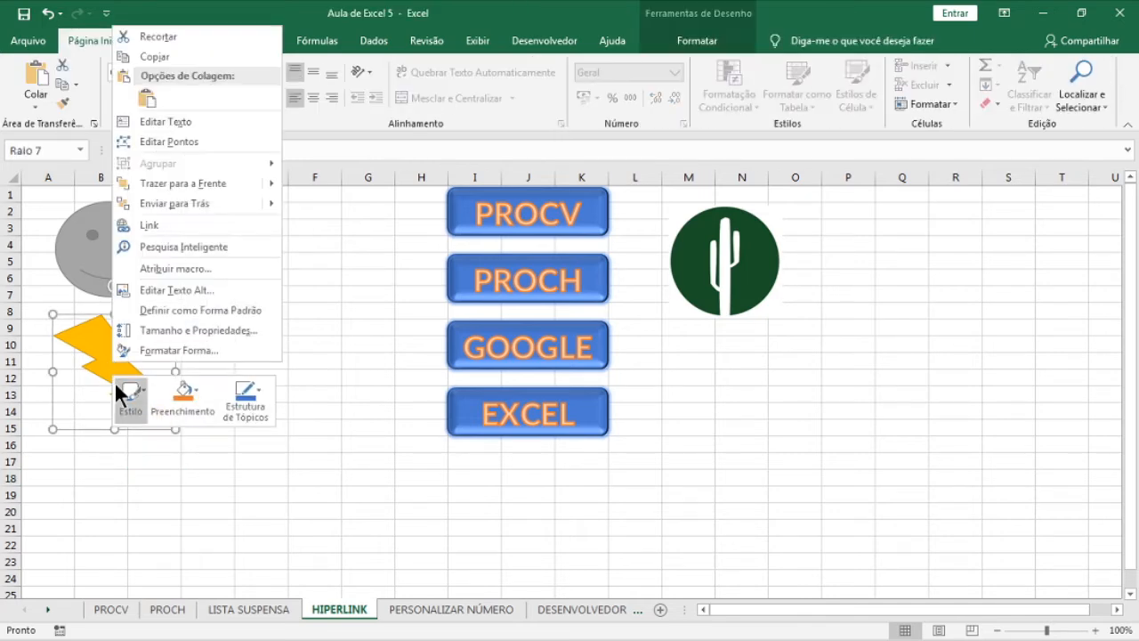
pyautogui.click(168, 224)
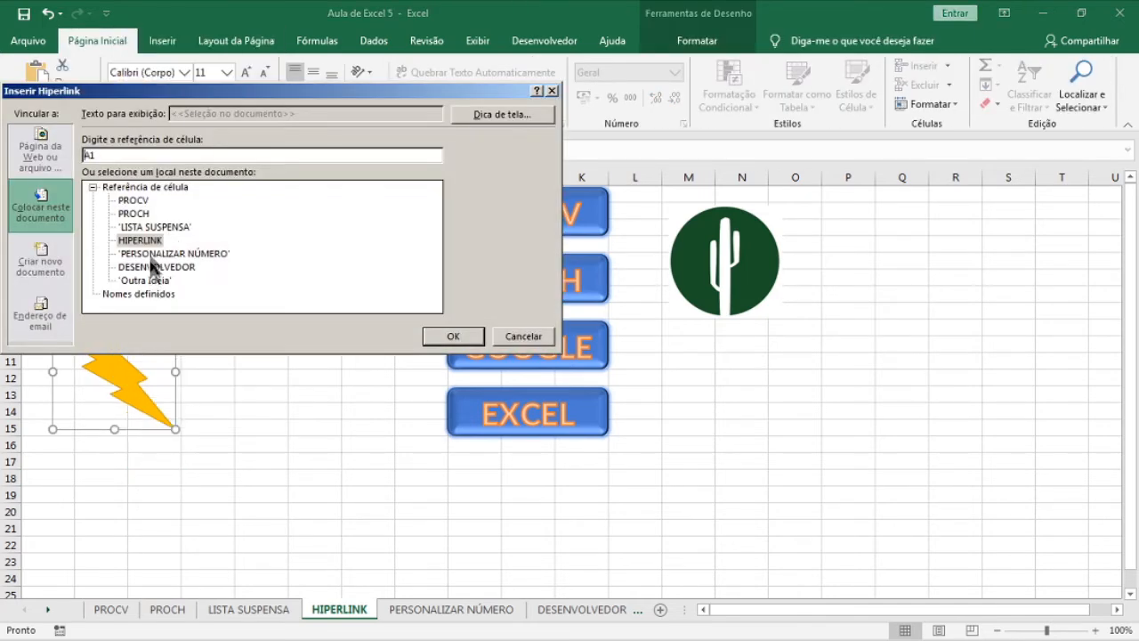
pyautogui.click(133, 215)
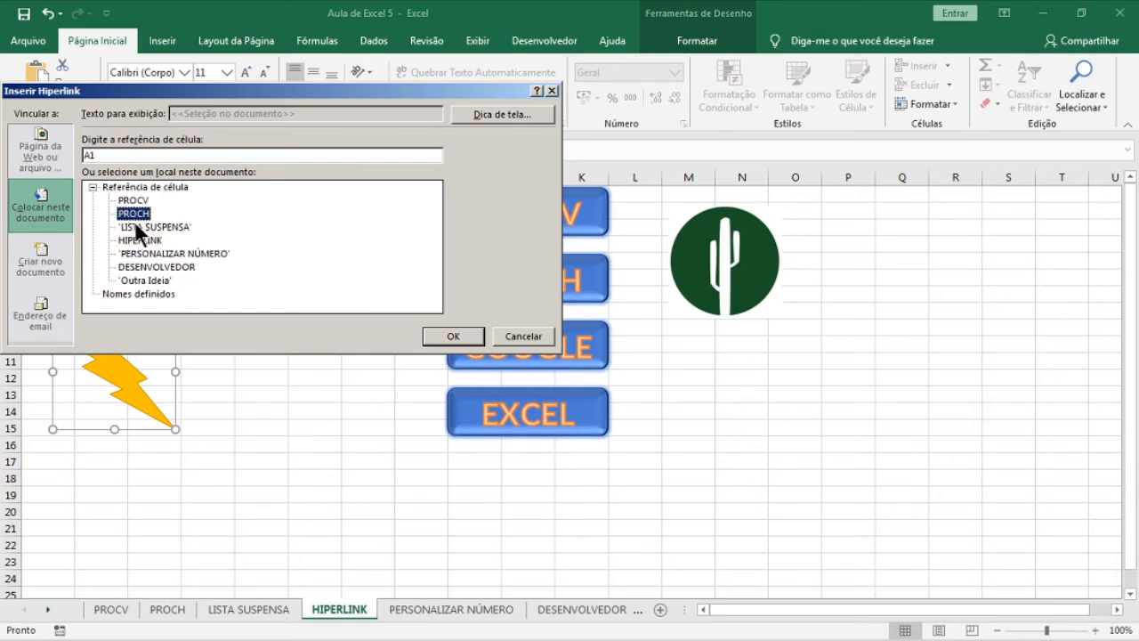
pyautogui.click(442, 337)
# Deselect the lightning bolt, test its link to the PROCH sheet, and return to the HIPERLINK sheet.
pyautogui.click(330, 397)
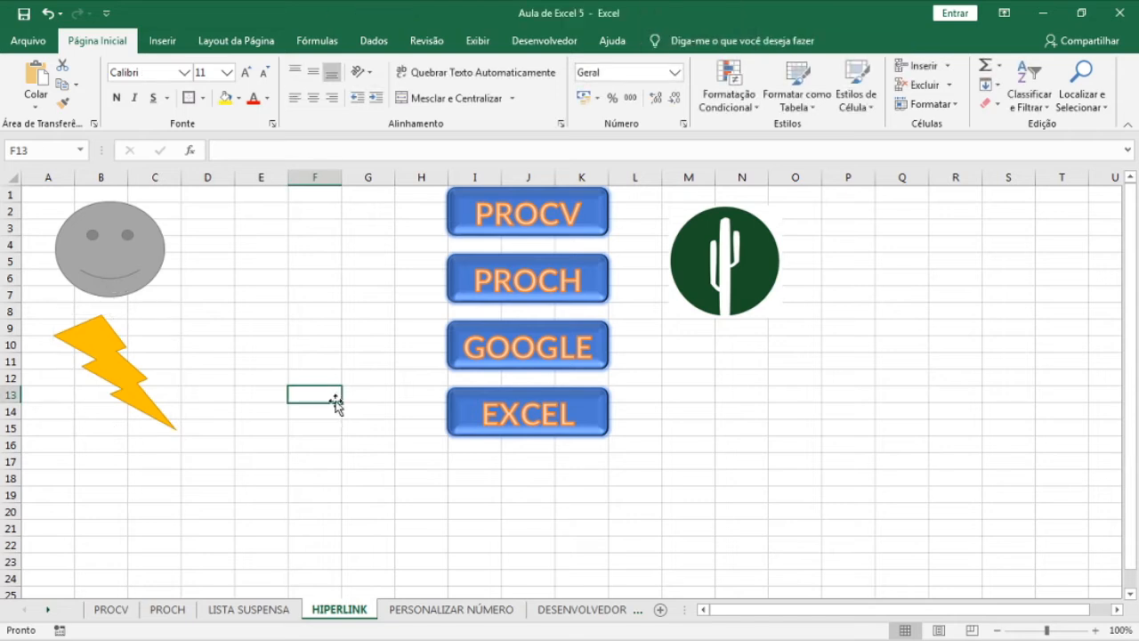
pyautogui.click(103, 341)
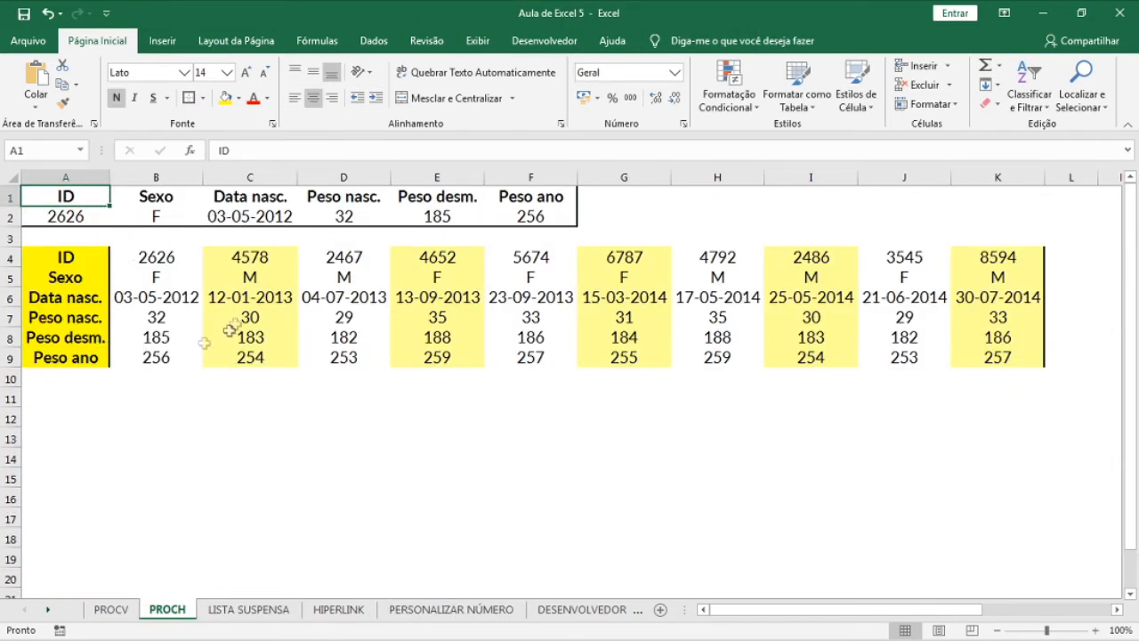
pyautogui.click(323, 612)
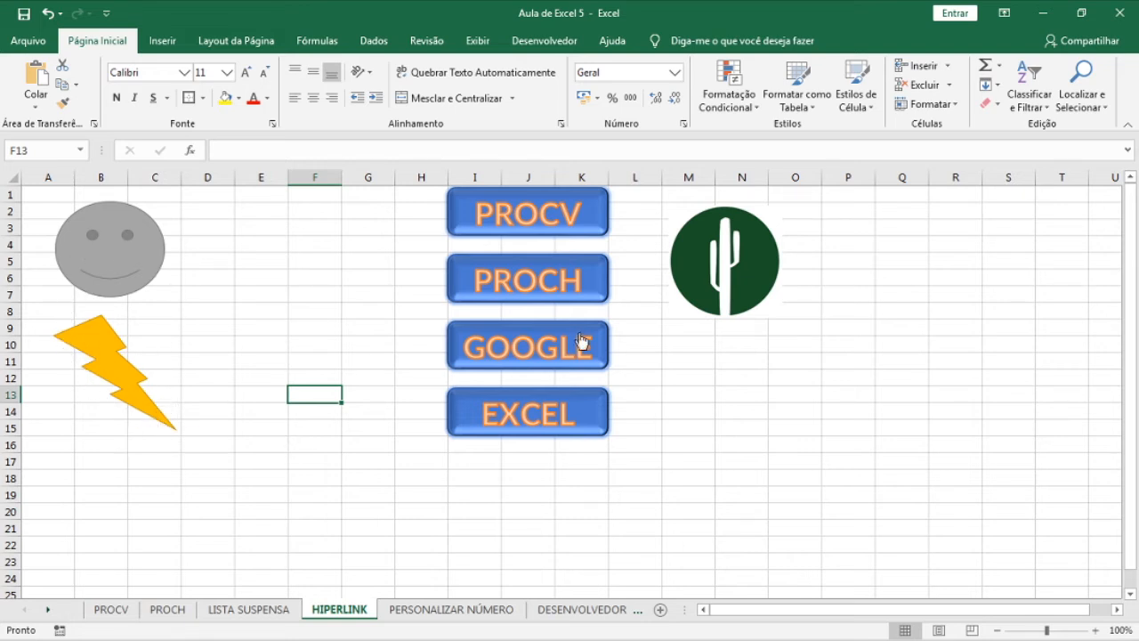
# Draw a sun shape about 2.9 cm high and 3.6 cm wide over columns E to G and apply the solid gold style.
pyautogui.click(162, 40)
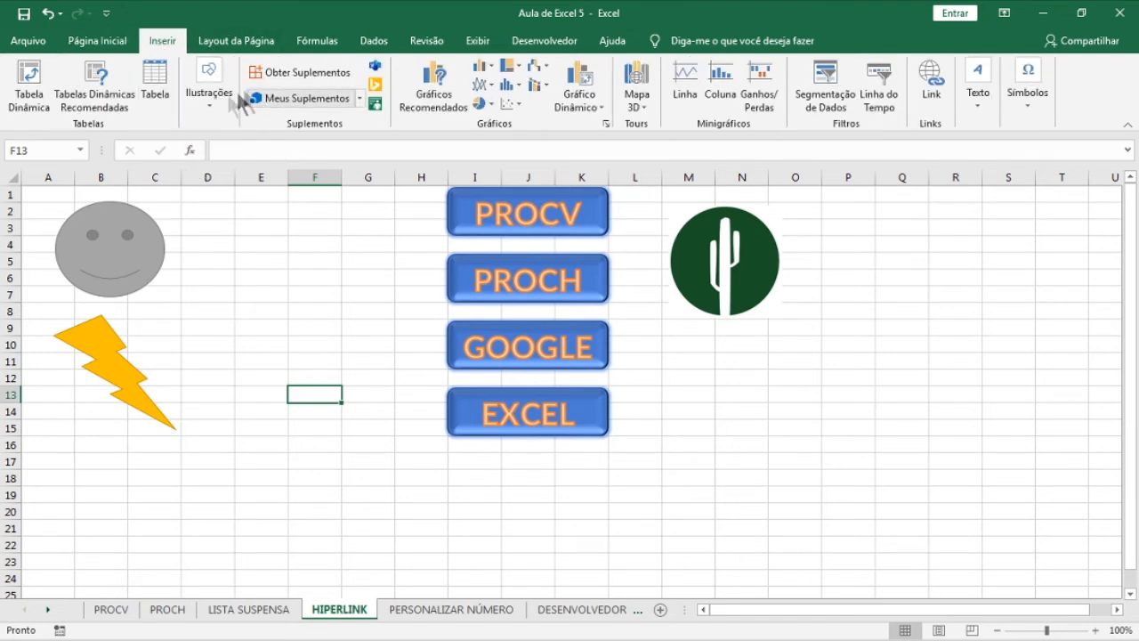
pyautogui.click(233, 100)
pyautogui.click(283, 173)
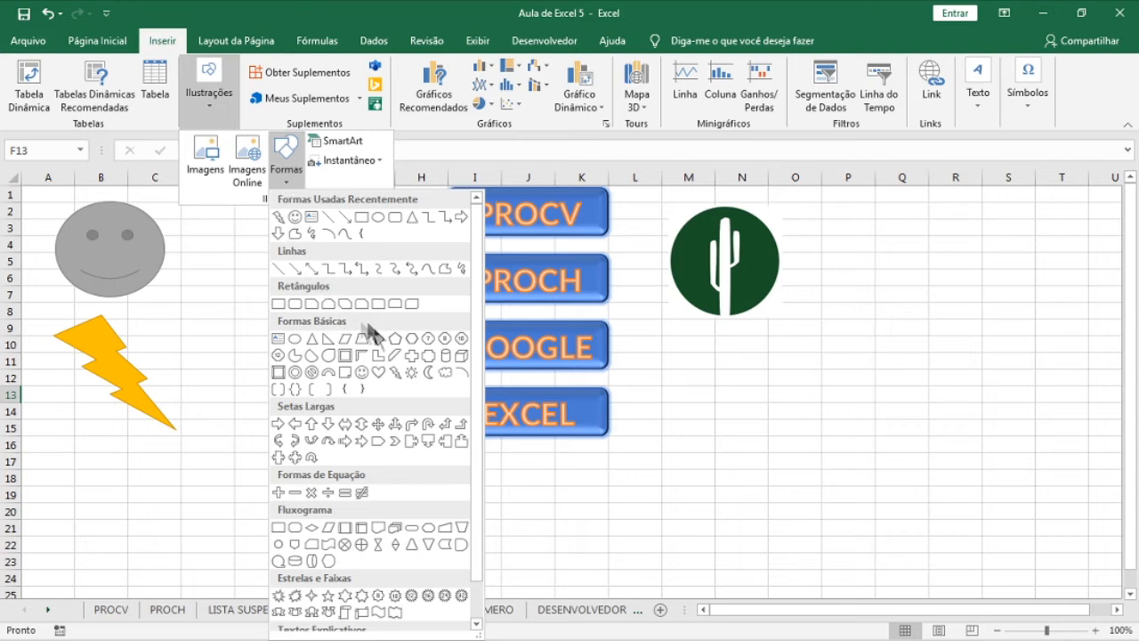
pyautogui.click(411, 372)
pyautogui.moveTo(259, 219); pyautogui.dragTo(372, 312)
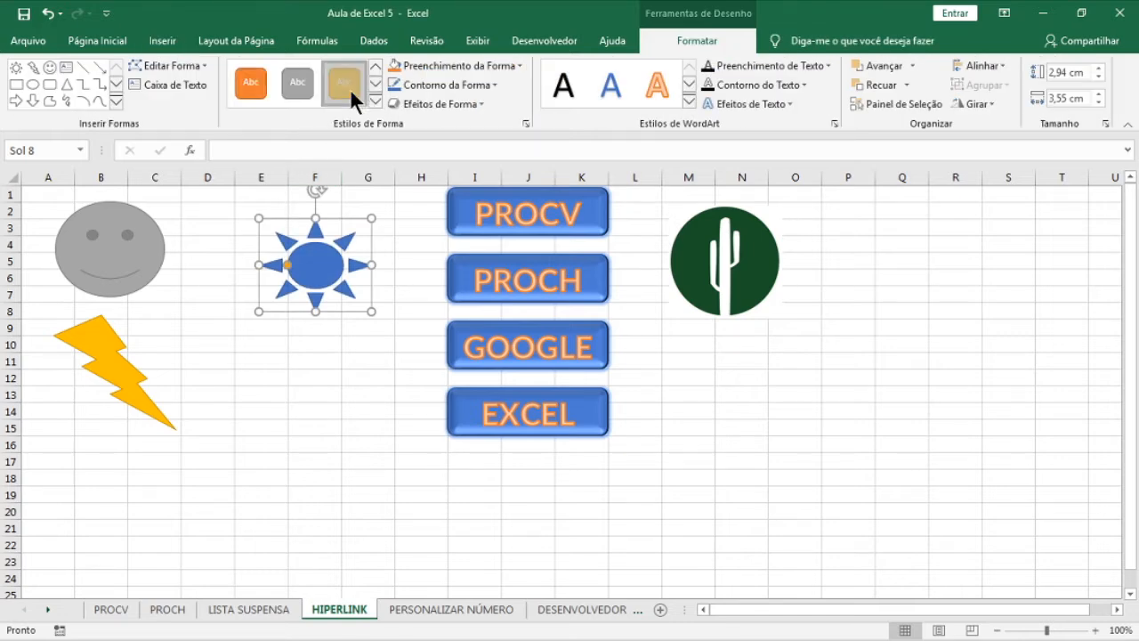
pyautogui.click(346, 84)
pyautogui.click(327, 374)
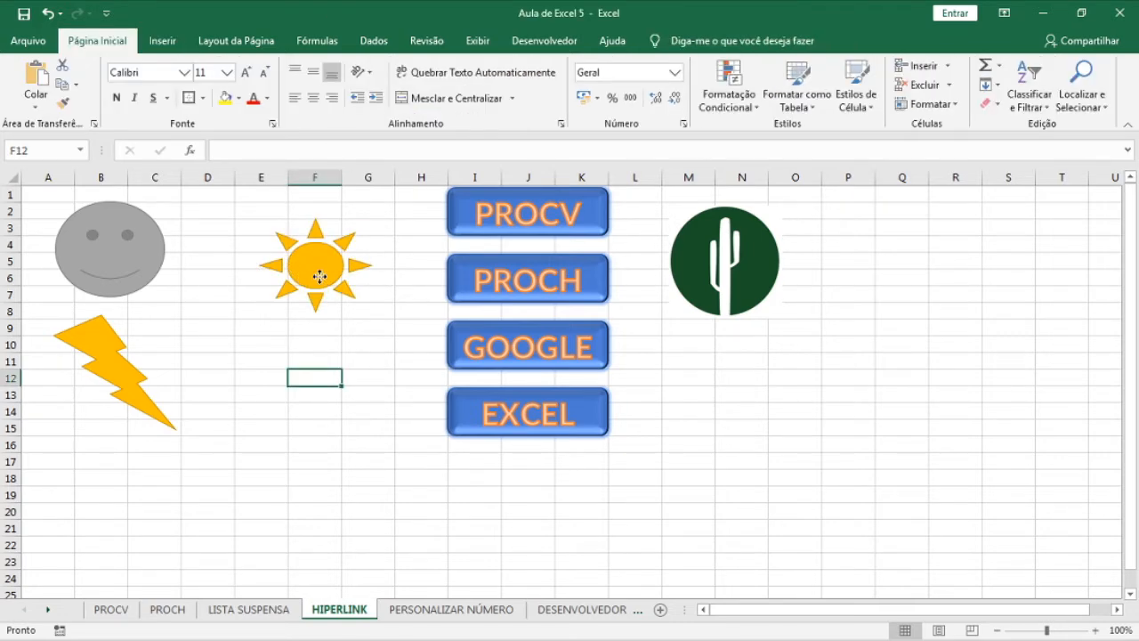
pyautogui.rightClick(320, 278)
pyautogui.click(397, 472)
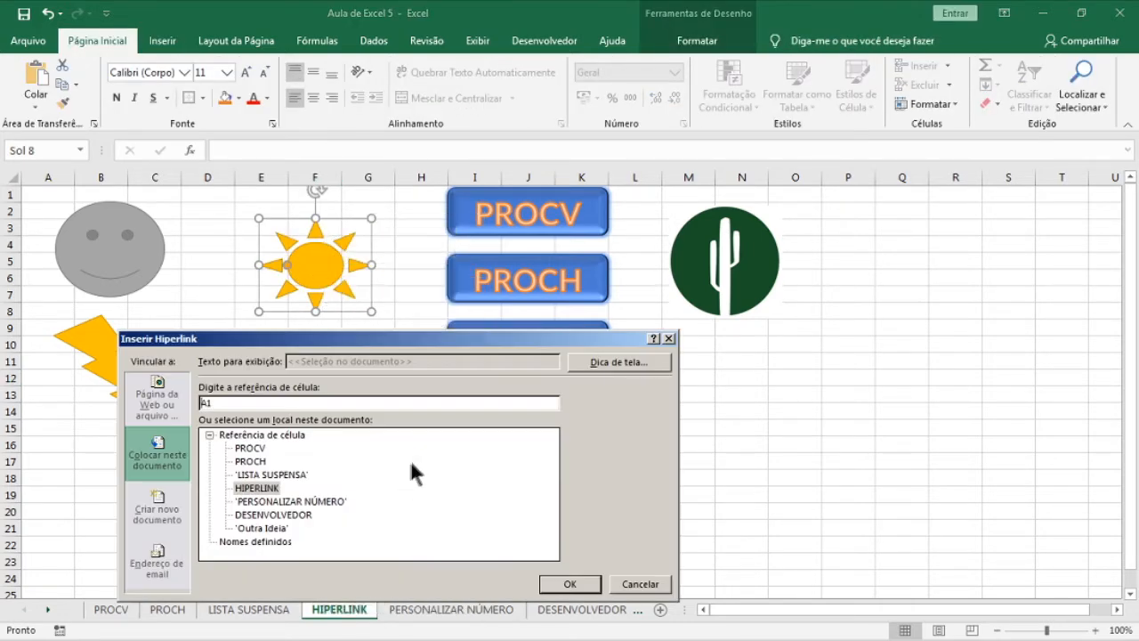
pyautogui.click(171, 405)
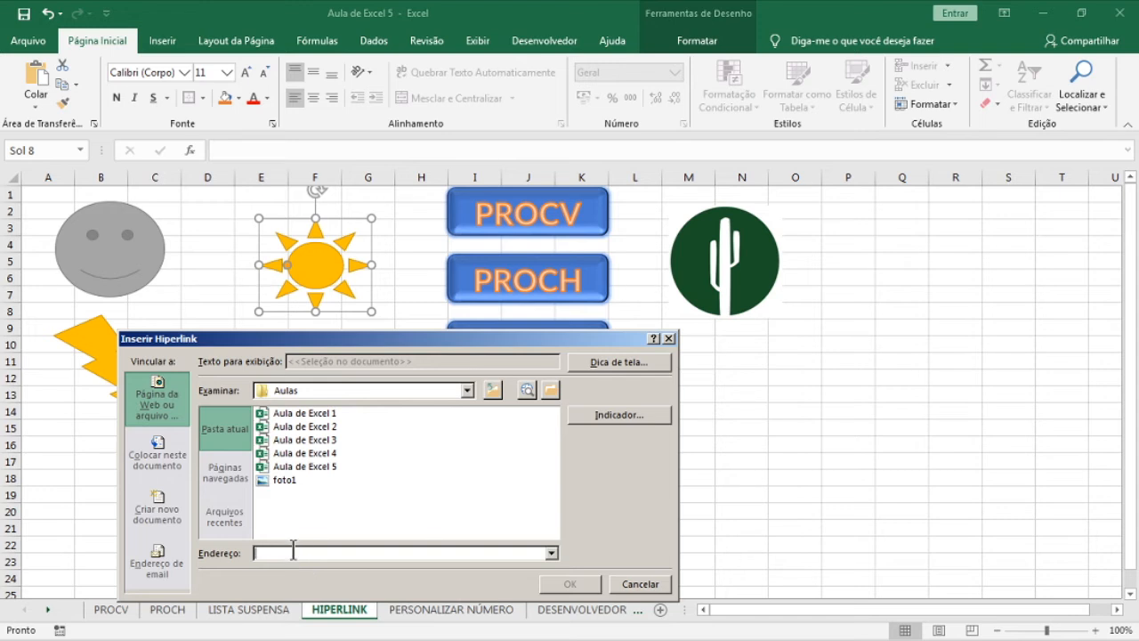
pyautogui.write('www')
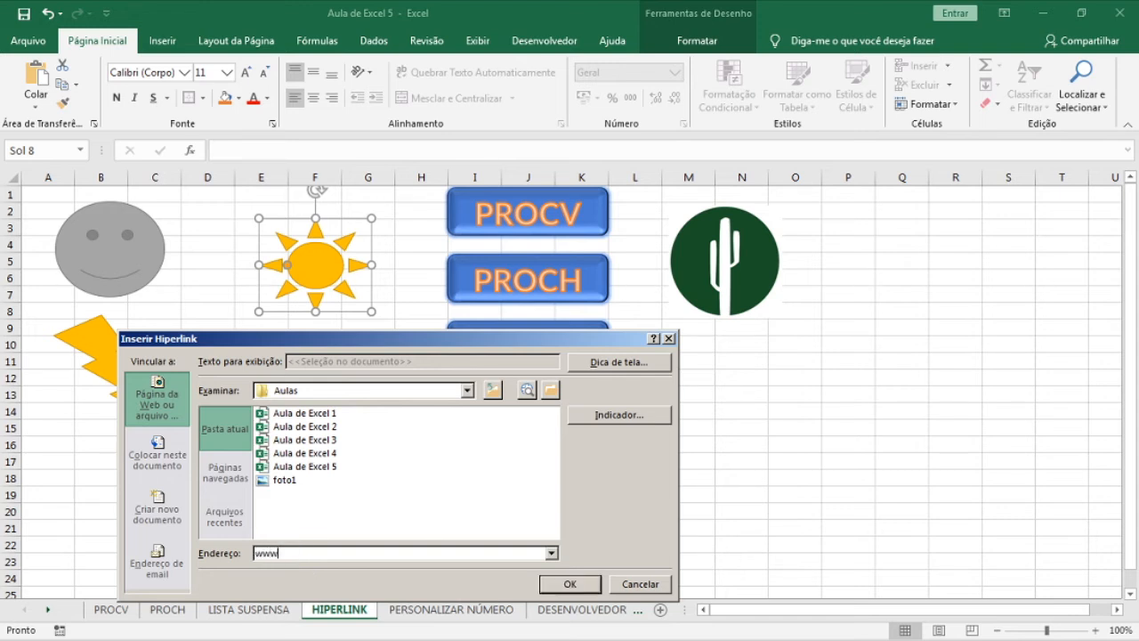
pyautogui.write('.google.com.br')
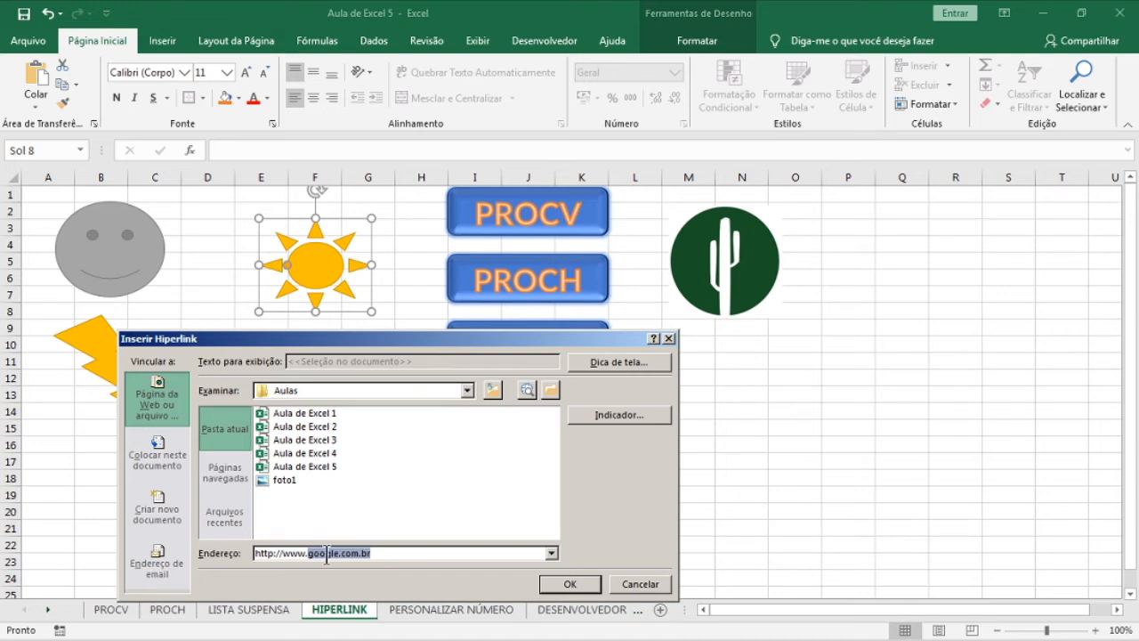
pyautogui.click(383, 555)
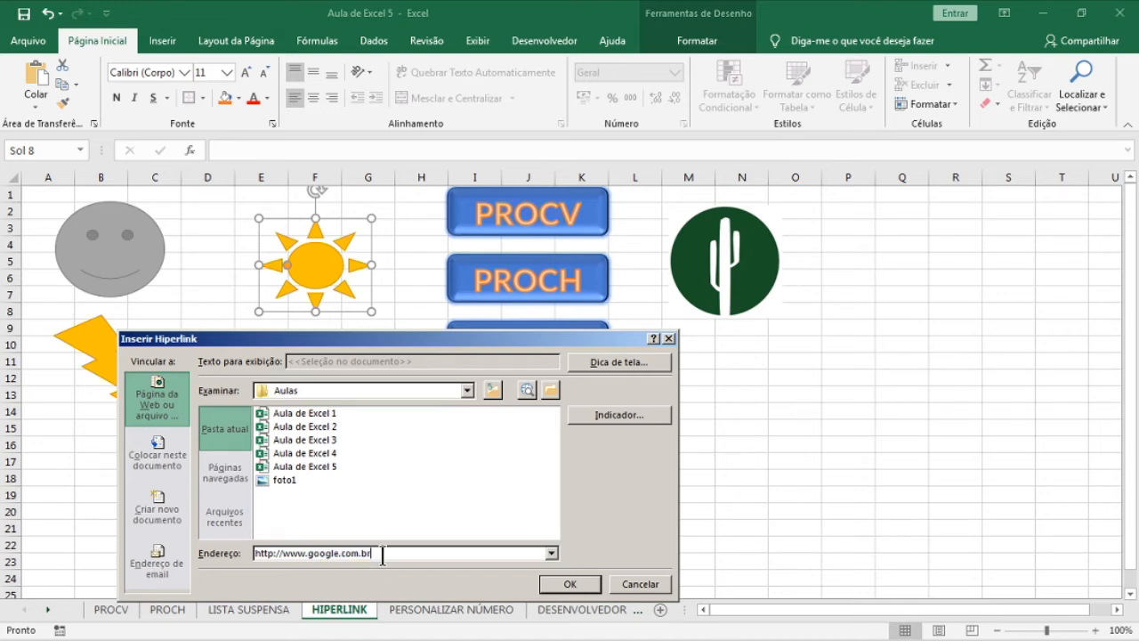
pyautogui.click(583, 579)
# Deselect the sun shape, test its link to Google in the browser, and switch back to Excel.
pyautogui.click(326, 482)
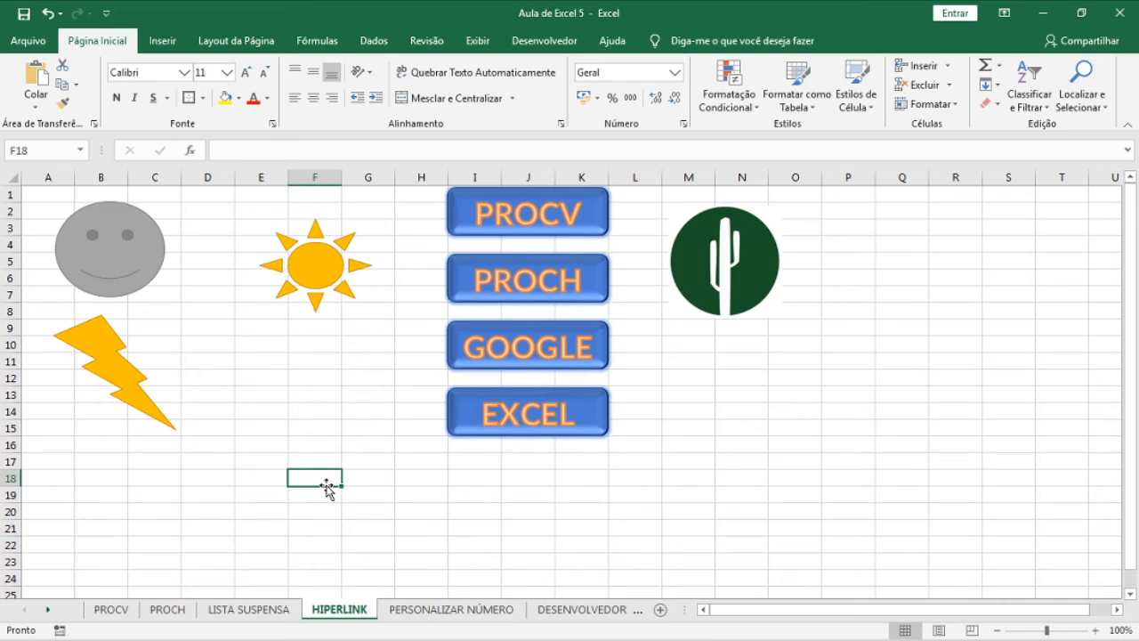
pyautogui.click(326, 269)
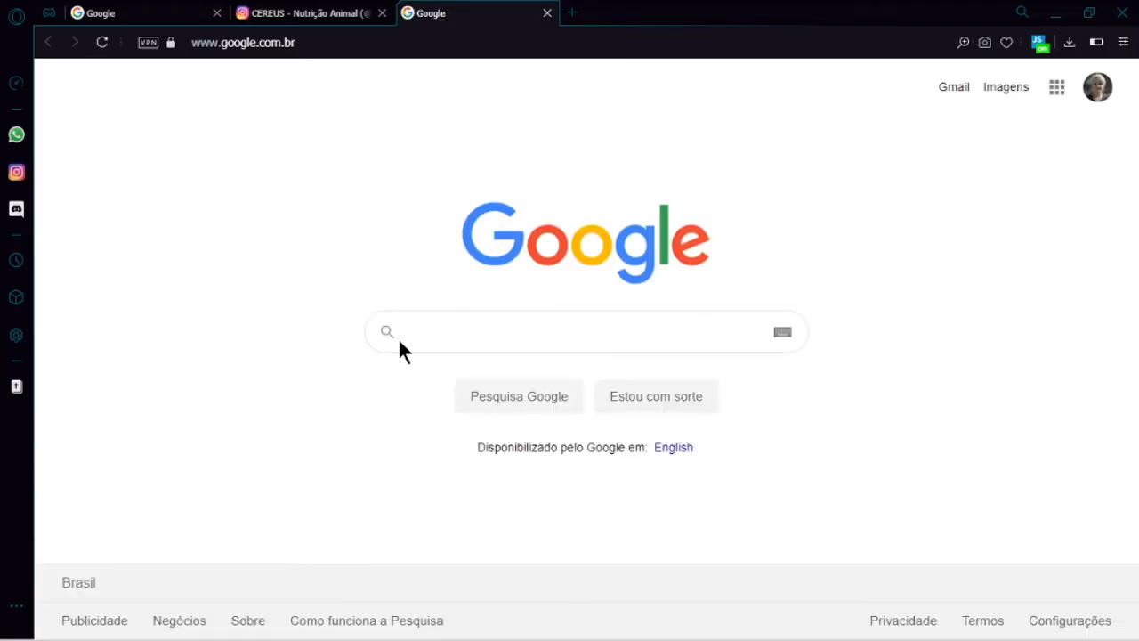
pyautogui.hotkey('alt', 'Tab')
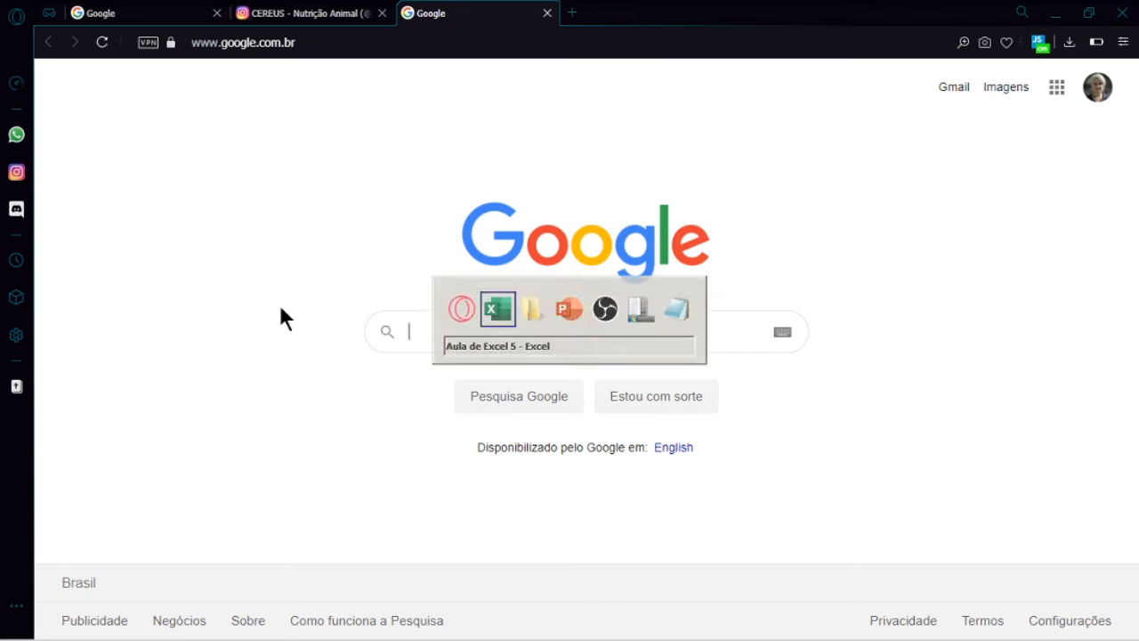
pyautogui.click(307, 360)
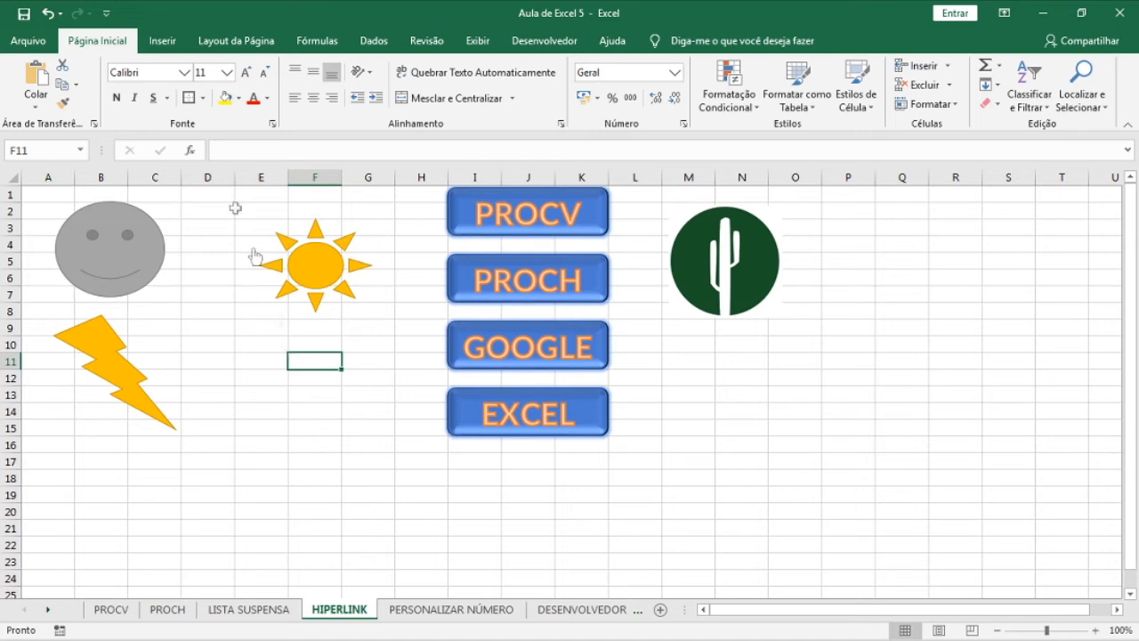
# Draw a heart shape about 2.7 cm high and 3.1 cm wide below the sun.
pyautogui.click(169, 40)
pyautogui.click(214, 98)
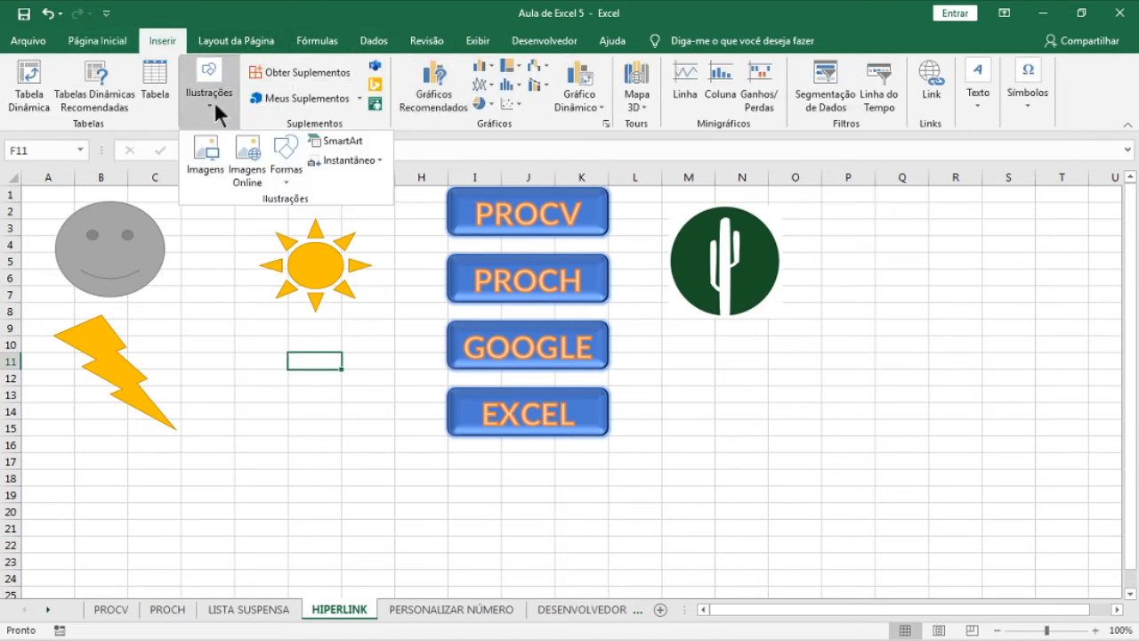
pyautogui.click(287, 174)
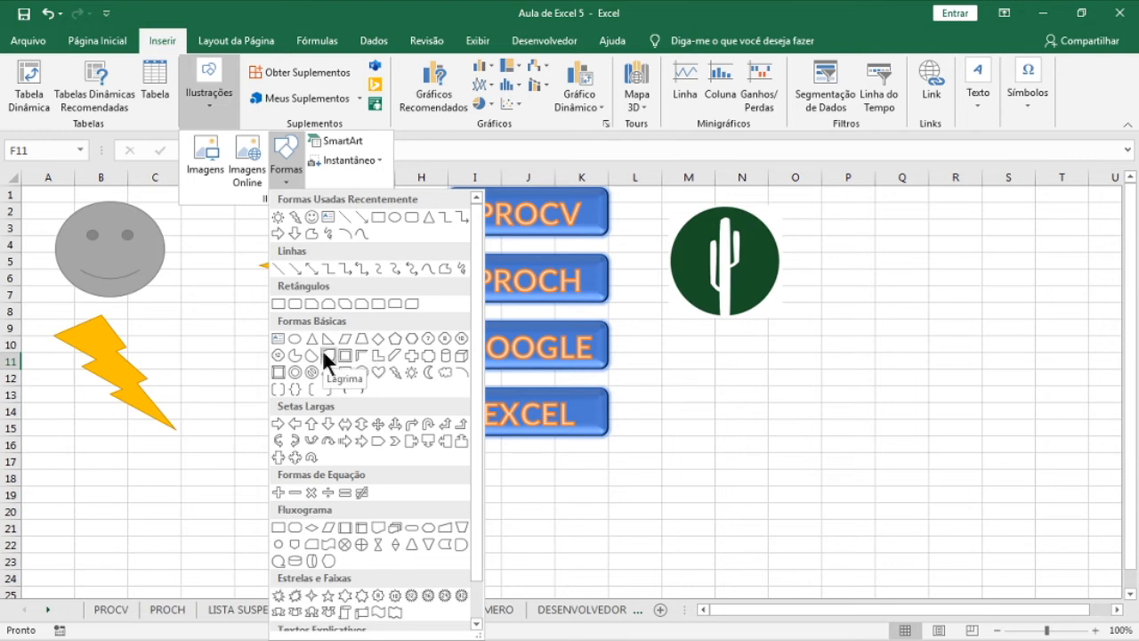
pyautogui.click(378, 370)
pyautogui.moveTo(279, 338)
pyautogui.mouseDown()
pyautogui.moveTo(331, 395)
pyautogui.moveTo(381, 425)
pyautogui.mouseUp()
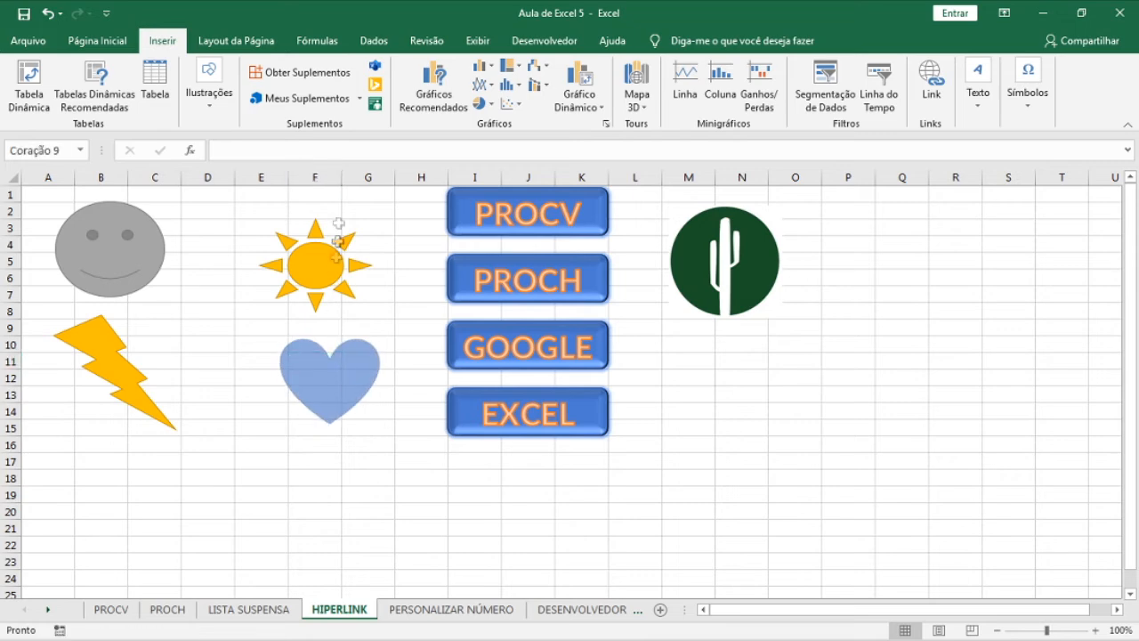
# Apply the solid orange light-outline theme style to the heart and deselect it.
pyautogui.click(374, 85)
pyautogui.click(374, 86)
pyautogui.click(373, 86)
pyautogui.click(374, 104)
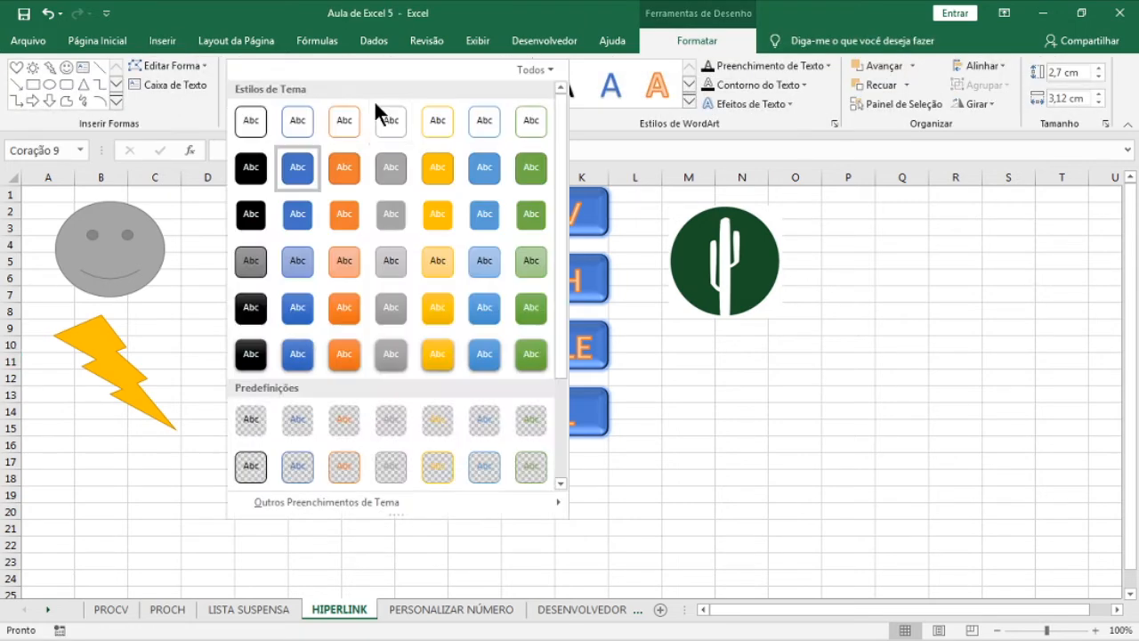
pyautogui.click(355, 212)
pyautogui.click(330, 468)
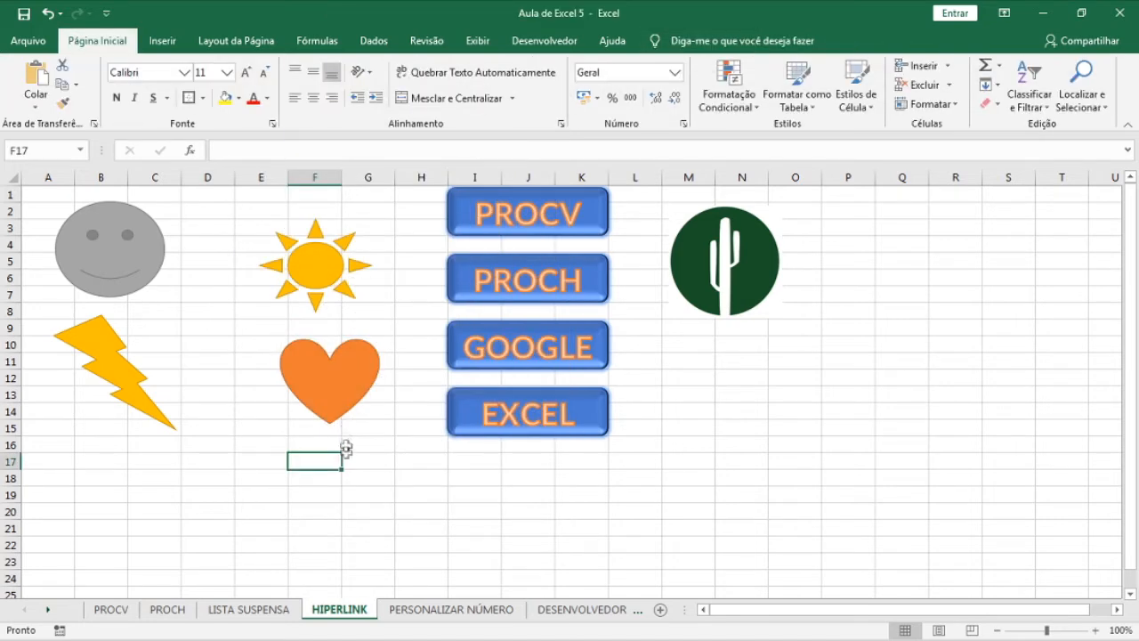
# Insert a hyperlink on the heart shape that leads to the Aulas folder inside the EXCEL folder.
pyautogui.click(318, 373)
pyautogui.rightClick(318, 374)
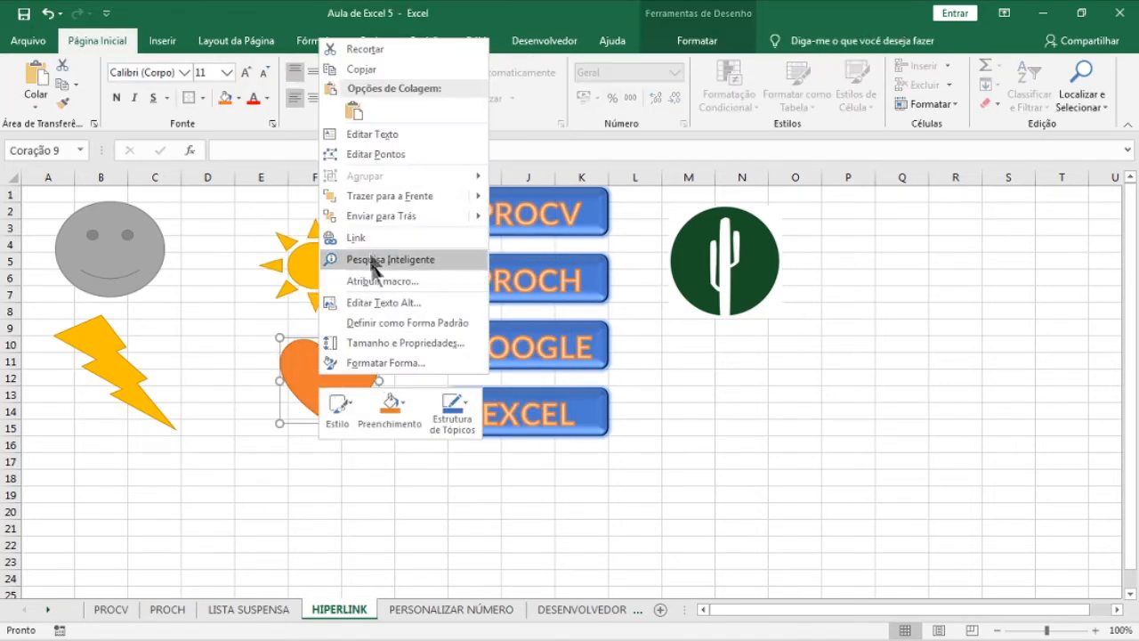
pyautogui.click(372, 229)
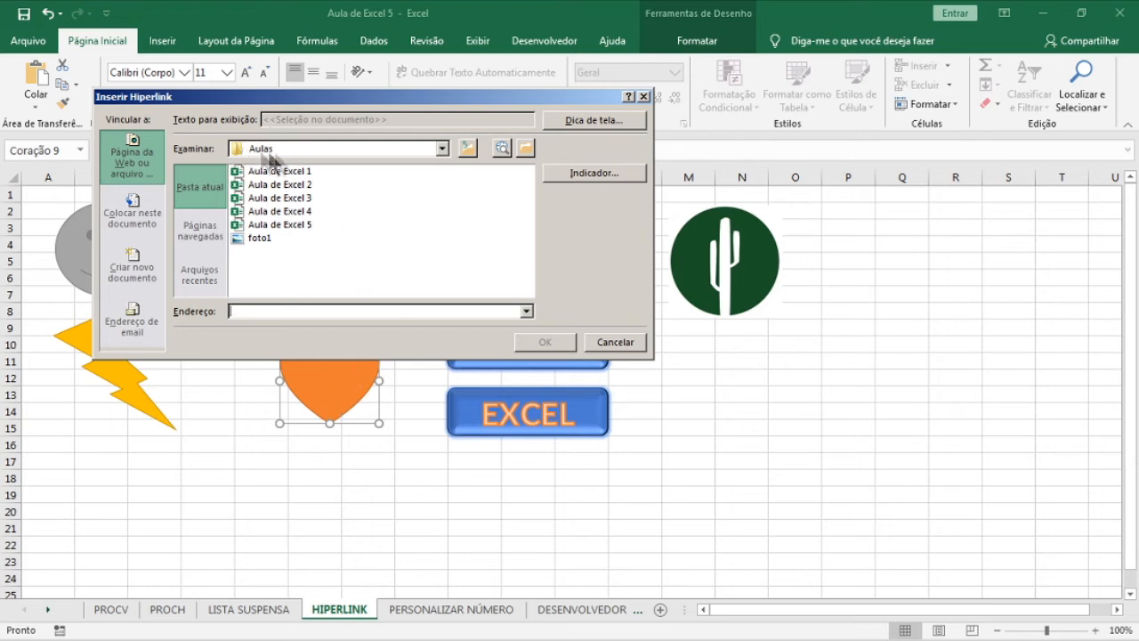
pyautogui.click(389, 145)
pyautogui.click(319, 258)
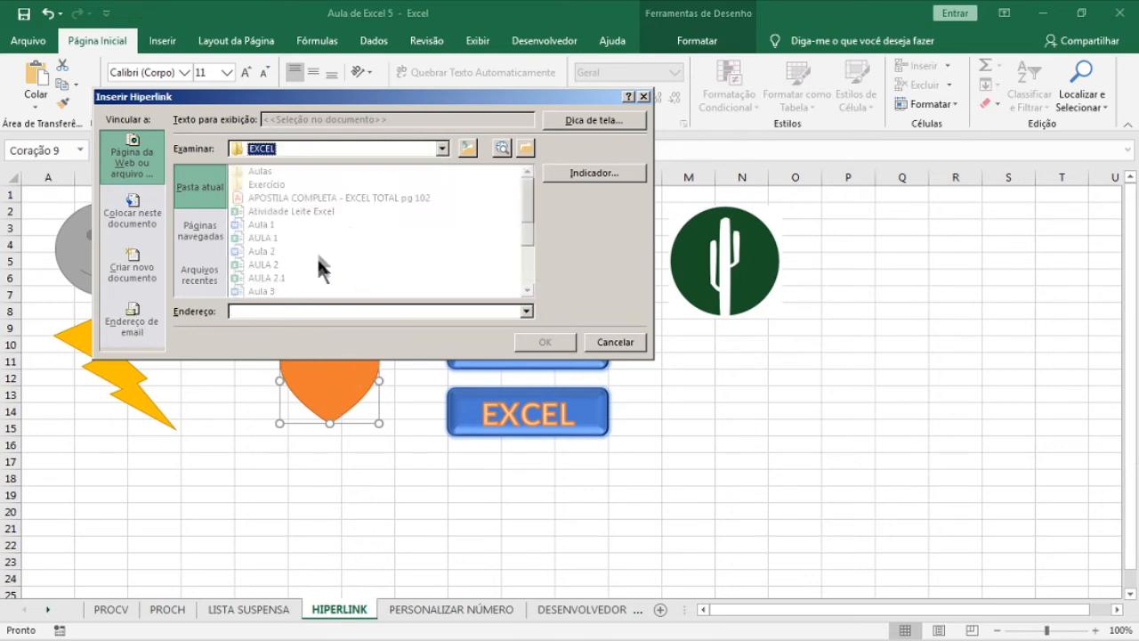
pyautogui.click(256, 171)
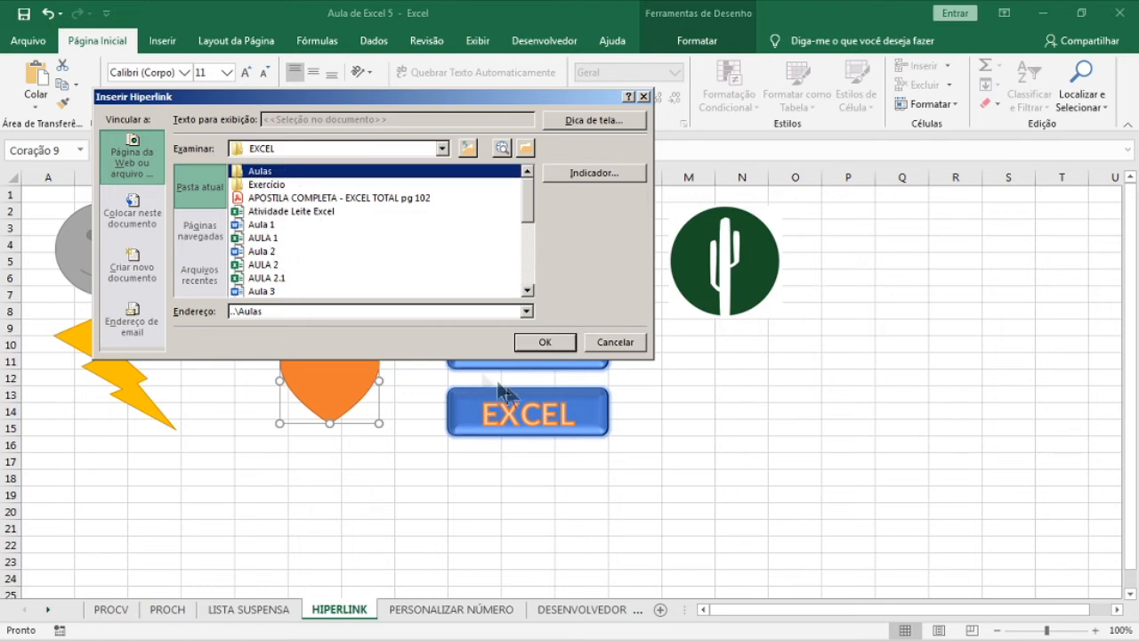
pyautogui.click(544, 343)
# Deselect the heart shape, test its link to the Aulas folder, and return to the HIPERLINK sheet.
pyautogui.click(365, 446)
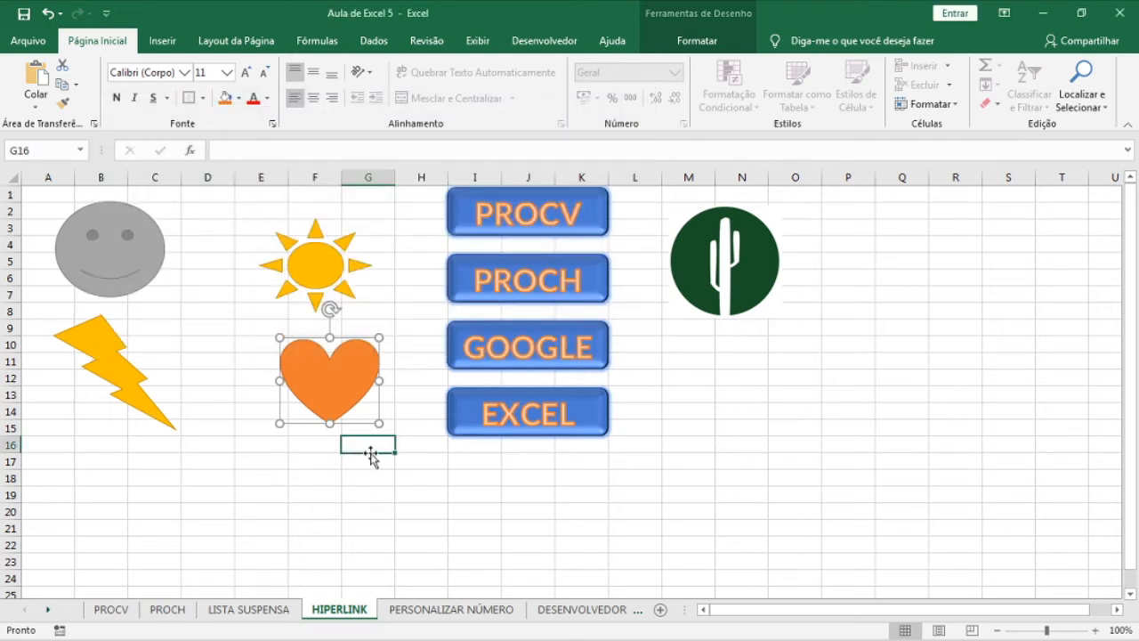
pyautogui.click(326, 380)
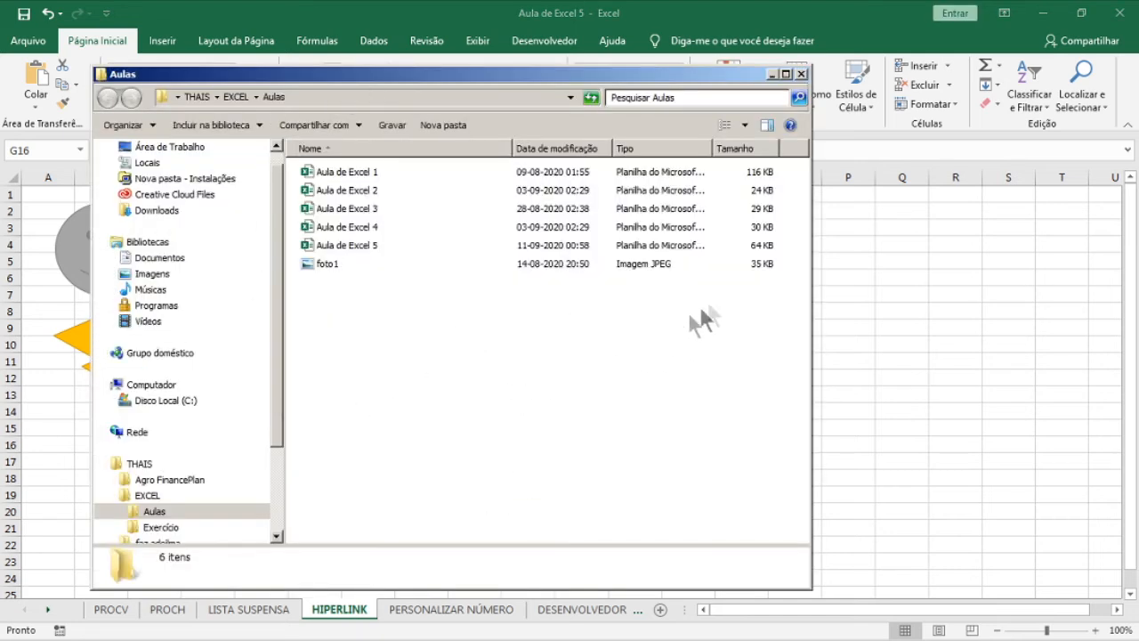
pyautogui.click(824, 277)
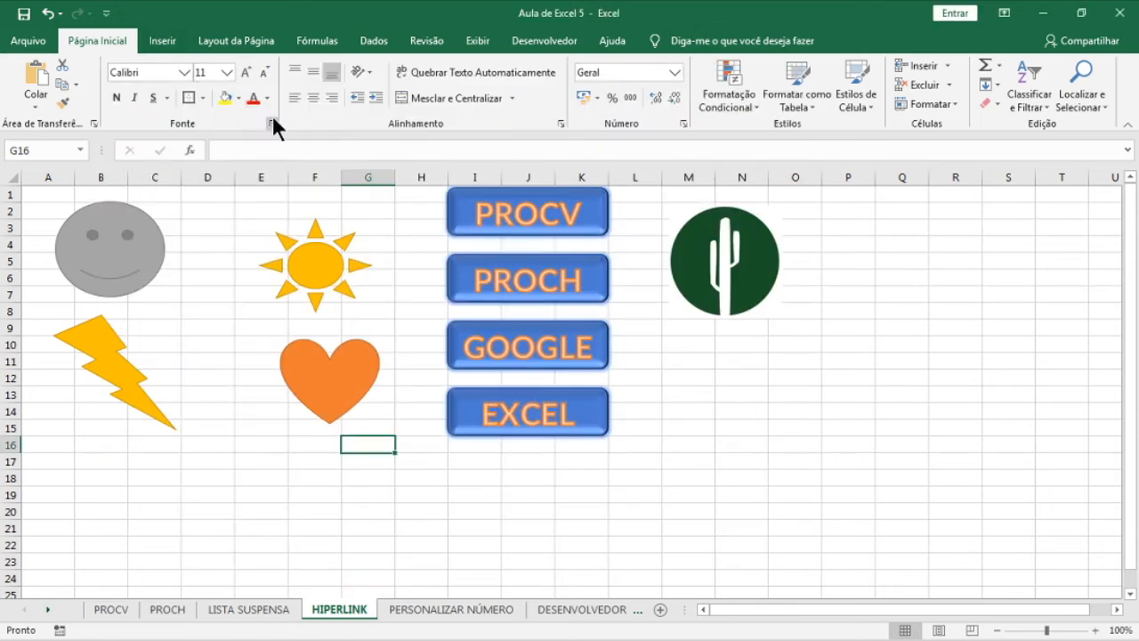
# Insert the picture foto1 from the Aulas folder inside EXCEL into the HIPERLINK sheet.
pyautogui.click(160, 40)
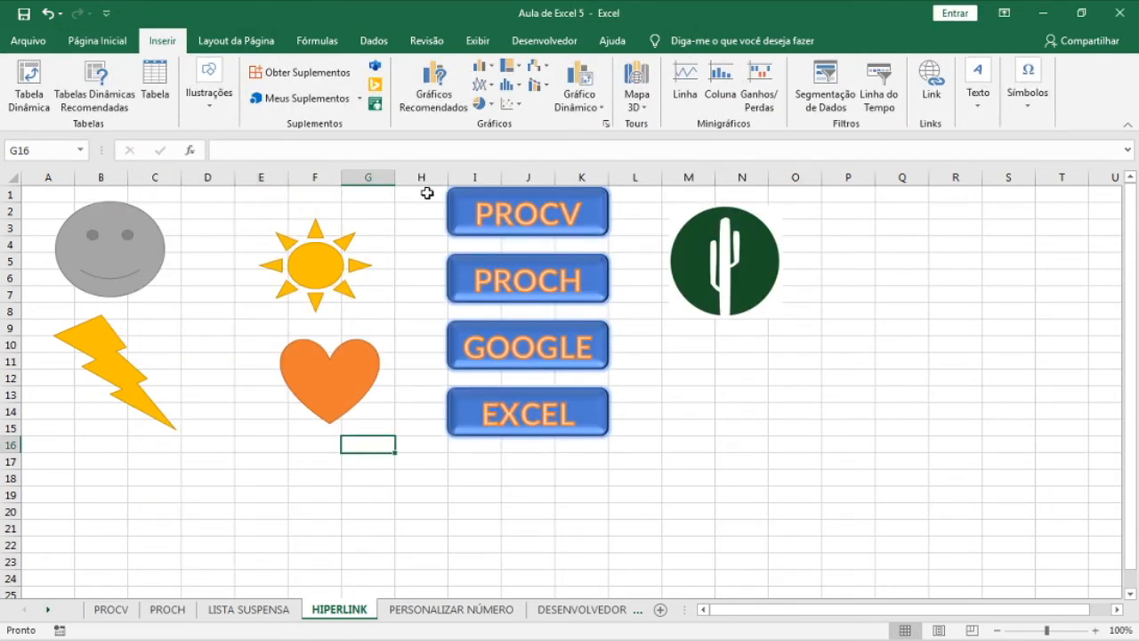
pyautogui.click(208, 100)
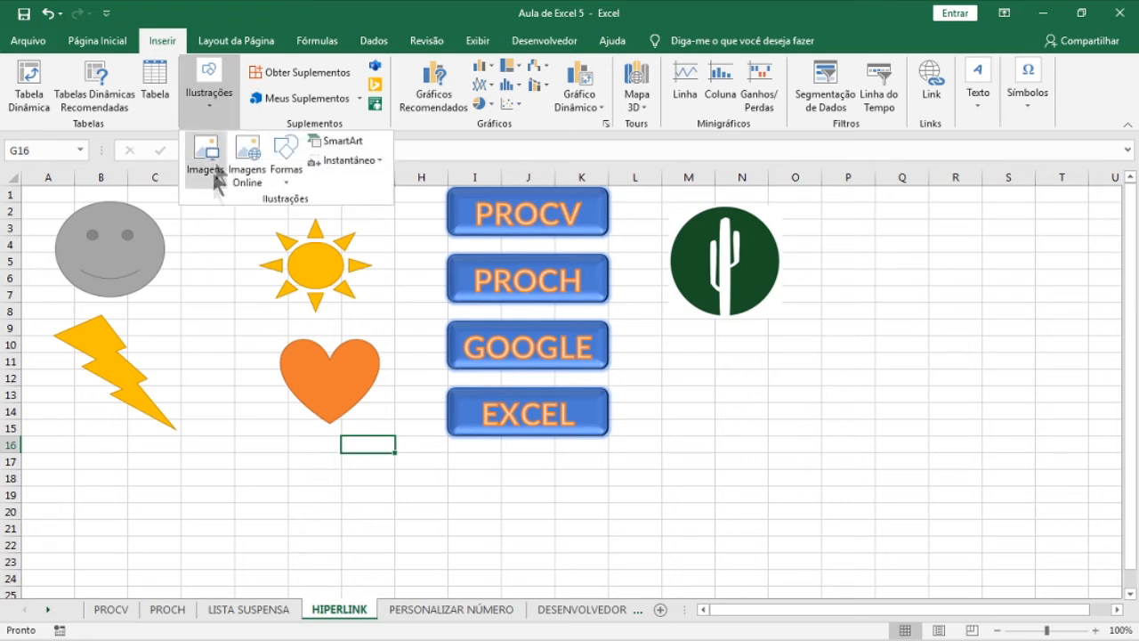
pyautogui.click(206, 169)
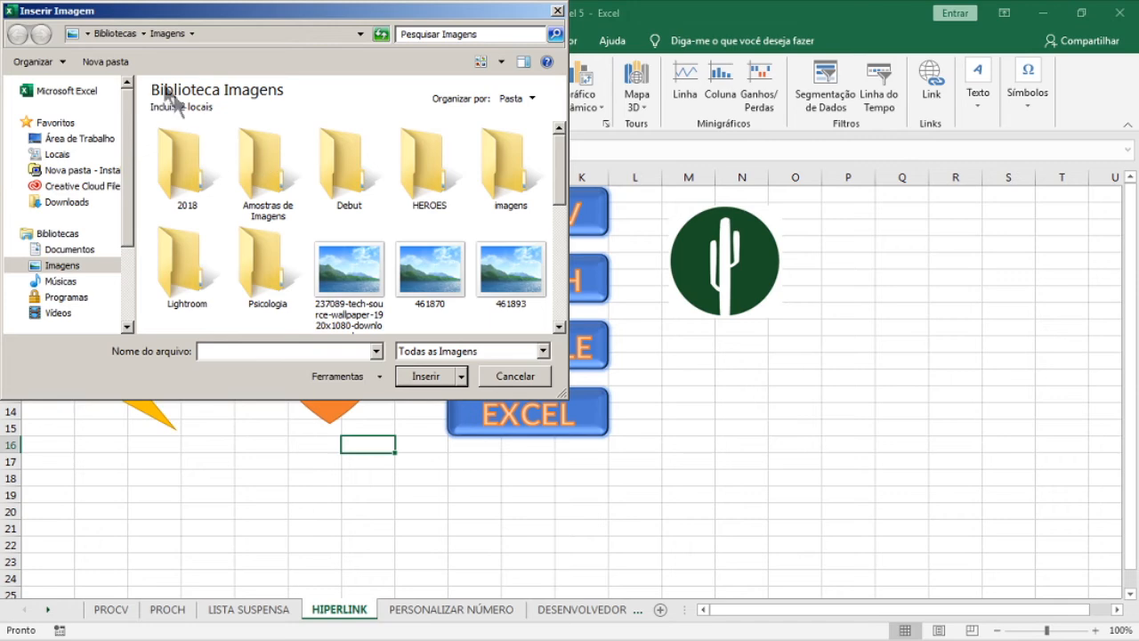
pyautogui.click(76, 140)
pyautogui.scroll(-5, 383, 258)
pyautogui.doubleClick(419, 258)
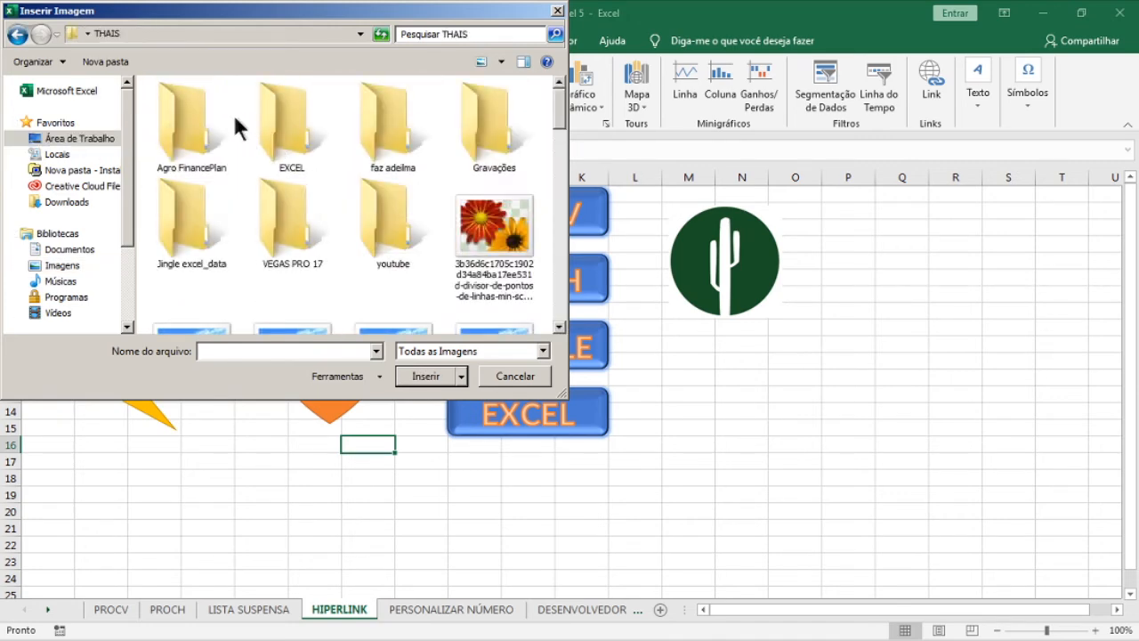
pyautogui.doubleClick(285, 121)
pyautogui.doubleClick(218, 129)
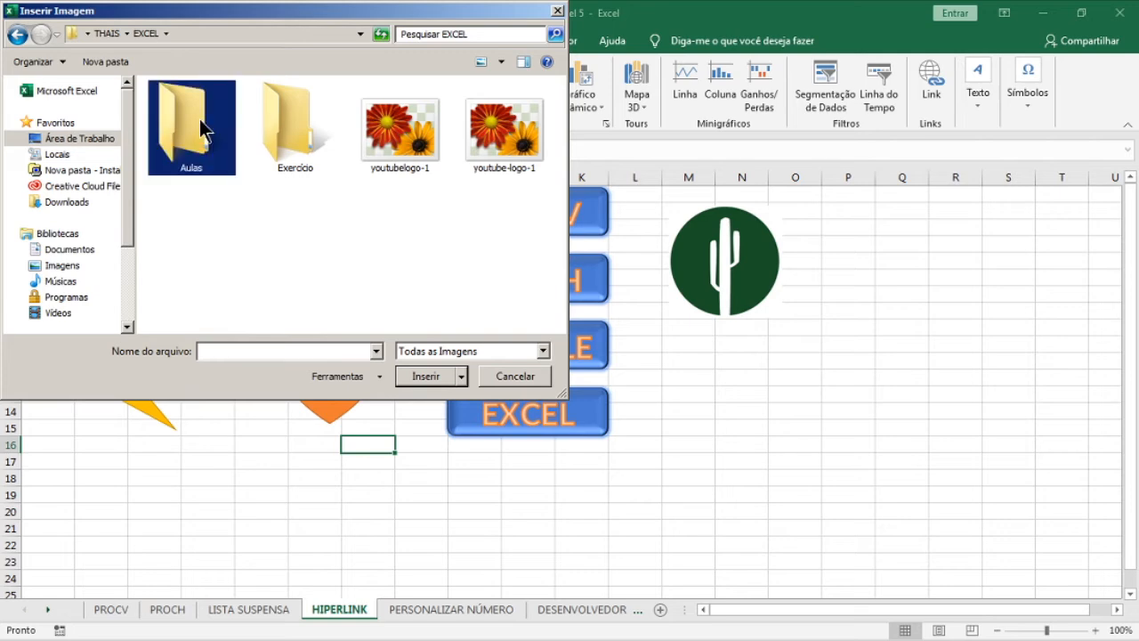
pyautogui.click(188, 140)
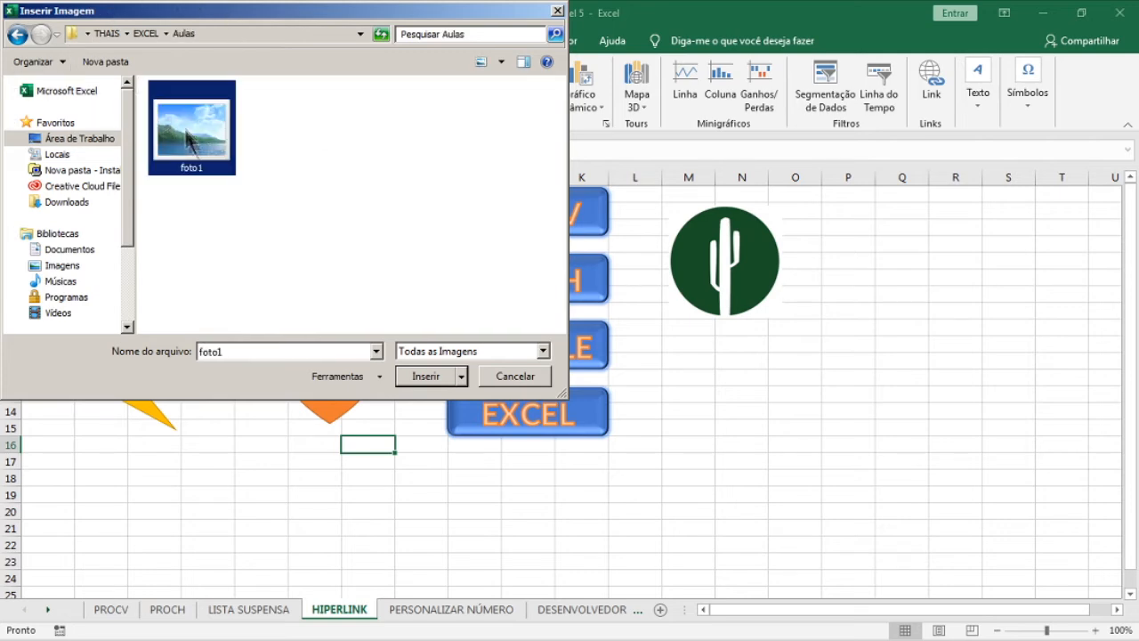
pyautogui.click(450, 381)
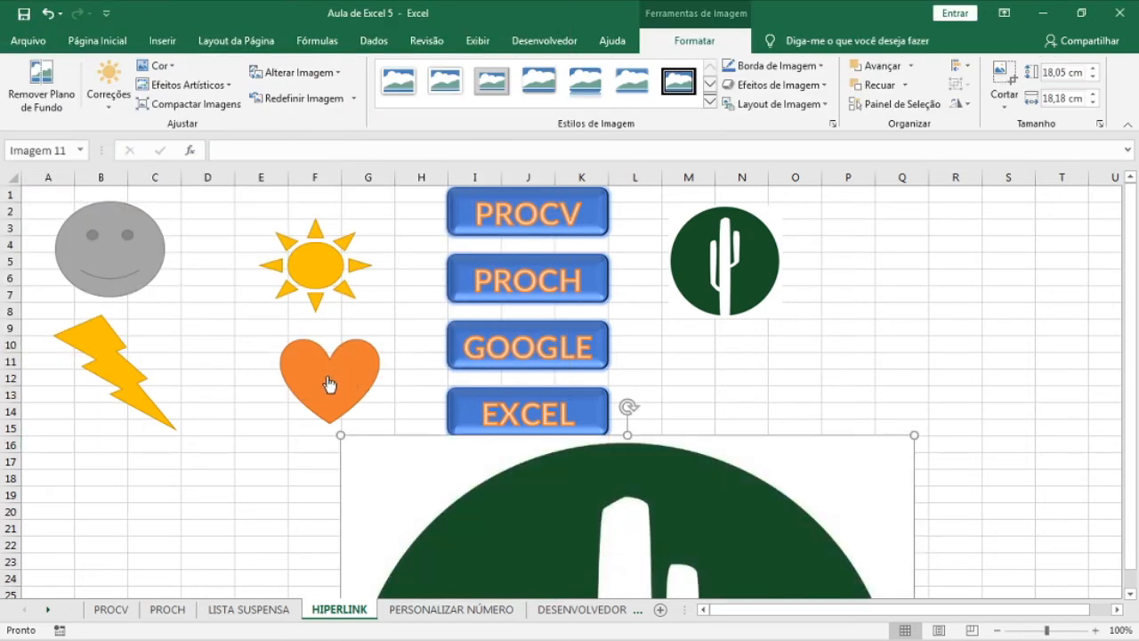
# Shrink the inserted cactus picture to about 2.5 cm high and wide and place it below the lightning bolt.
pyautogui.scroll(-2, 881, 418)
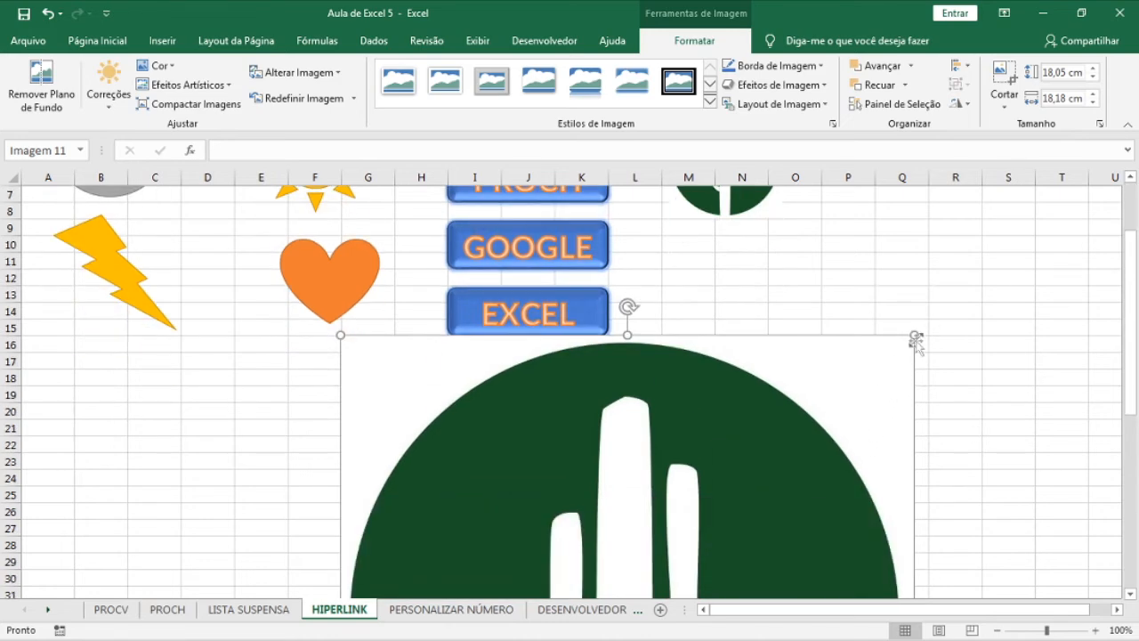
pyautogui.moveTo(915, 336); pyautogui.dragTo(391, 560)
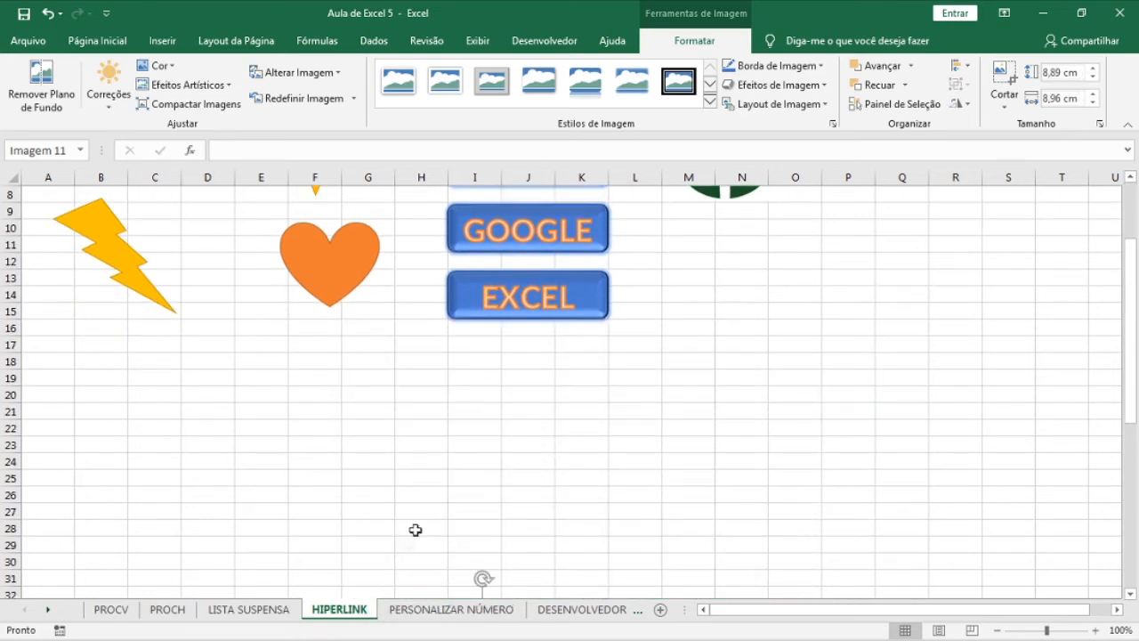
pyautogui.scroll(-5, 415, 529)
pyautogui.moveTo(481, 537); pyautogui.dragTo(233, 232)
pyautogui.scroll(5, 282, 362)
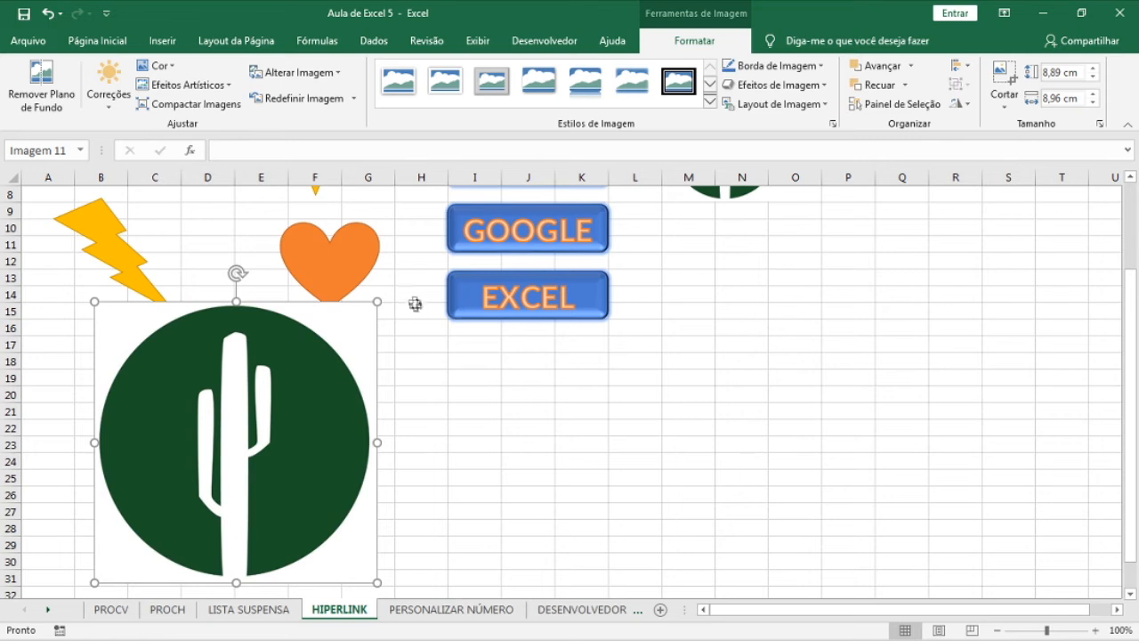
pyautogui.moveTo(374, 303); pyautogui.dragTo(176, 499)
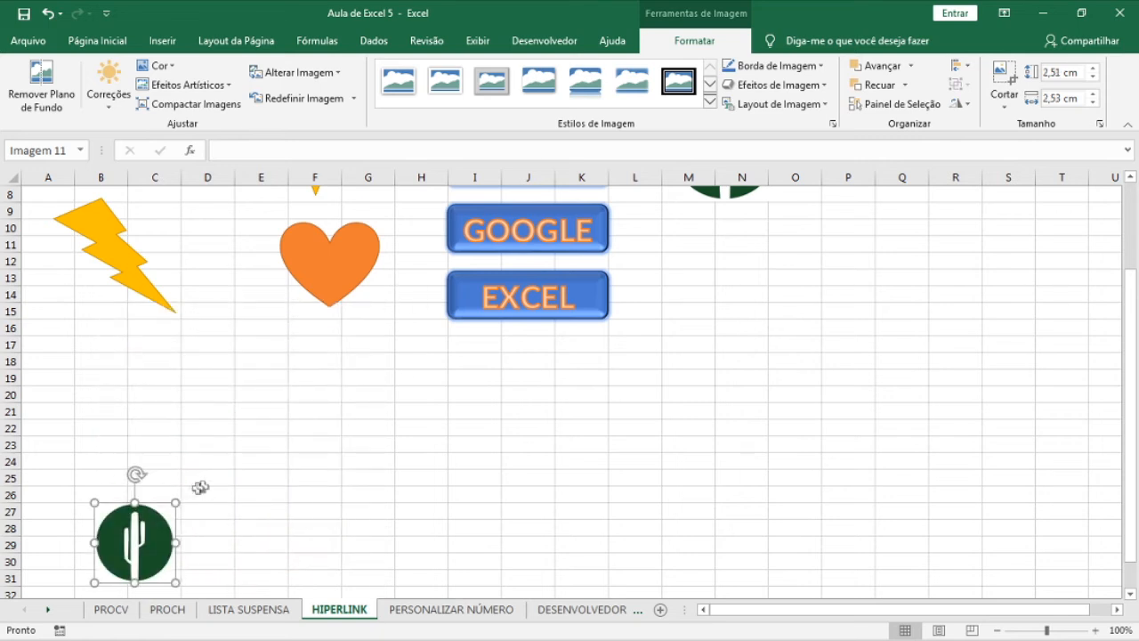
pyautogui.moveTo(150, 534); pyautogui.dragTo(89, 372)
pyautogui.scroll(2, 87, 473)
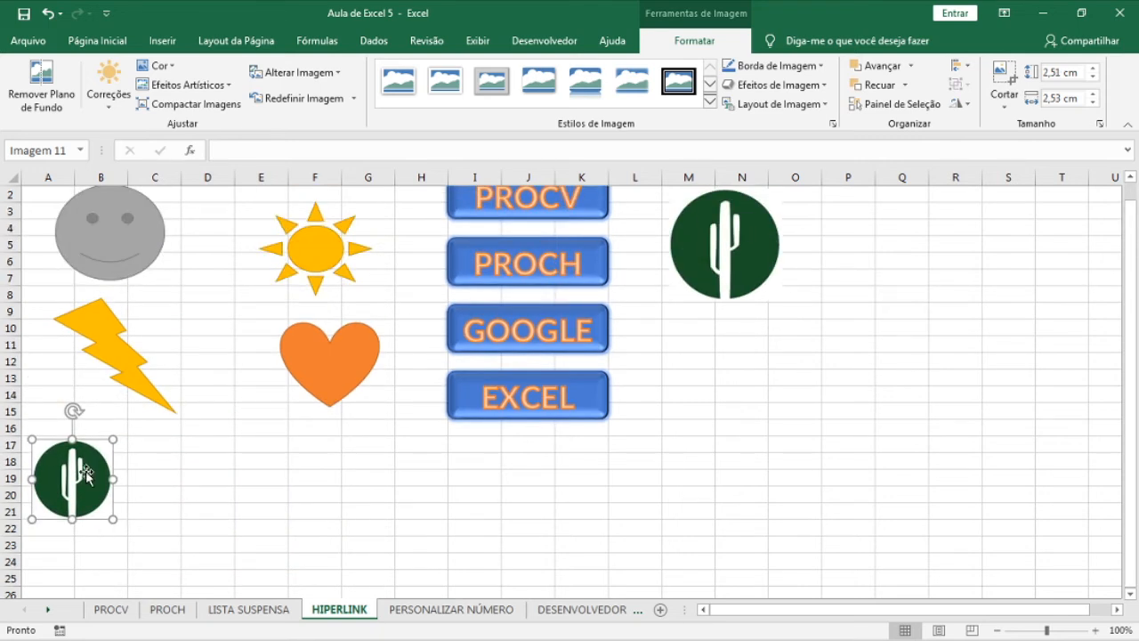
# Insert a hyperlink on the small cactus picture that leads to the file foto1.jpeg.
pyautogui.rightClick(87, 478)
pyautogui.click(124, 379)
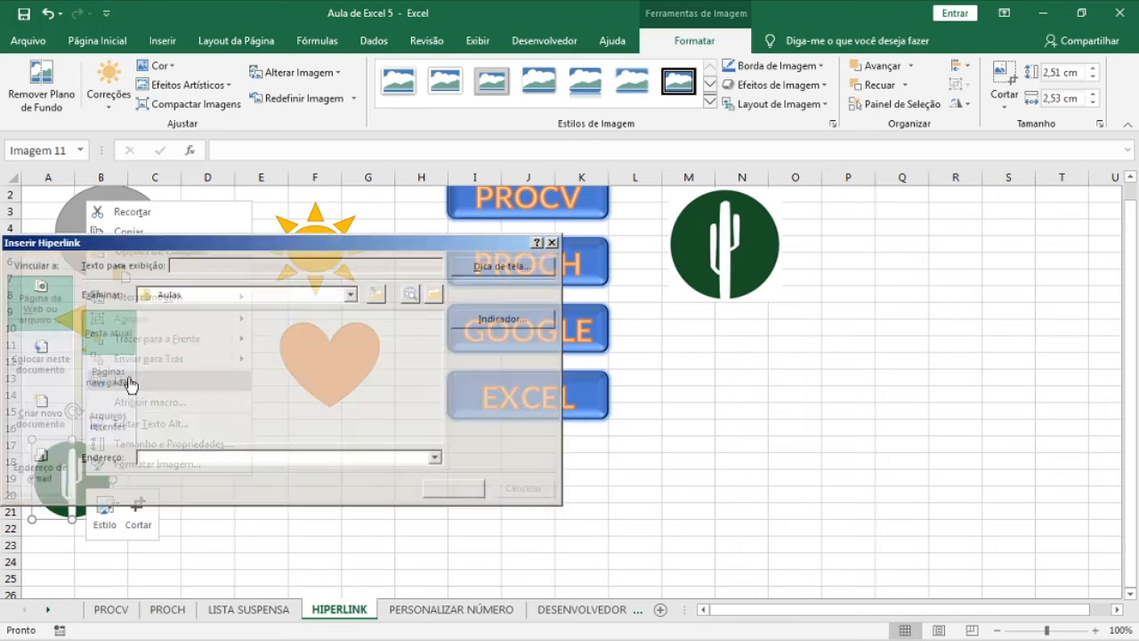
pyautogui.click(166, 384)
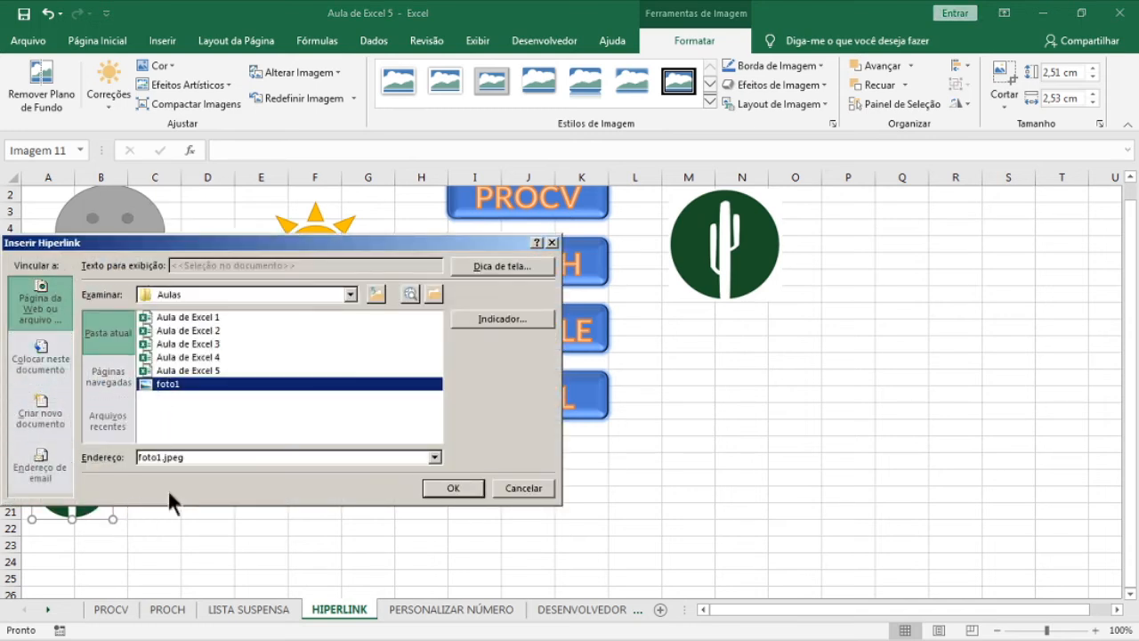
pyautogui.click(454, 489)
# Deselect the small cactus picture, test its link to the photo, and close the photo viewer.
pyautogui.click(321, 482)
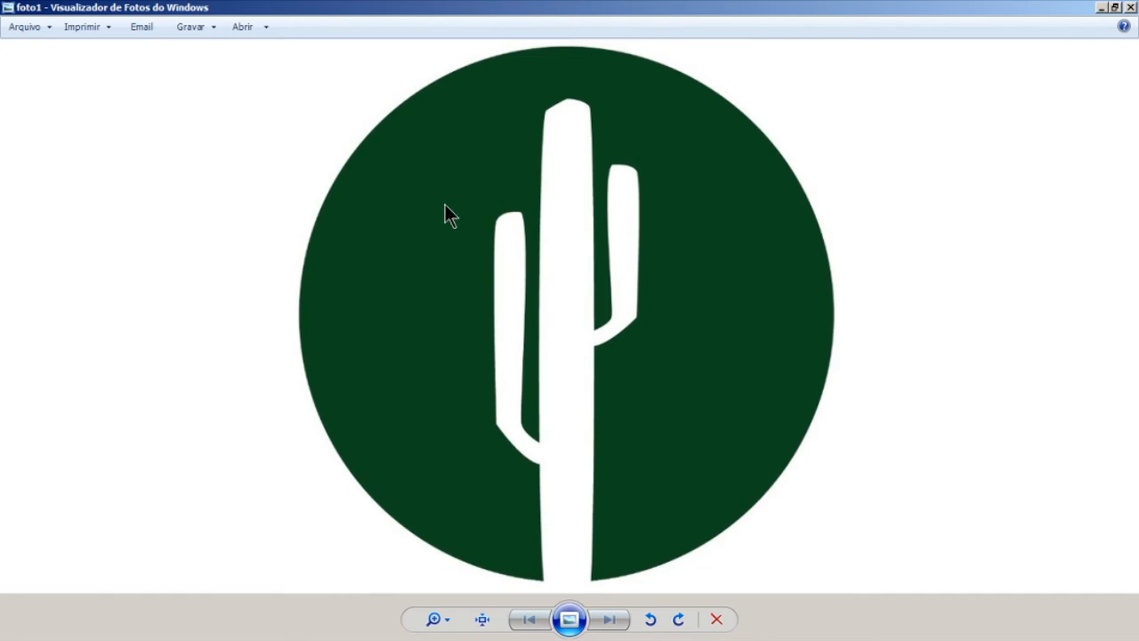
pyautogui.click(1131, 7)
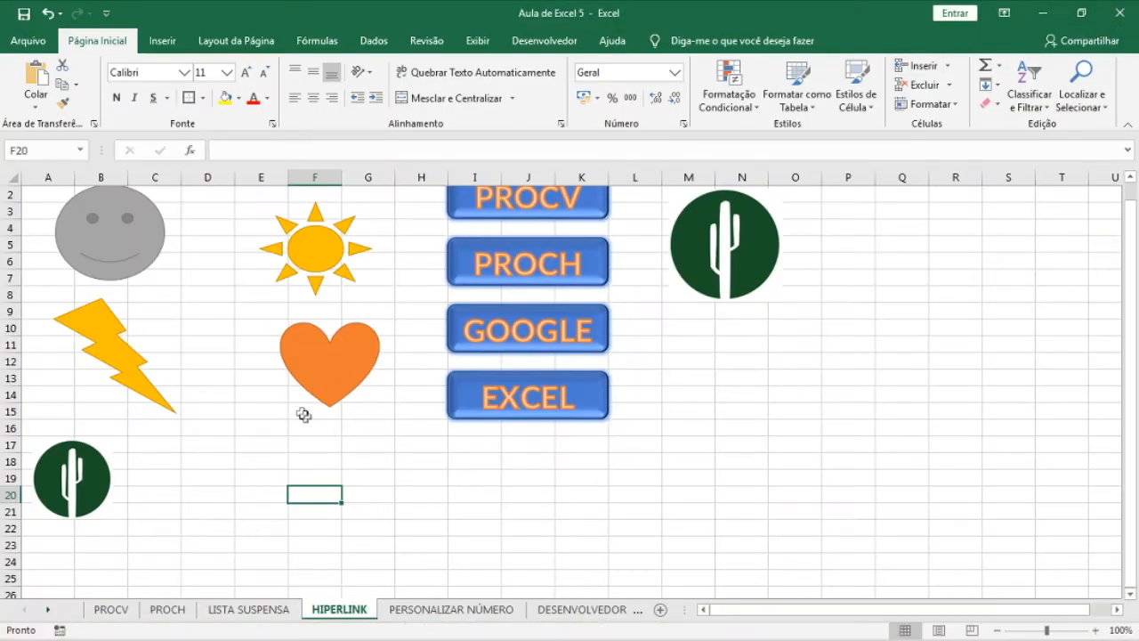
pyautogui.click(199, 510)
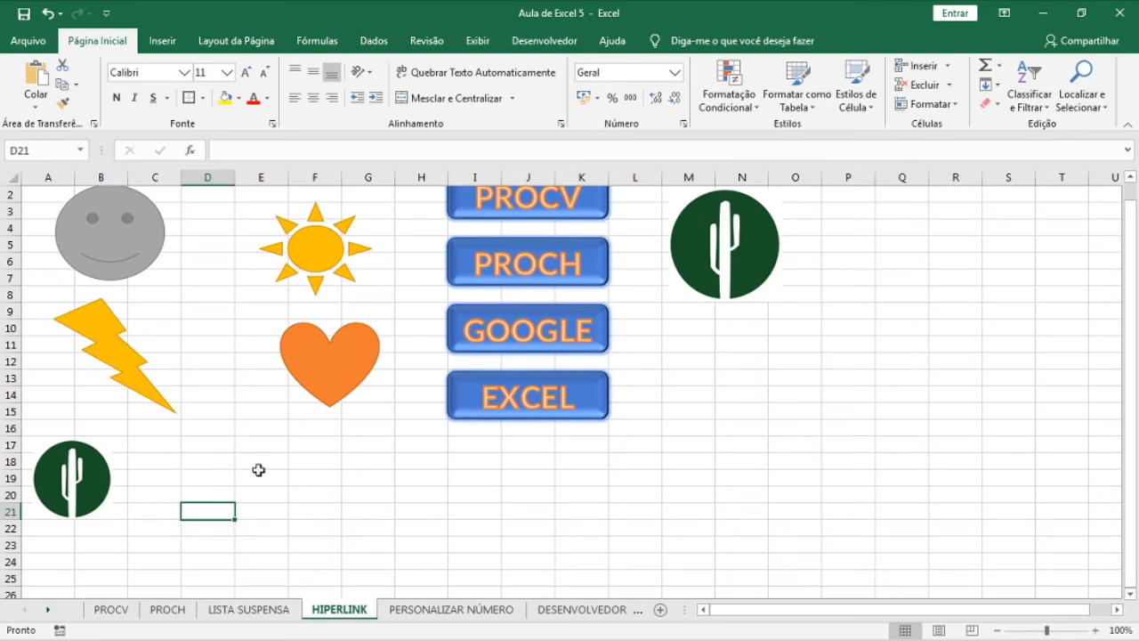
# Insert a hyperlink to the file foto1.jpeg in cell D18 and widen column D to fit the link text.
pyautogui.click(217, 466)
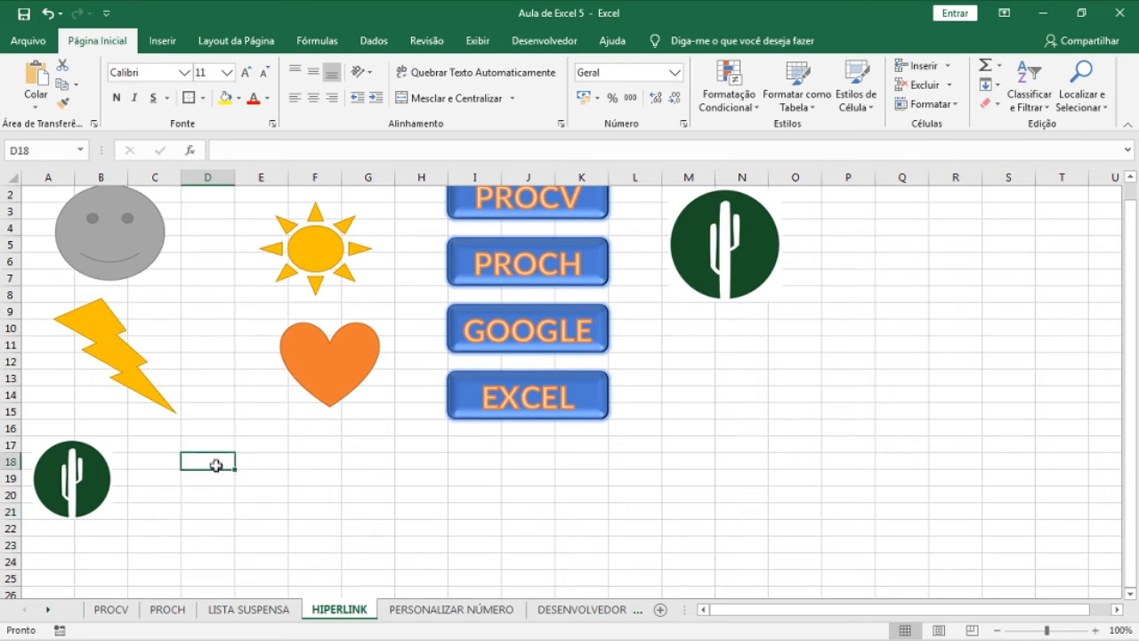
pyautogui.rightClick(215, 461)
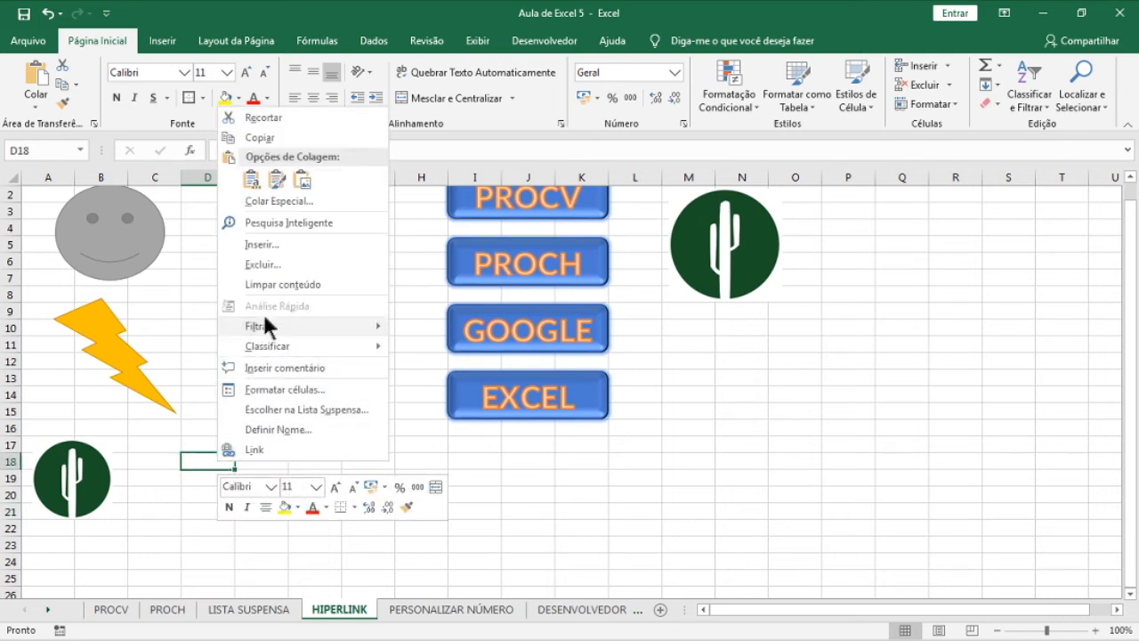
pyautogui.click(325, 443)
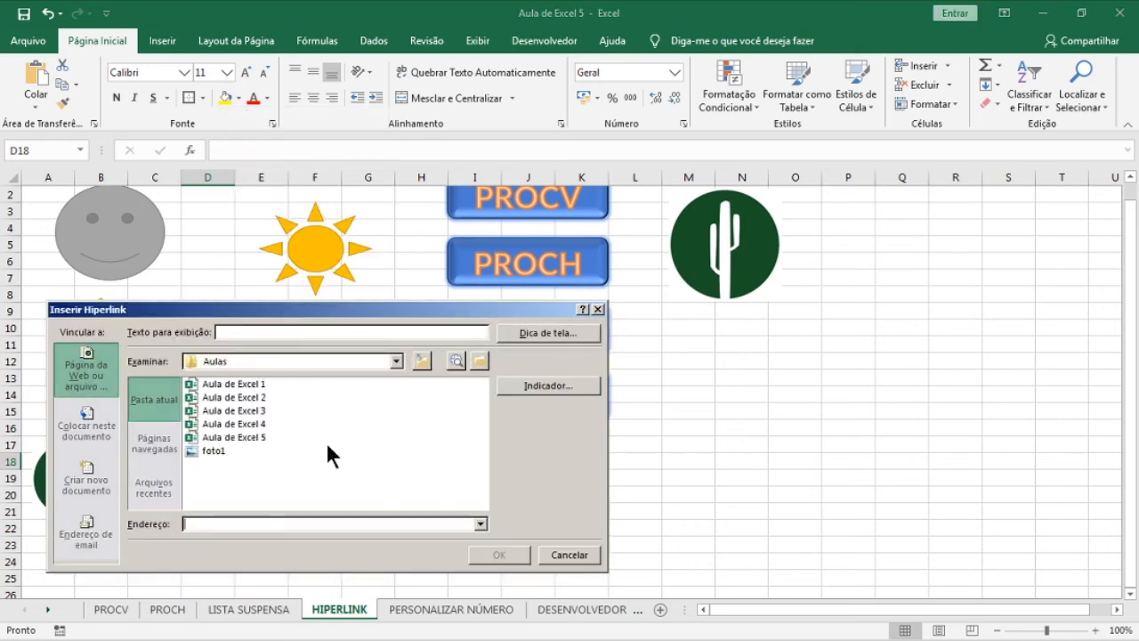
pyautogui.click(218, 451)
pyautogui.click(519, 556)
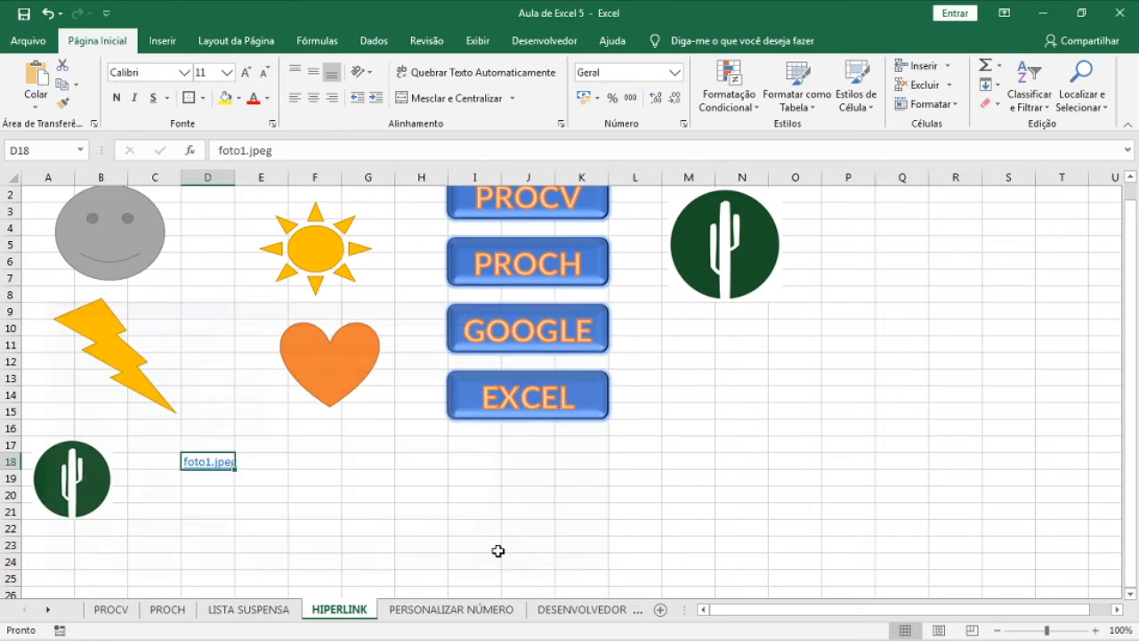
pyautogui.click(225, 513)
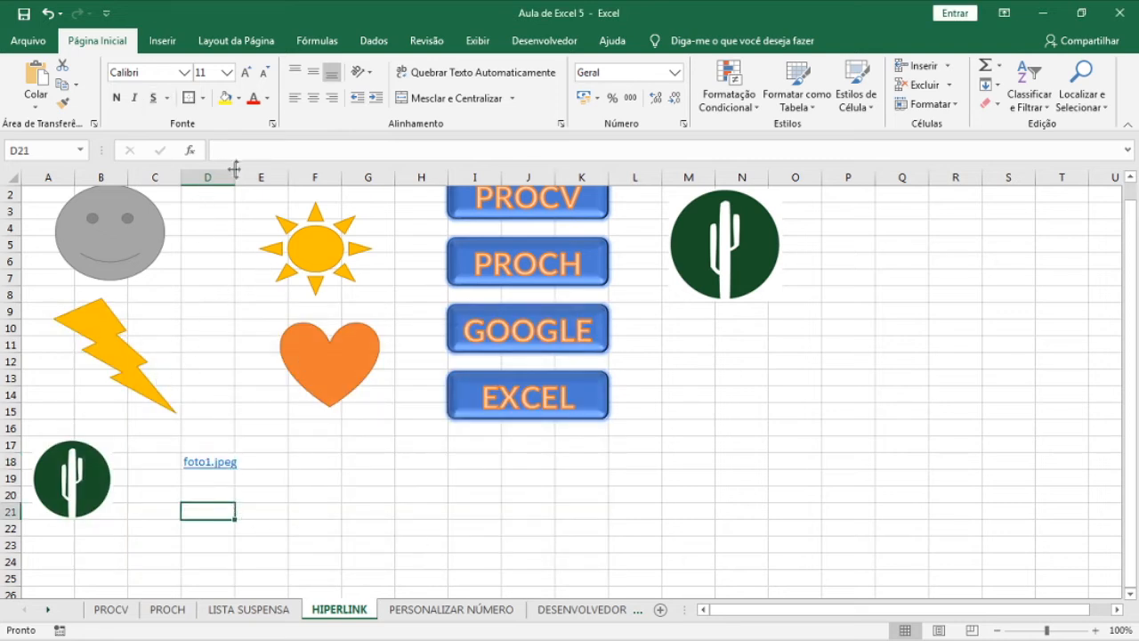
pyautogui.moveTo(235, 177); pyautogui.dragTo(244, 177)
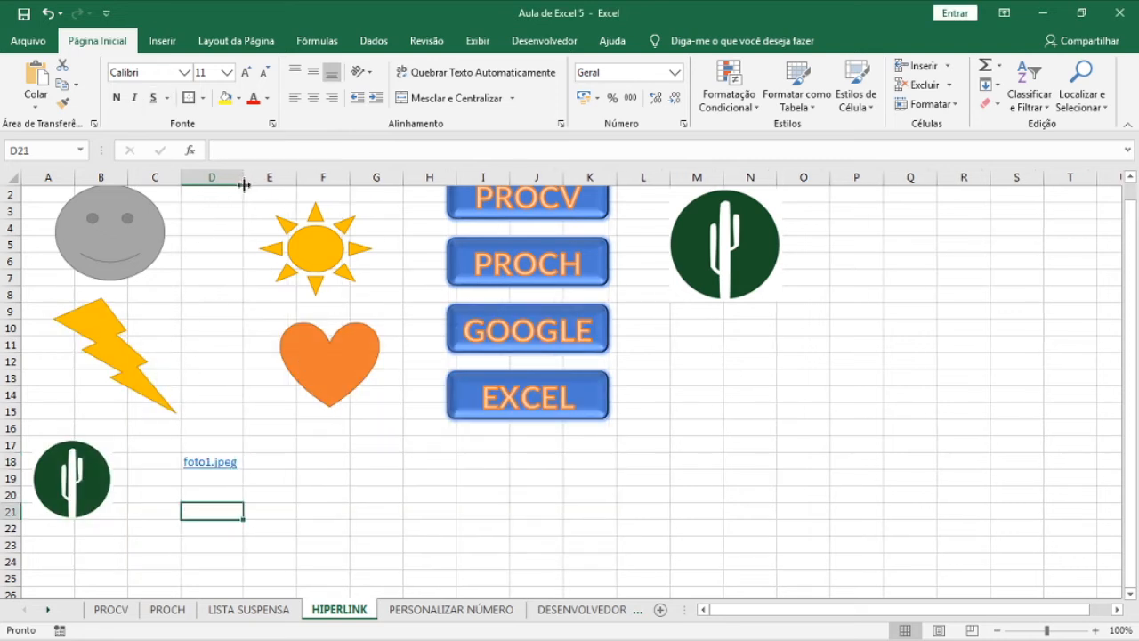
# Test the foto1.jpeg link in cell D18, close the photo viewer, and deselect the cell.
pyautogui.click(222, 470)
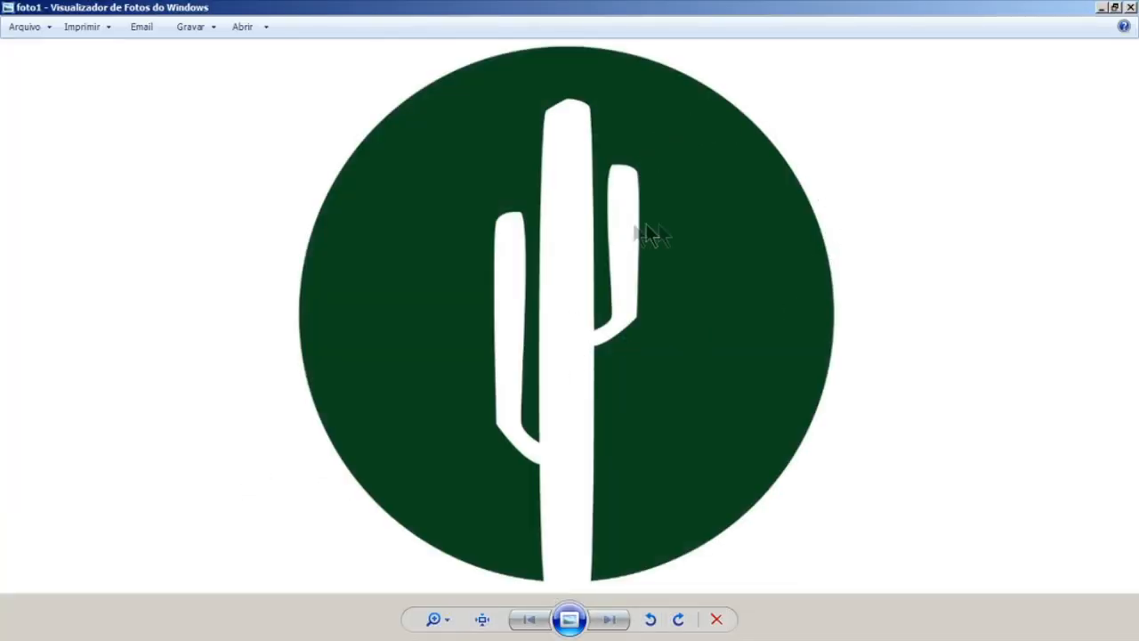
pyautogui.click(1129, 8)
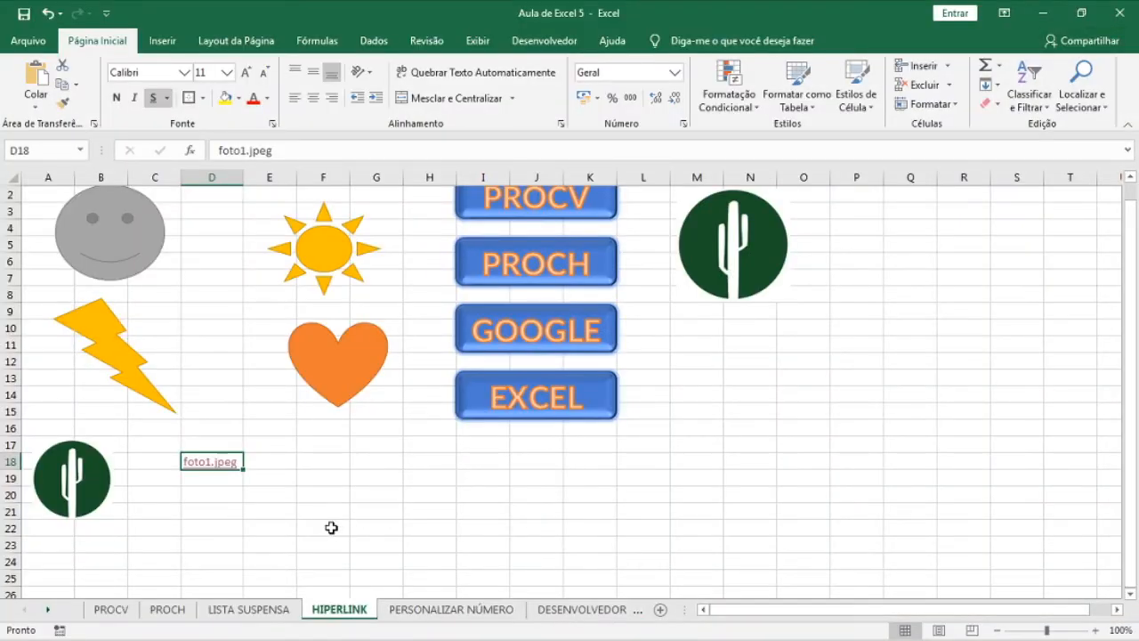
pyautogui.click(329, 527)
pyautogui.scroll(1, 329, 527)
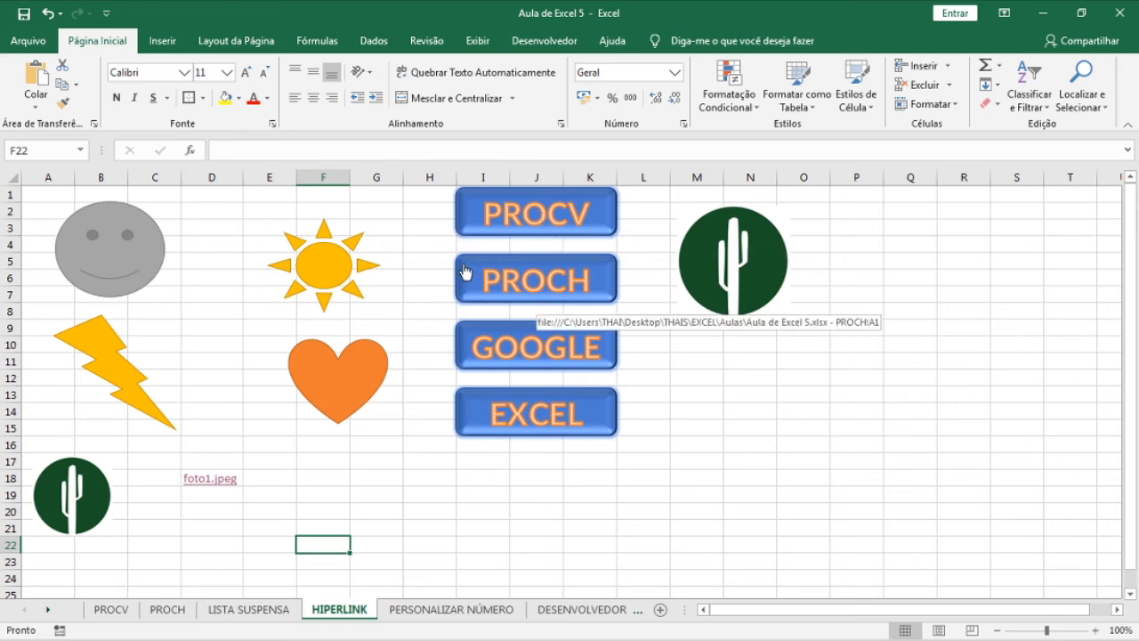
# Switch to the PERSONALIZAR NÚMERO sheet and examine the available number formats and the CNPJ, CPF, Contato and CEP cells.
pyautogui.click(450, 610)
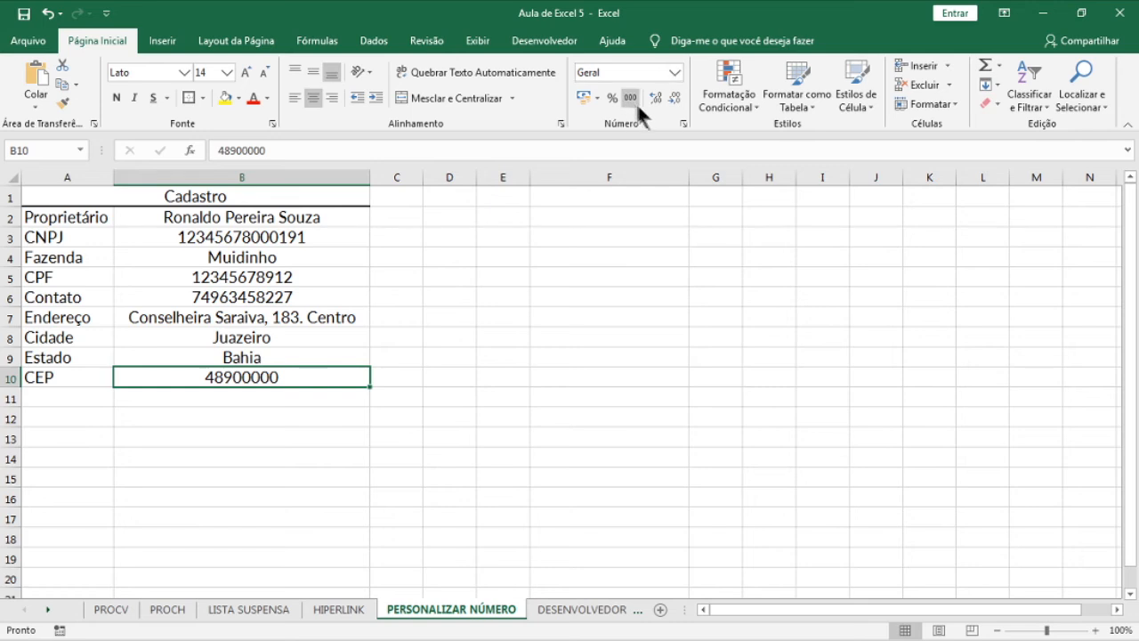
pyautogui.click(675, 72)
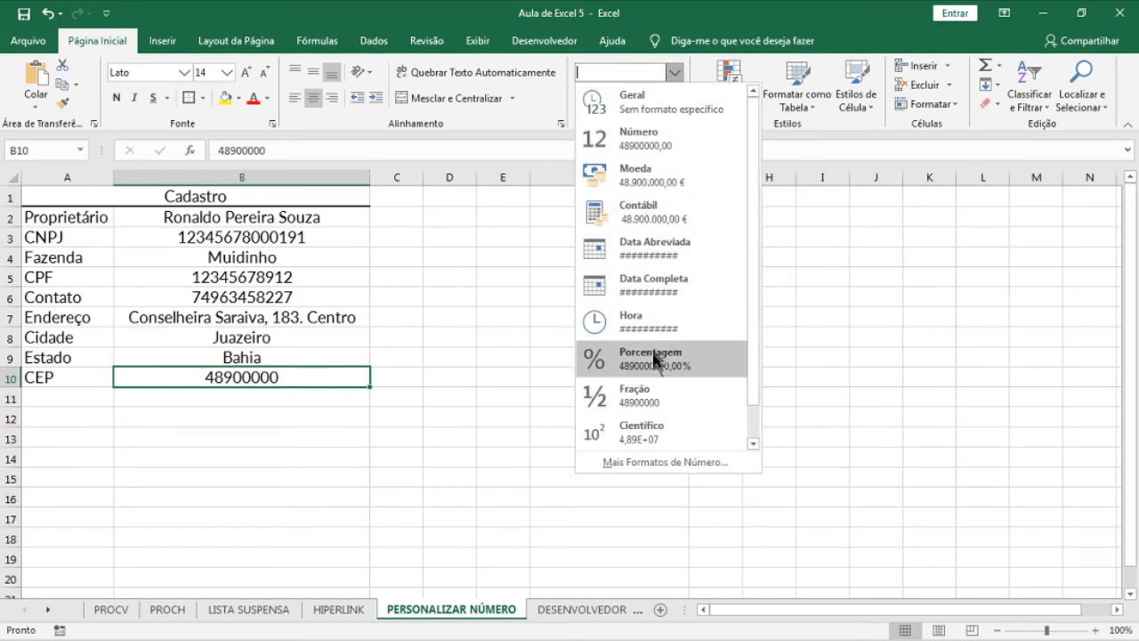
pyautogui.press('Escape')
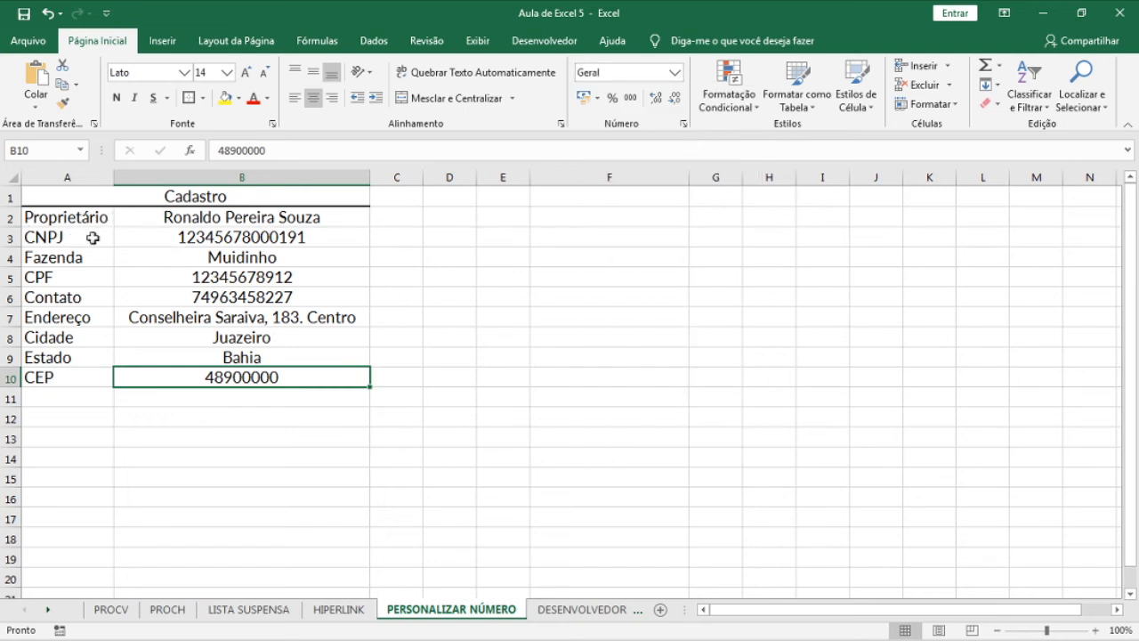
pyautogui.click(153, 239)
pyautogui.click(176, 277)
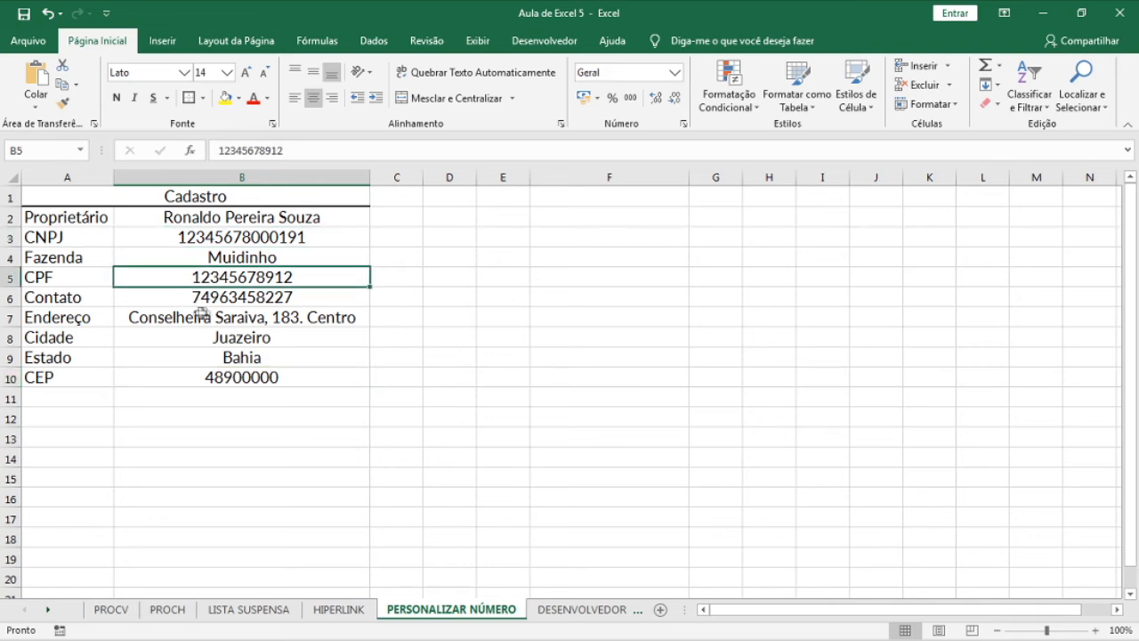
pyautogui.click(226, 295)
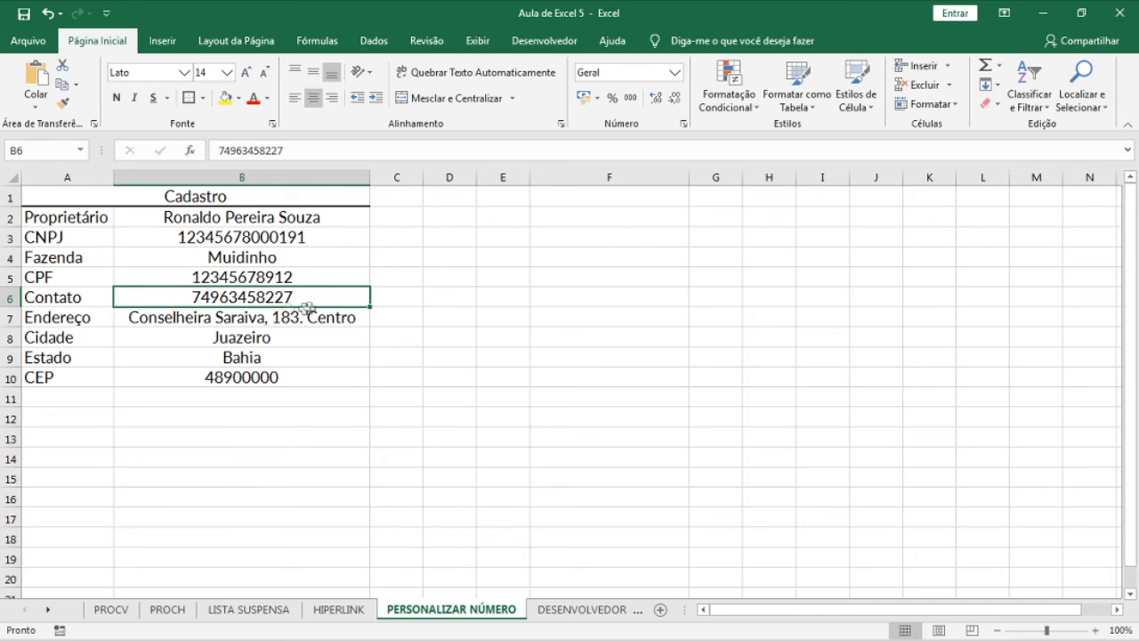
pyautogui.click(195, 377)
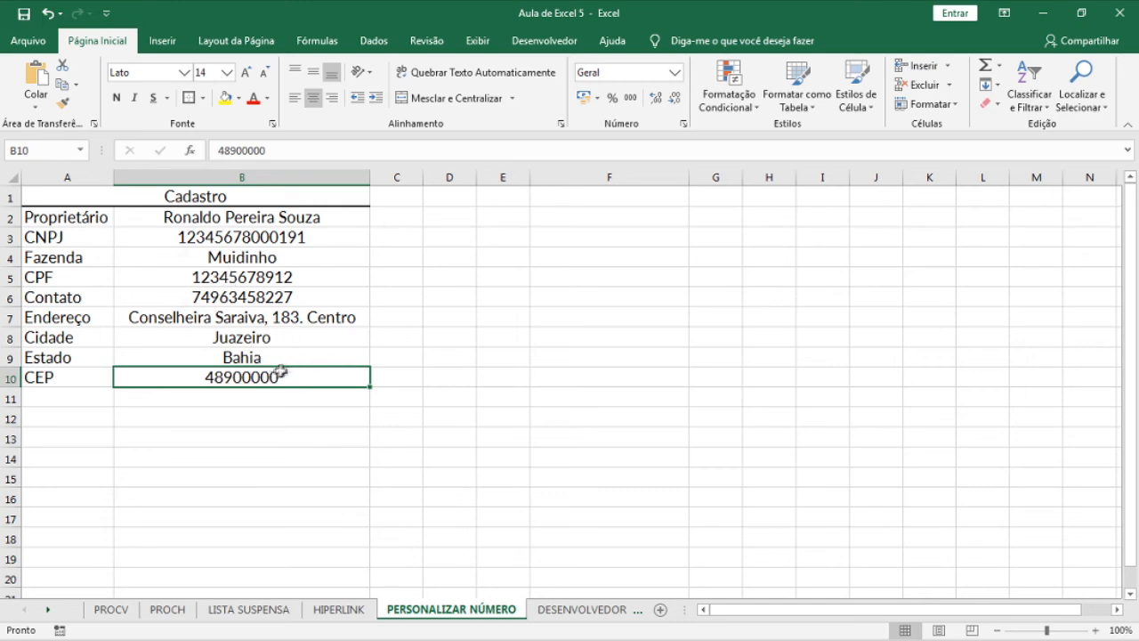
# Apply the custom number format 00"."000"."000"/"0000-00 to the CNPJ value in cell B3.
pyautogui.click(218, 243)
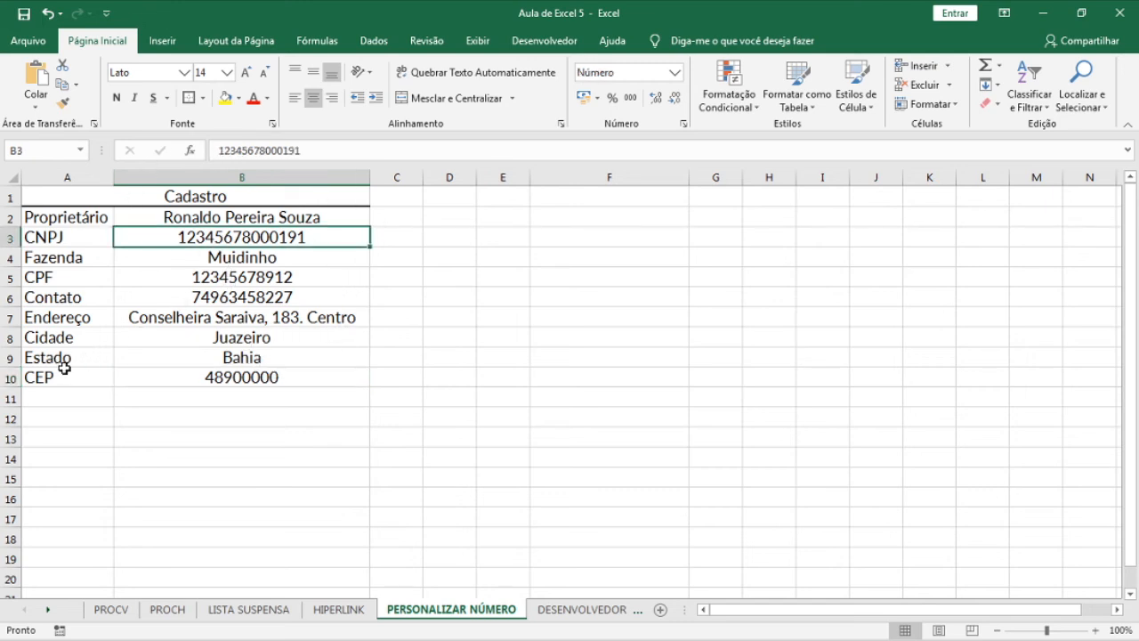
pyautogui.click(674, 72)
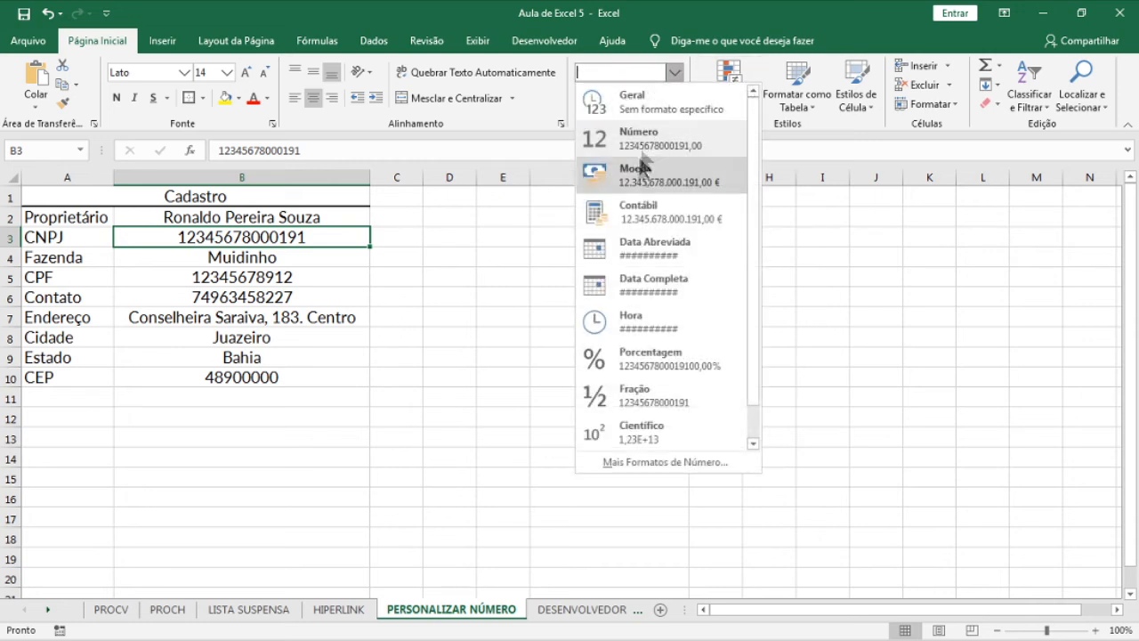
pyautogui.click(629, 463)
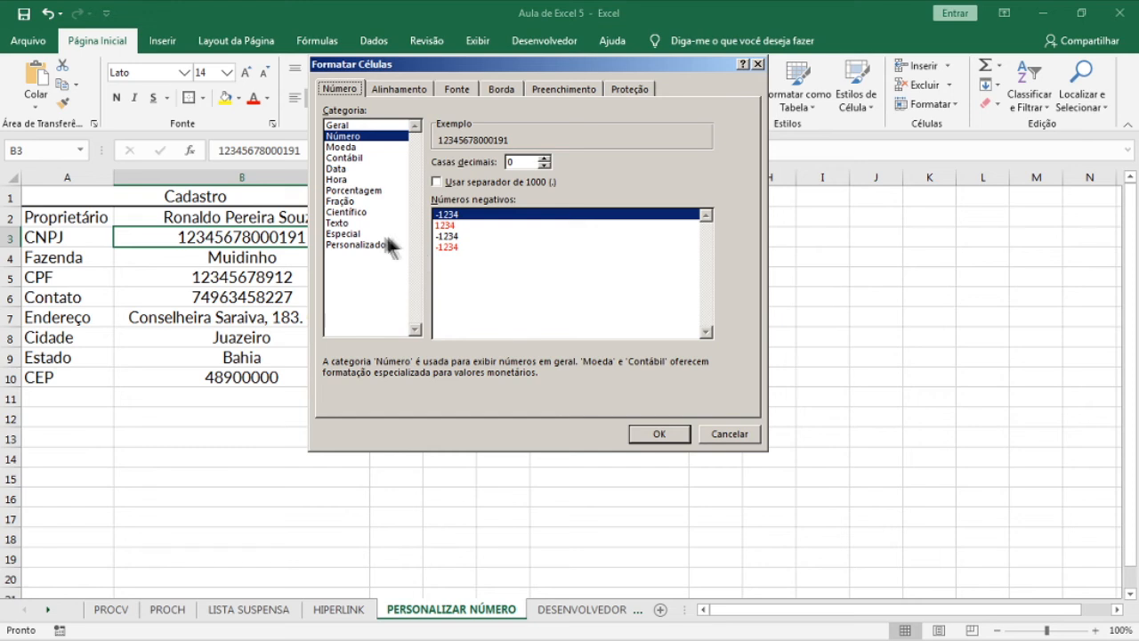
pyautogui.click(356, 244)
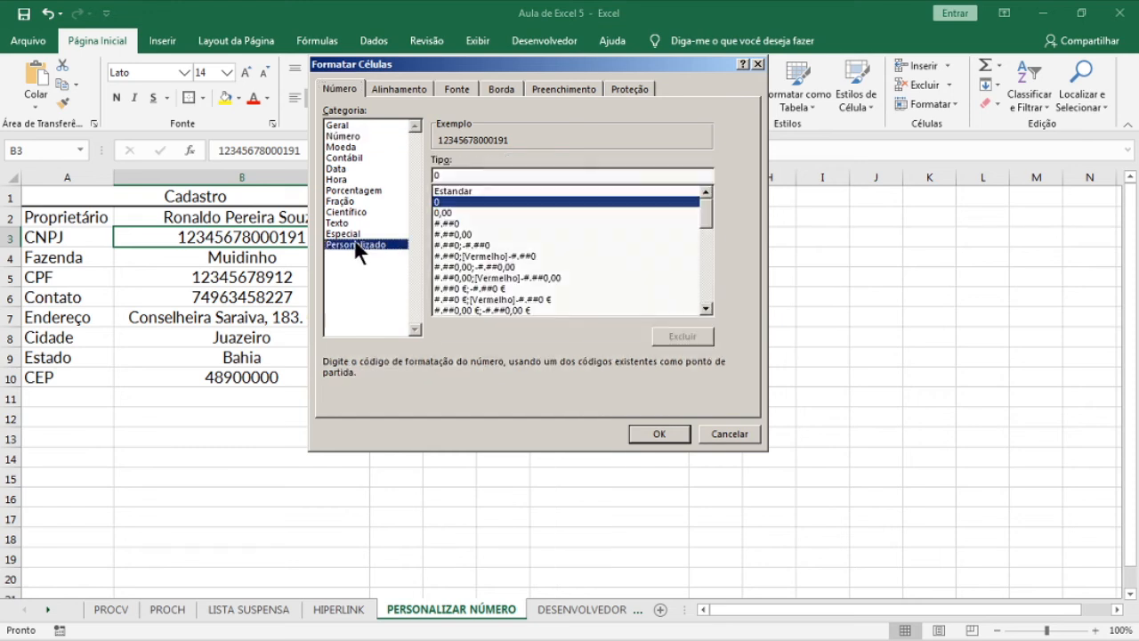
pyautogui.click(455, 192)
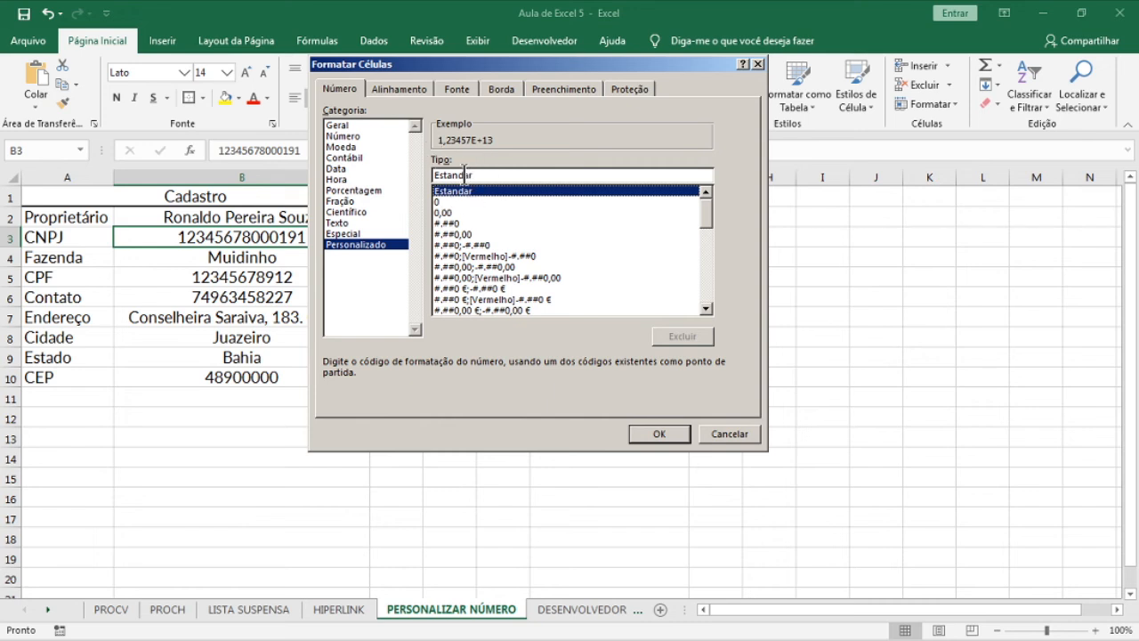
pyautogui.moveTo(493, 178); pyautogui.dragTo(424, 174)
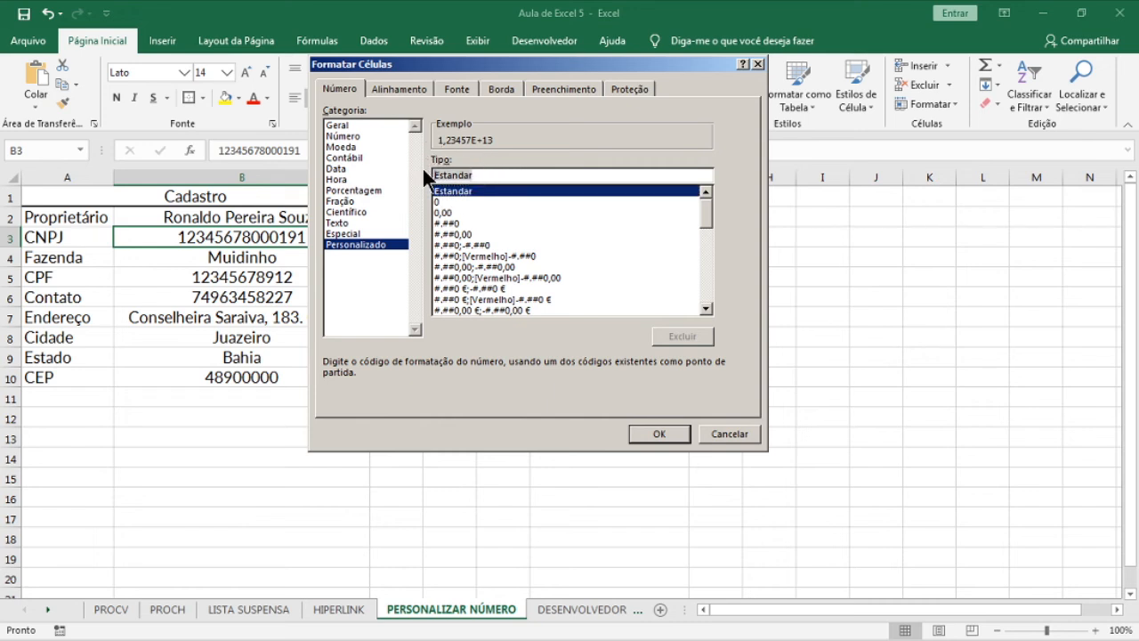
pyautogui.press('BackSpace')
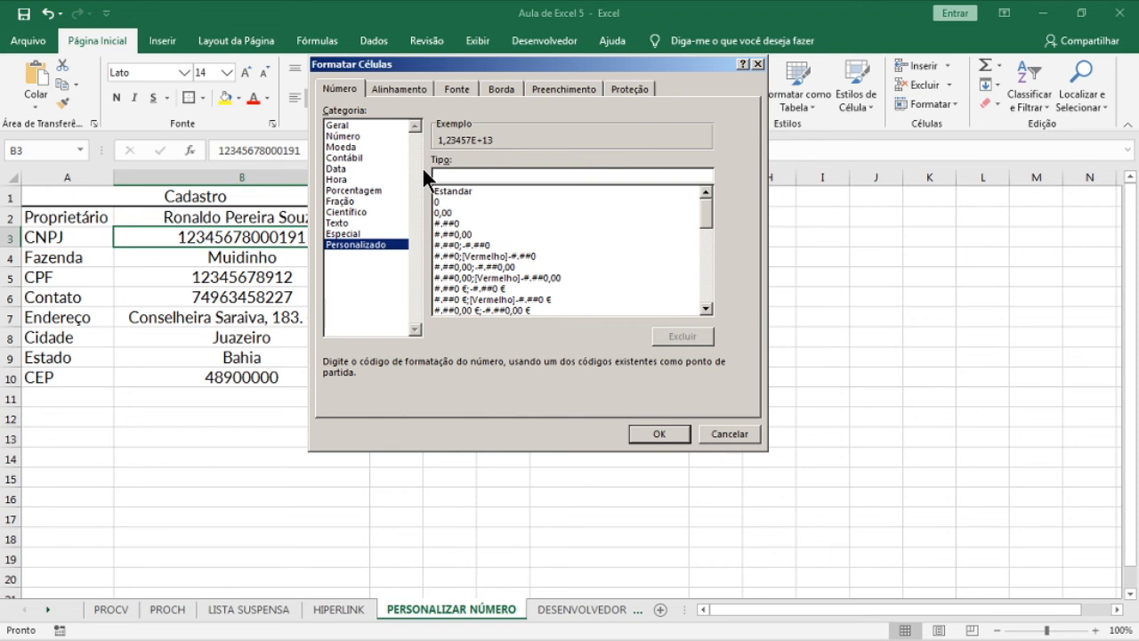
pyautogui.write('00".')
pyautogui.write('000')
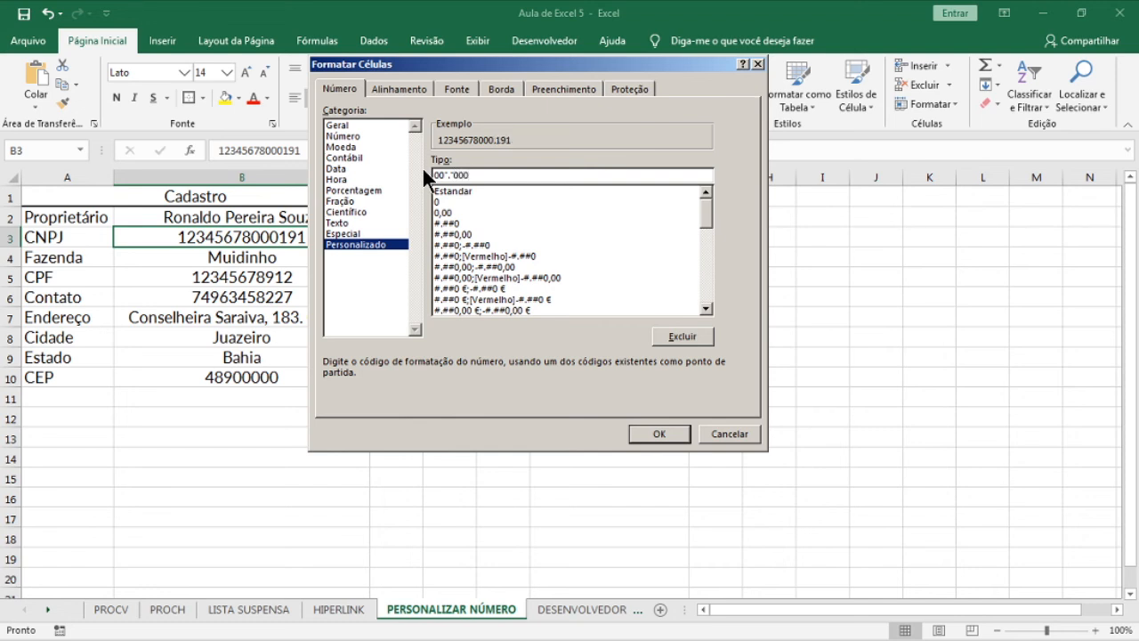
pyautogui.write('"."000"/"0000-00')
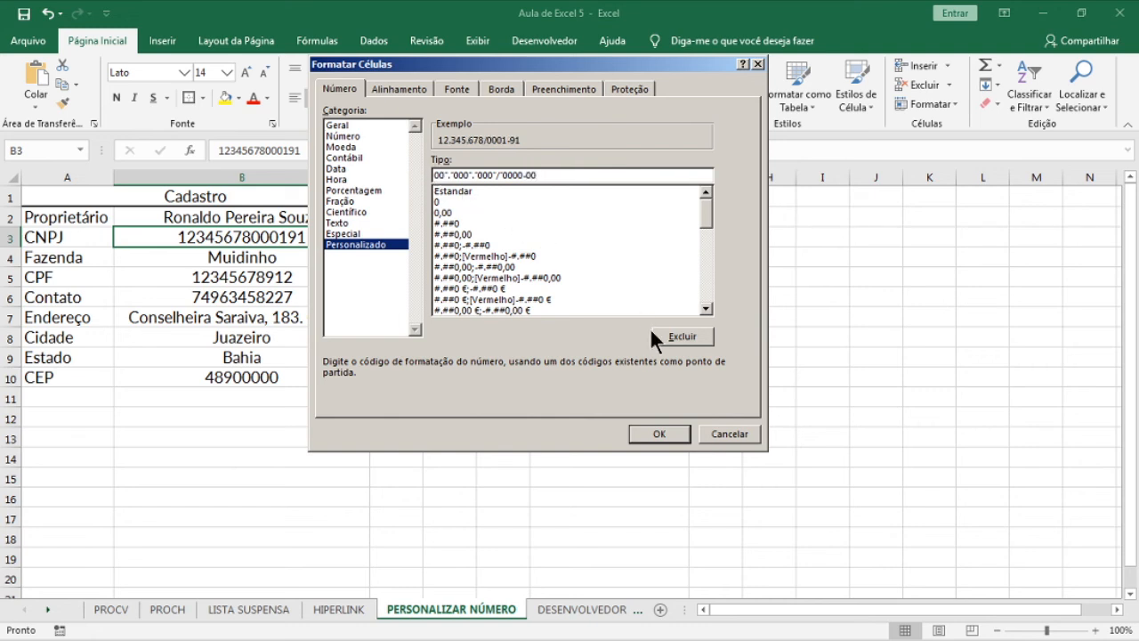
pyautogui.click(659, 436)
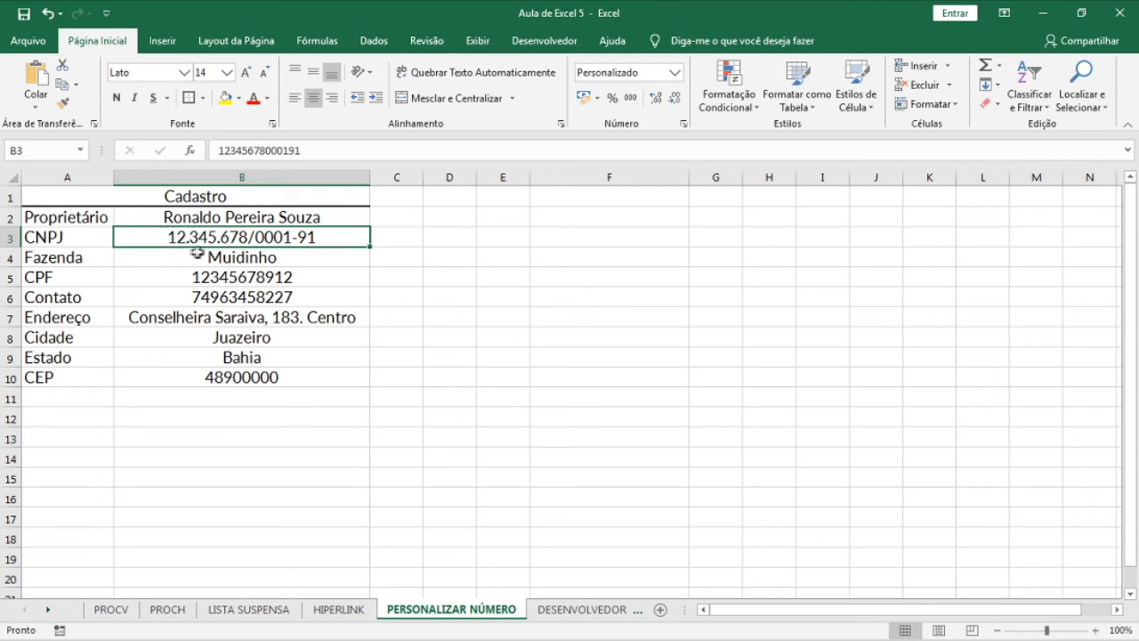
# Apply the custom number format 000"."000"."000-00 to the CPF value in cell B5.
pyautogui.click(331, 280)
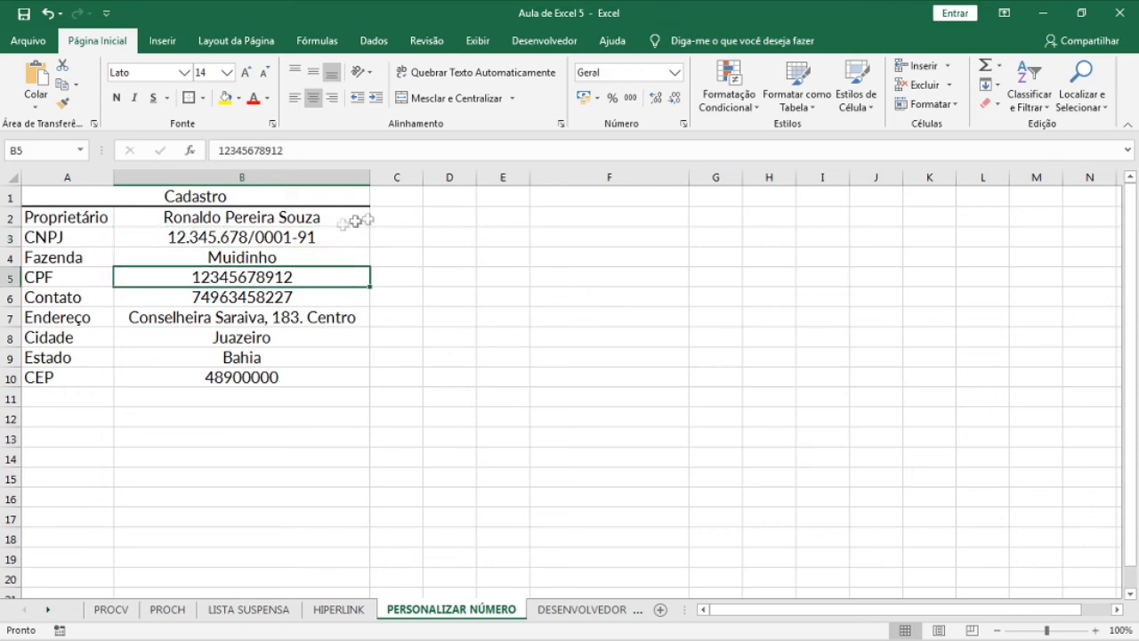
pyautogui.click(675, 72)
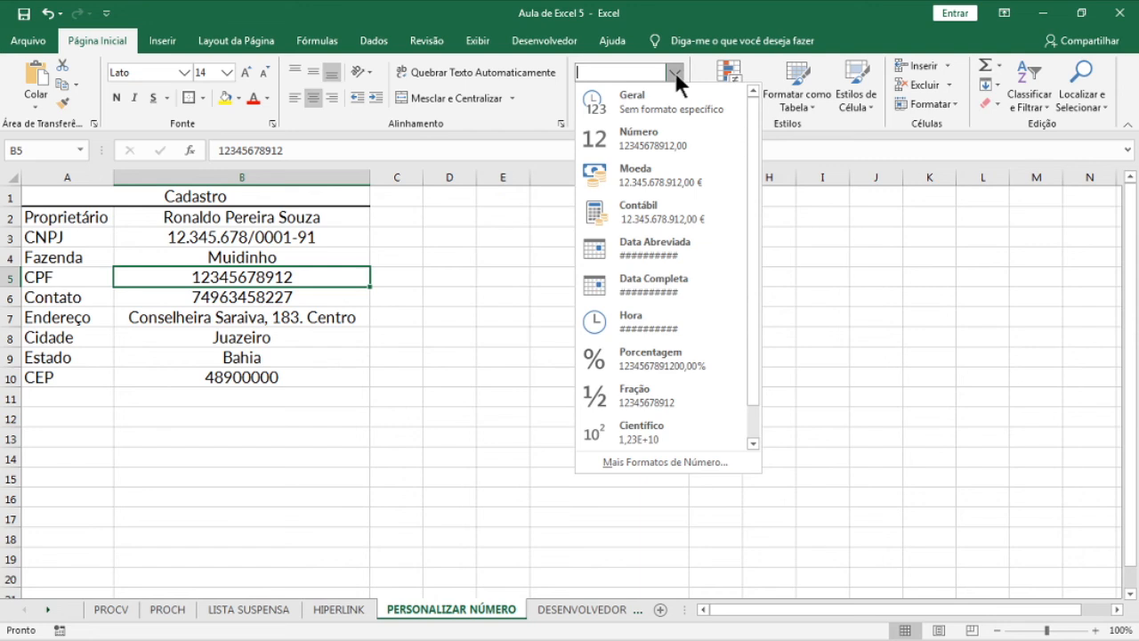
pyautogui.click(673, 460)
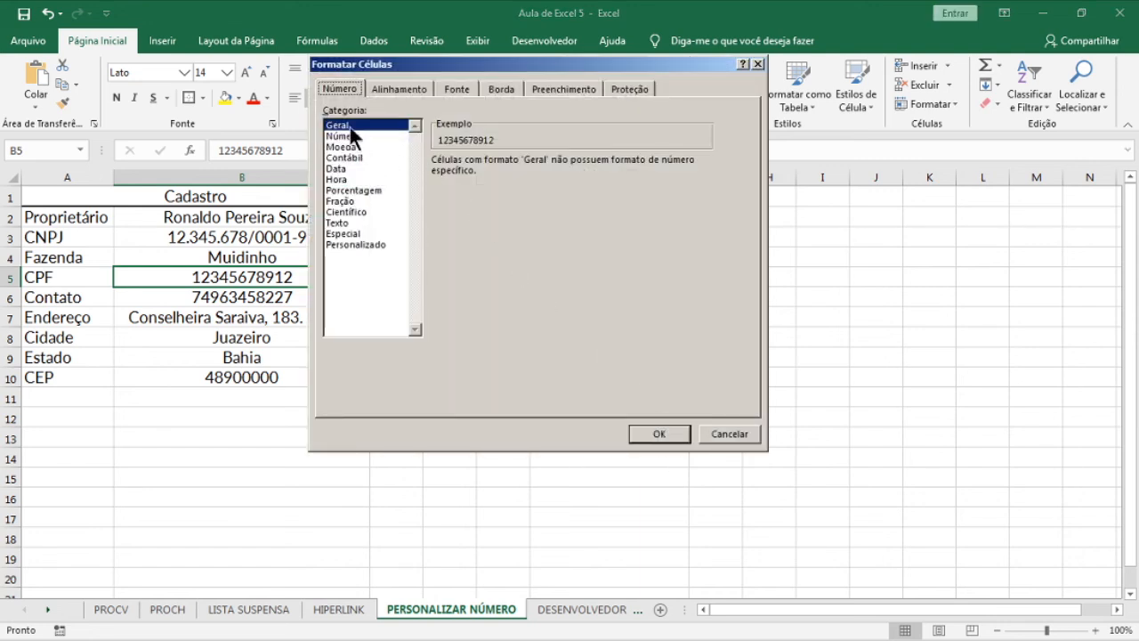
pyautogui.click(360, 245)
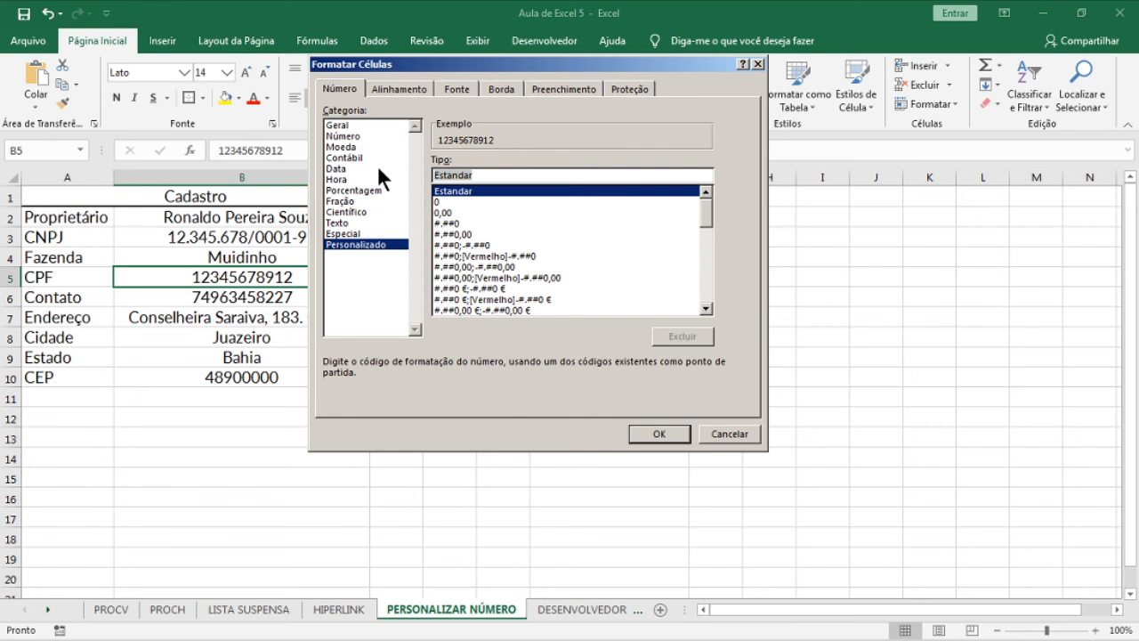
pyautogui.write('000')
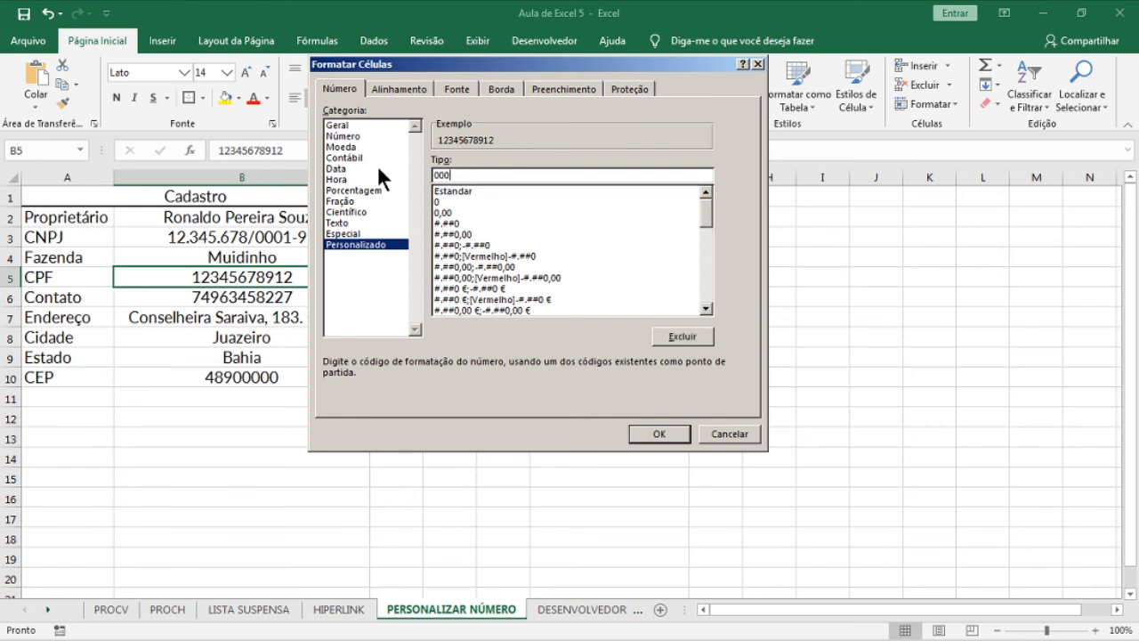
pyautogui.write('"."000"."000-00')
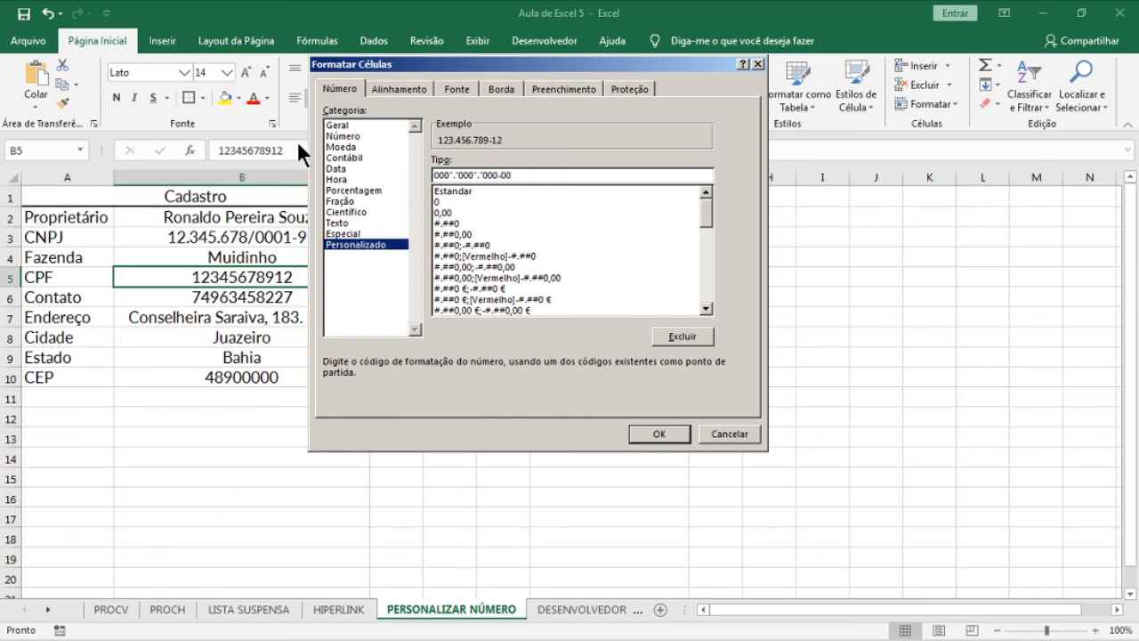
pyautogui.click(660, 434)
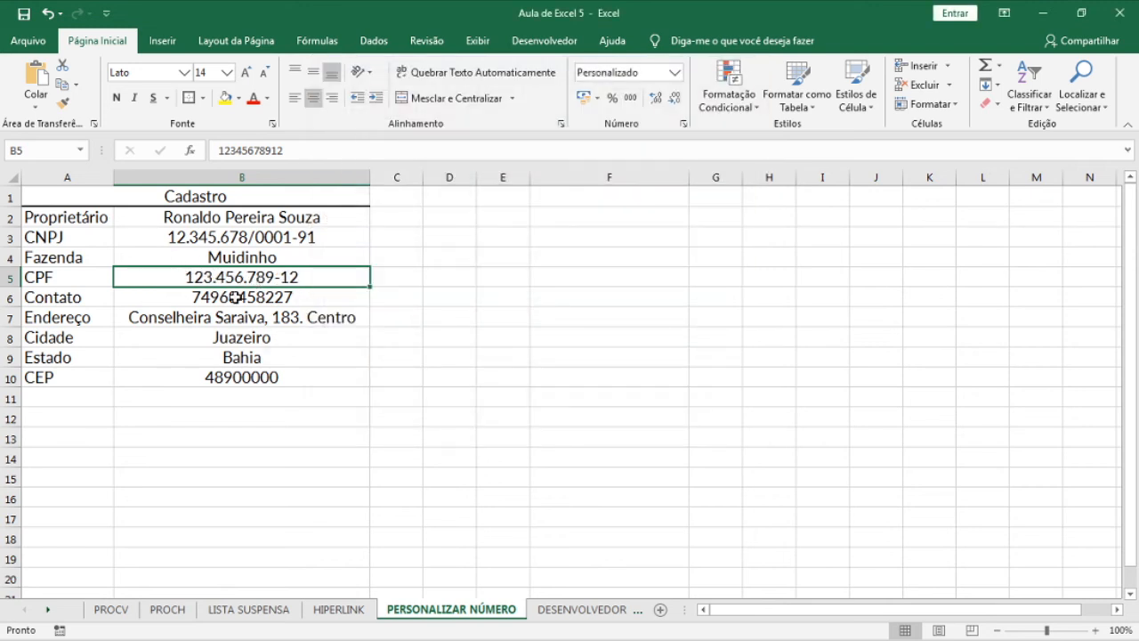
pyautogui.click(234, 297)
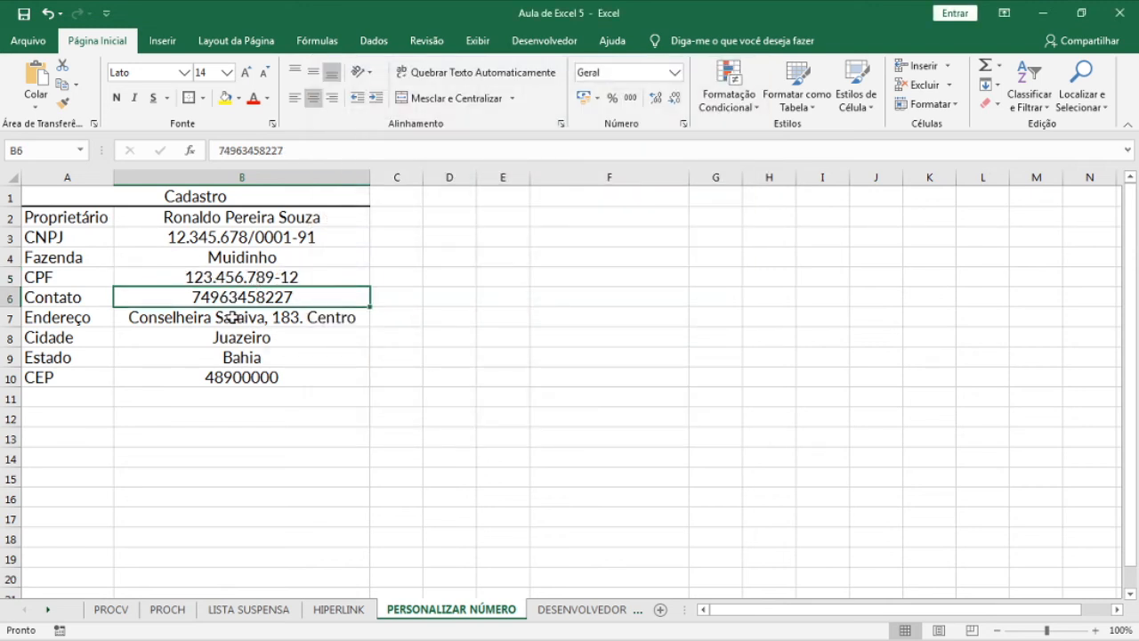
pyautogui.click(674, 72)
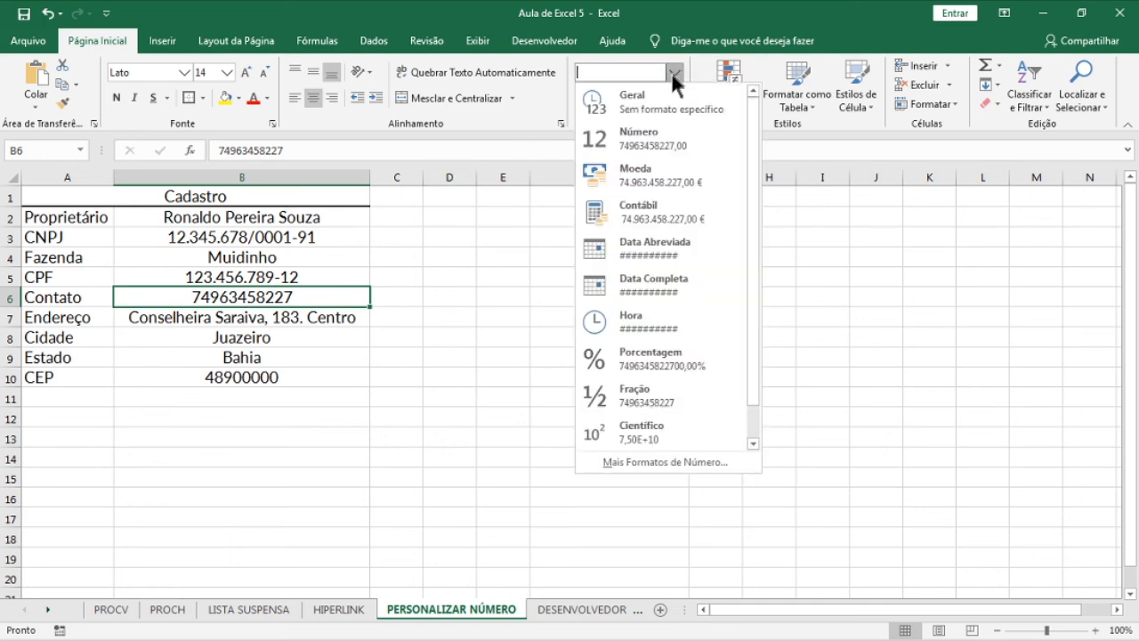
pyautogui.click(668, 462)
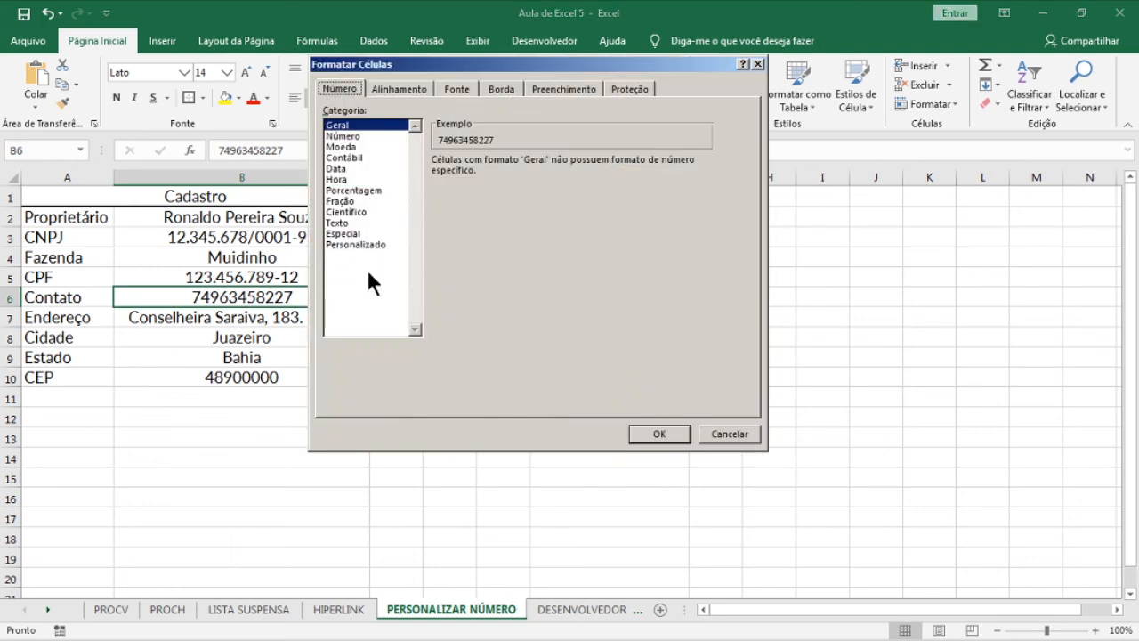
pyautogui.click(367, 245)
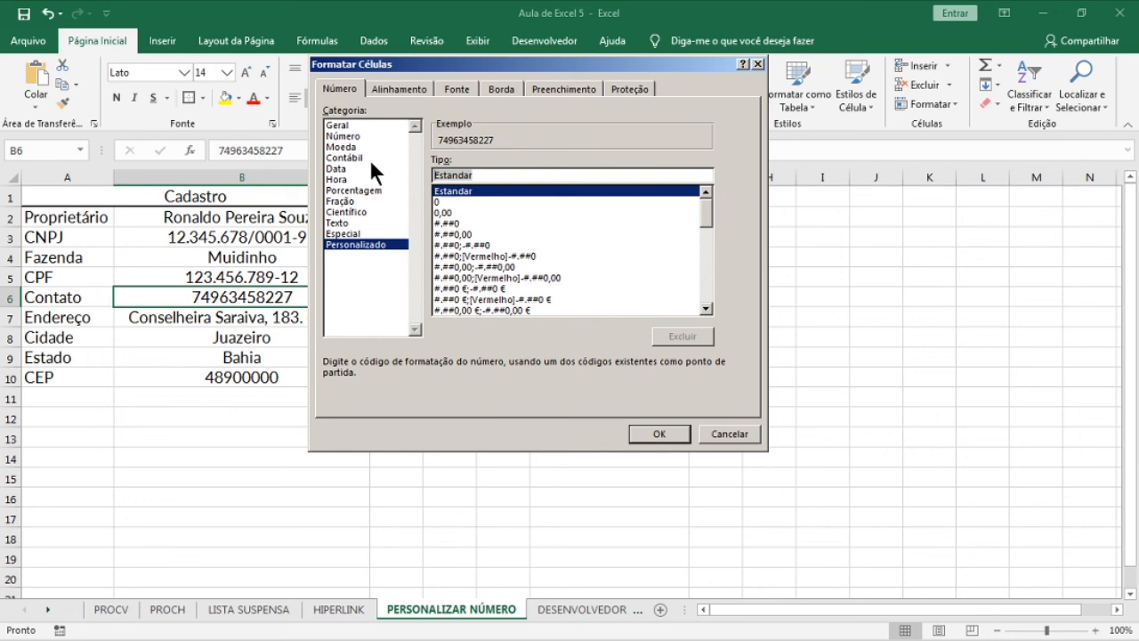
pyautogui.press('BackSpace')
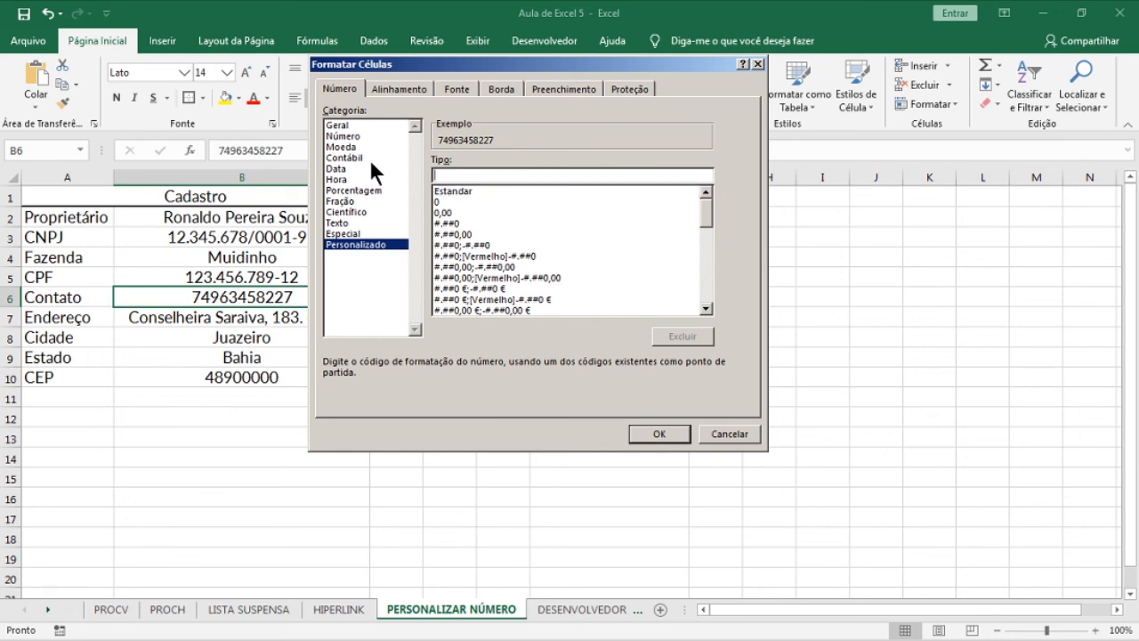
pyautogui.write('(00)')
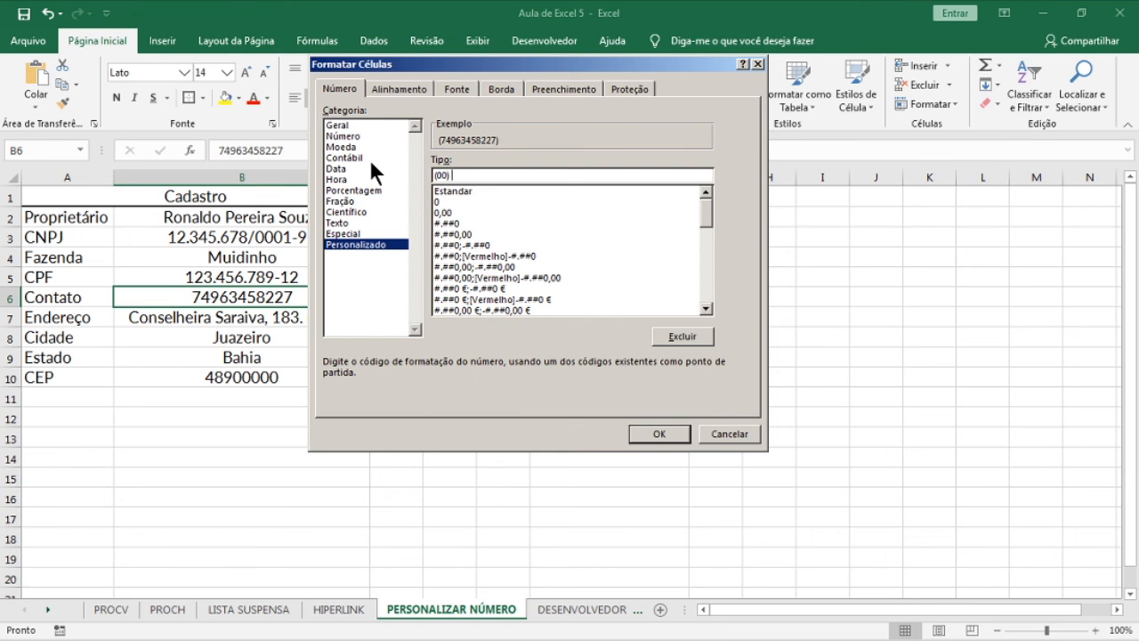
pyautogui.write('00000-0000')
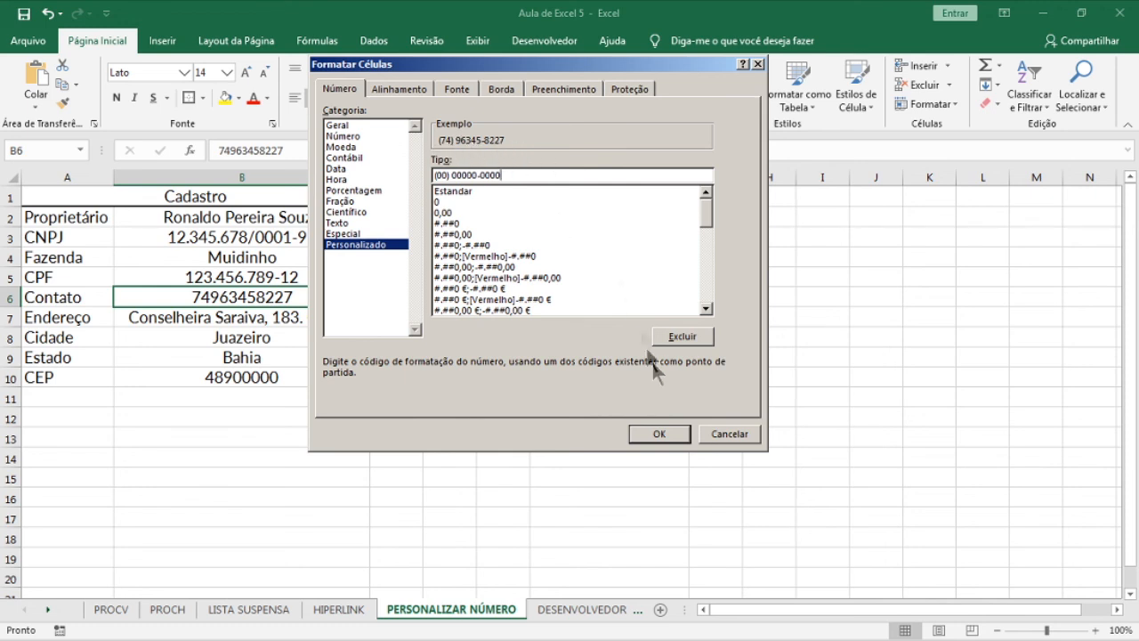
pyautogui.click(665, 433)
# Apply the custom number format 00000-000 to the CEP value in cell B10, and reselect the CNPJ cell.
pyautogui.click(244, 394)
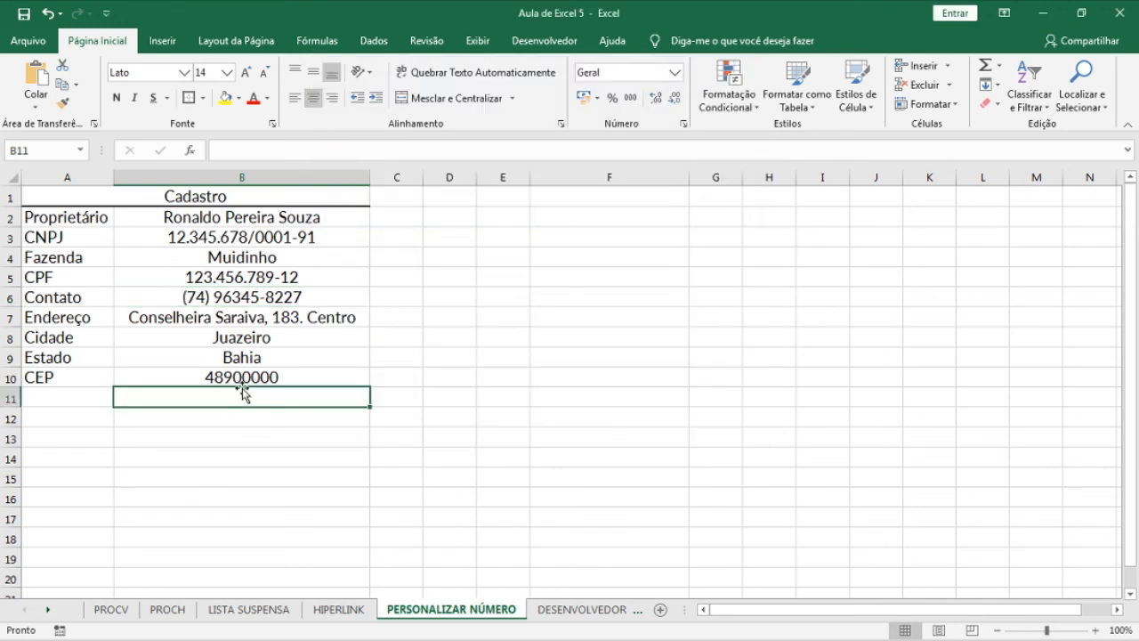
pyautogui.click(238, 377)
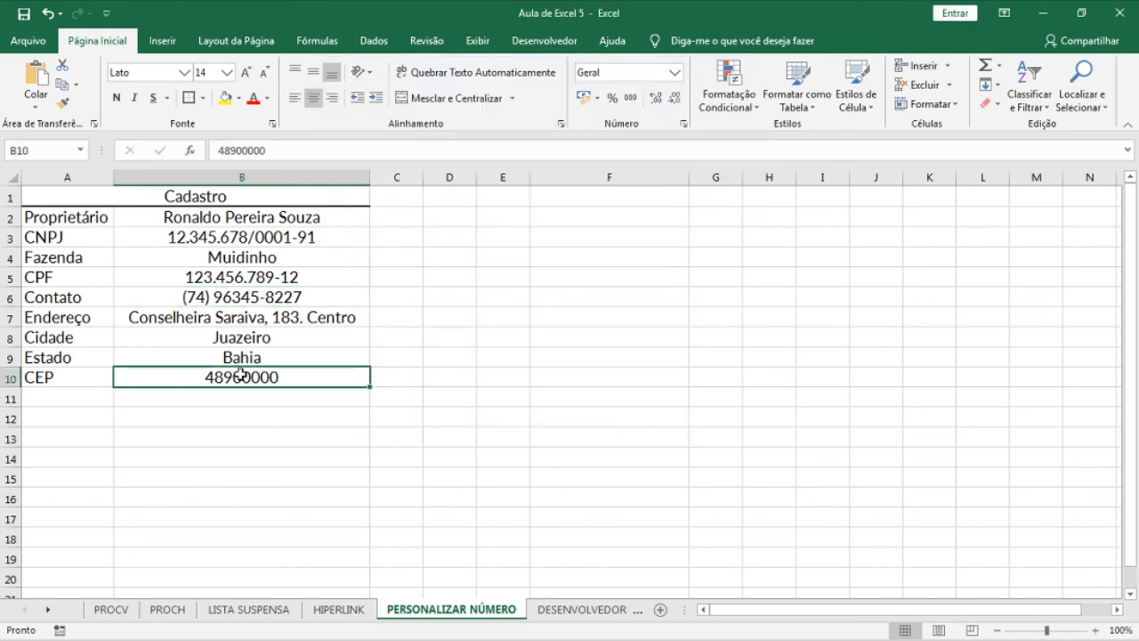
pyautogui.click(675, 72)
pyautogui.click(664, 458)
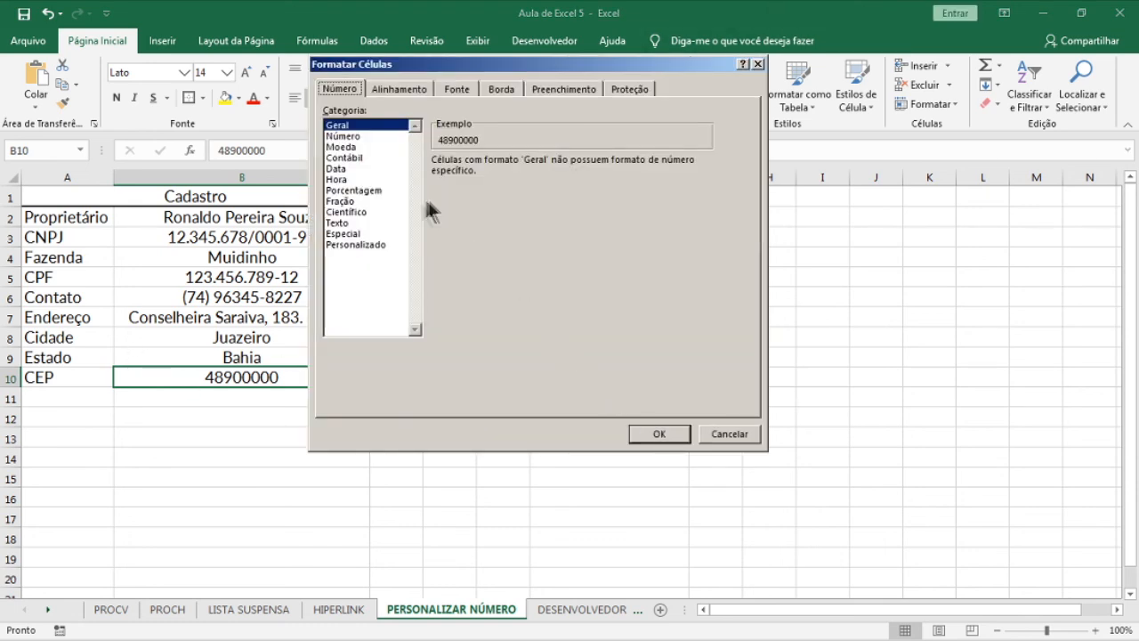
pyautogui.click(360, 245)
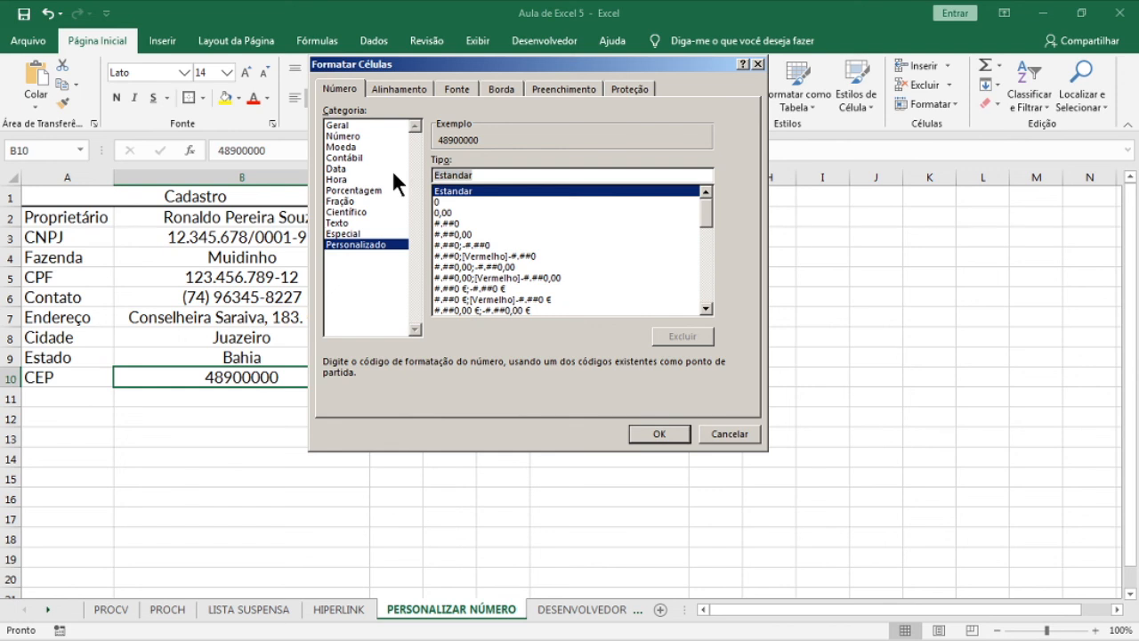
pyautogui.write('00000')
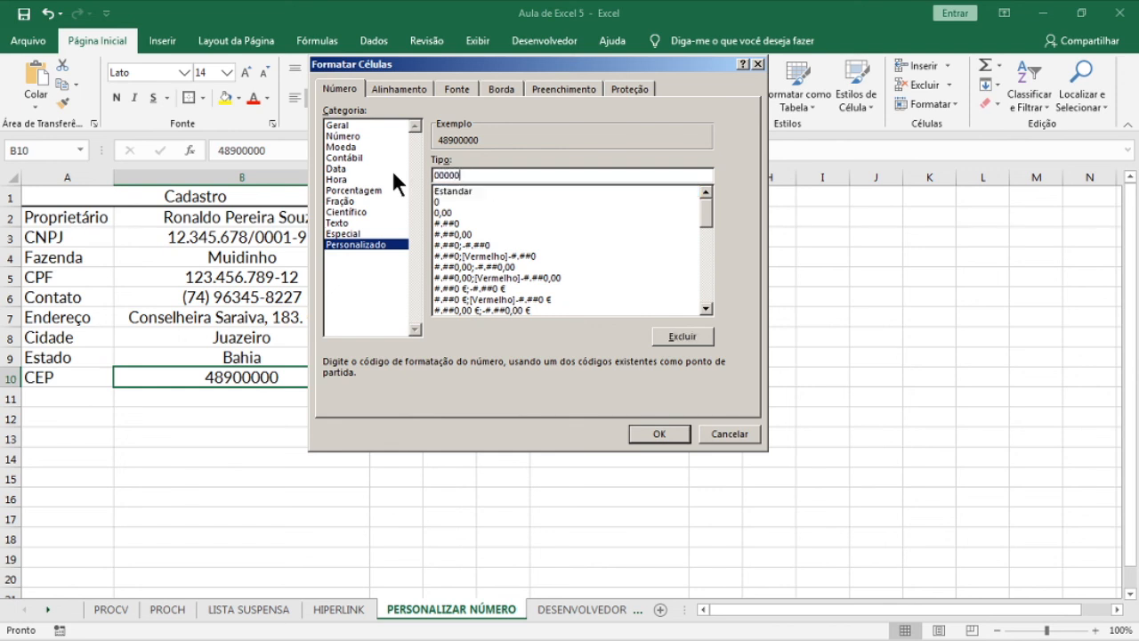
pyautogui.write('-000')
pyautogui.click(660, 434)
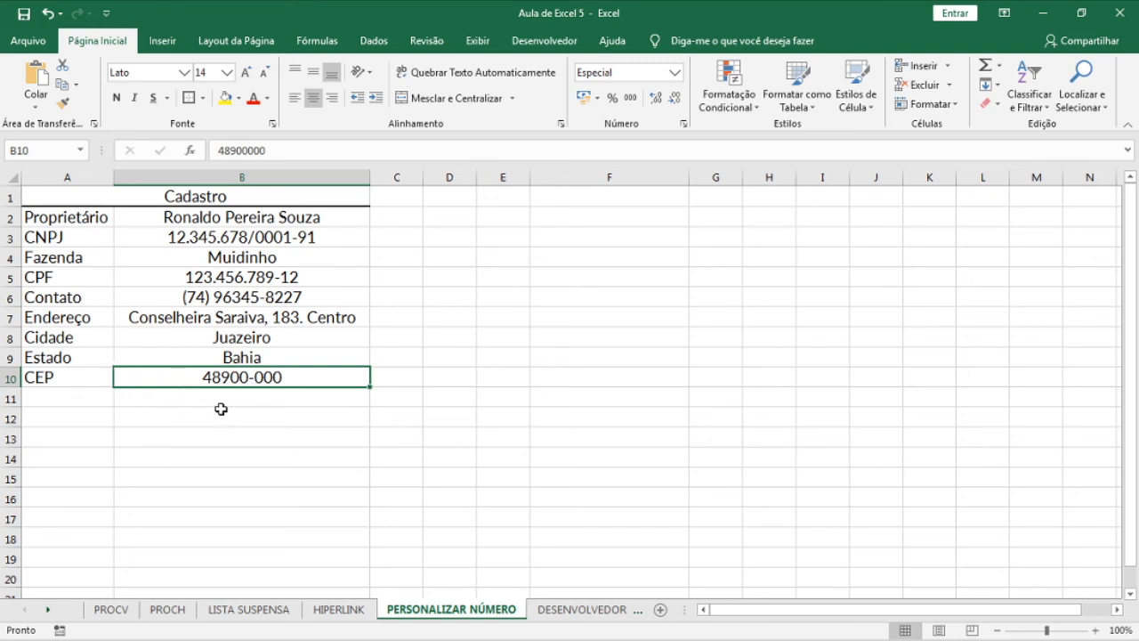
pyautogui.click(256, 237)
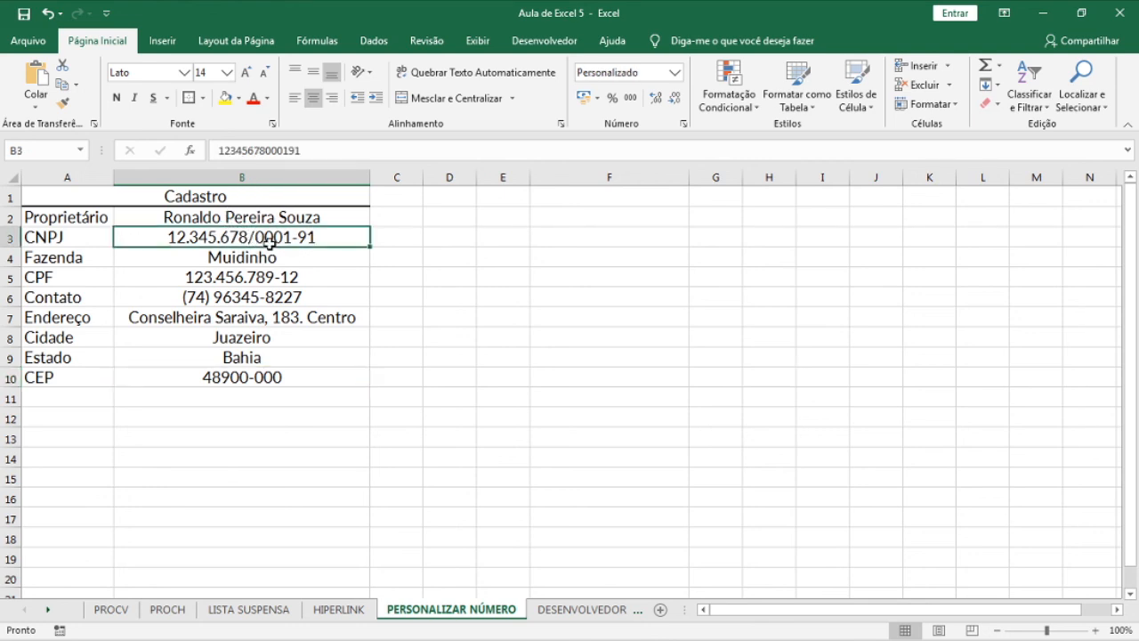